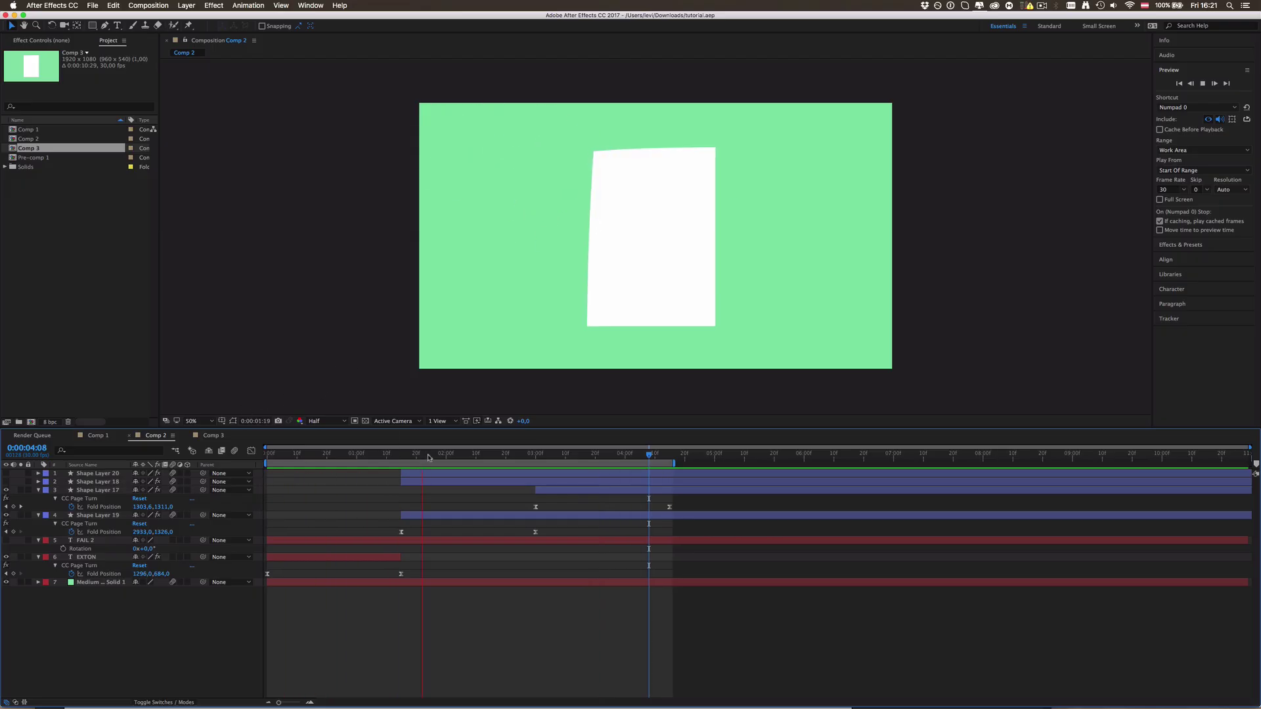
Review the paper fold in Comp 2, scrubbing back to 0:00:03:16, and preview the fold animation in Comp 3.
key("space")
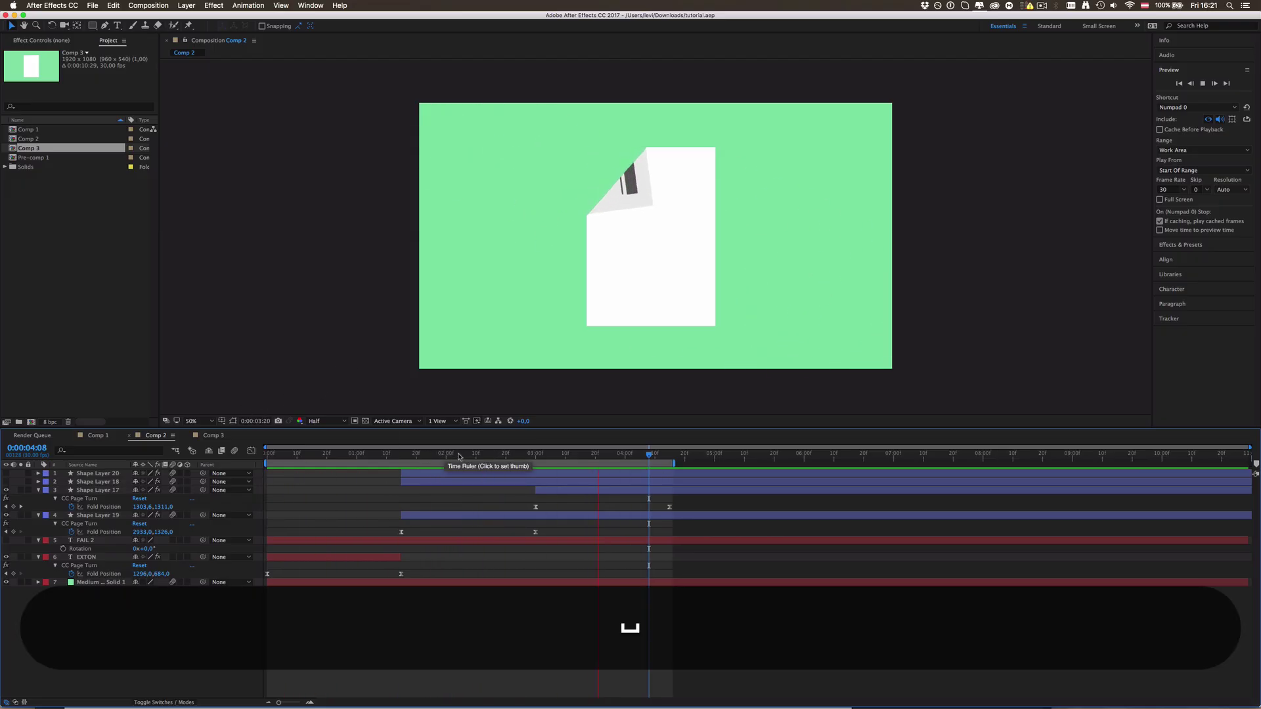
mouse_move(598, 453)
left_mouse_down()
mouse_move(355, 450)
mouse_move(582, 454)
left_mouse_up()
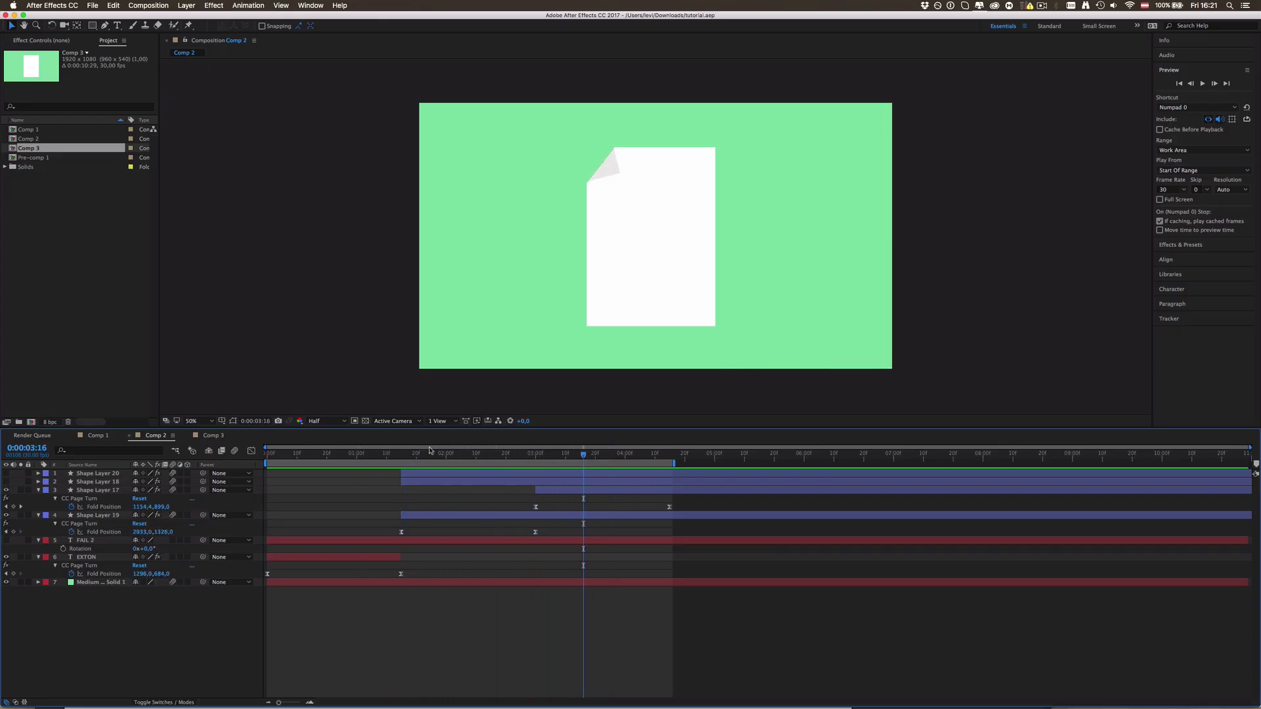
left_click(231, 439)
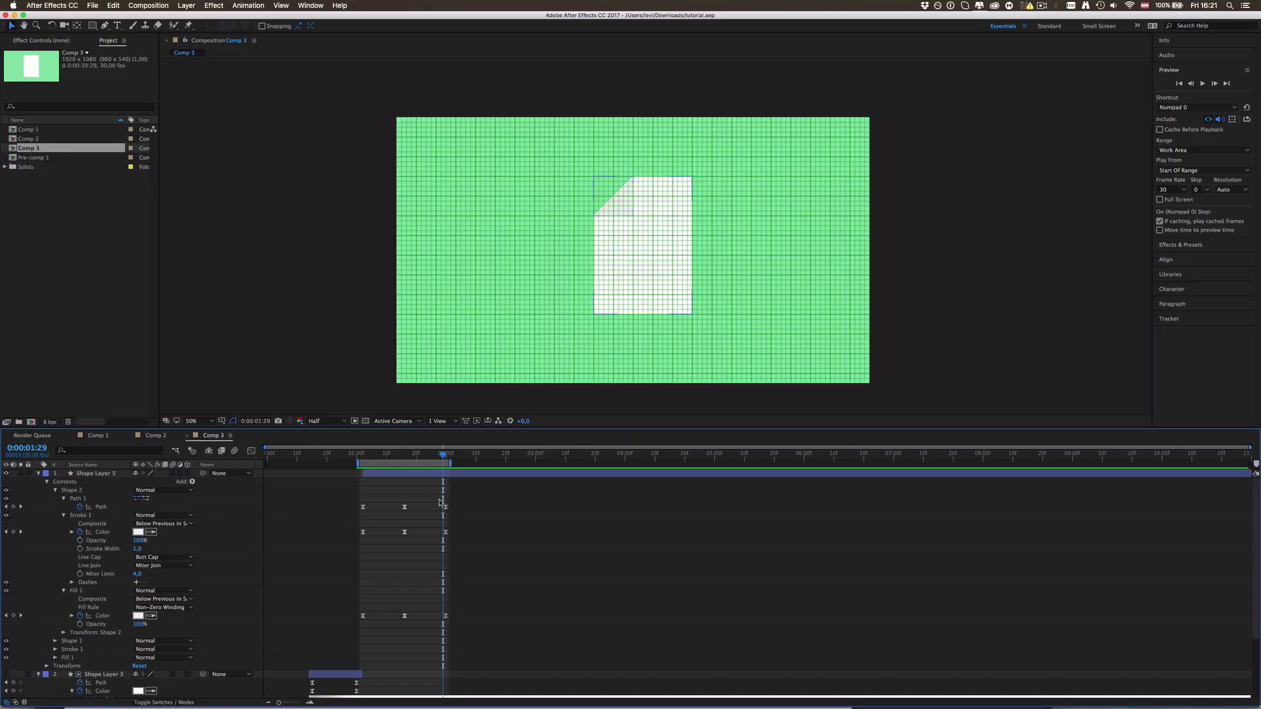
key("ctrl+0")
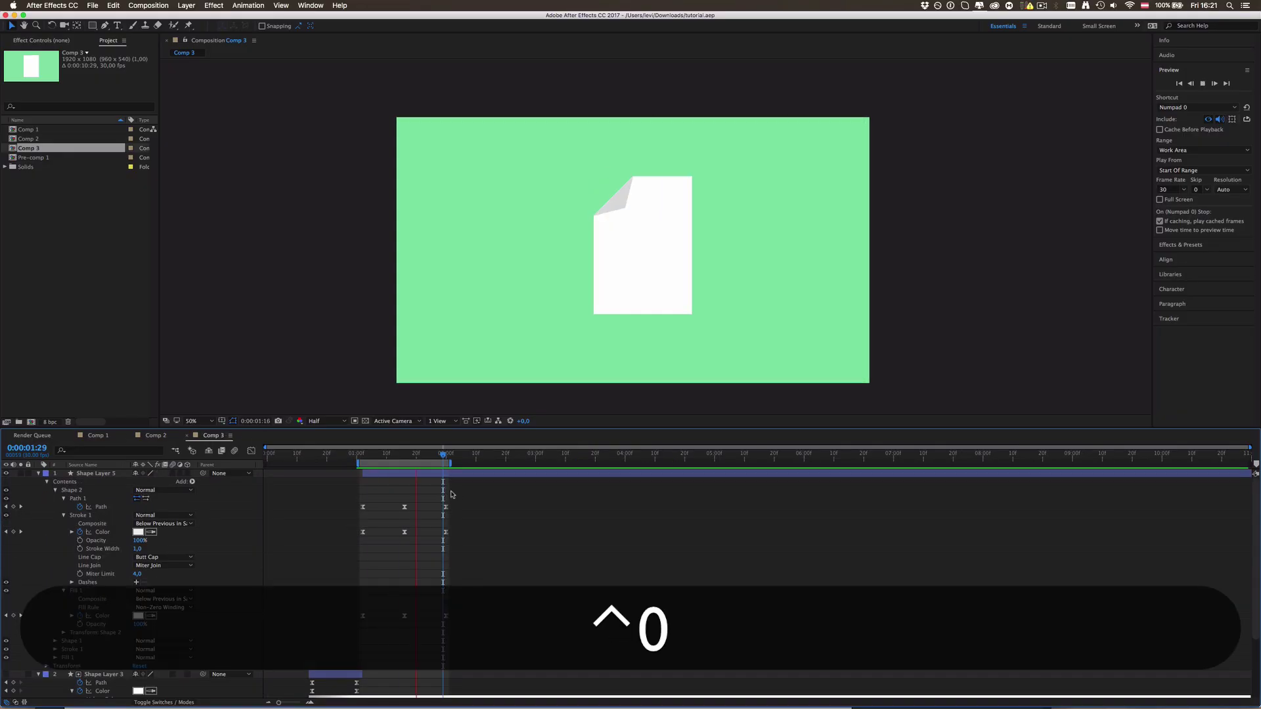
key("space")
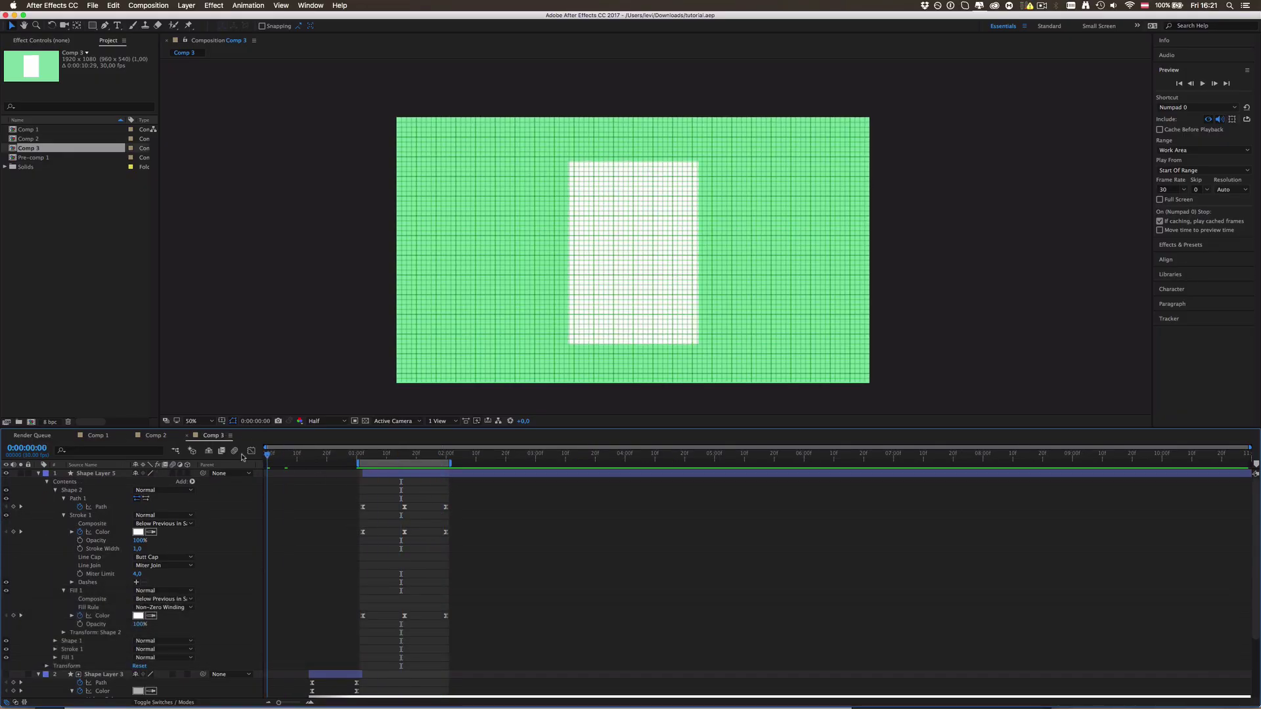
Start Comp 3's work area at the first frame, preview the animation, and scrub to the corner fold at frame 17.
key("b")
key("ctrl+0")
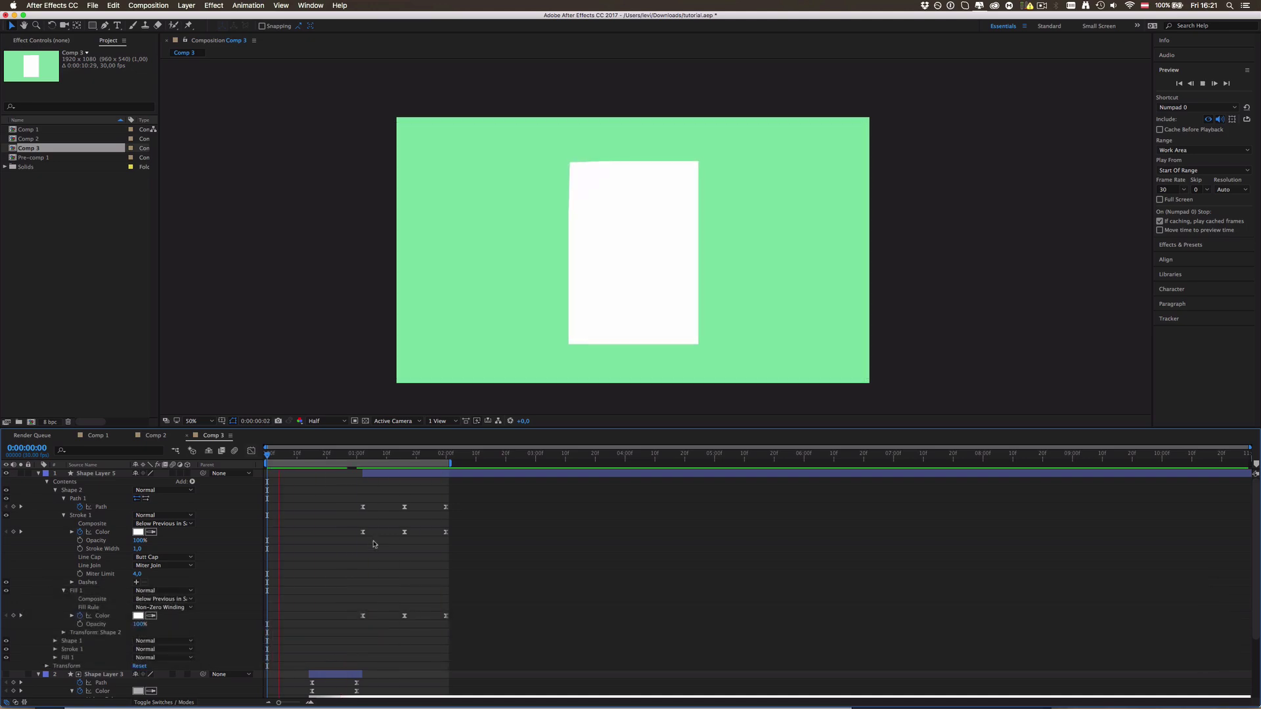
key("space")
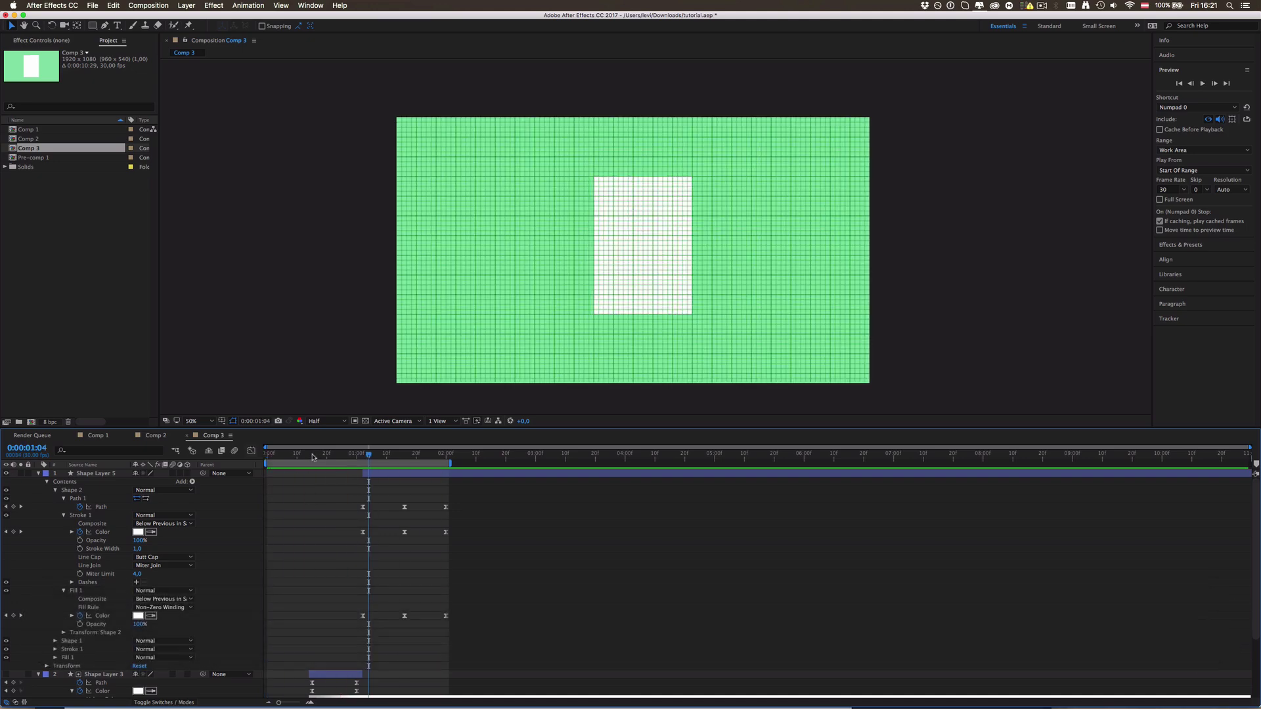
left_click_drag(303, 455, 318, 456)
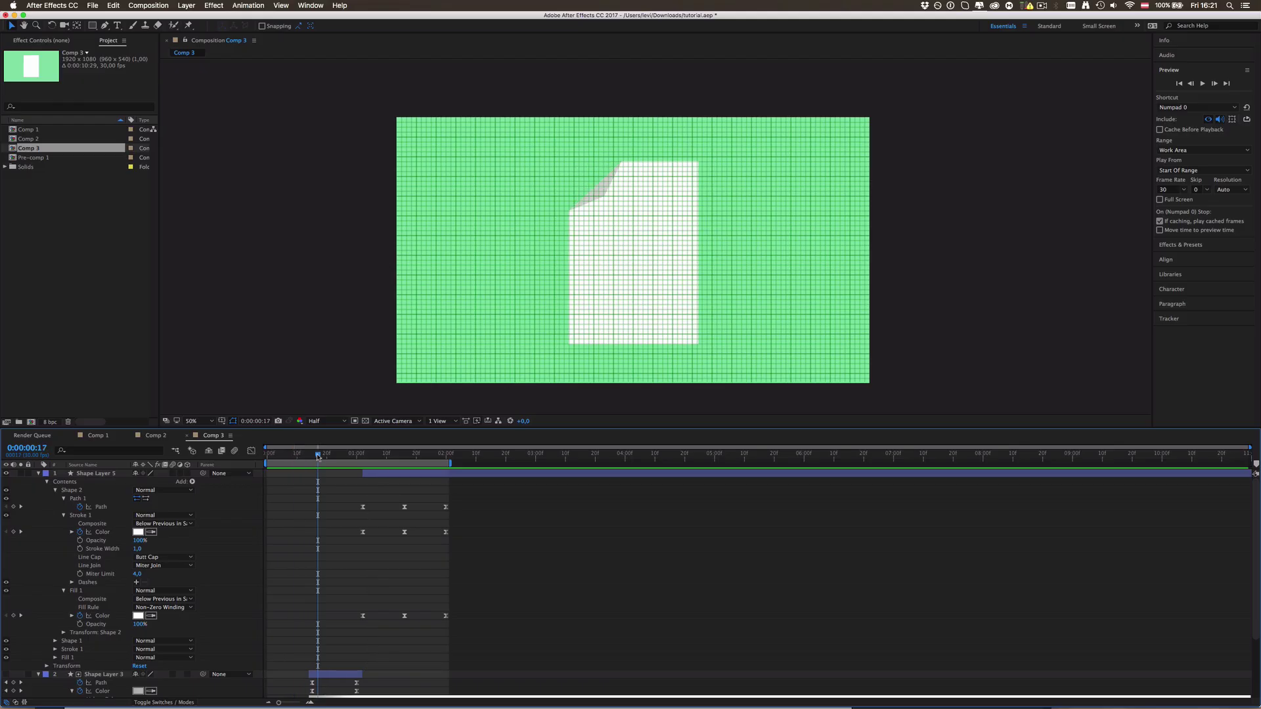
Preview the page turns in Comp 1 and scrub through the folding EXTON text in Comp 2.
left_click(109, 435)
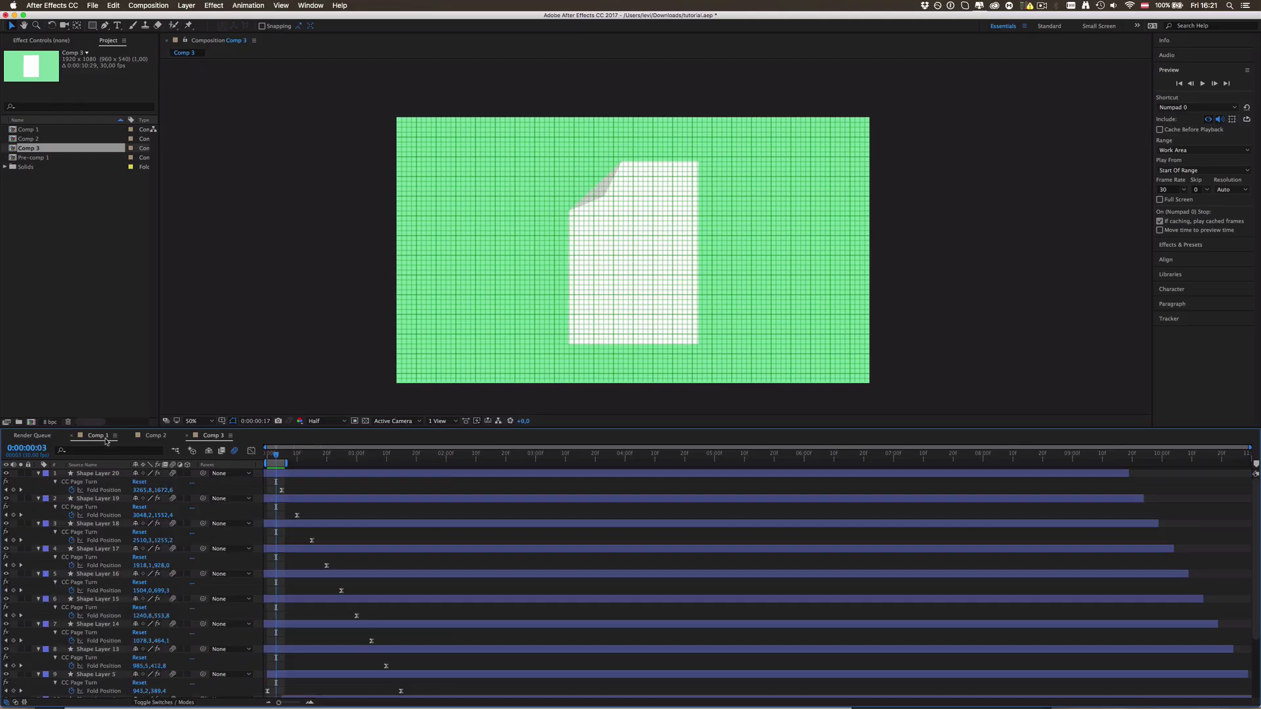
key("ctrl+0")
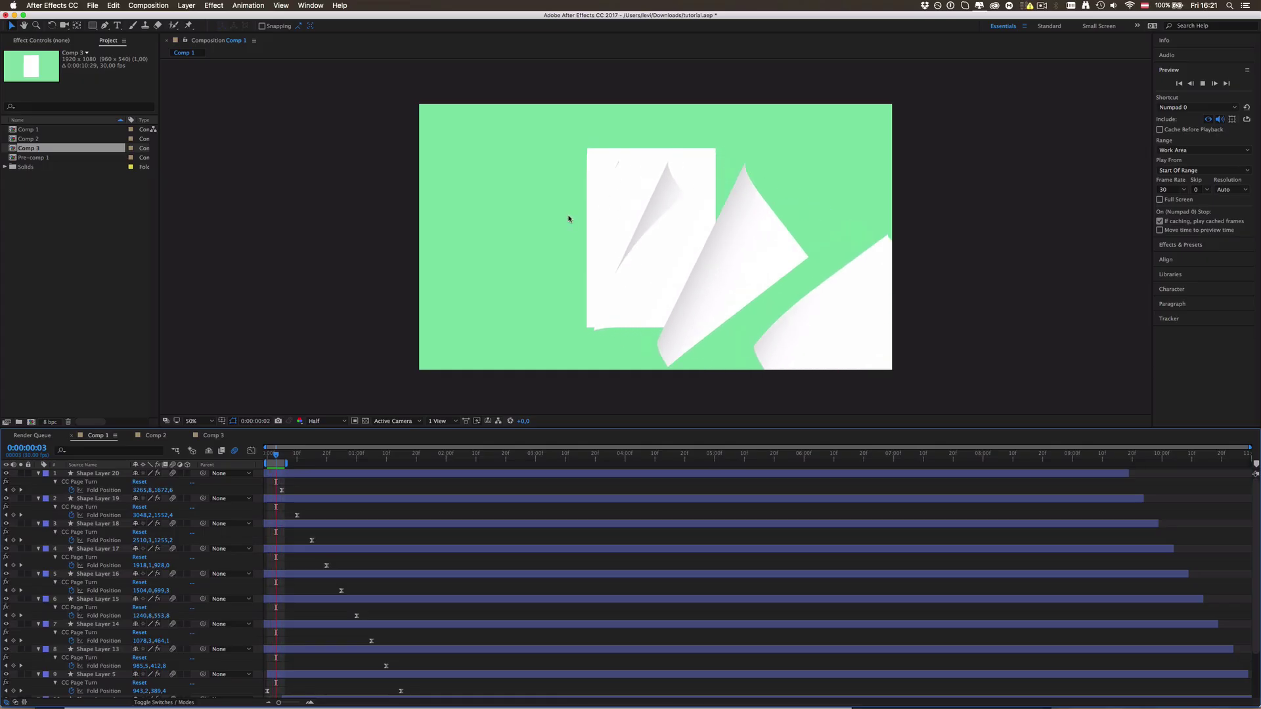
key("space")
left_click(153, 435)
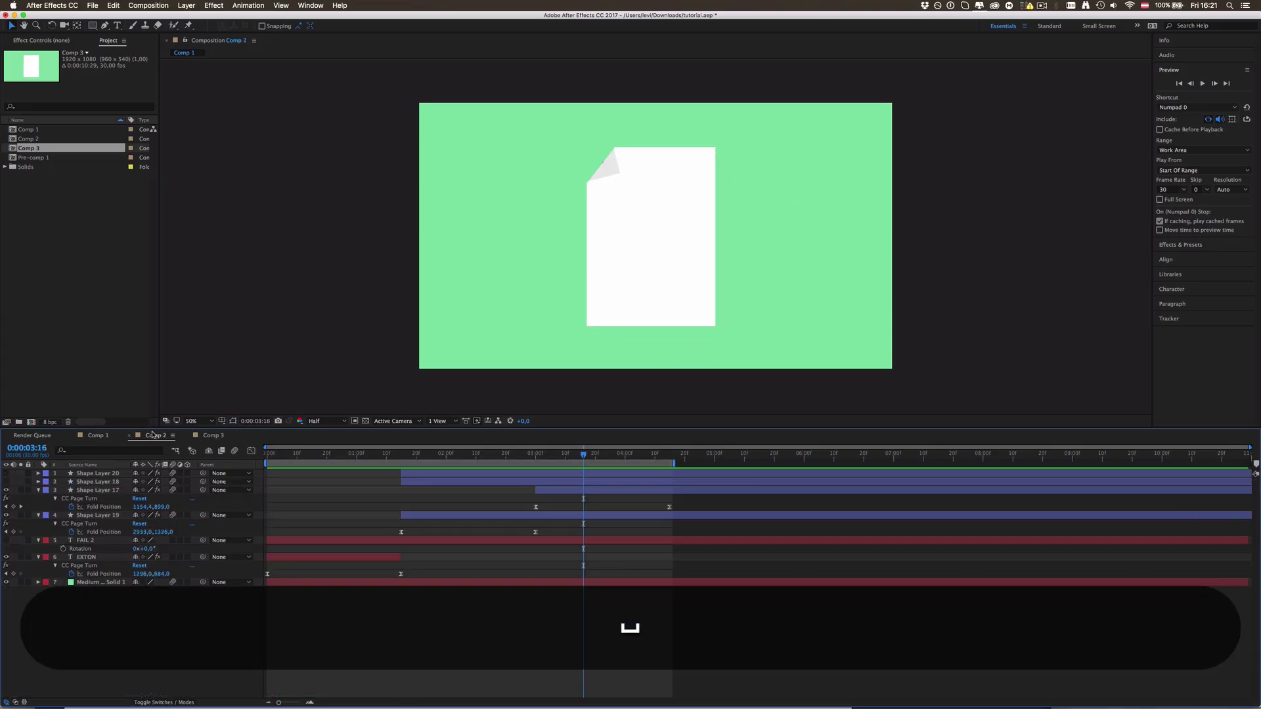
left_click_drag(360, 453, 333, 453)
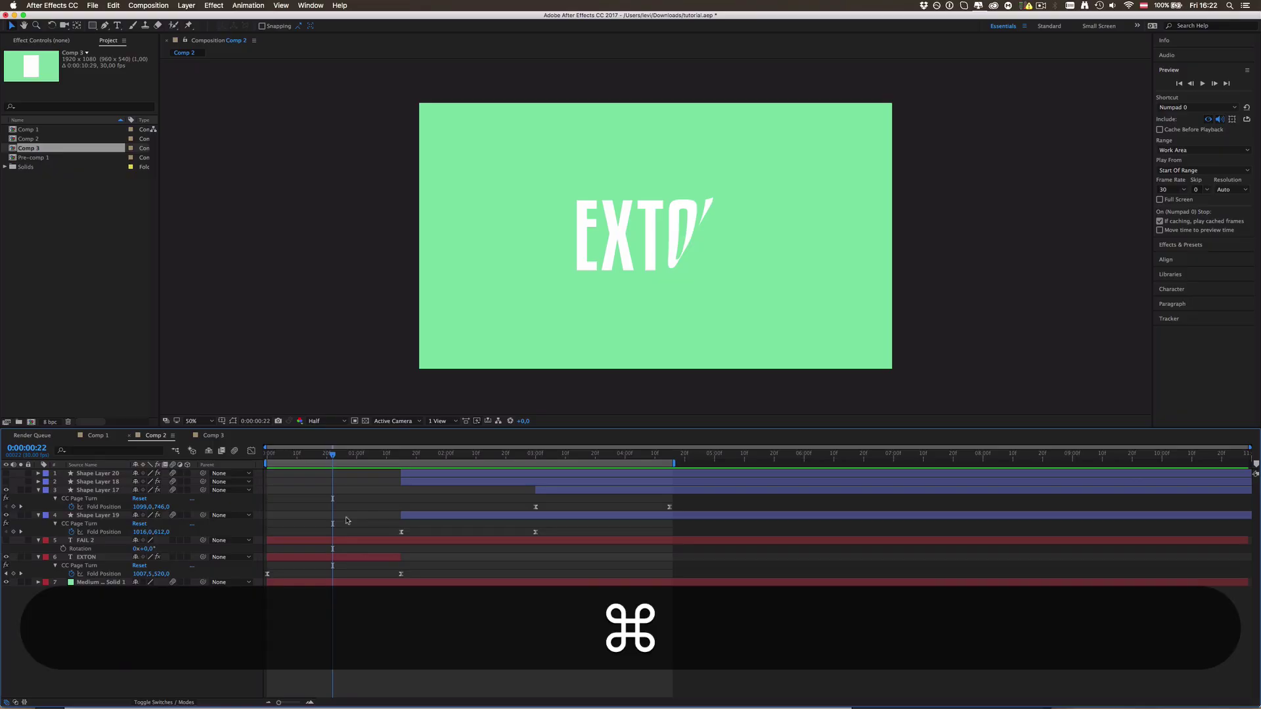
Create a 1920 × 1080 px composition at 30 fps named Comp 4 and add a light cyan (82D9DF) background solid.
key("super+n")
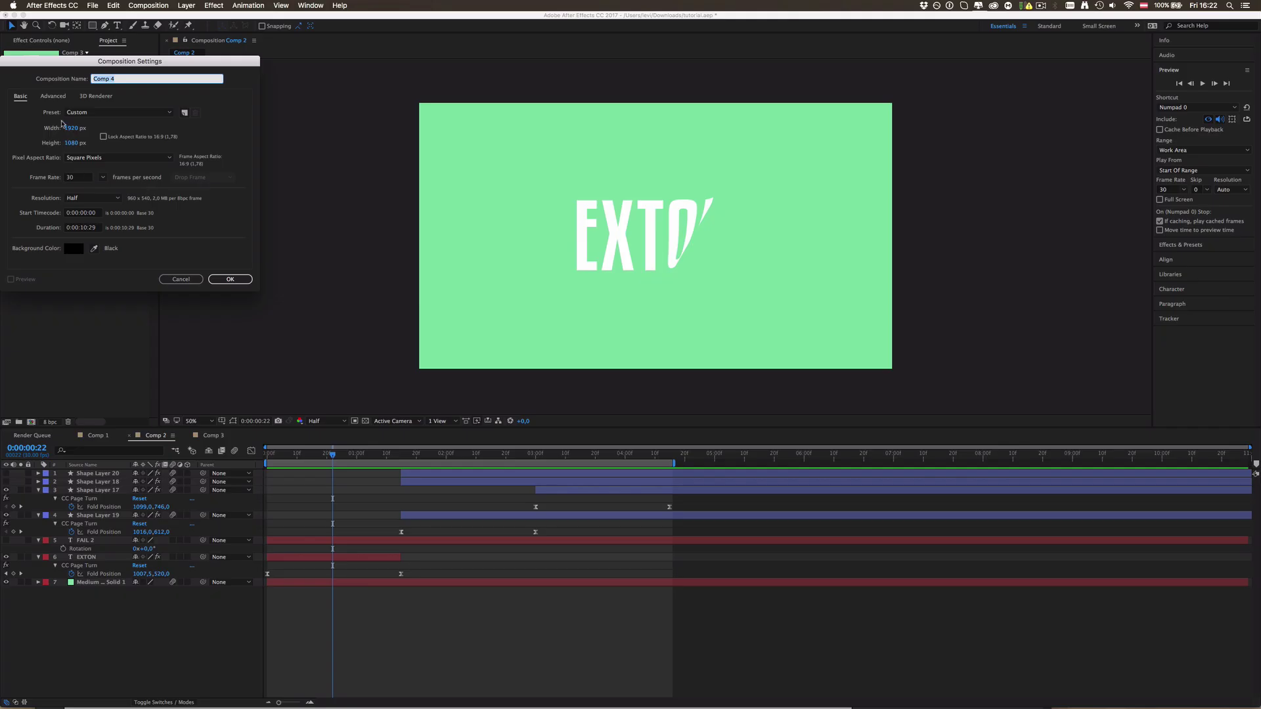
left_click(229, 280)
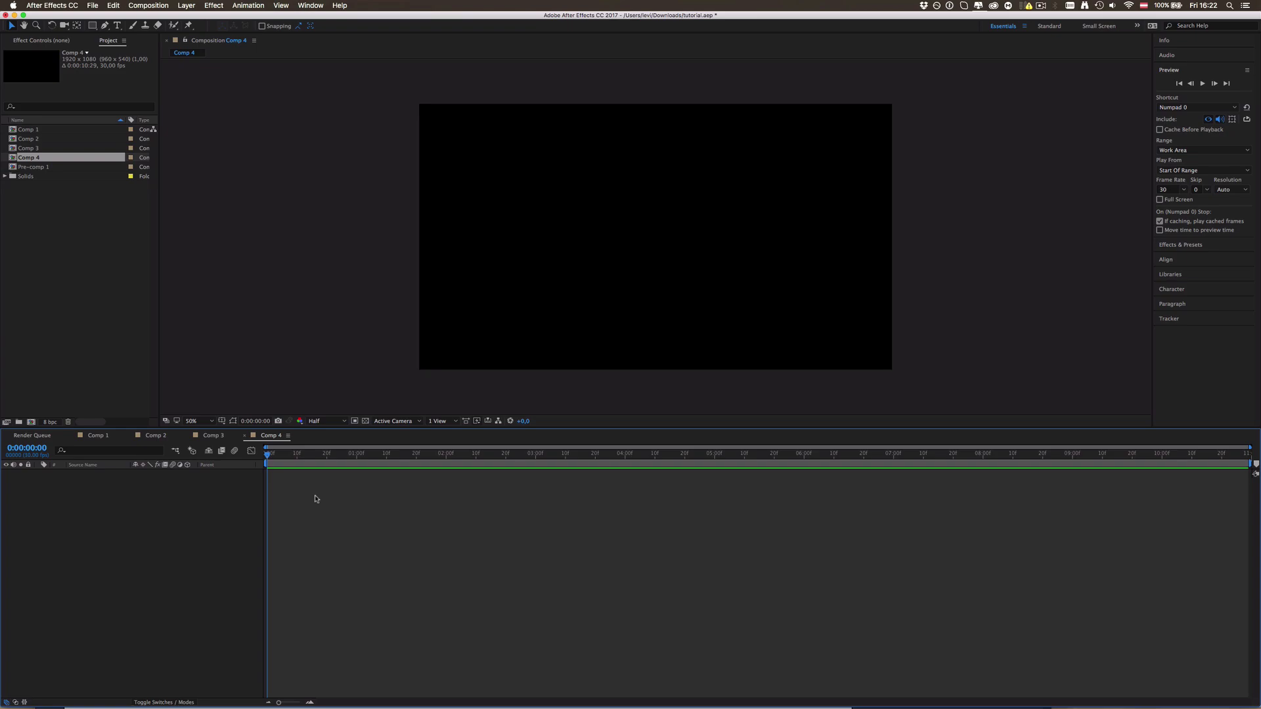
key("super")
key("super+y")
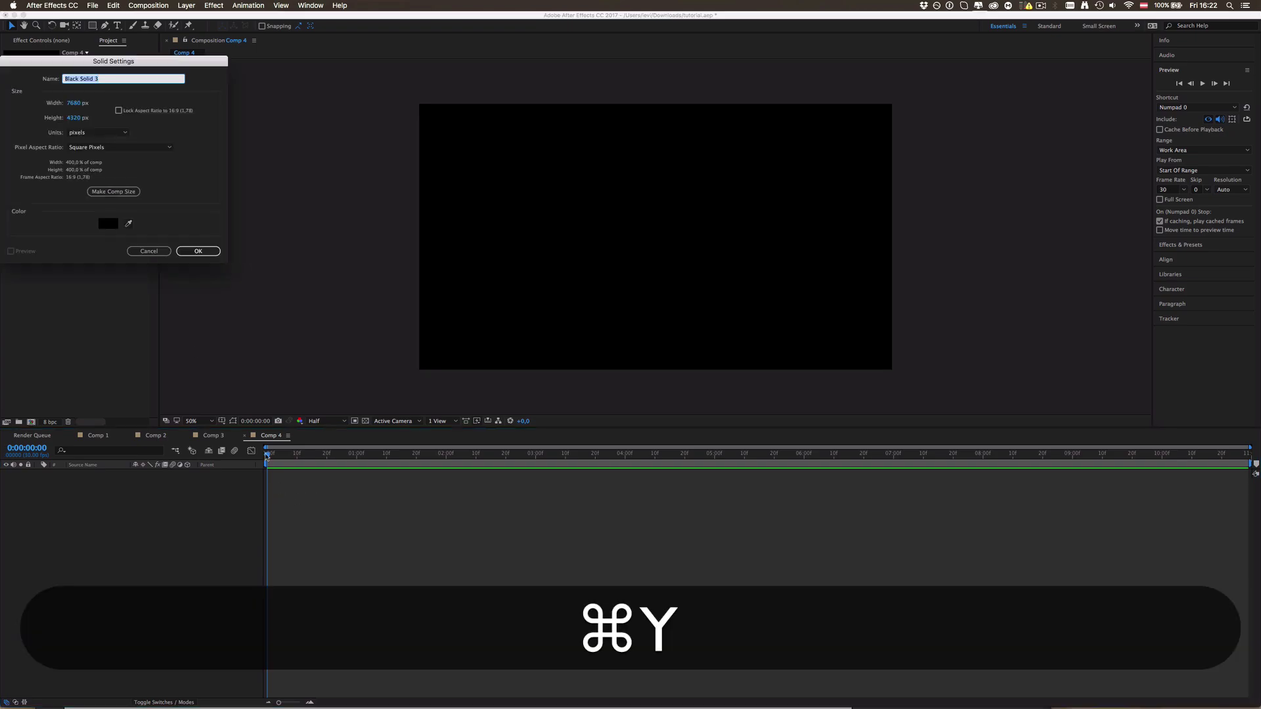
left_click(102, 221)
left_click_drag(145, 167, 146, 137)
left_click(63, 90)
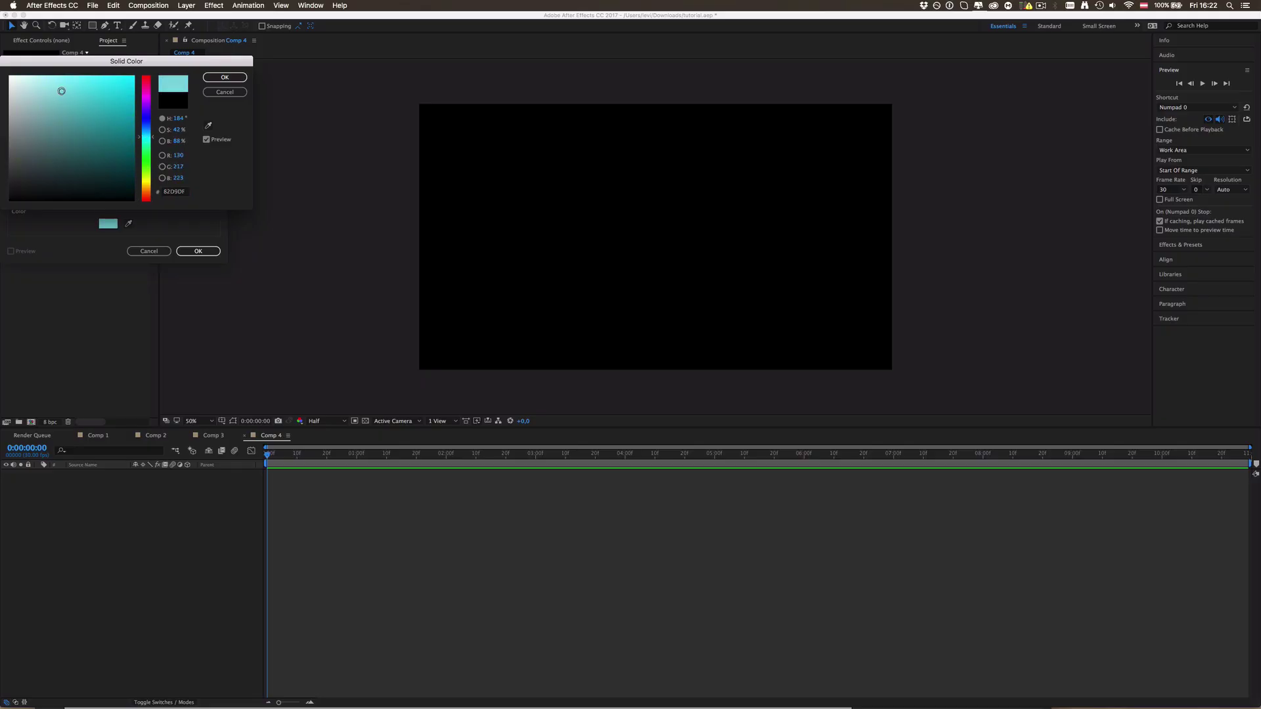
left_click(224, 77)
left_click(195, 250)
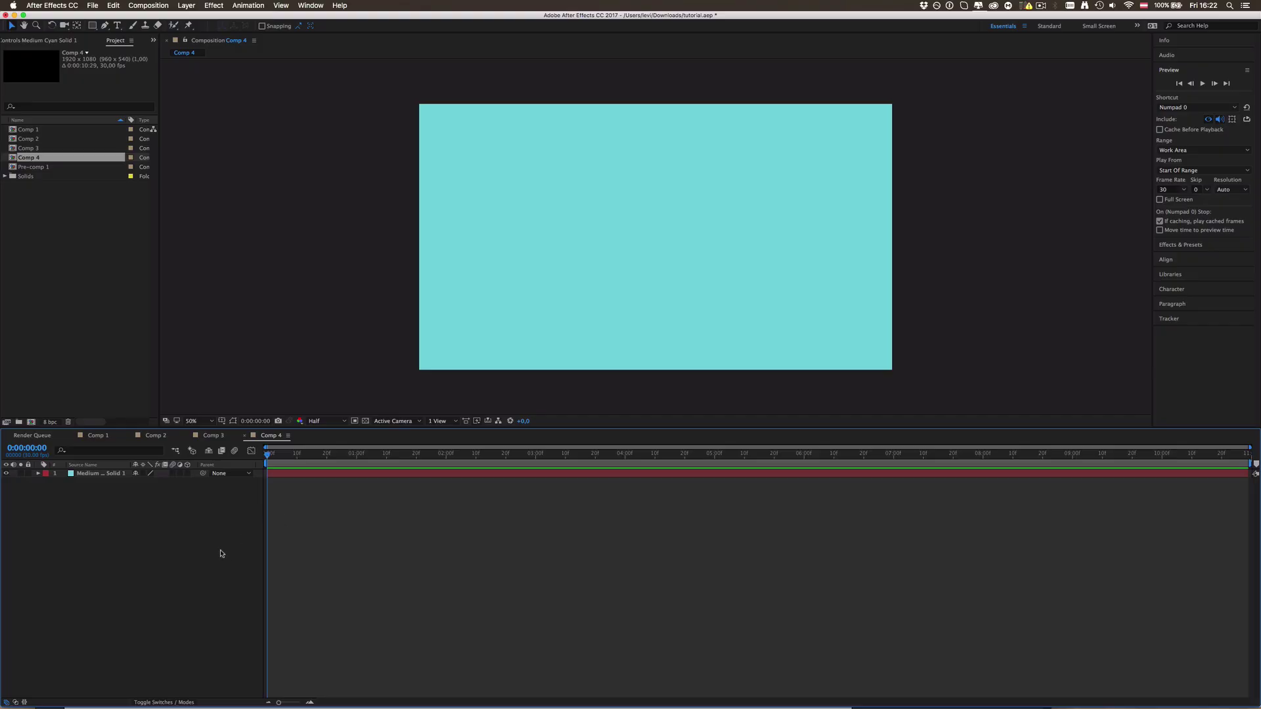
Draw a portrait rectangle as a new shape layer in the middle of the frame, with white fill (FFFFFF) and no stroke.
left_click(92, 25)
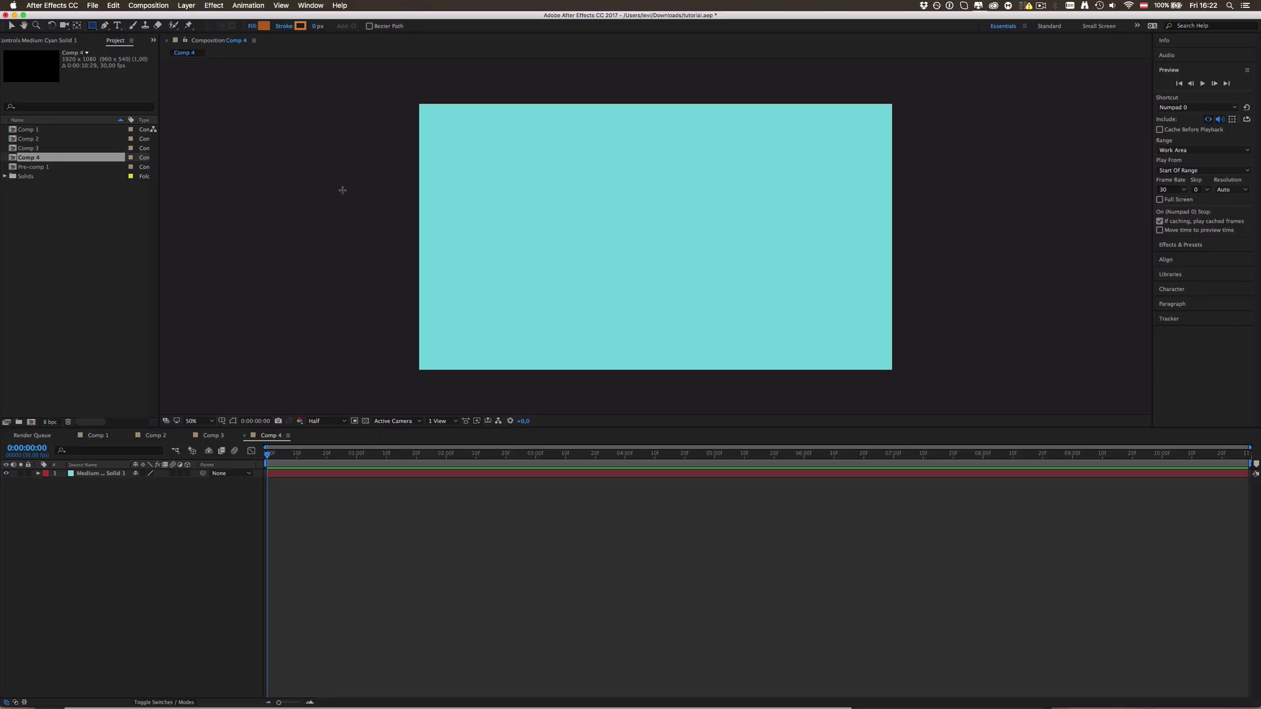
mouse_move(602, 153)
left_mouse_down()
mouse_move(704, 273)
mouse_move(720, 314)
left_mouse_up()
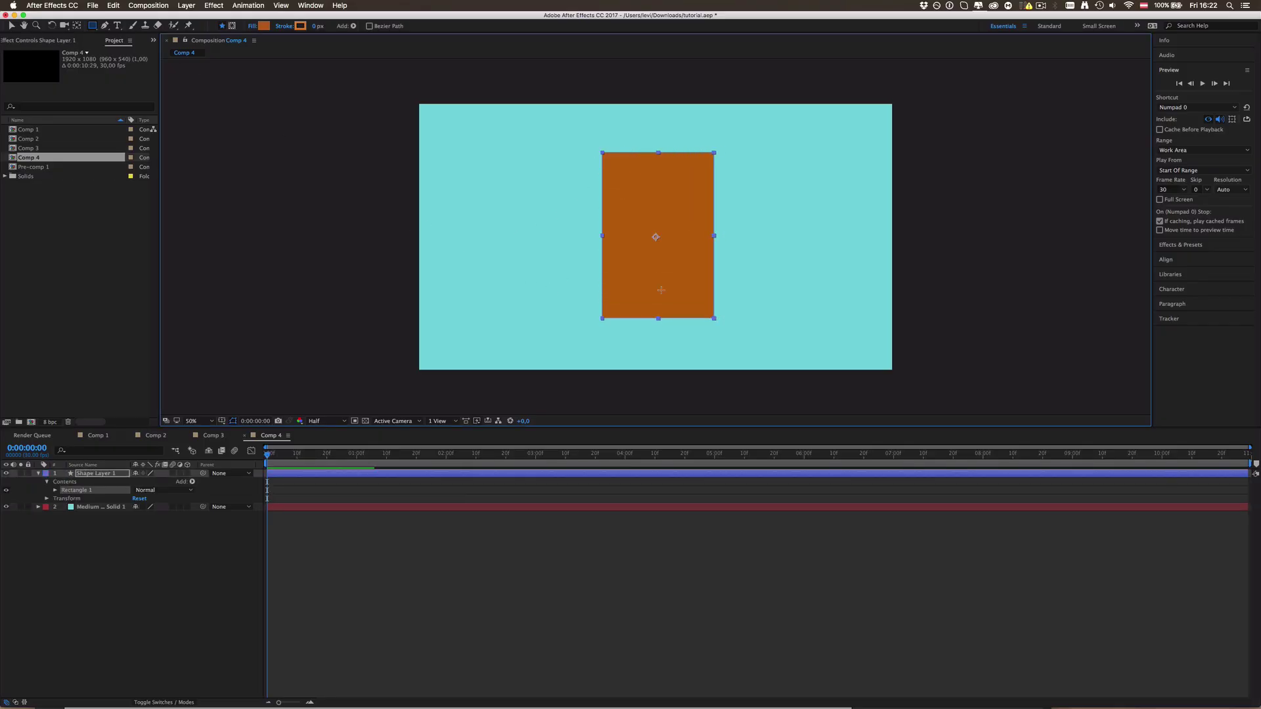
left_click(264, 26)
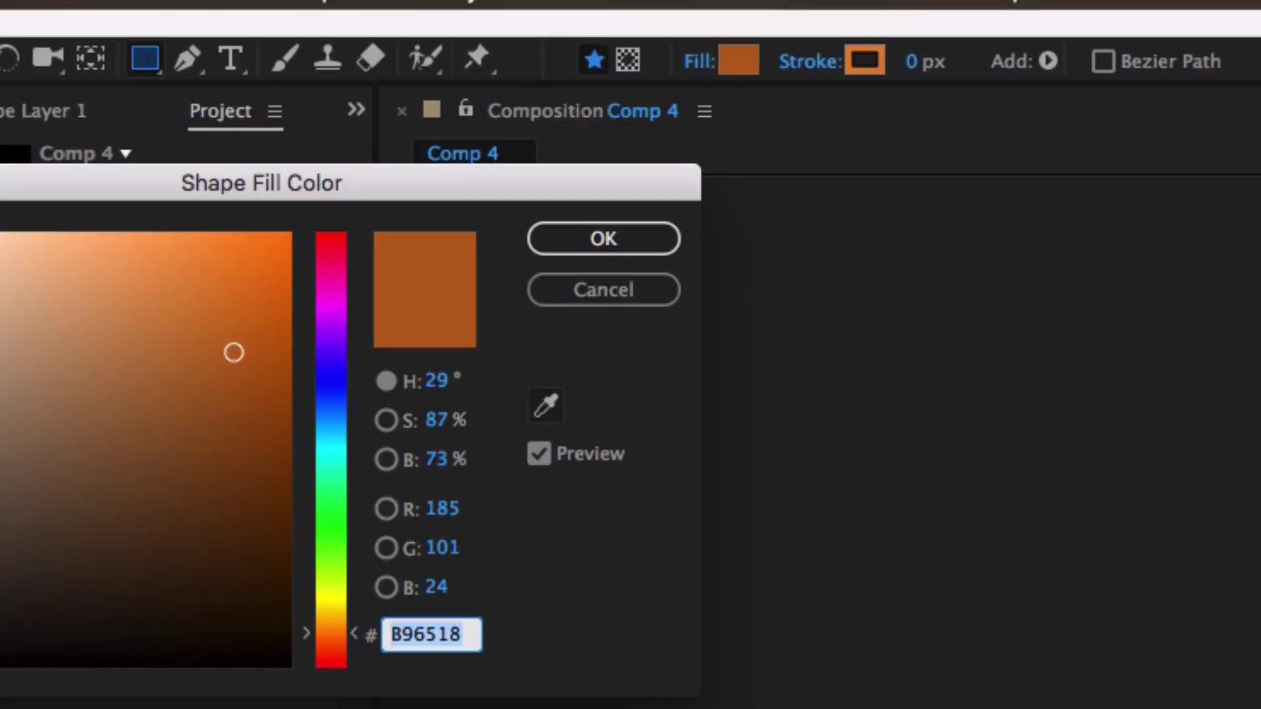
left_click_drag(24, 84, 2, 61)
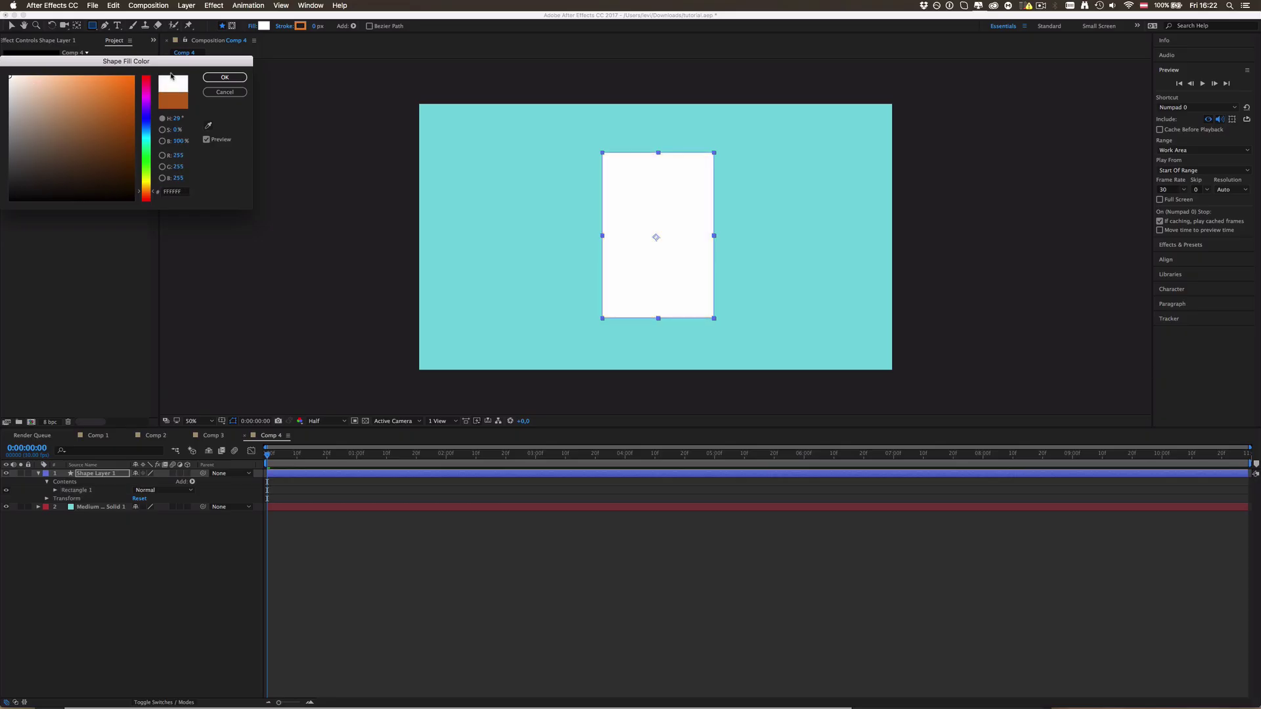
left_click(225, 77)
left_click(285, 27)
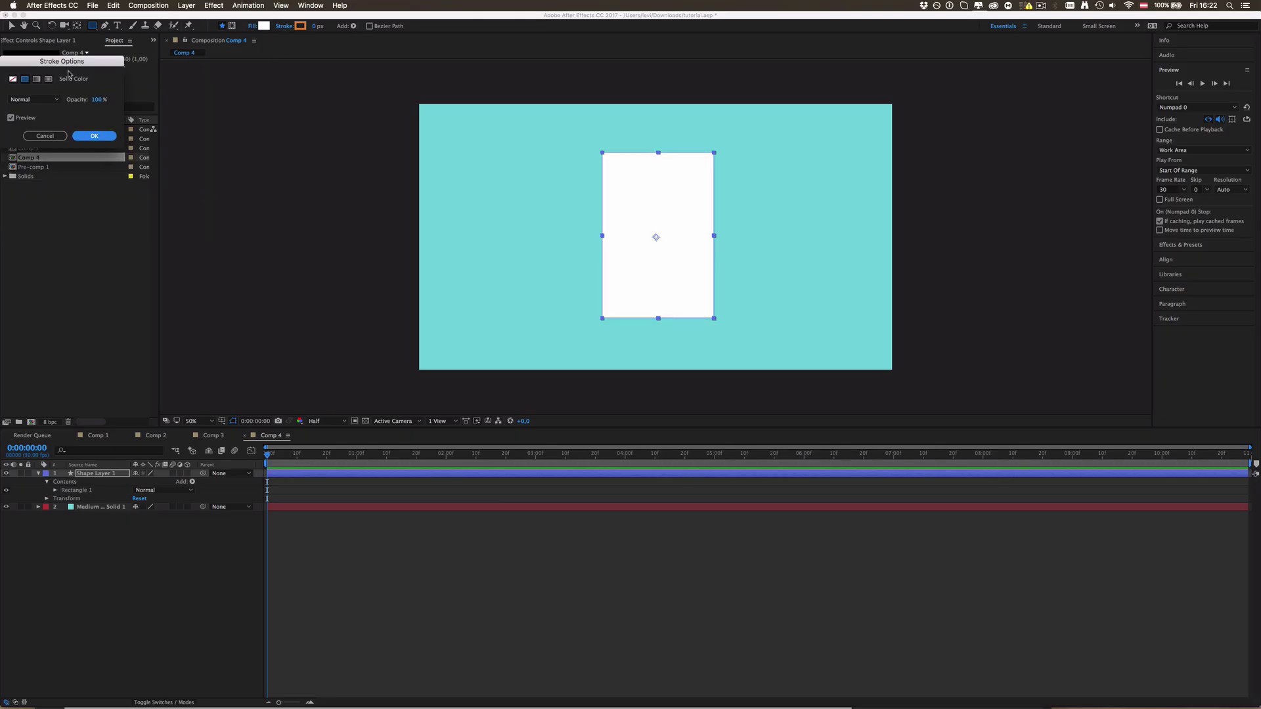
left_click(16, 79)
left_click(96, 137)
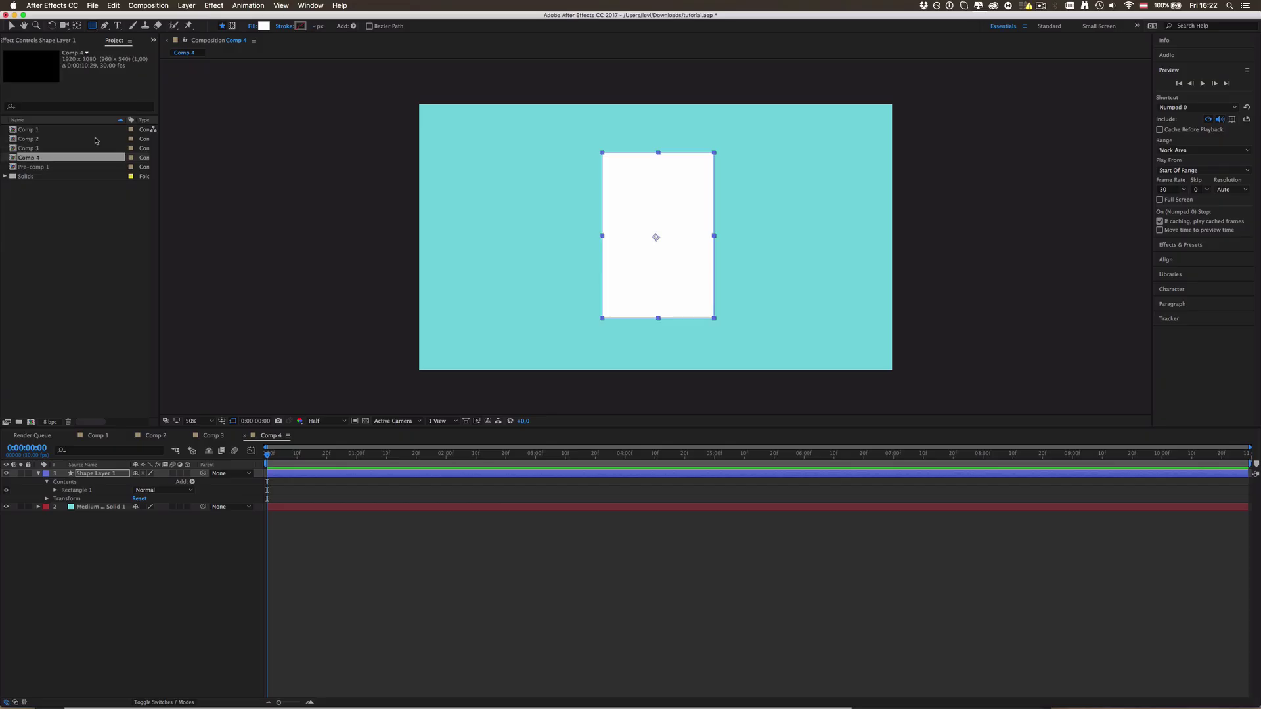
Apply the CC Page Turn distortion effect to the white rectangle's shape layer.
left_click(389, 532)
left_click(315, 473)
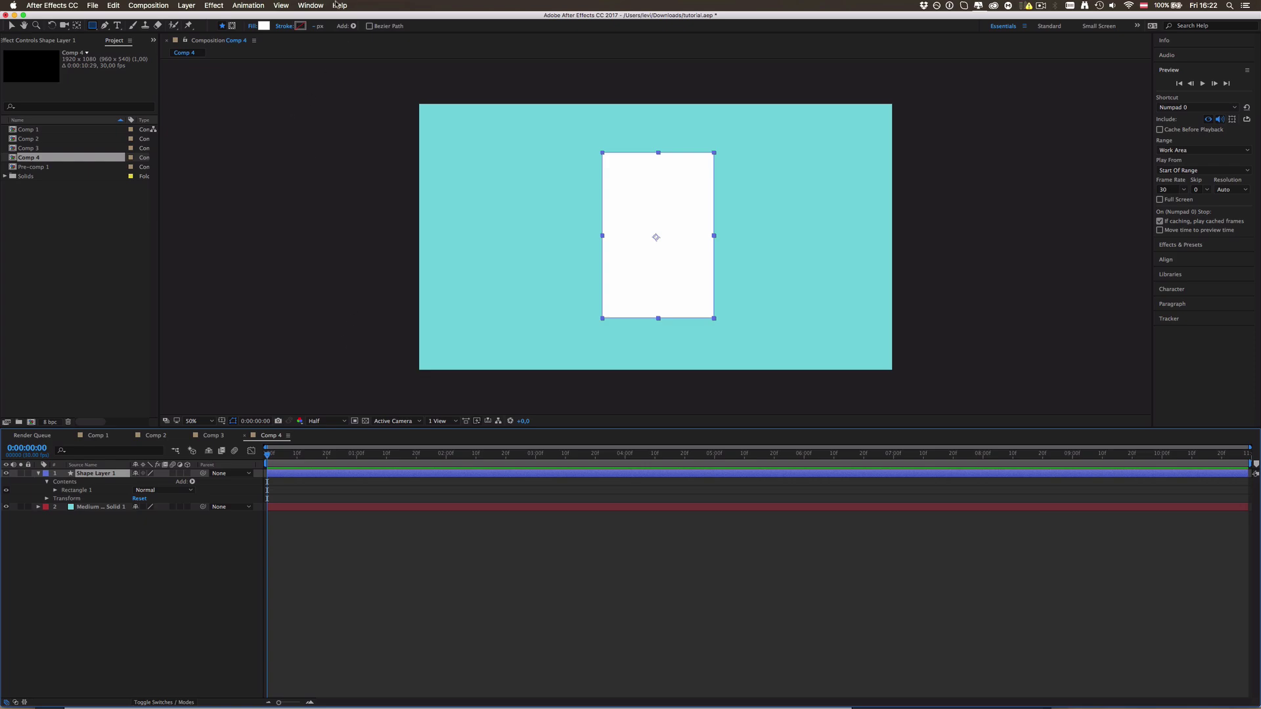
left_click(217, 5)
mouse_move(253, 191)
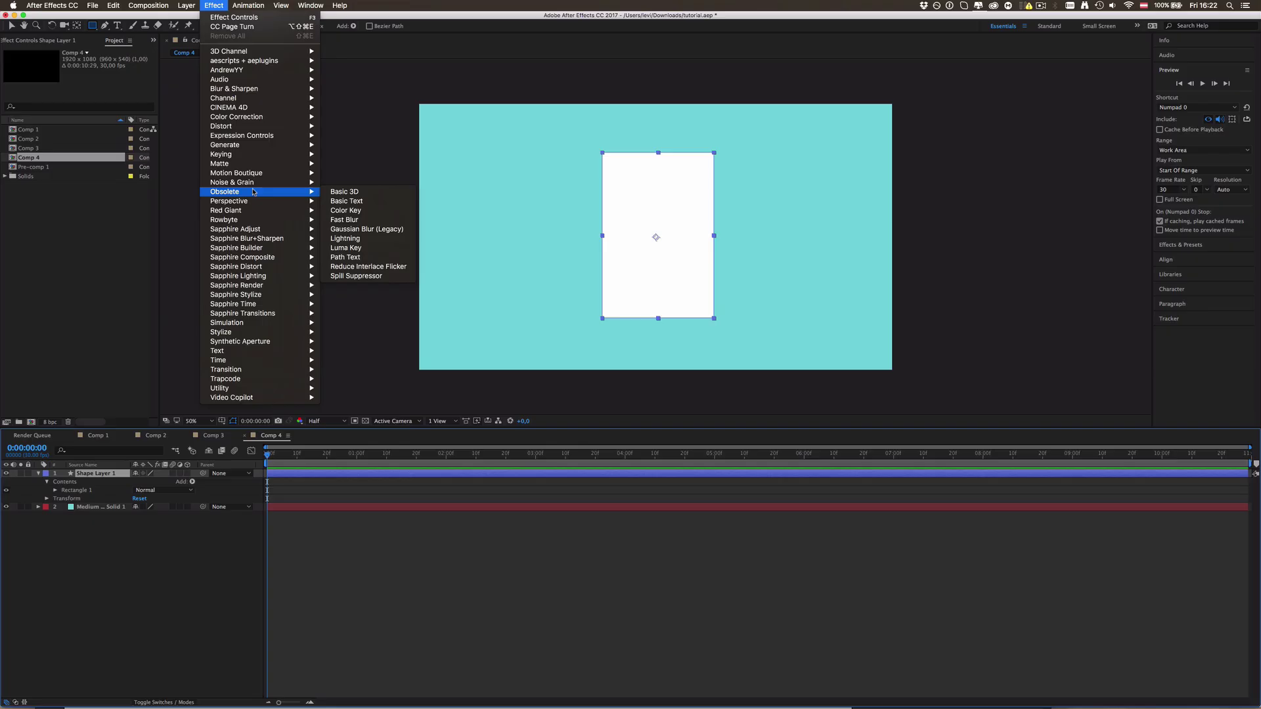
mouse_move(291, 129)
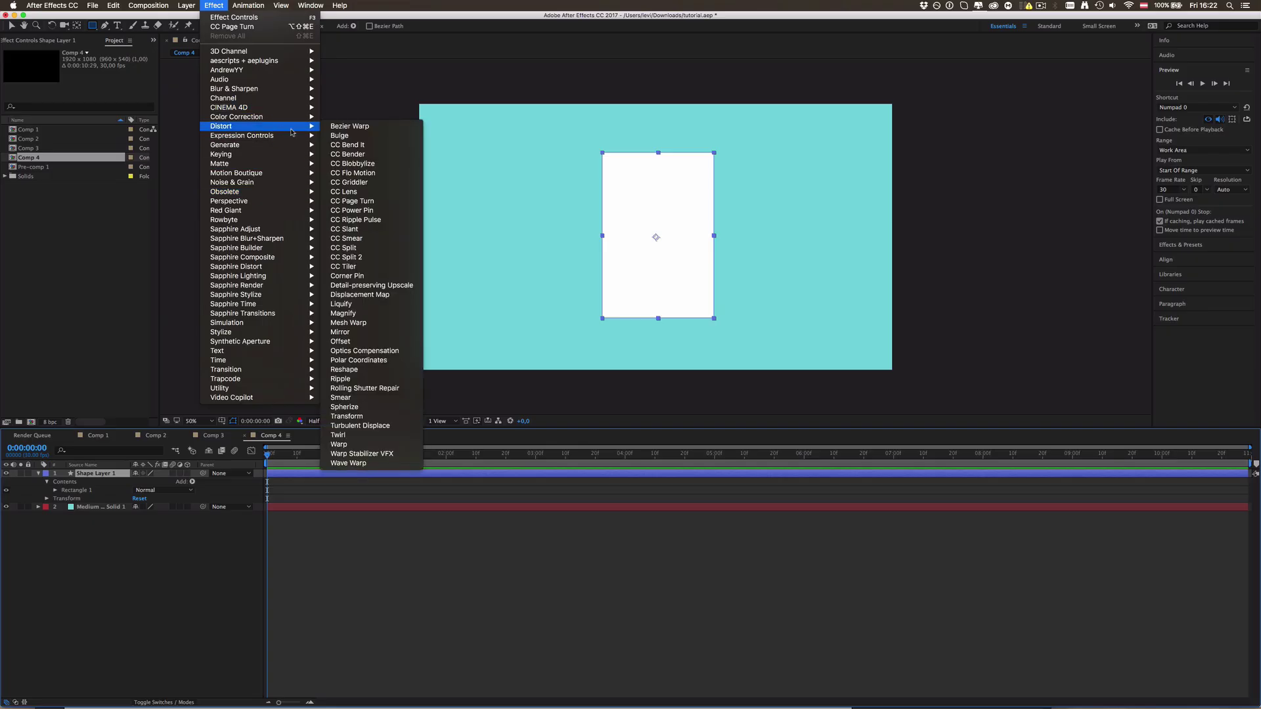
left_click(357, 204)
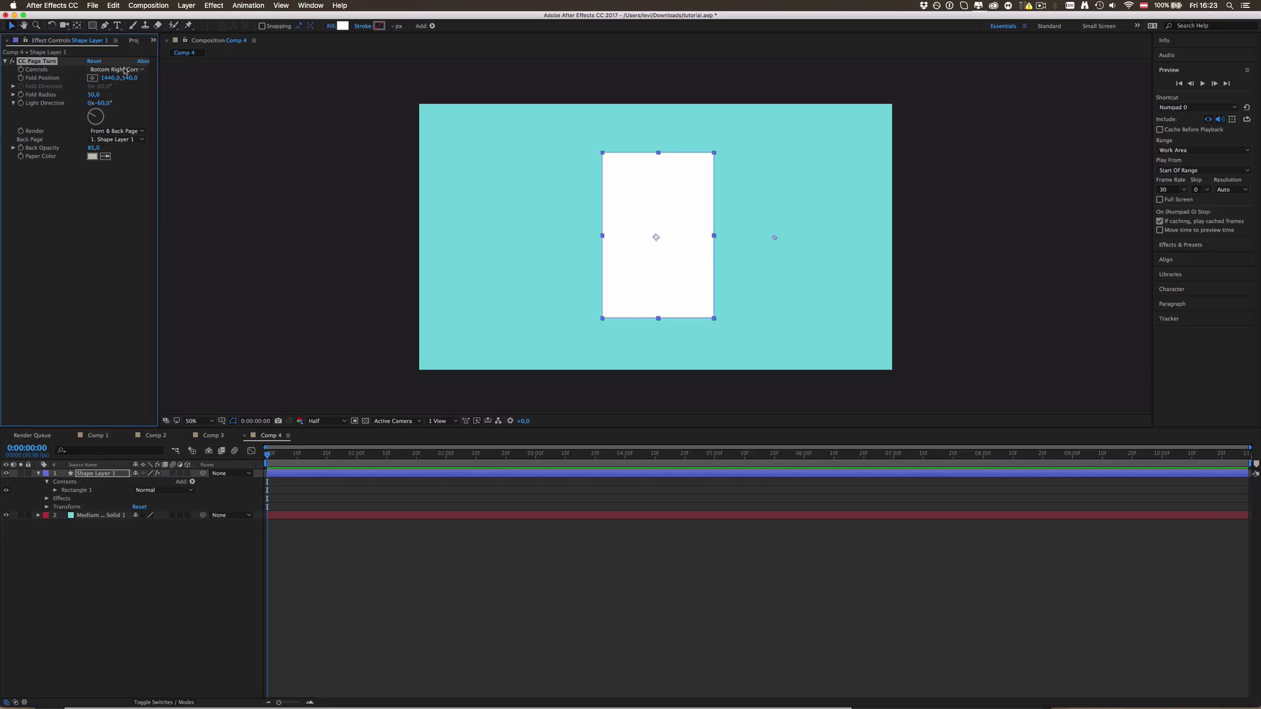
Make the page turn fold from the Top Left Corner and set its Fold Position to 1838, 1134.
left_click(126, 70)
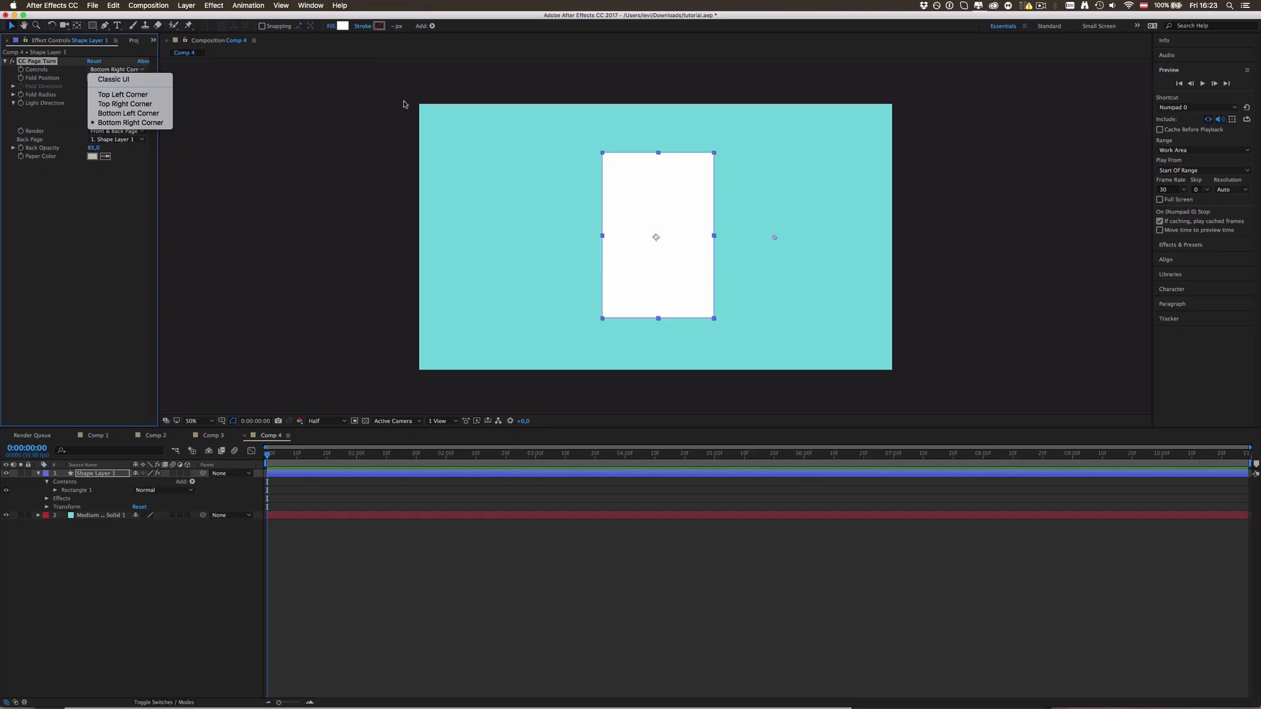
left_click(109, 95)
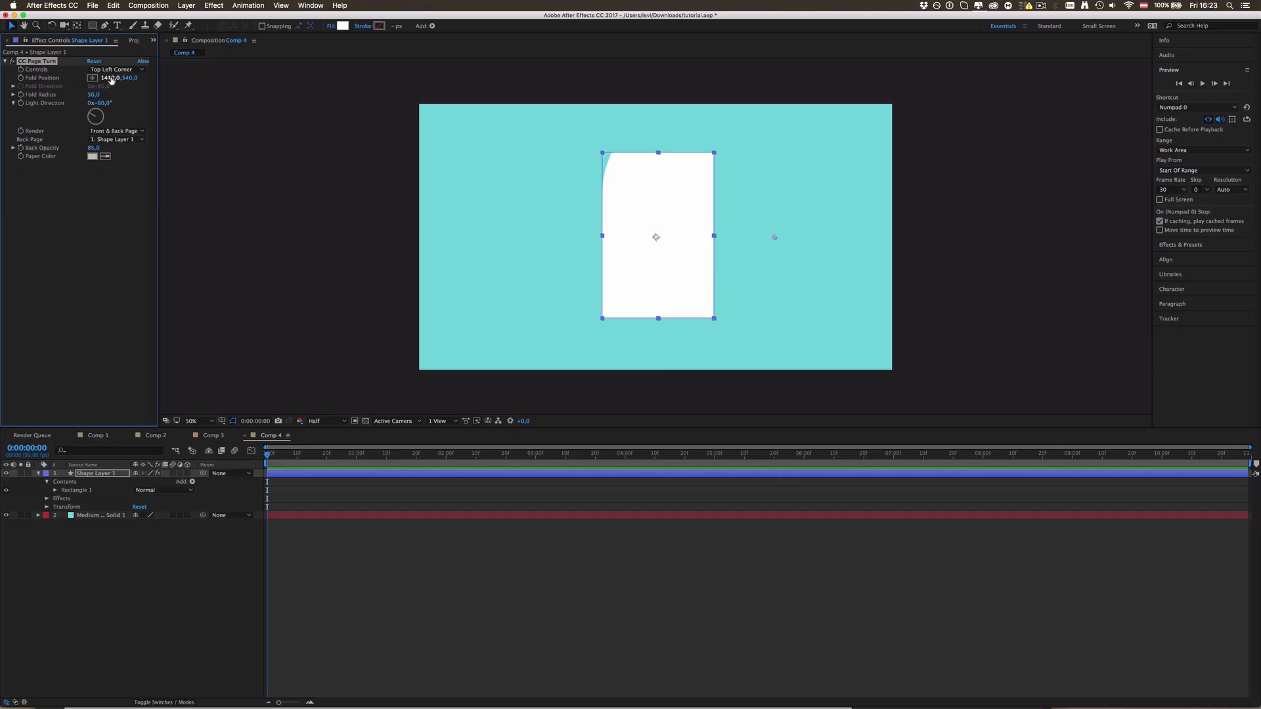
left_click_drag(107, 79, 400, 126)
left_click(92, 78)
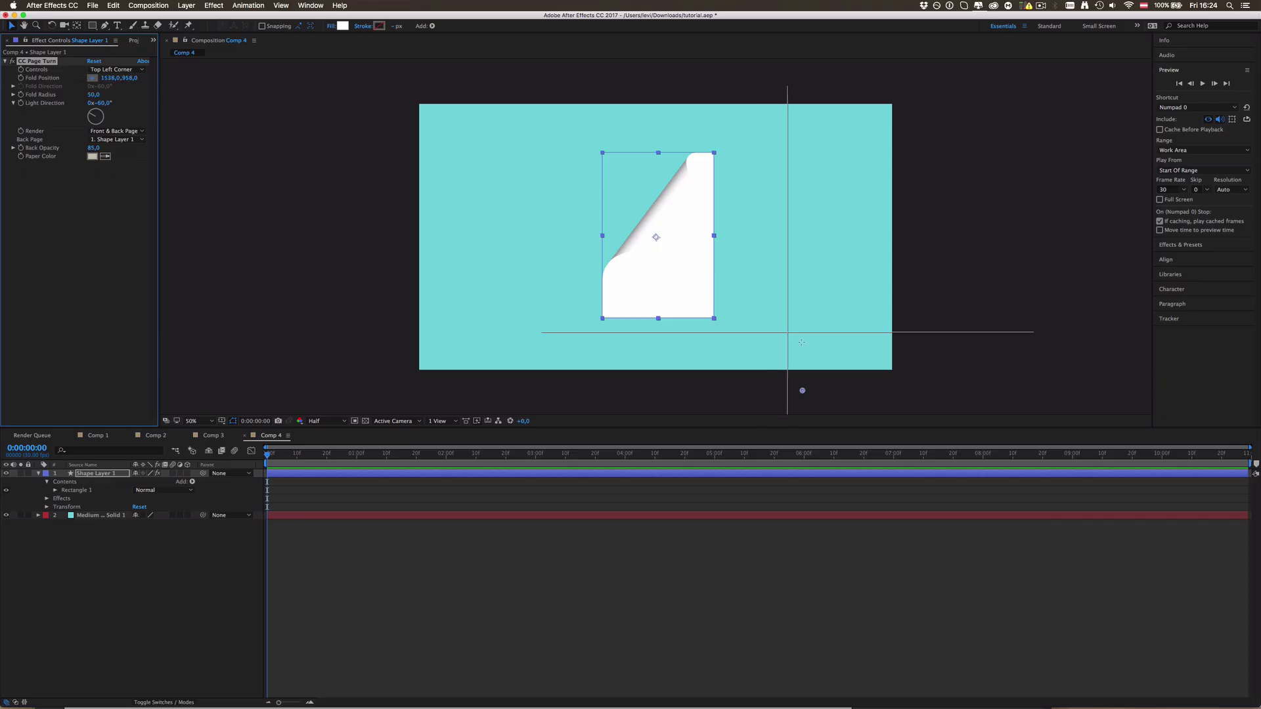
left_click(872, 383)
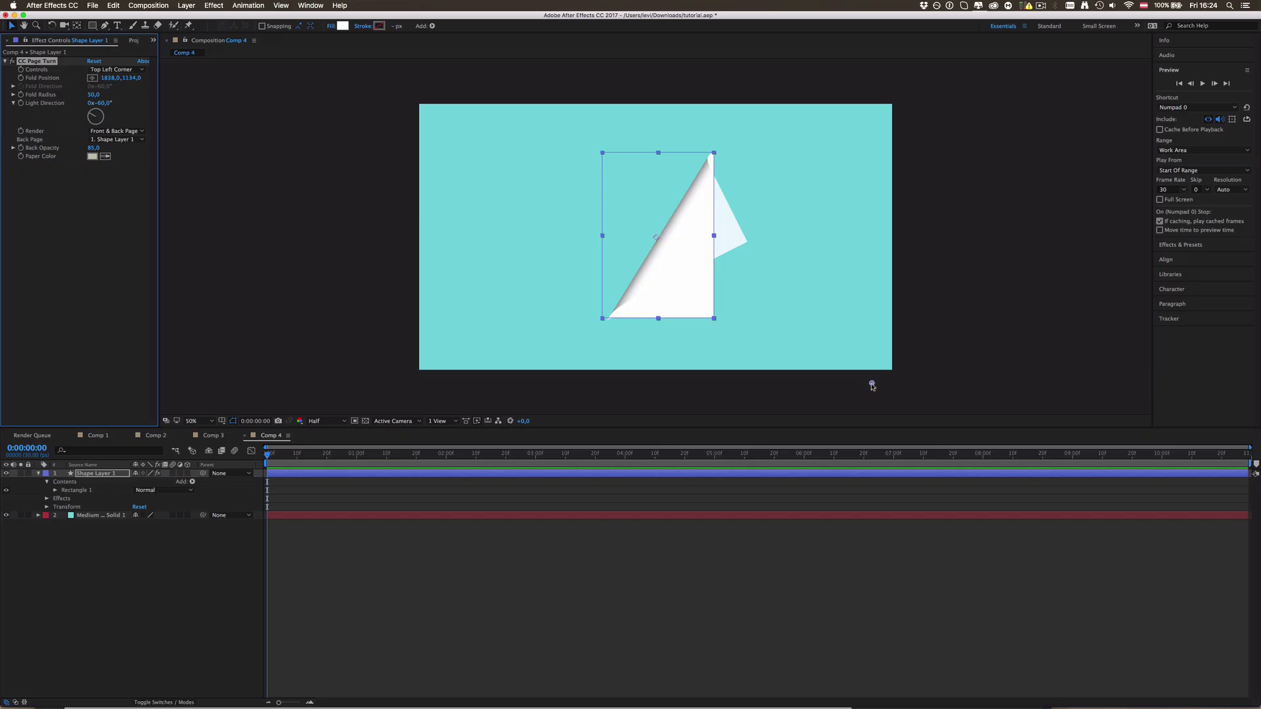
Set the page turn's Light Direction to -110° and its Back Opacity to 100.
left_click(118, 100)
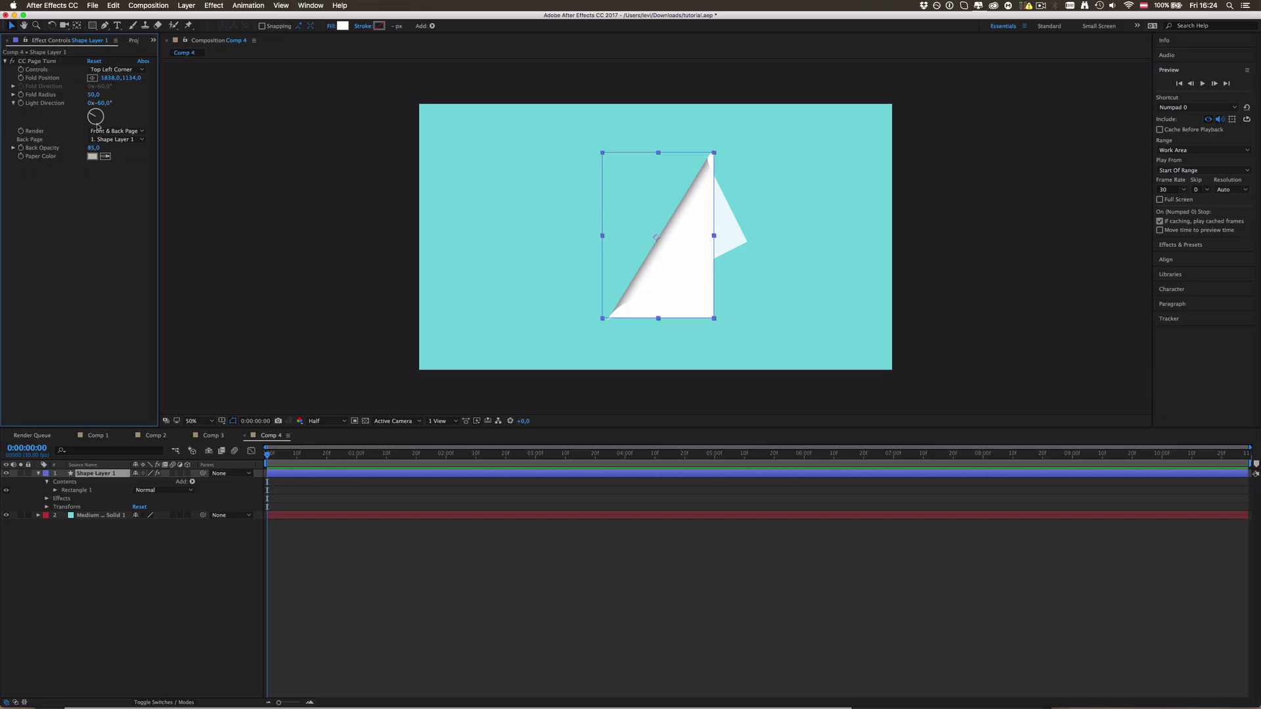
left_click_drag(99, 103, 77, 103)
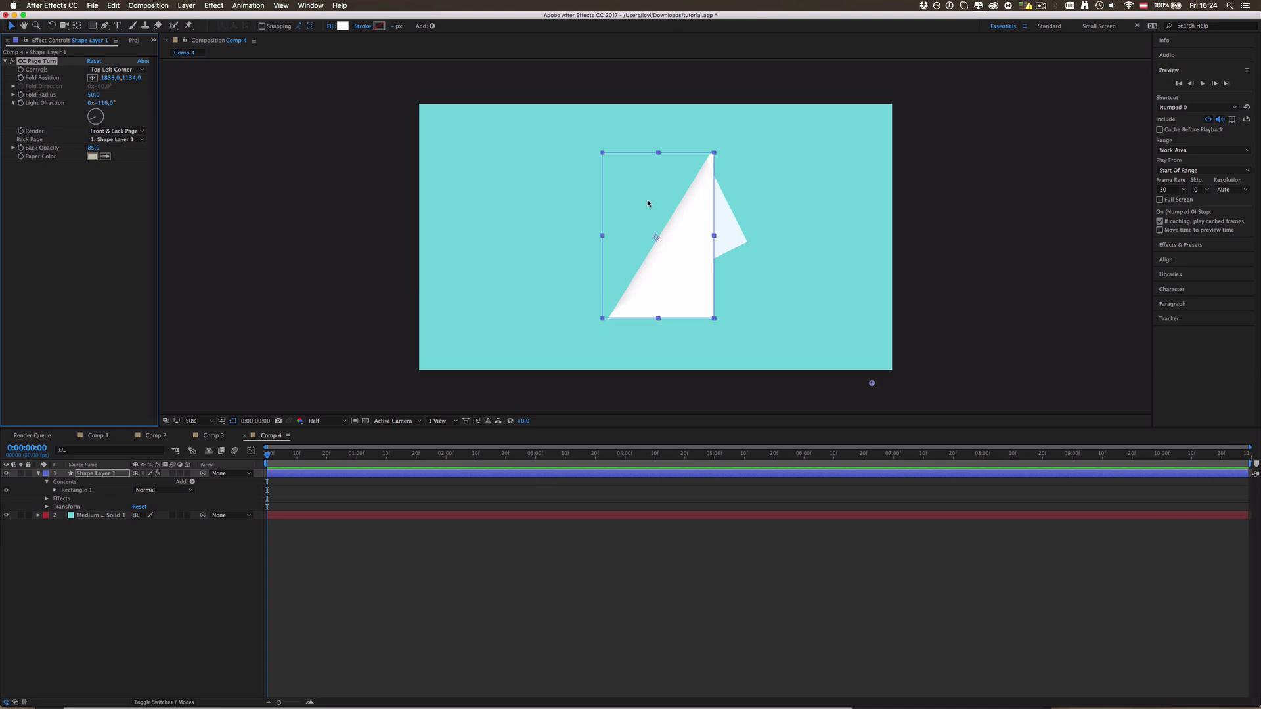
scroll(733, 216, "up", 2)
scroll(733, 215, "down", 2)
left_click(533, 535)
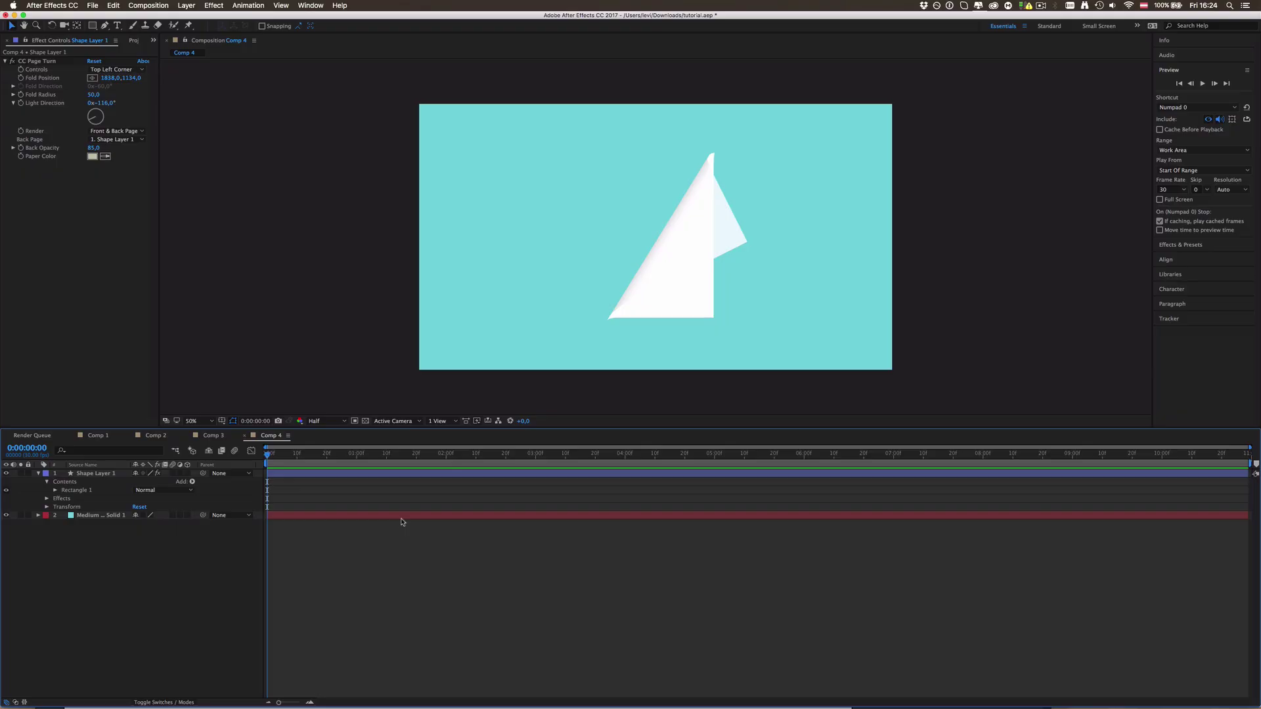
left_click(307, 473)
left_click_drag(92, 150, 872, 380)
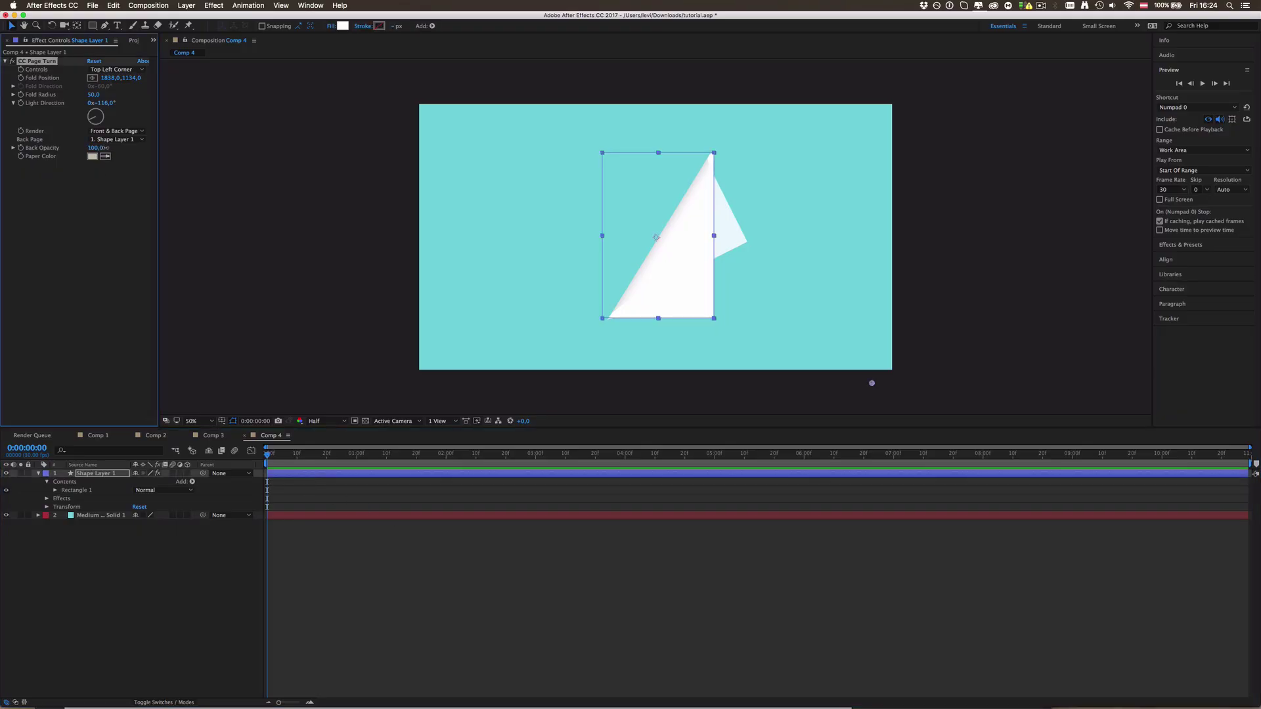
Try out different Fold Radius values on the white rectangle's page turn, ending at 34.3.
left_click(423, 584)
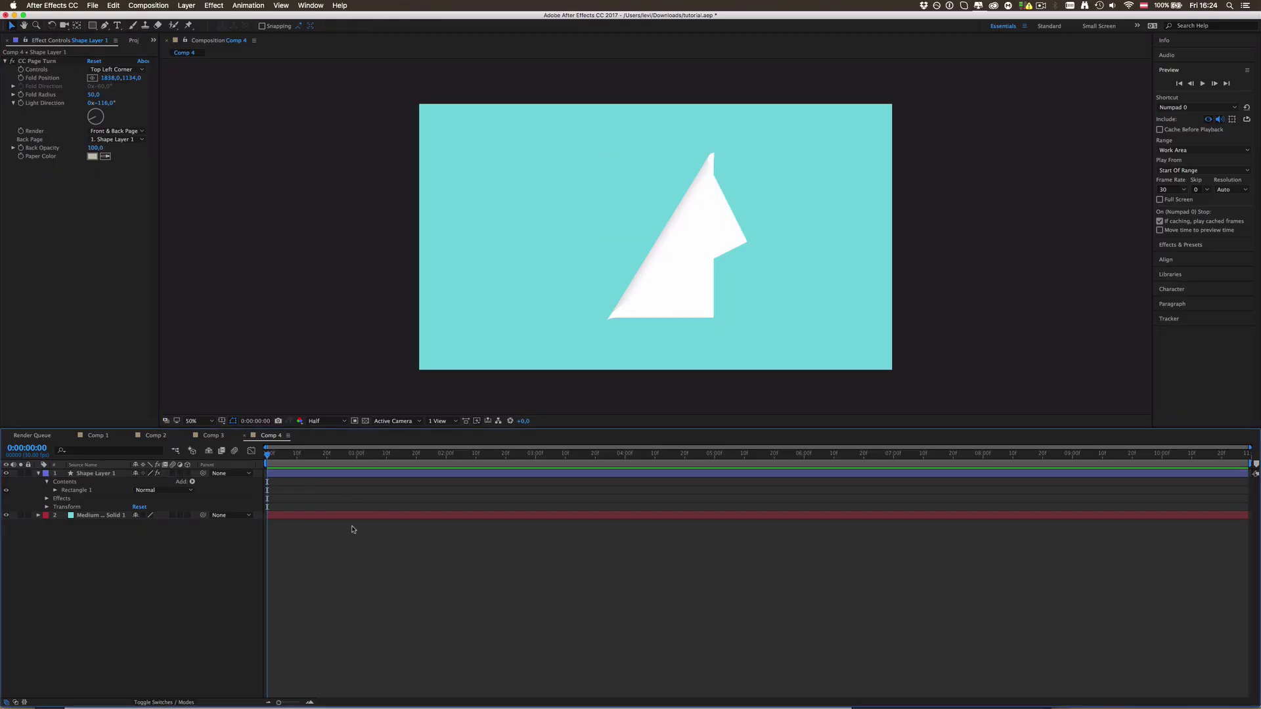
left_click(285, 473)
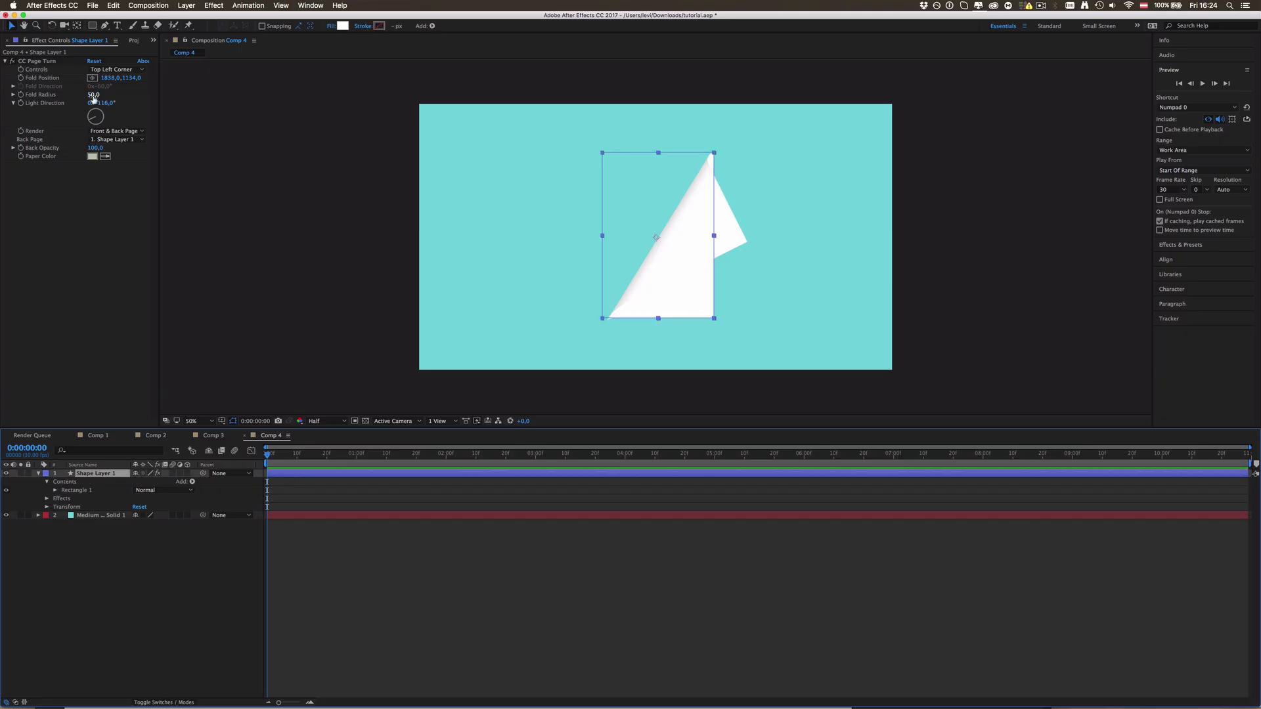
left_click(99, 96)
left_click_drag(113, 97, 115, 219)
Examine the finished fold animation in Comp 2 at several times, along with the CC Page Turn settings of its mid-animation shape layer.
left_click(155, 435)
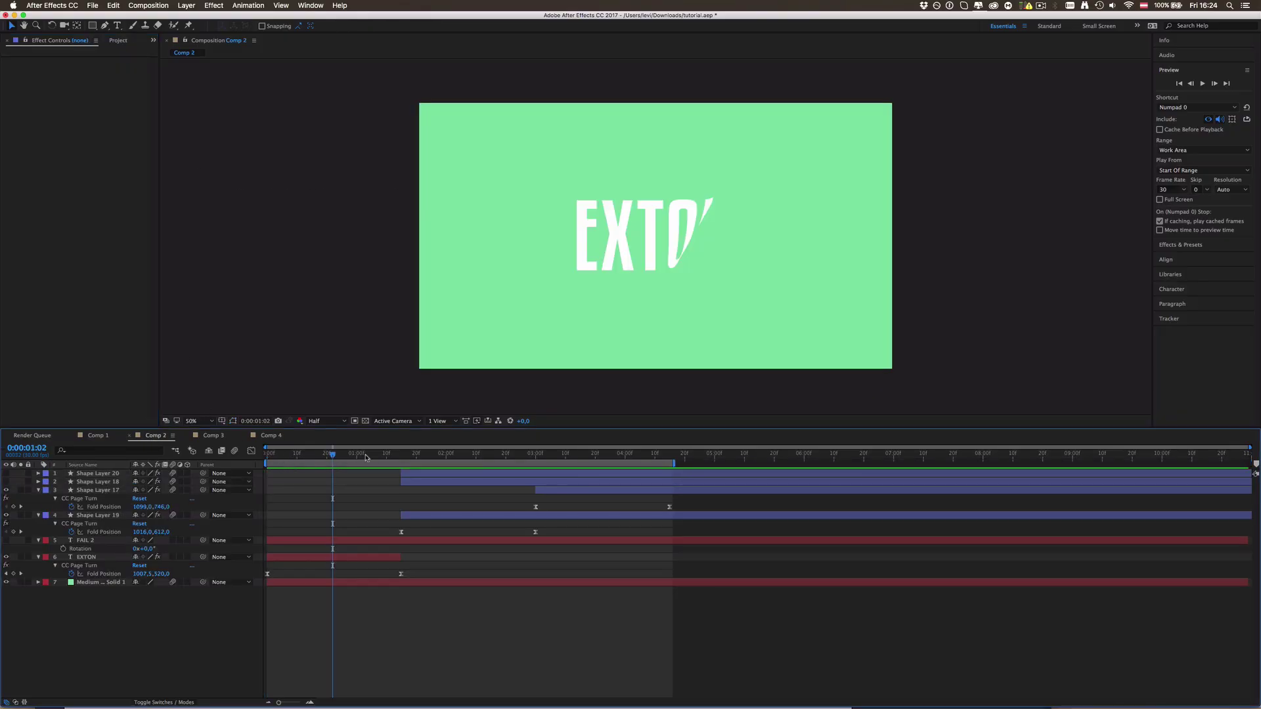
left_click_drag(377, 455, 601, 456)
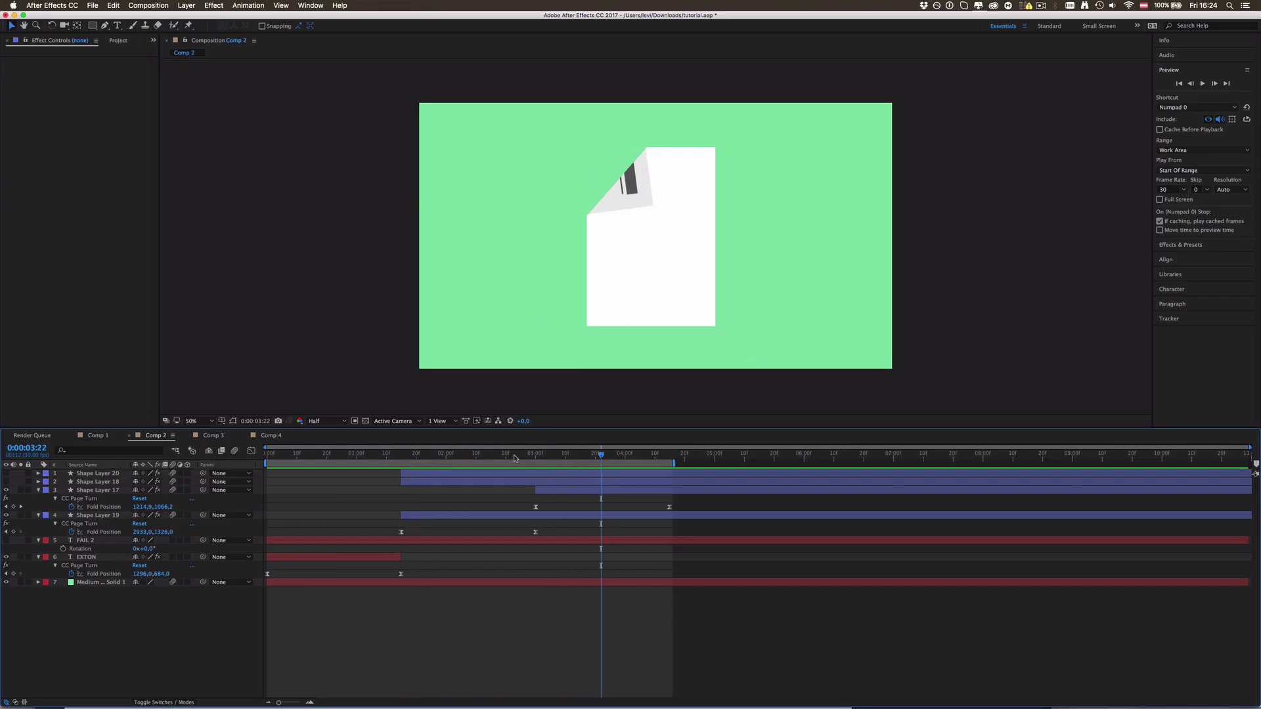
left_click_drag(515, 458, 462, 455)
left_click(458, 517)
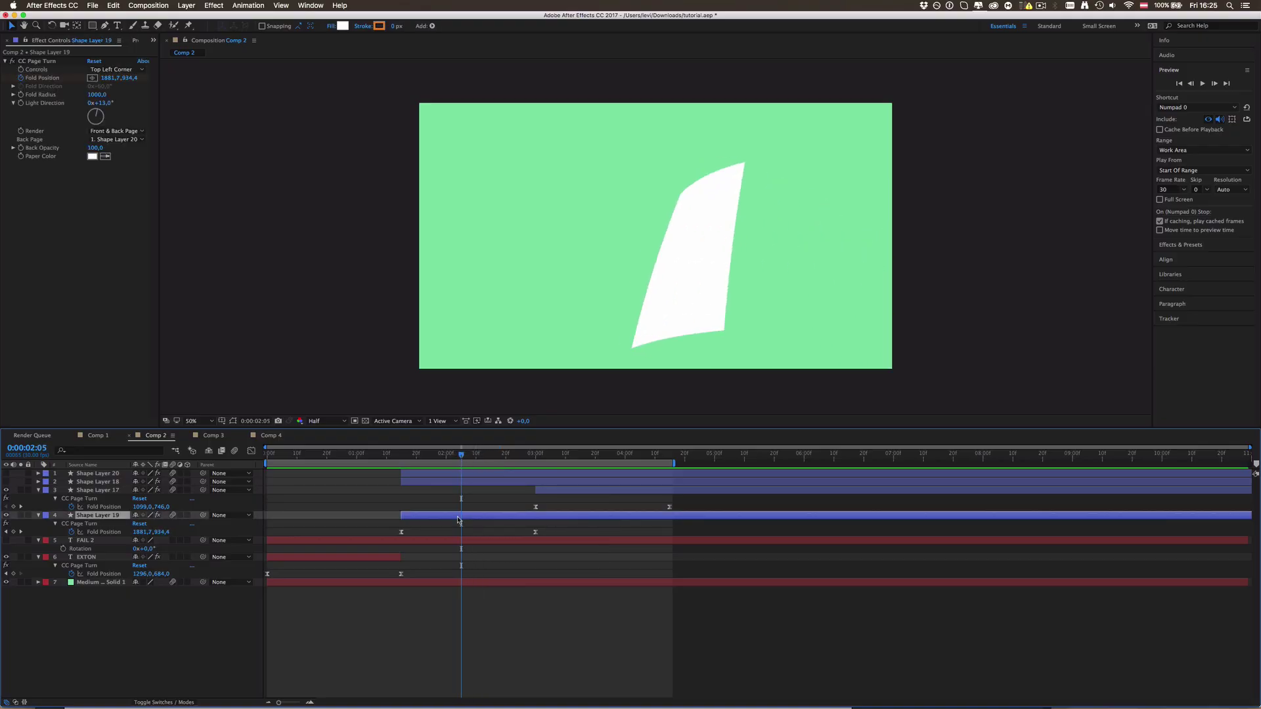
Return to Comp 4 and set the Fold Radius of the white rectangle's page turn to 100.
left_click(271, 435)
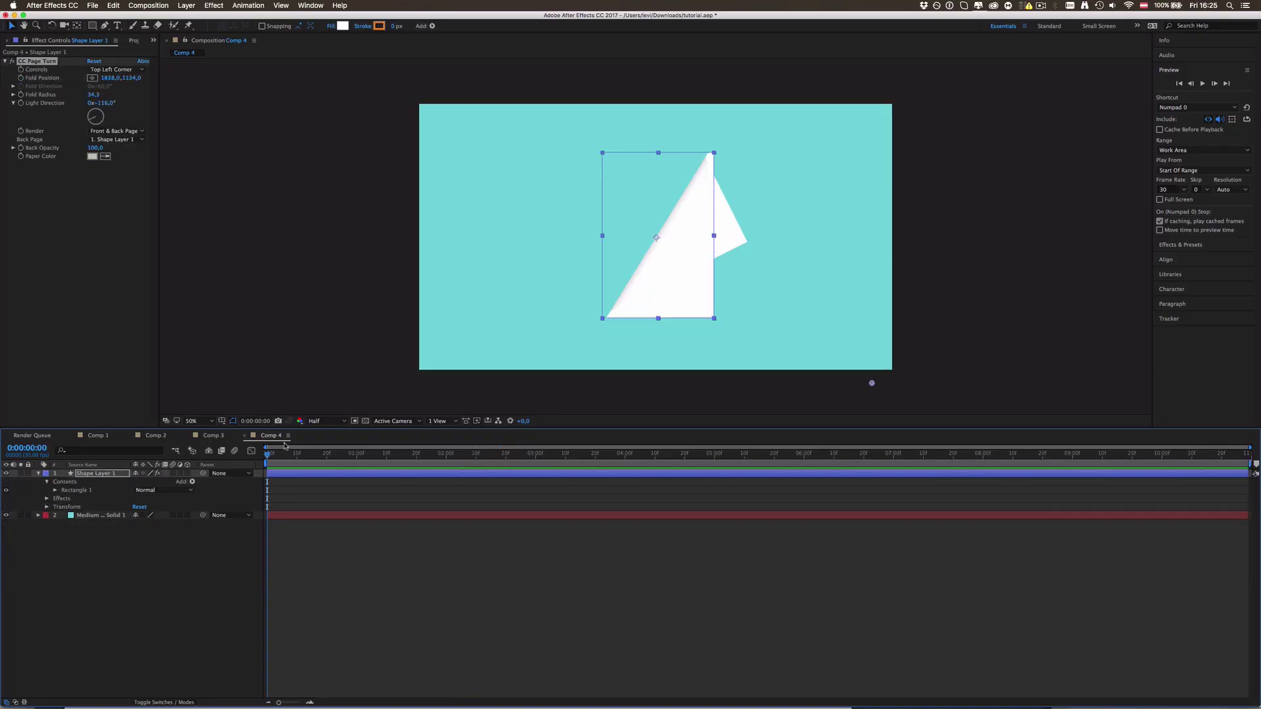
left_click(312, 488)
left_click(312, 474)
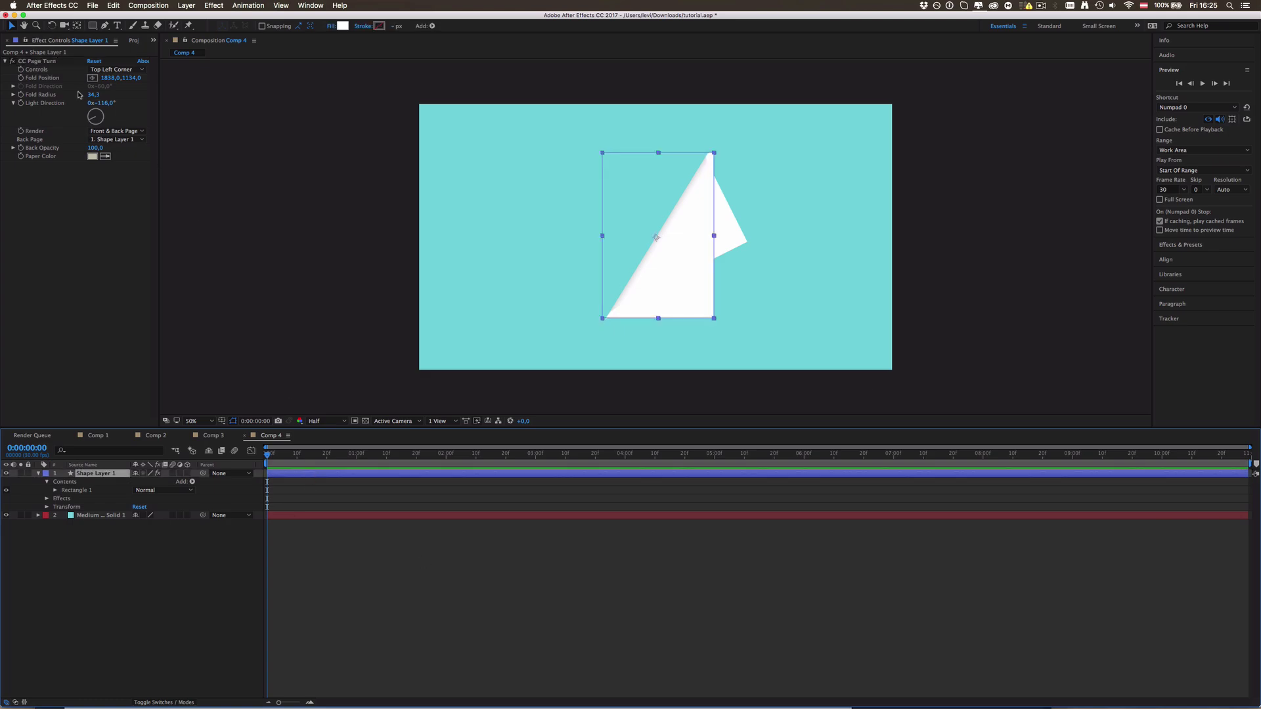
left_click(96, 95)
key("Return")
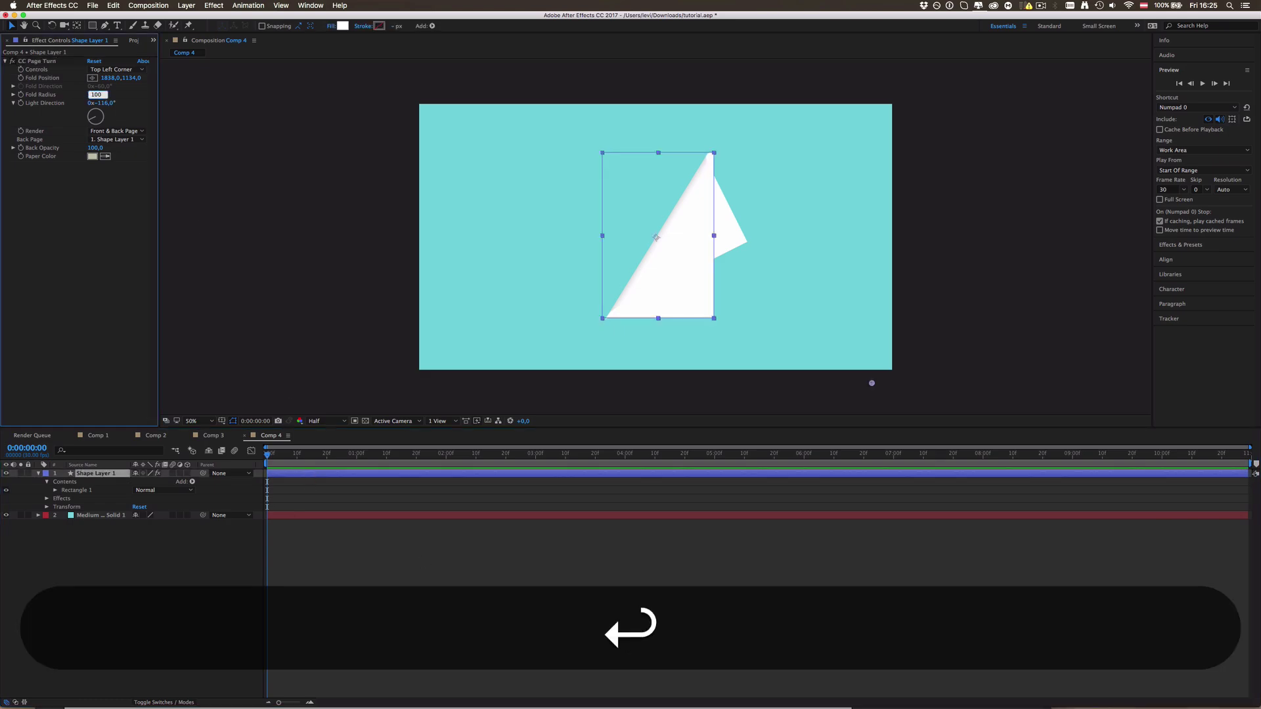
left_click(473, 605)
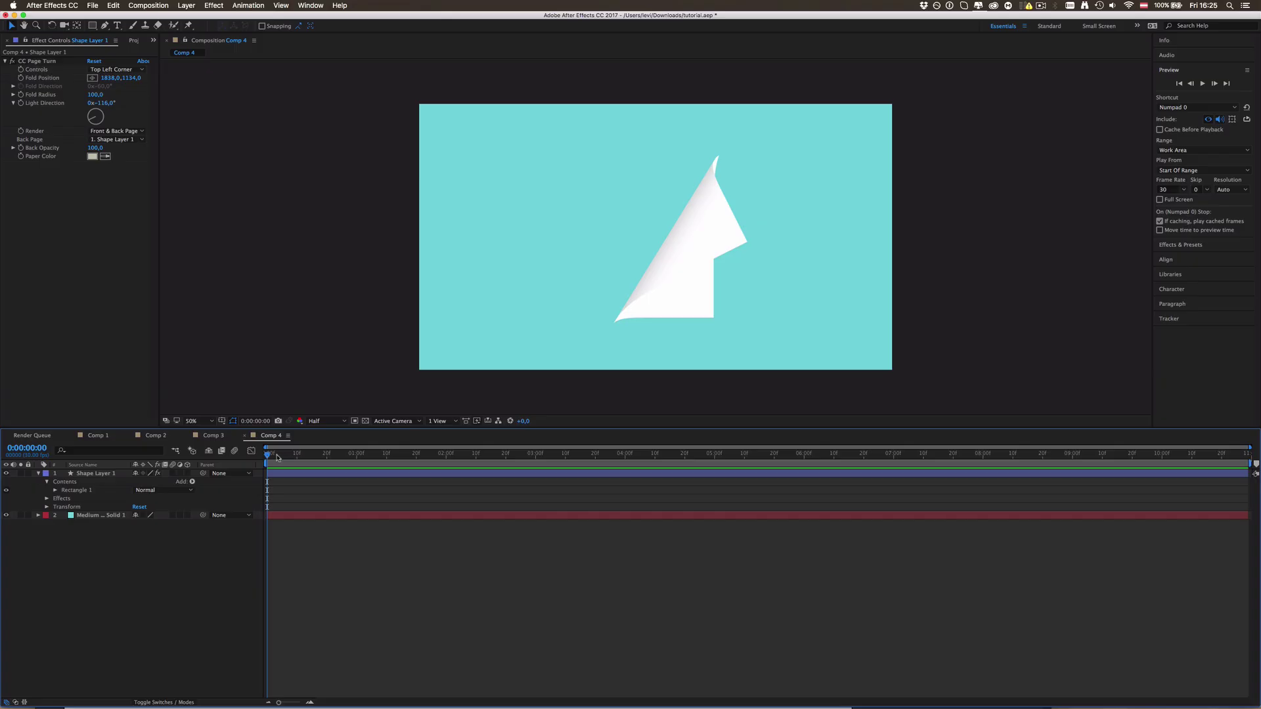
Place the playhead at 0:00:00:00 and select the white rectangle's shape layer.
mouse_move(277, 457)
left_mouse_down()
mouse_move(309, 457)
mouse_move(267, 457)
left_mouse_up()
left_click(296, 473)
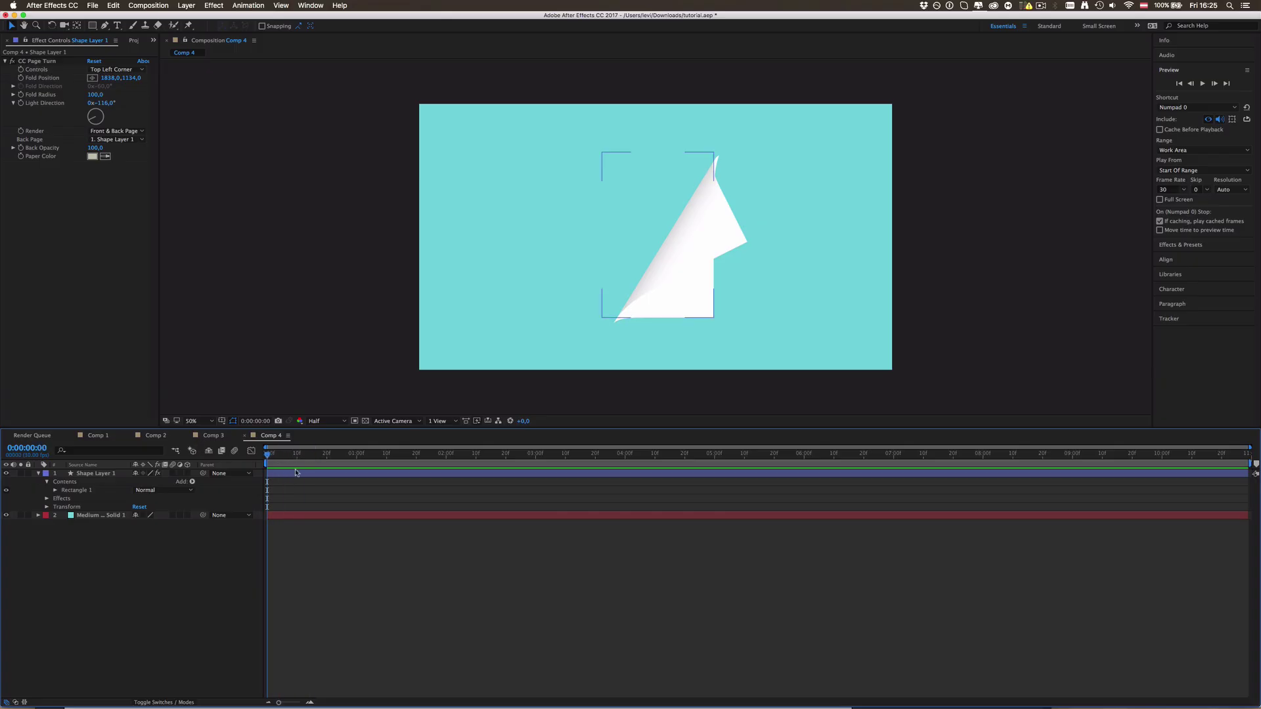
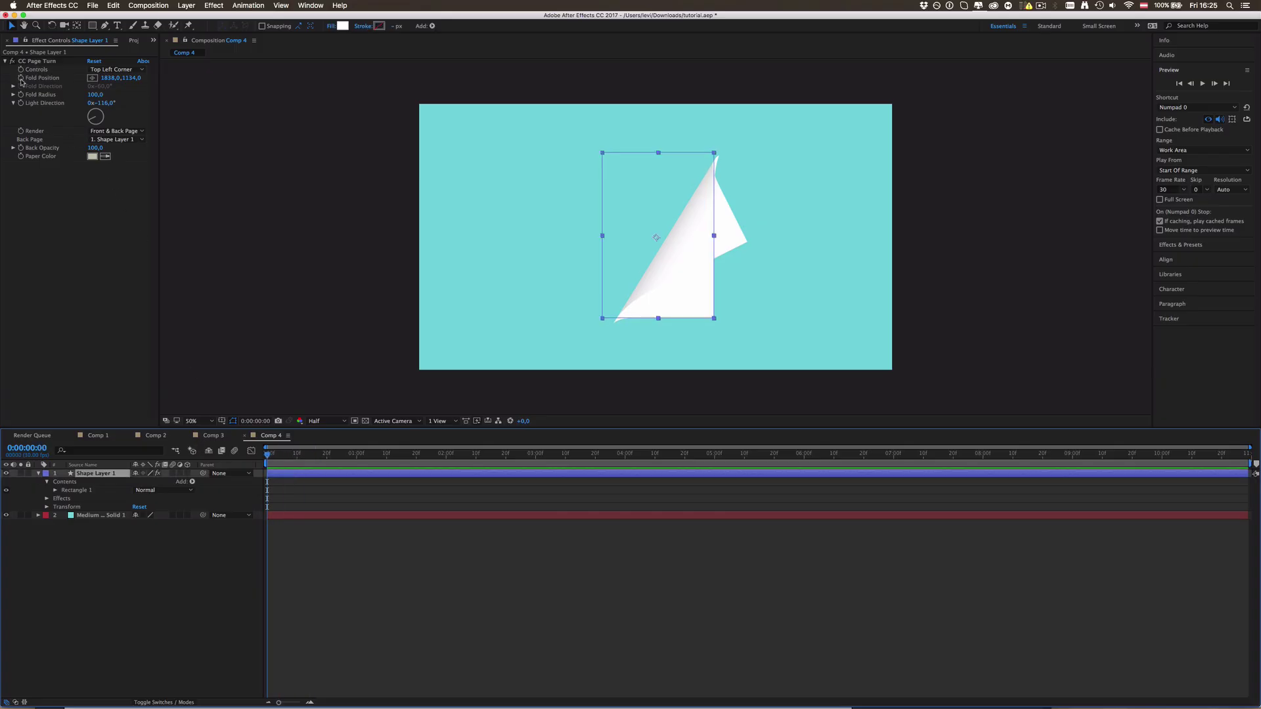
Start keyframing the white rectangle's Fold Position at 0:00:00:00 with the fold point at 964, 528.
left_click(21, 79)
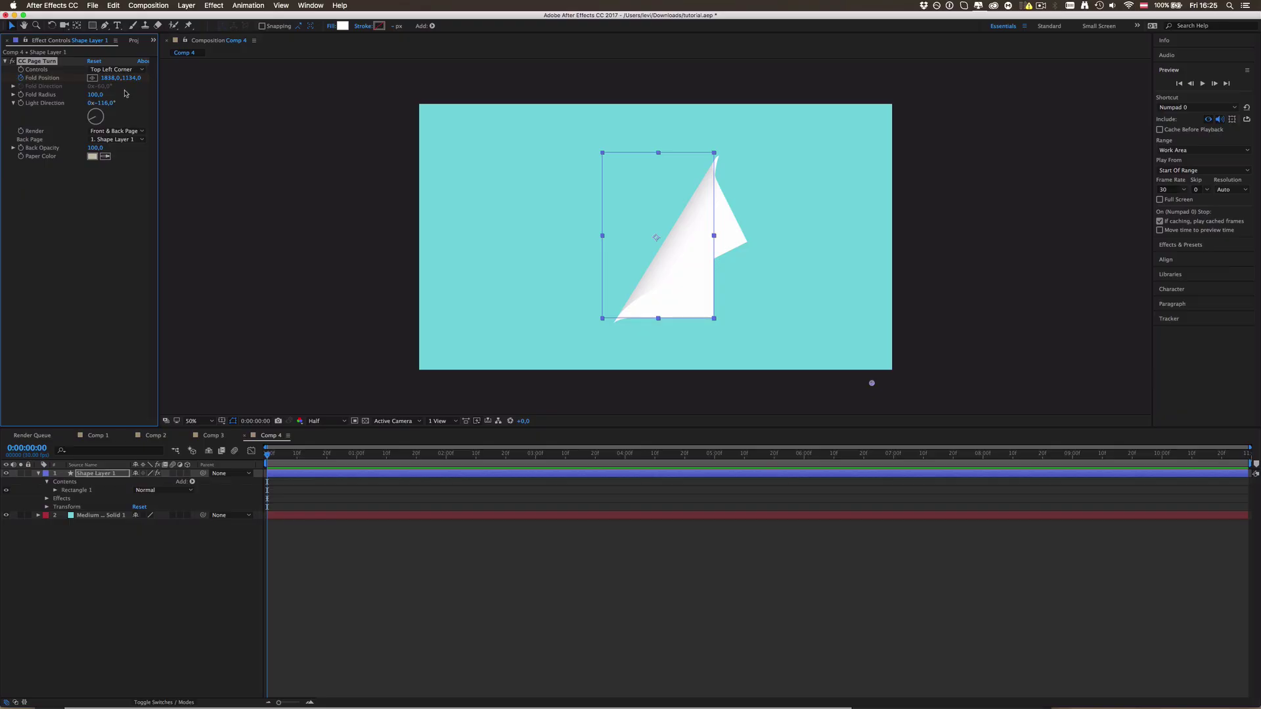
left_click(93, 78)
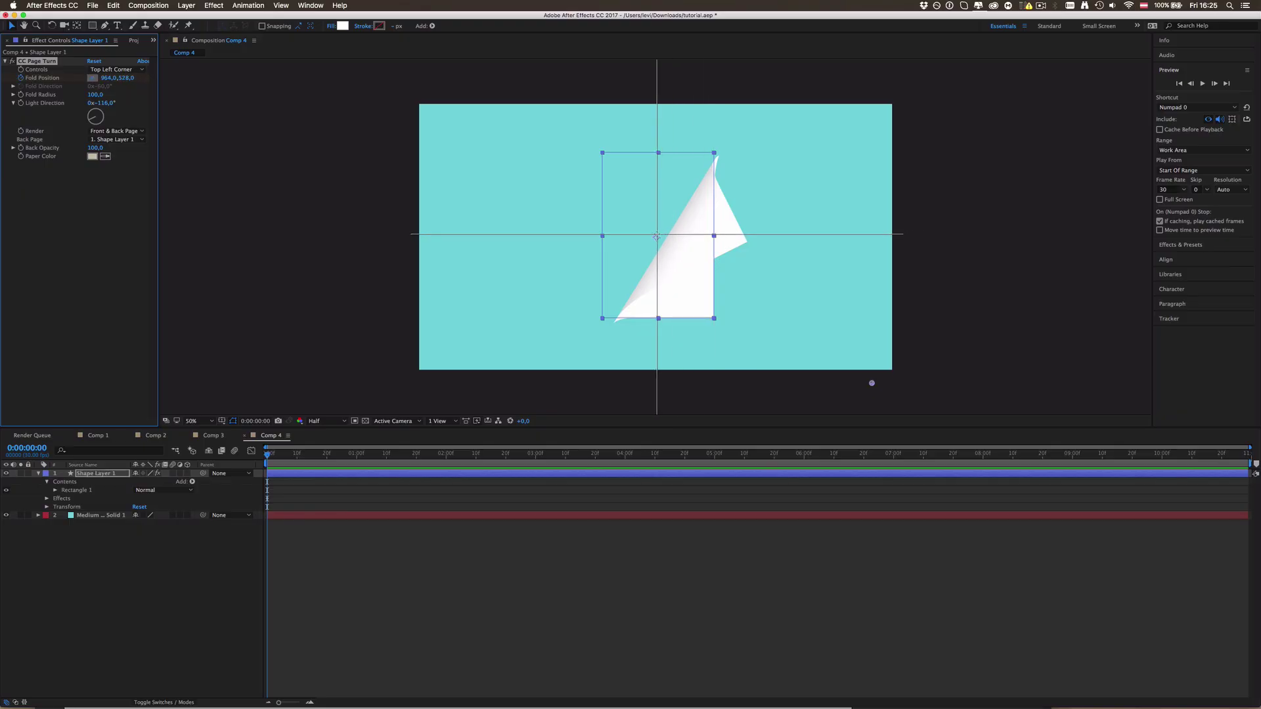
left_click(656, 236)
left_click(420, 587)
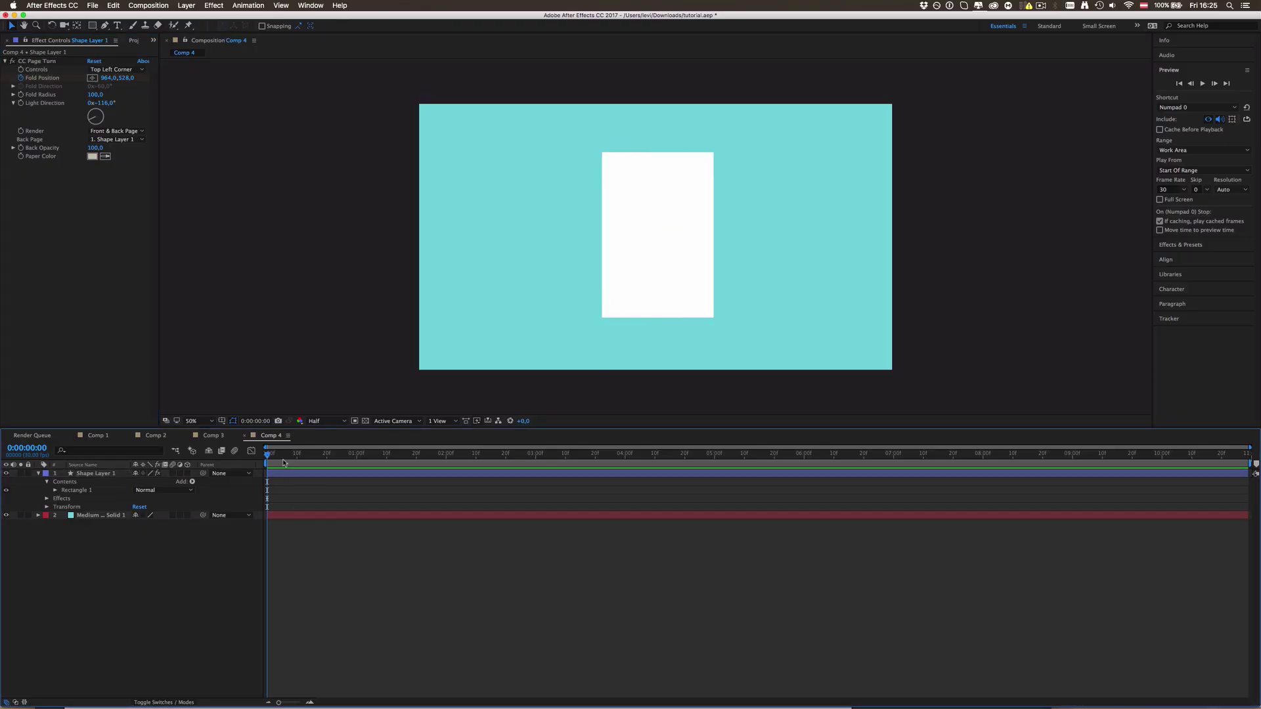
Move the playhead to 0:00:01:00 and end the work area there.
left_click_drag(276, 454, 359, 457)
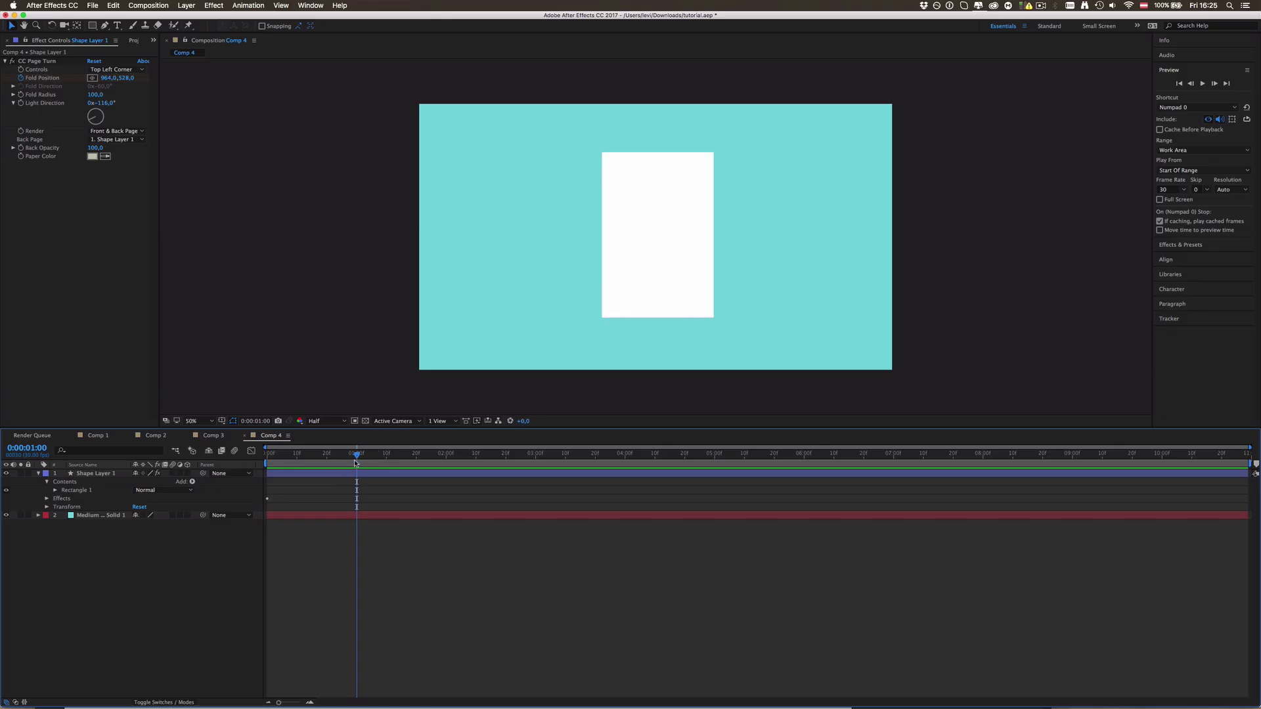
key("n")
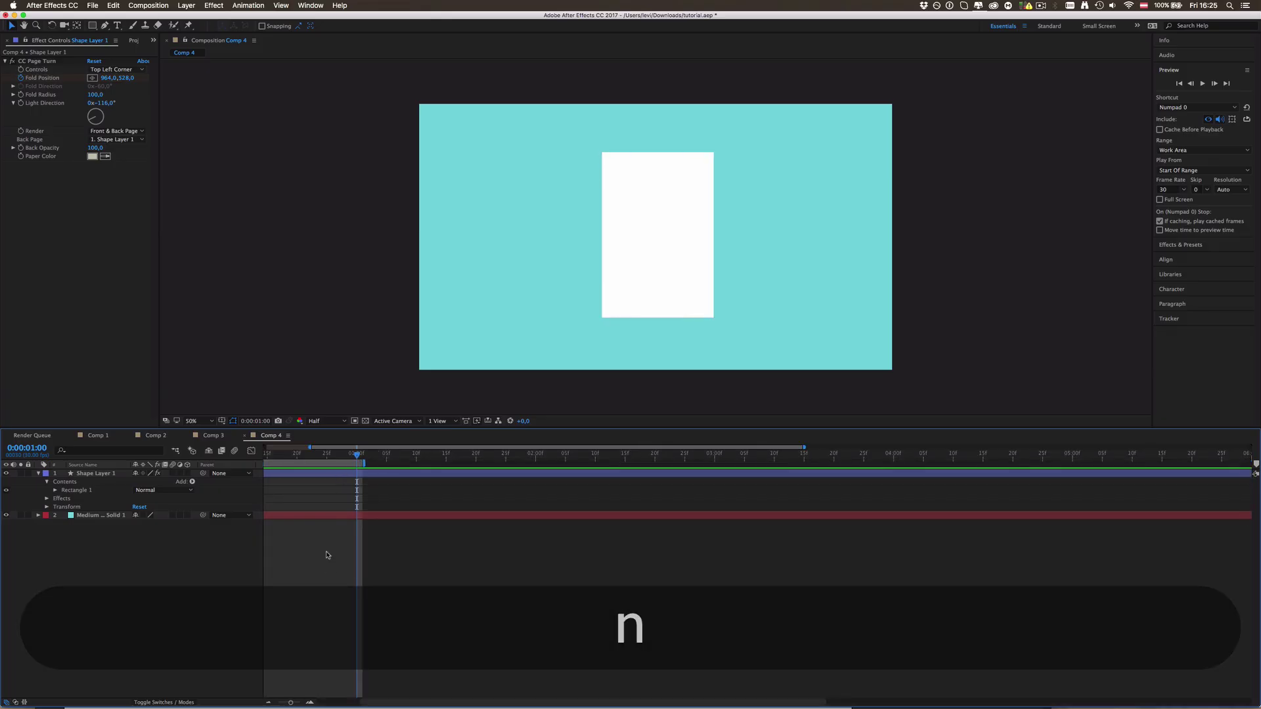
scroll(284, 454, "up", 3)
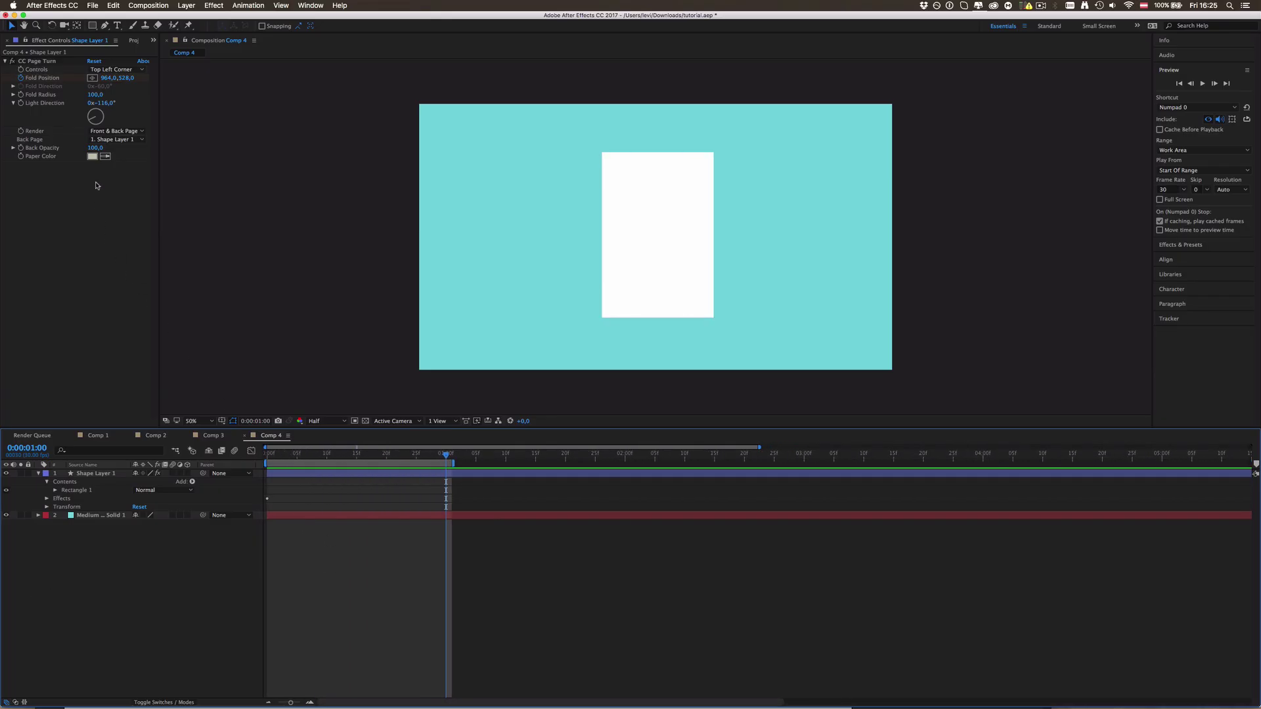
Keyframe the Fold Position at 3197, 1649 at 0:00:01:00 so the rectangle folds completely away.
left_click(92, 79)
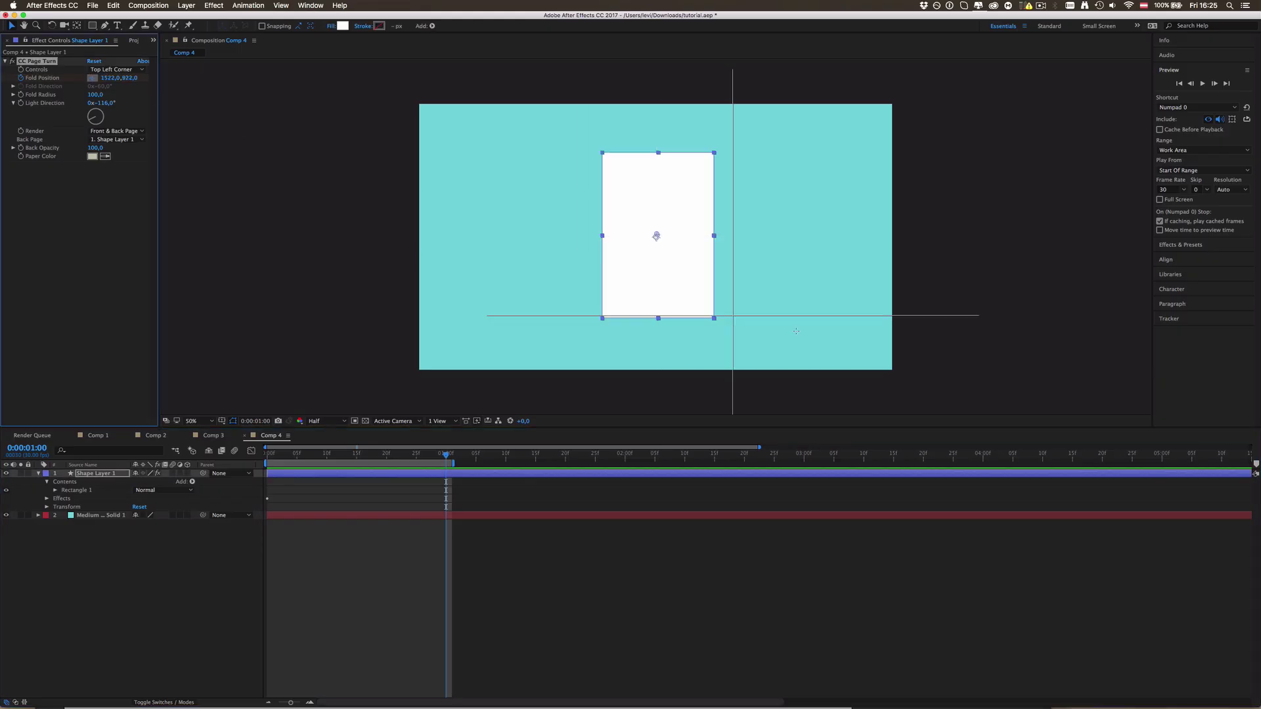
left_click(1007, 404)
key("comma")
key("period")
left_click_drag(297, 159, 903, 236)
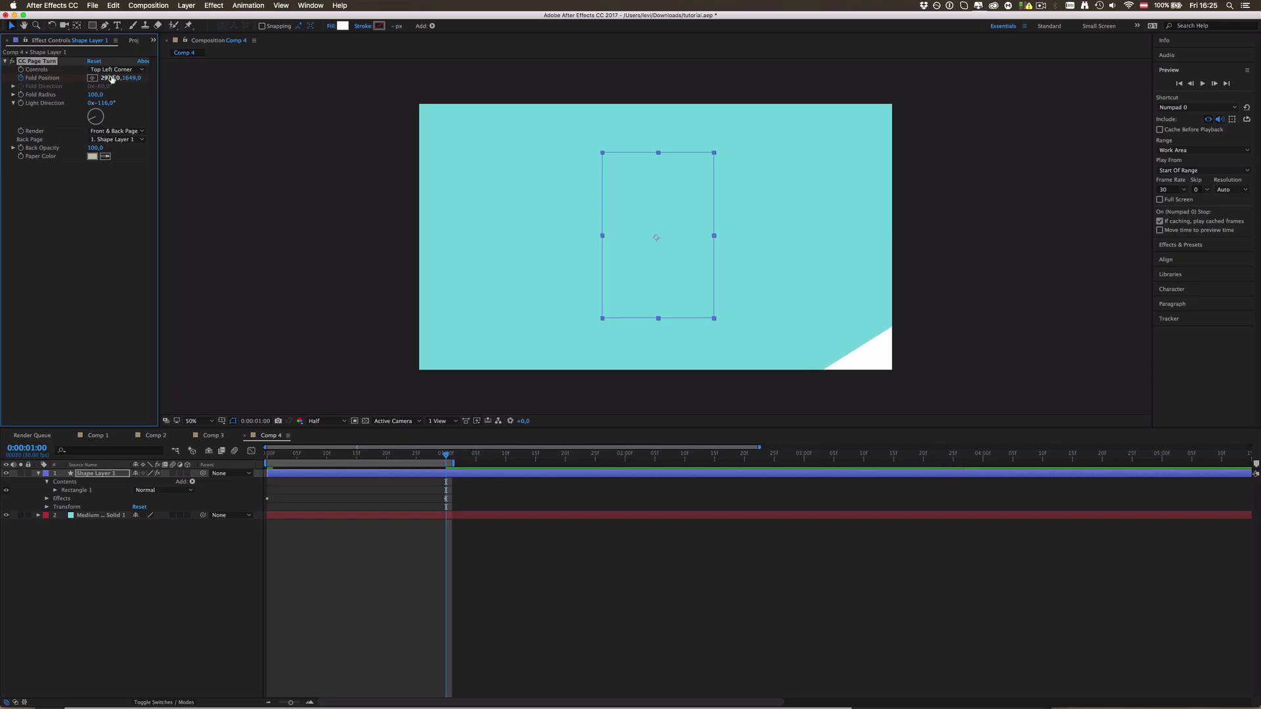
left_click_drag(112, 79, 249, 106)
left_click_drag(457, 495, 263, 503)
Reveal the rectangle's Fold Position keyframes and apply Easy Ease to both.
left_click(300, 475)
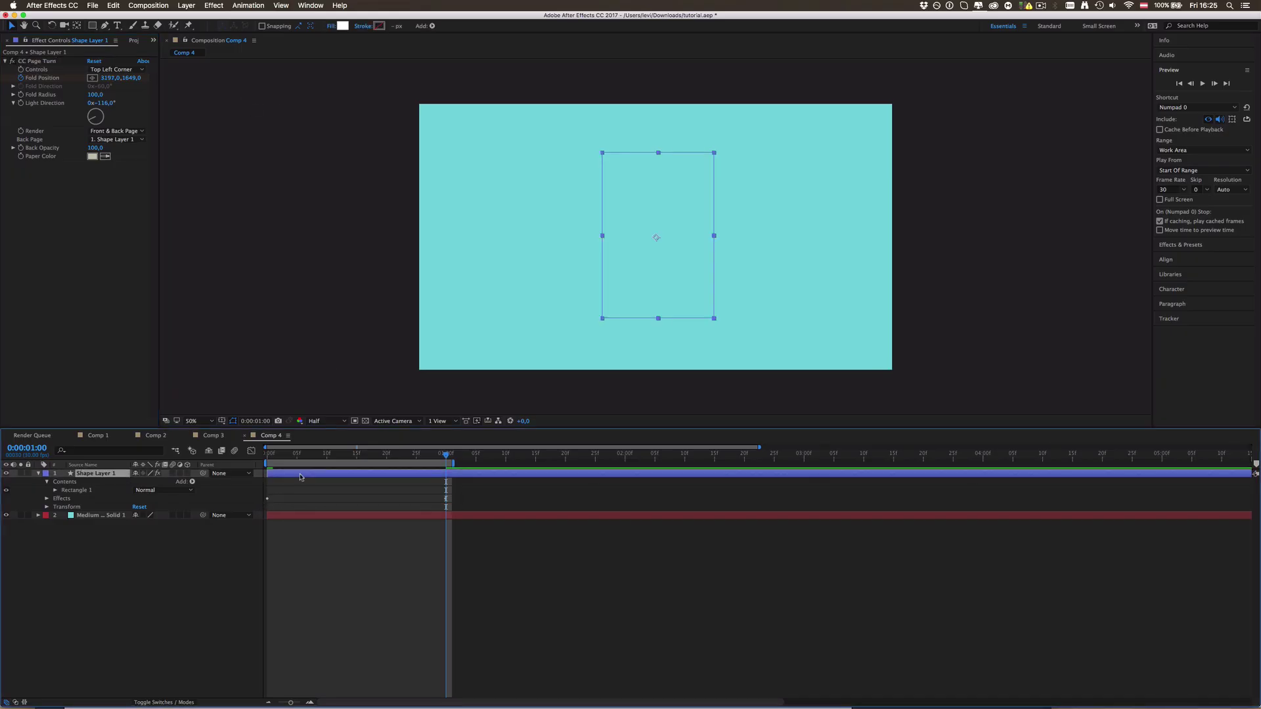
key("u")
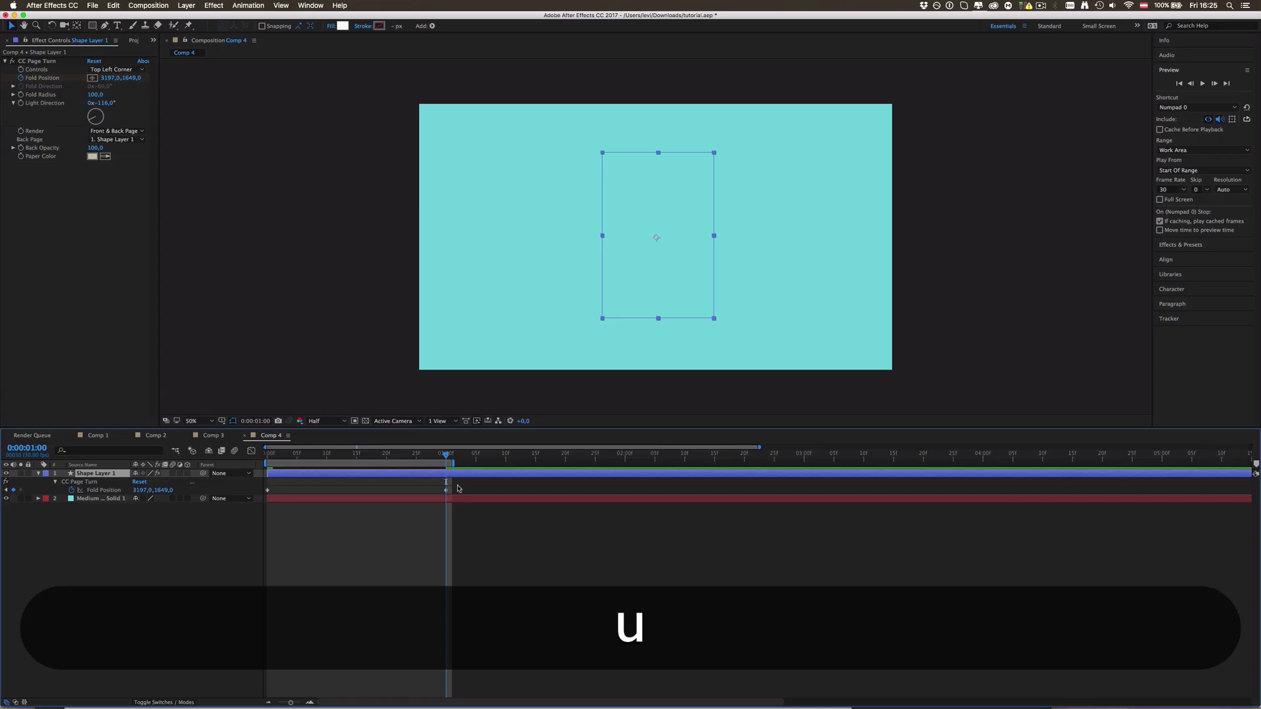
left_click(256, 490)
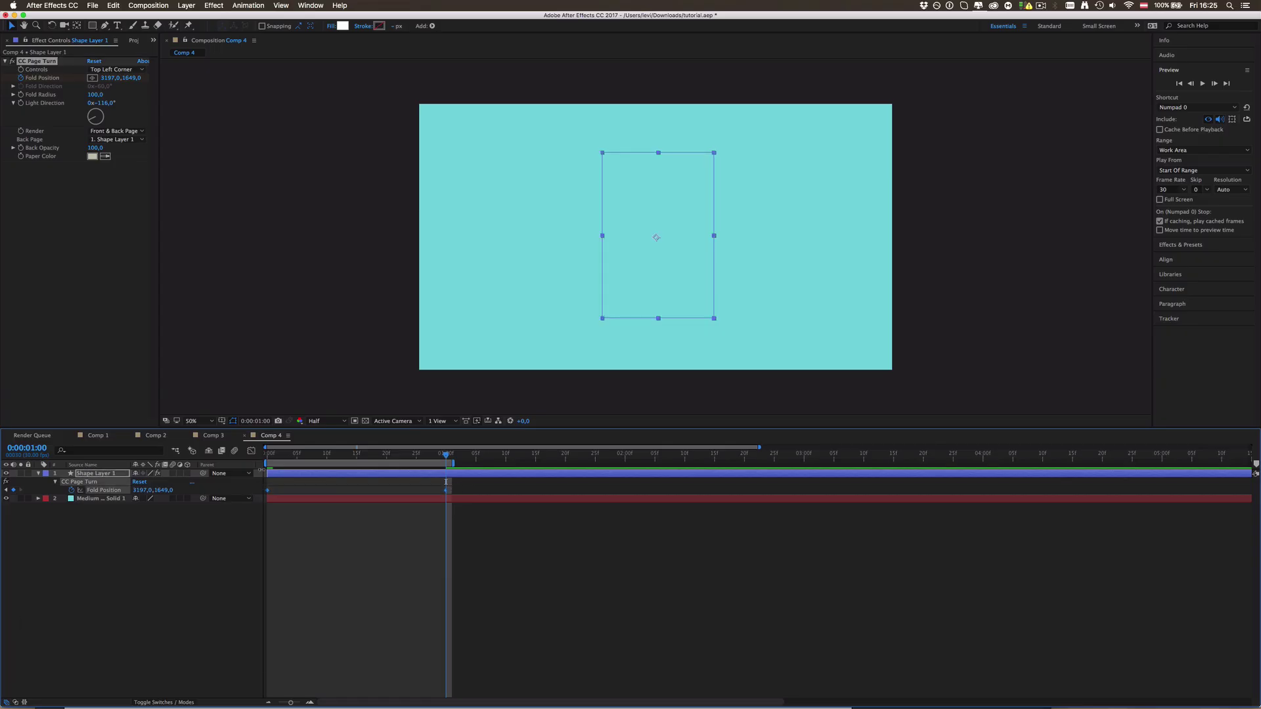
key("F9")
Open the Fold Position's speed graph in the Graph Editor and select its keyframes.
left_click(251, 452)
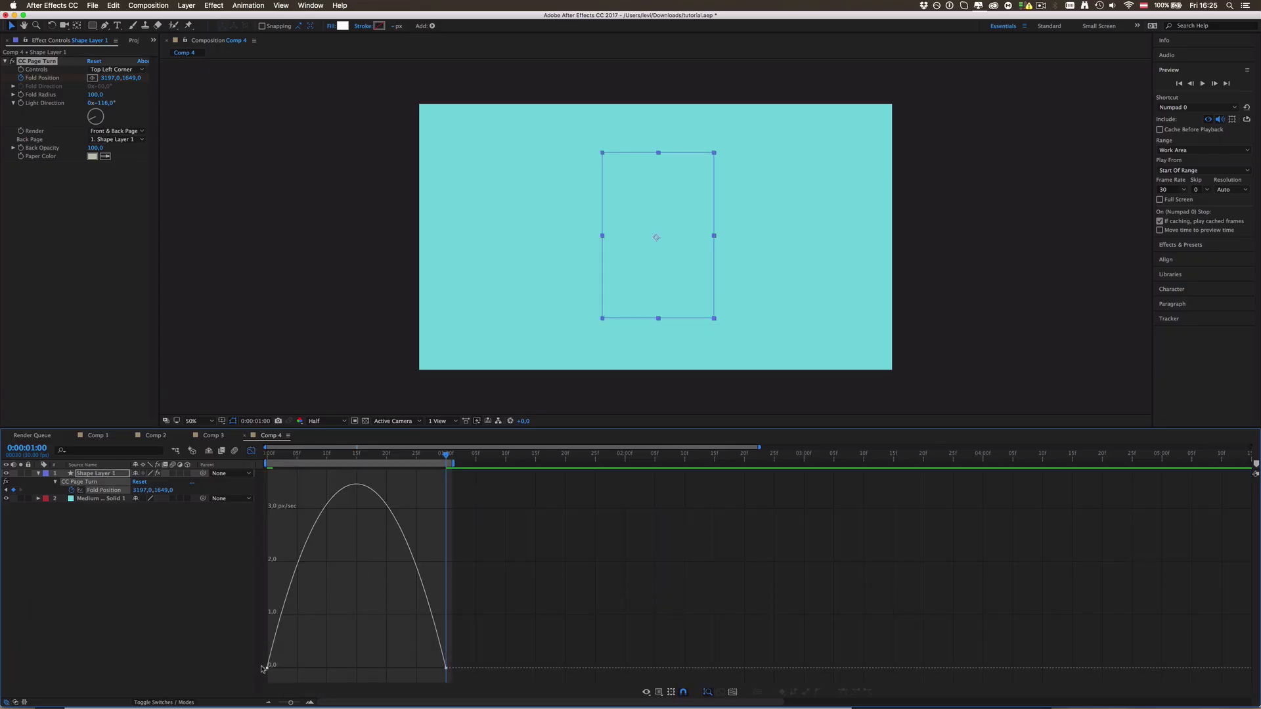
left_click(471, 657)
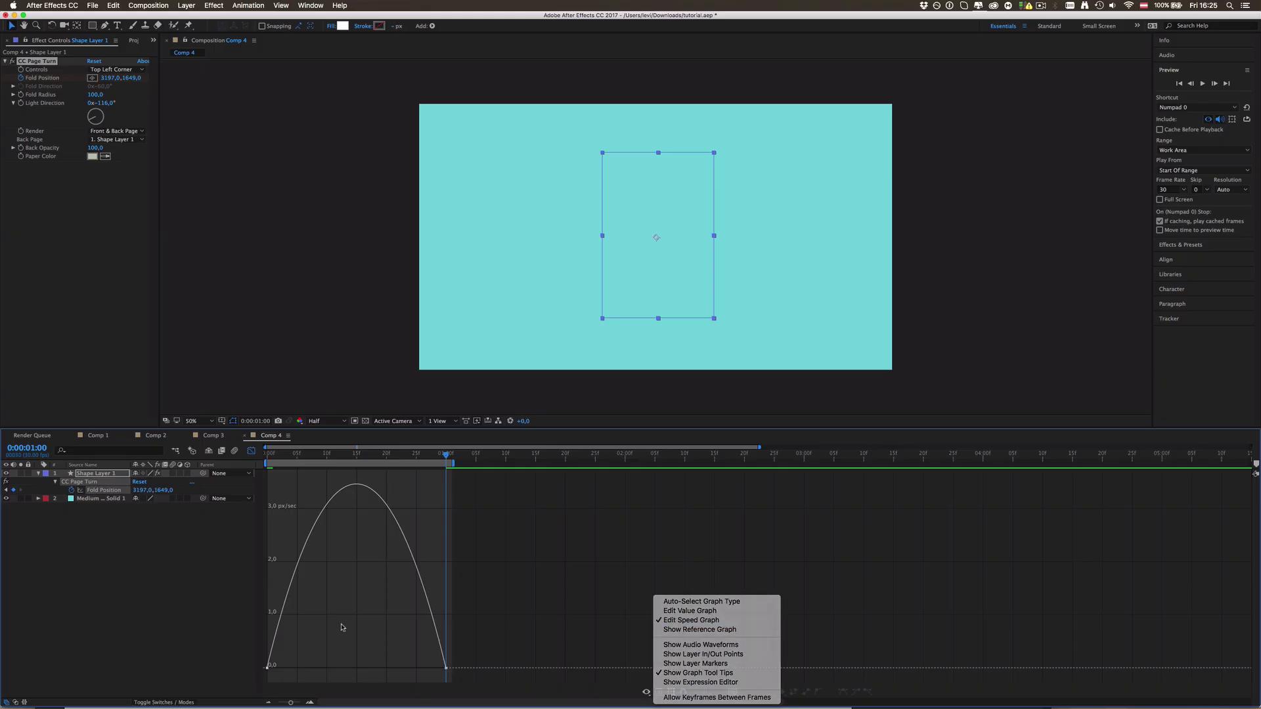
left_click(341, 627)
left_click(281, 608)
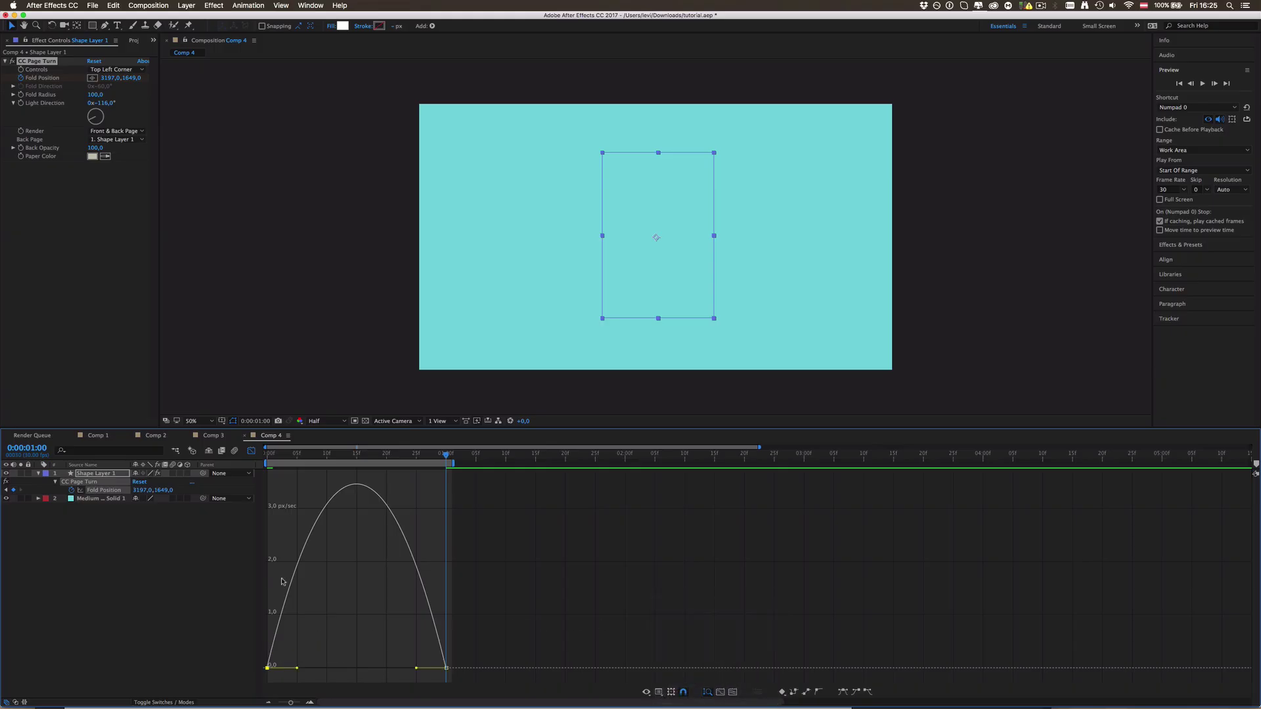
Reshape the Fold Position speed curve with its easing handles so the fold starts slowly and peaks late in the animation.
left_click_drag(278, 458, 302, 466)
left_click_drag(297, 670, 328, 671)
left_click_drag(418, 669, 425, 669)
left_click_drag(329, 670, 355, 656)
Preview the eased fold animation, close the Graph Editor and inspect the fold at 0:00:00:17.
key("ctrl+0")
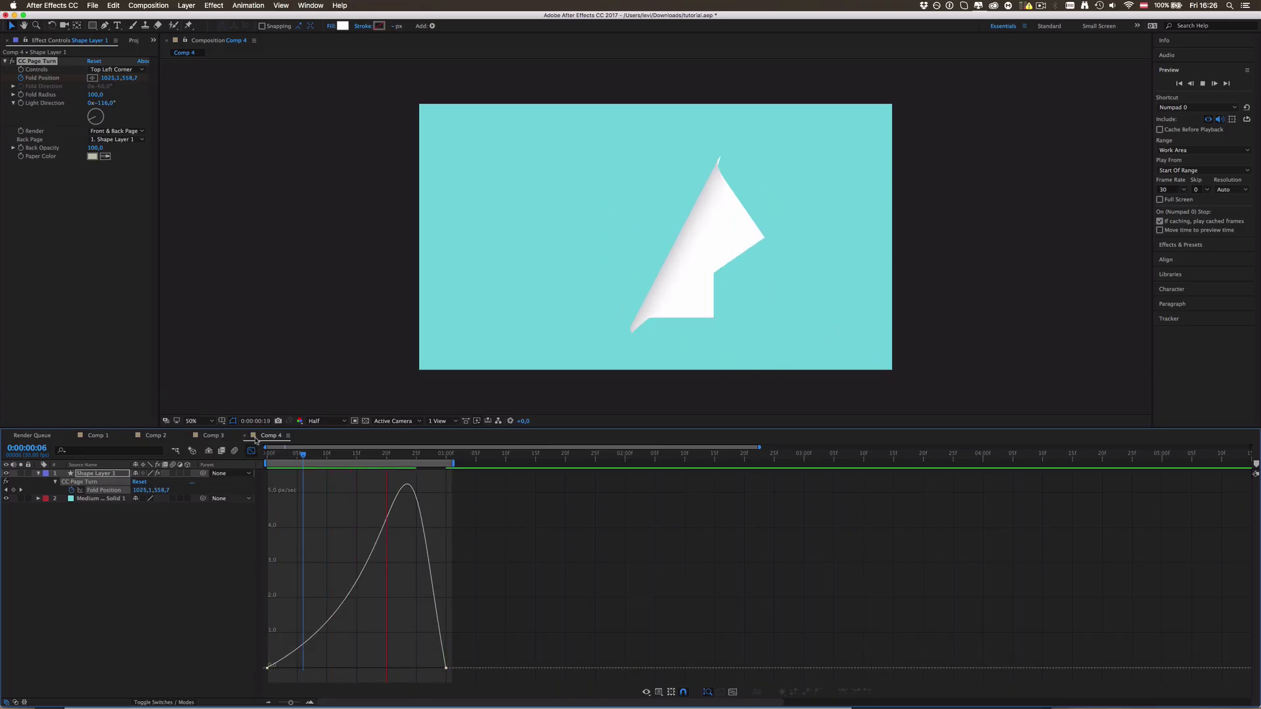
key("space")
key("shift+F3")
left_click_drag(344, 458, 369, 456)
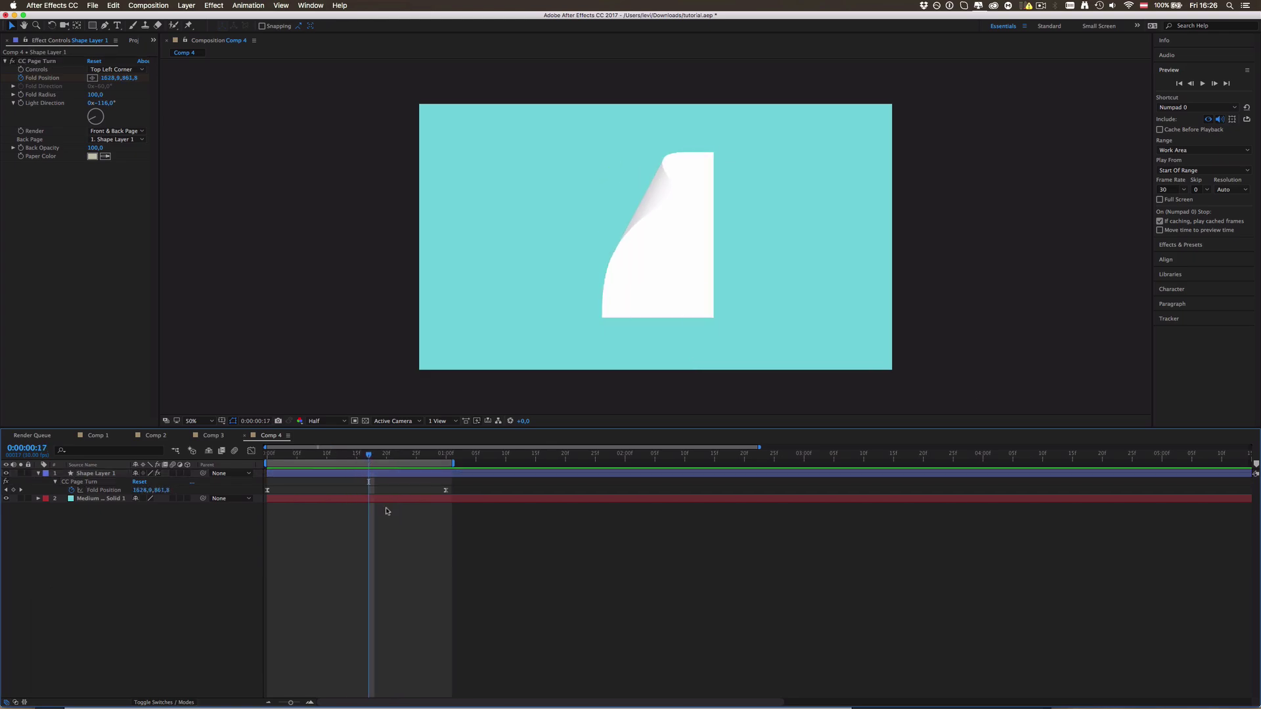
Compare the fold with the finished animation in Comp 2 at 0:00:02:14, and return to Comp 4.
left_click(156, 437)
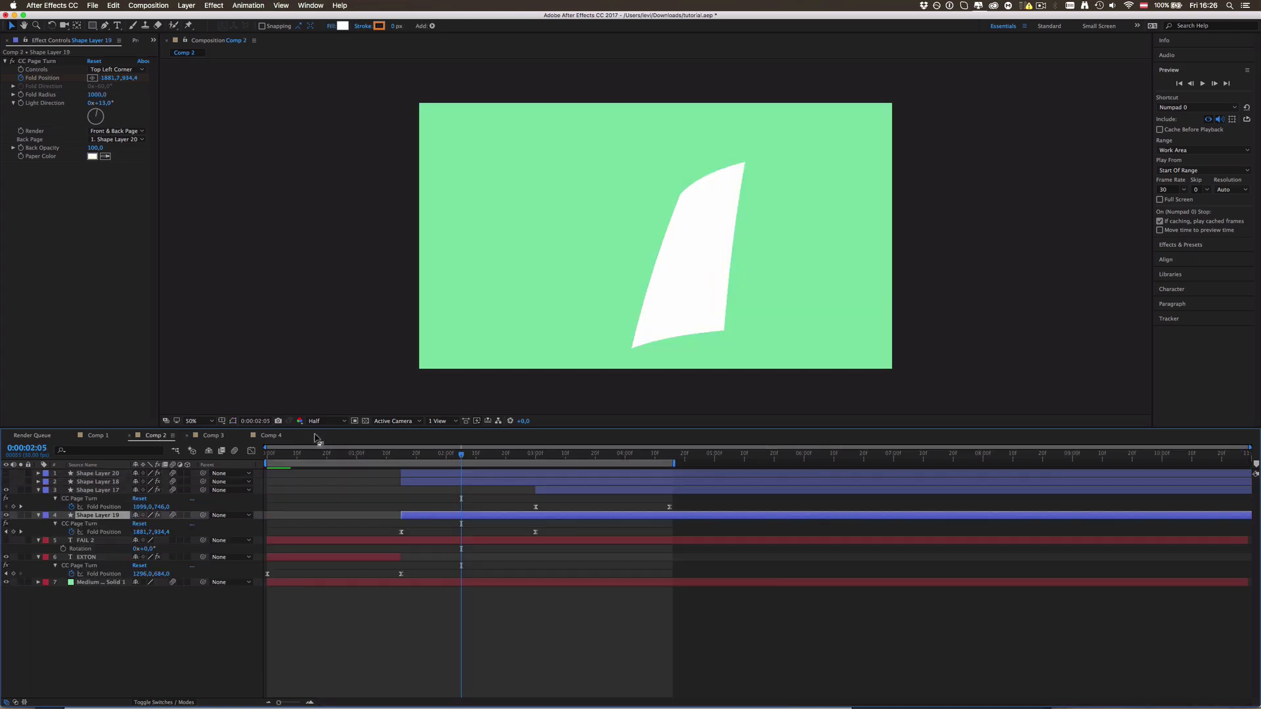
left_click(488, 455)
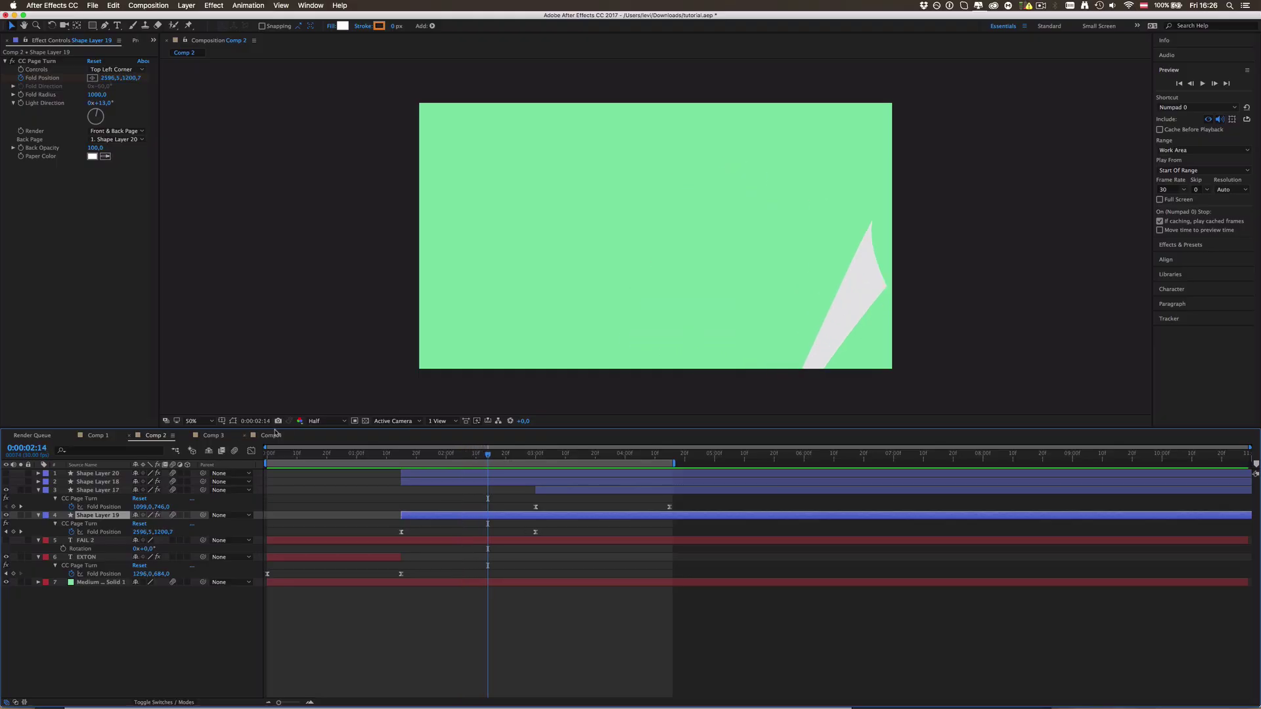
left_click(273, 436)
Examine the Render and Back Page options of Shape Layer 1's CC Page Turn effect.
left_click(352, 476)
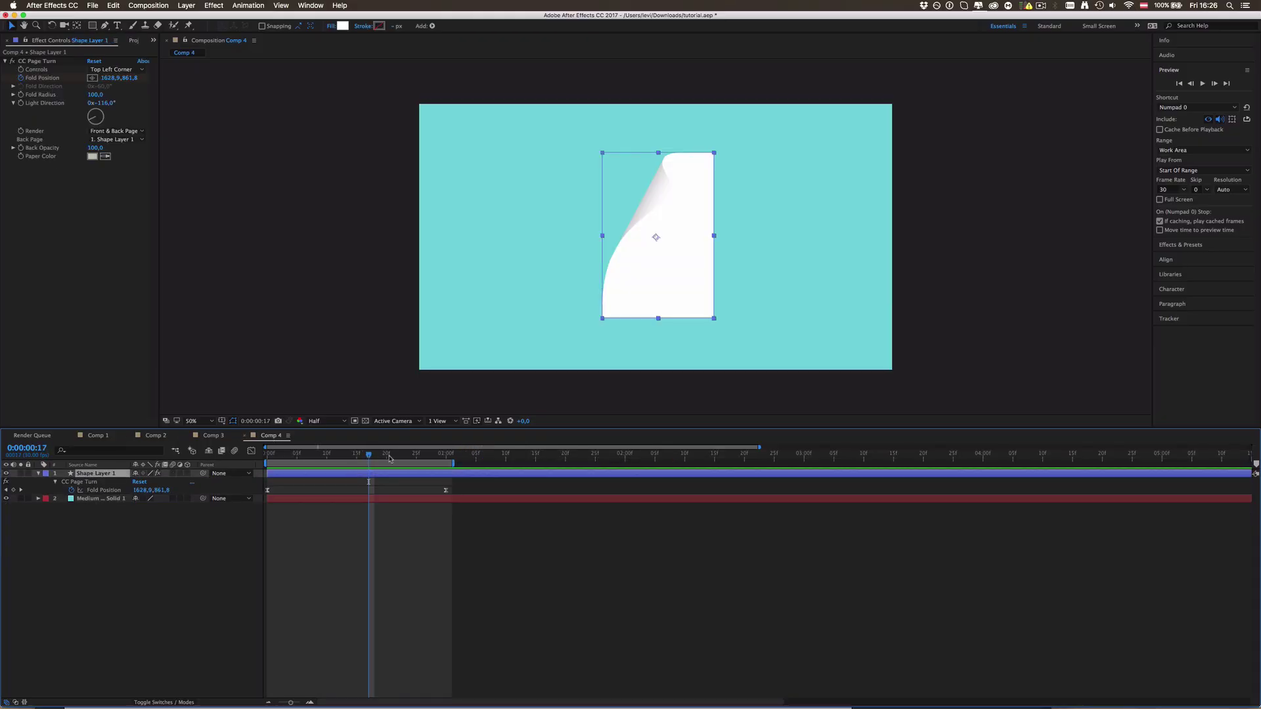
left_click(45, 61)
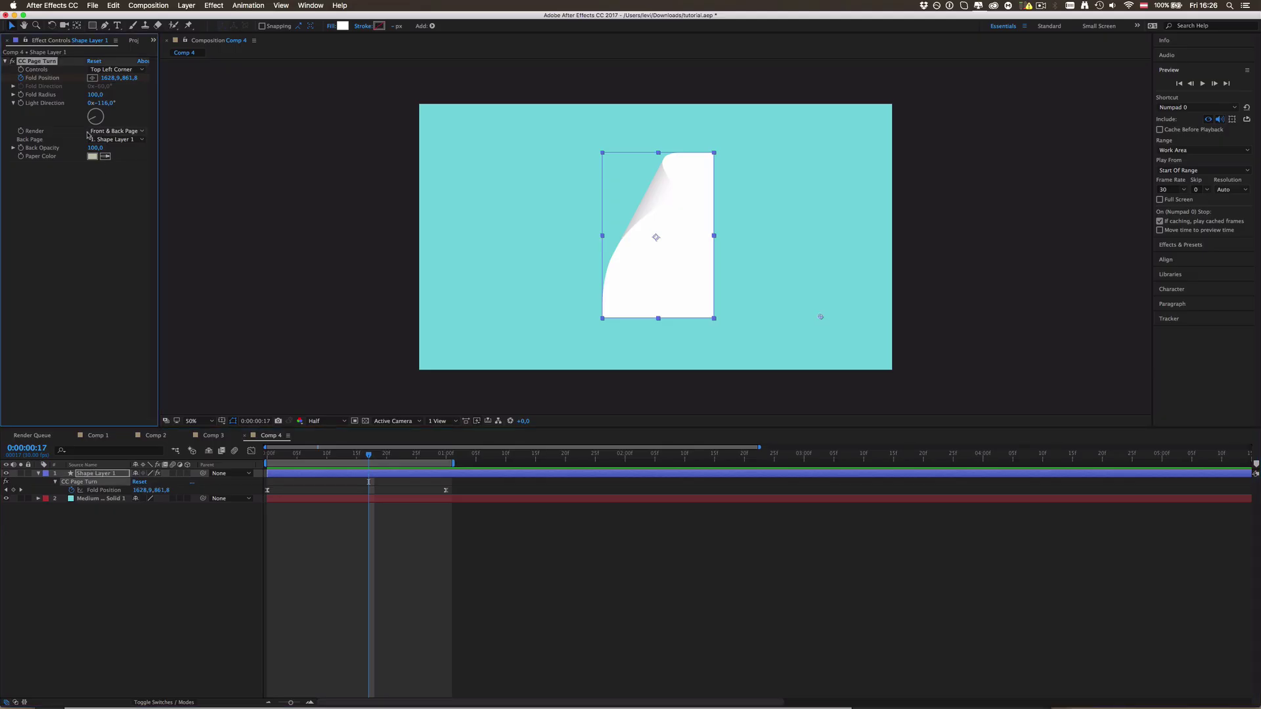
left_click(100, 132)
left_click(101, 132)
left_click(103, 140)
left_click(86, 140)
Duplicate Shape Layer 1, return the playhead to 0:00:00:00 and reveal the copy's keyframes.
left_click(97, 476)
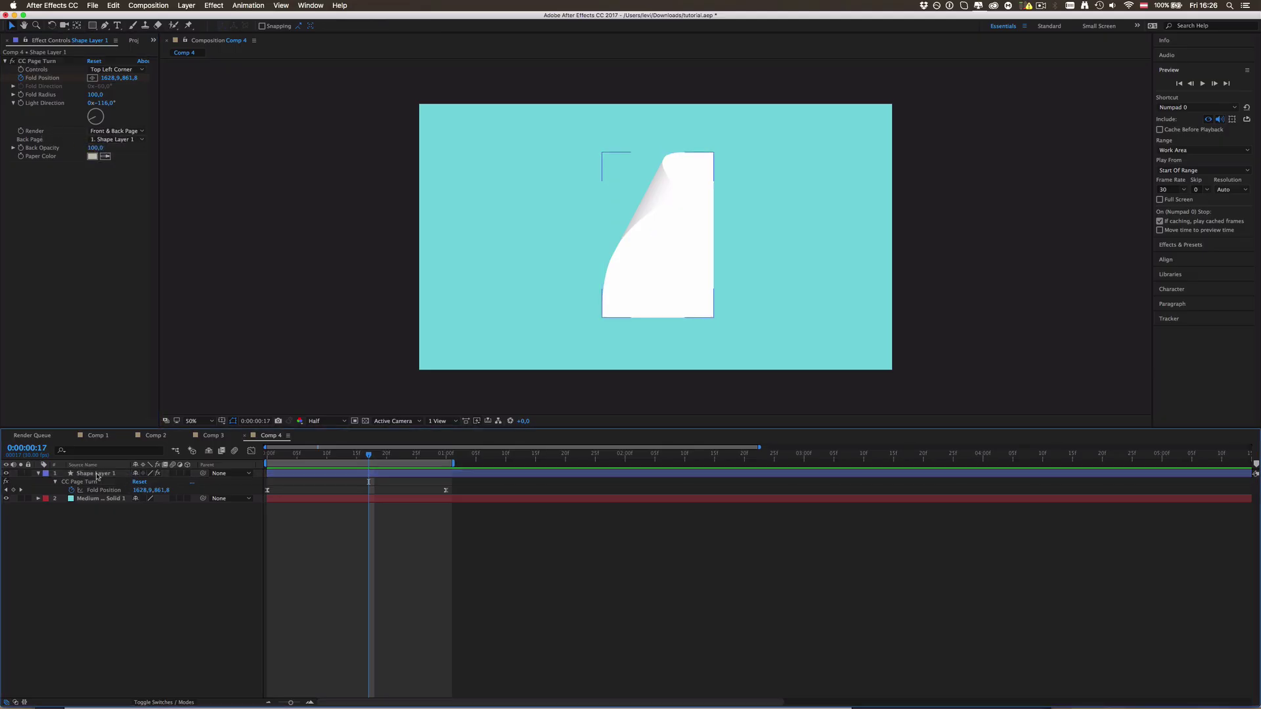
left_click(97, 474)
key("super+d")
left_click_drag(282, 457, 220, 466)
key("u")
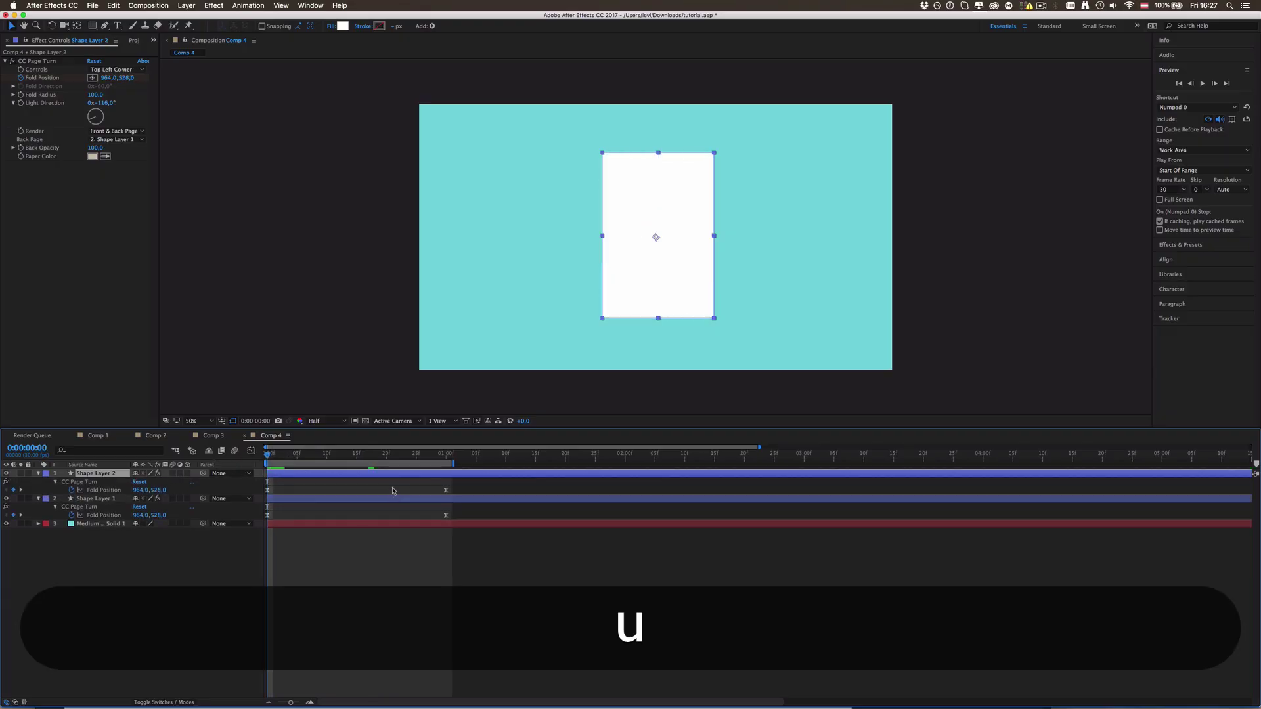
Delete the CC Page Turn effect from Shape Layer 2 and check the layer by toggling its visibility.
left_click(22, 63)
key("BackSpace")
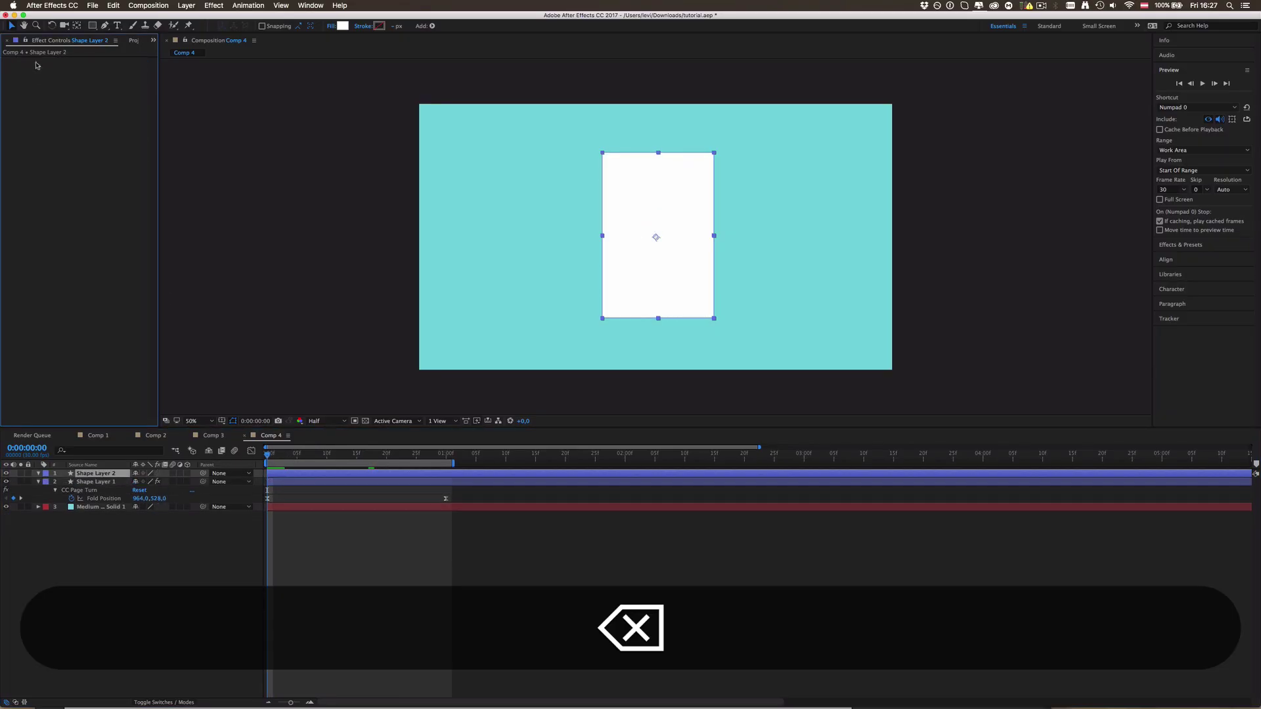
left_click(297, 525)
left_click(6, 473)
left_click(6, 473)
Change Shape Layer 2's fill to dark grey 6E6E6E.
left_click(96, 474)
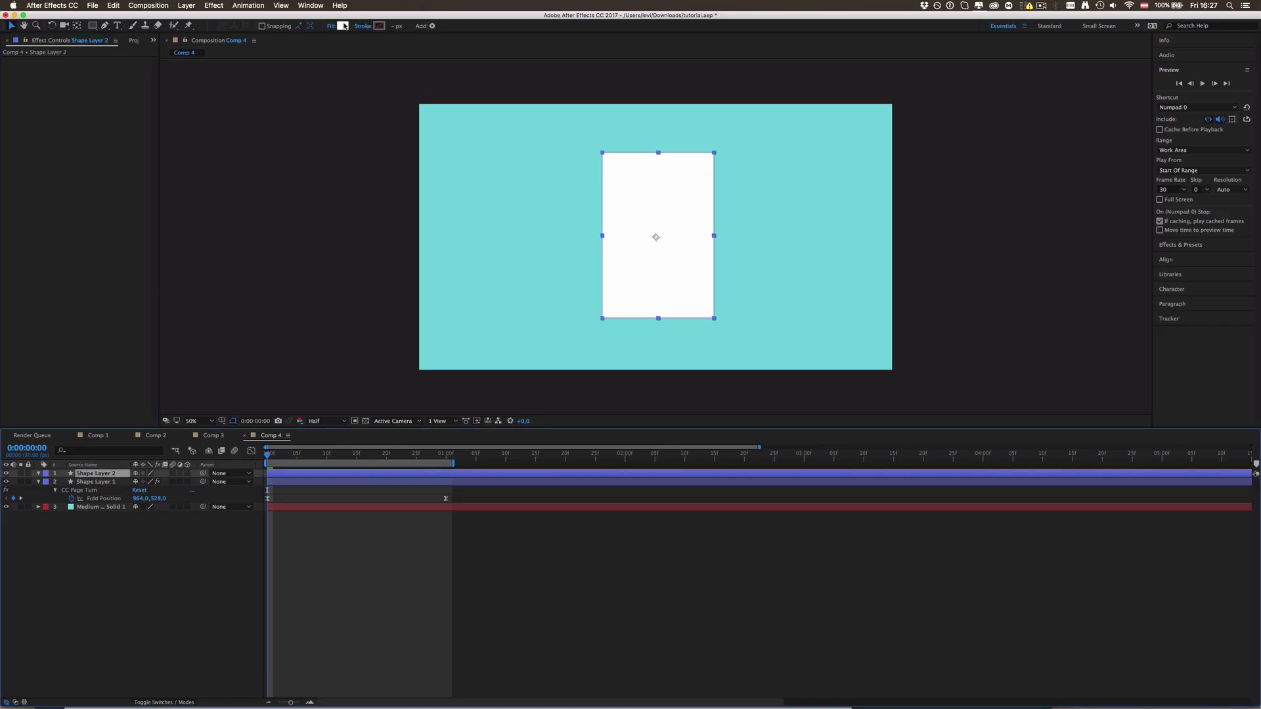
left_click(343, 26)
left_click_drag(39, 128, 5, 147)
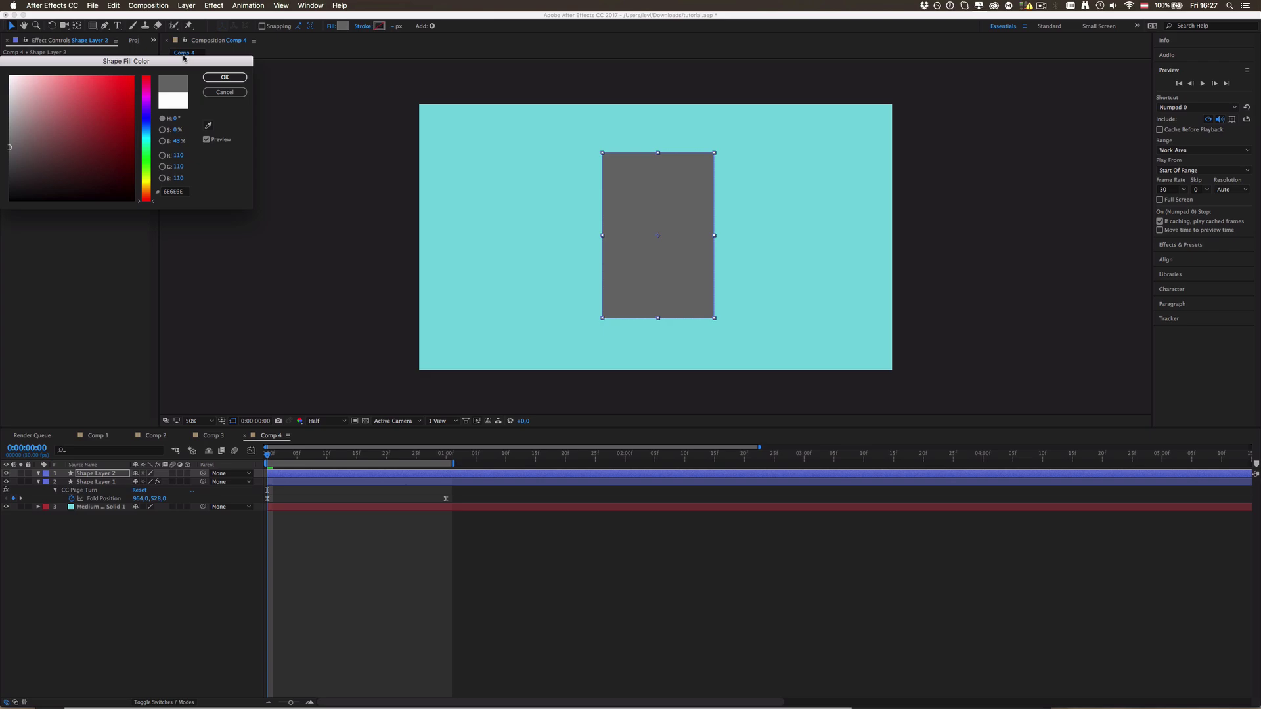
left_click(225, 77)
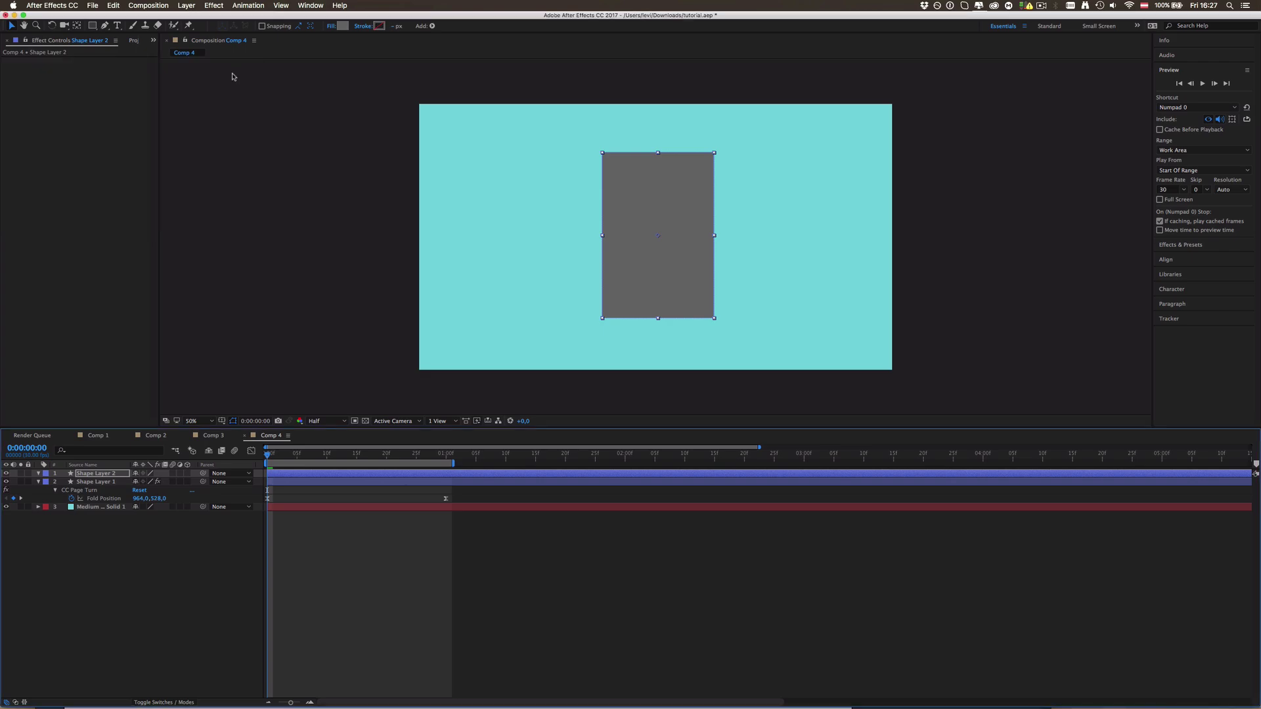
Hide Shape Layer 2 and set it as the Back Page of Shape Layer 1's page turn.
left_click(304, 476)
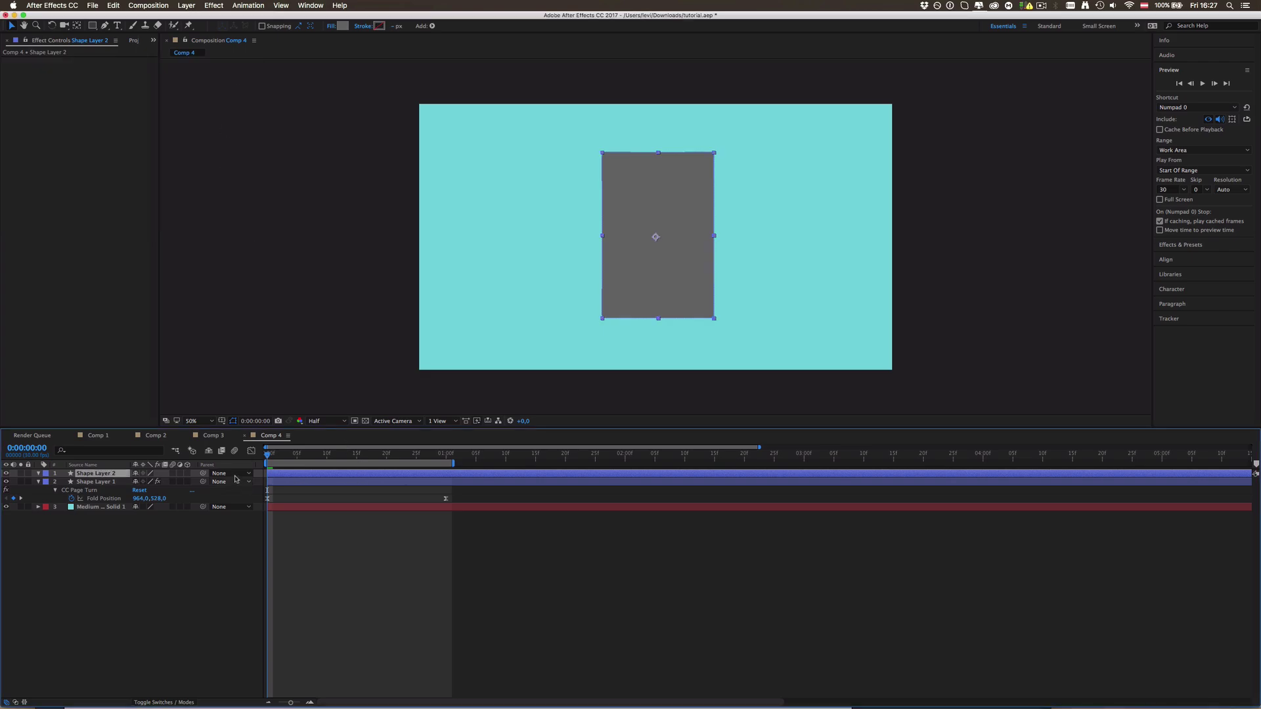
left_click(6, 474)
left_click(92, 482)
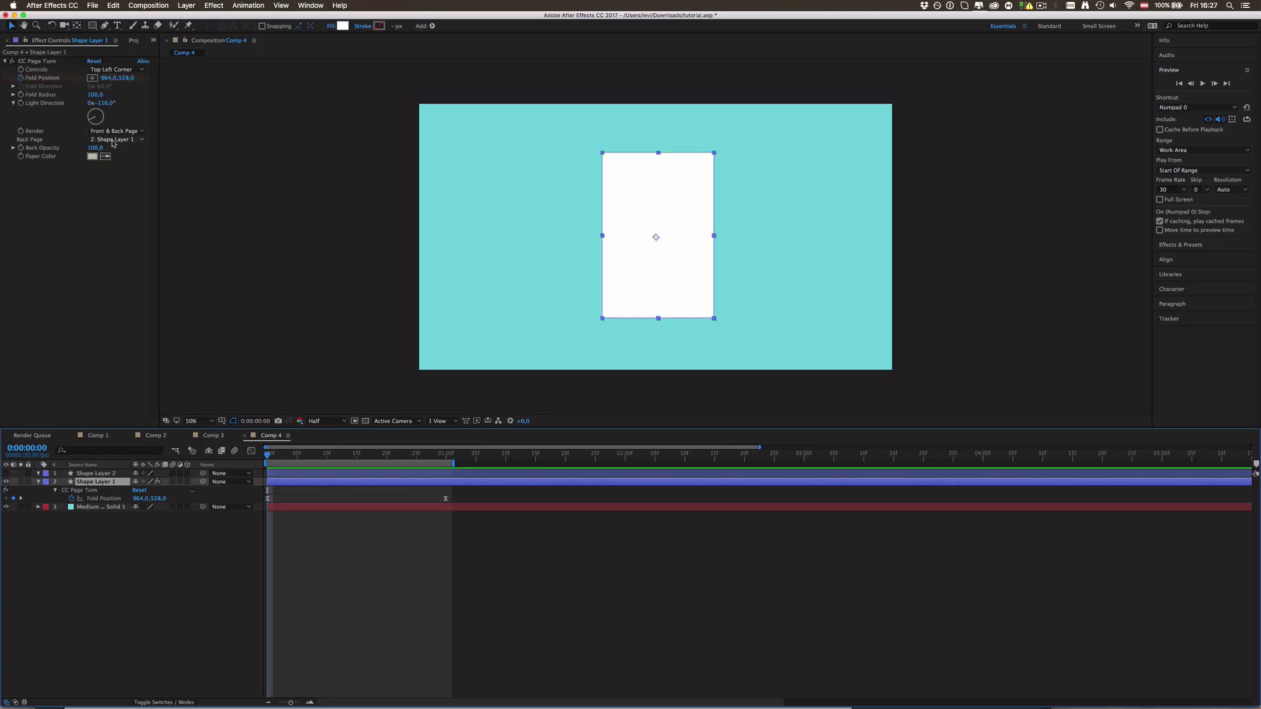
left_click(114, 139)
left_click(114, 164)
Scrub through and preview the fold animation with its grey back page.
left_click(357, 599)
left_click(292, 457)
left_click_drag(292, 458, 412, 457)
key("ctrl+0")
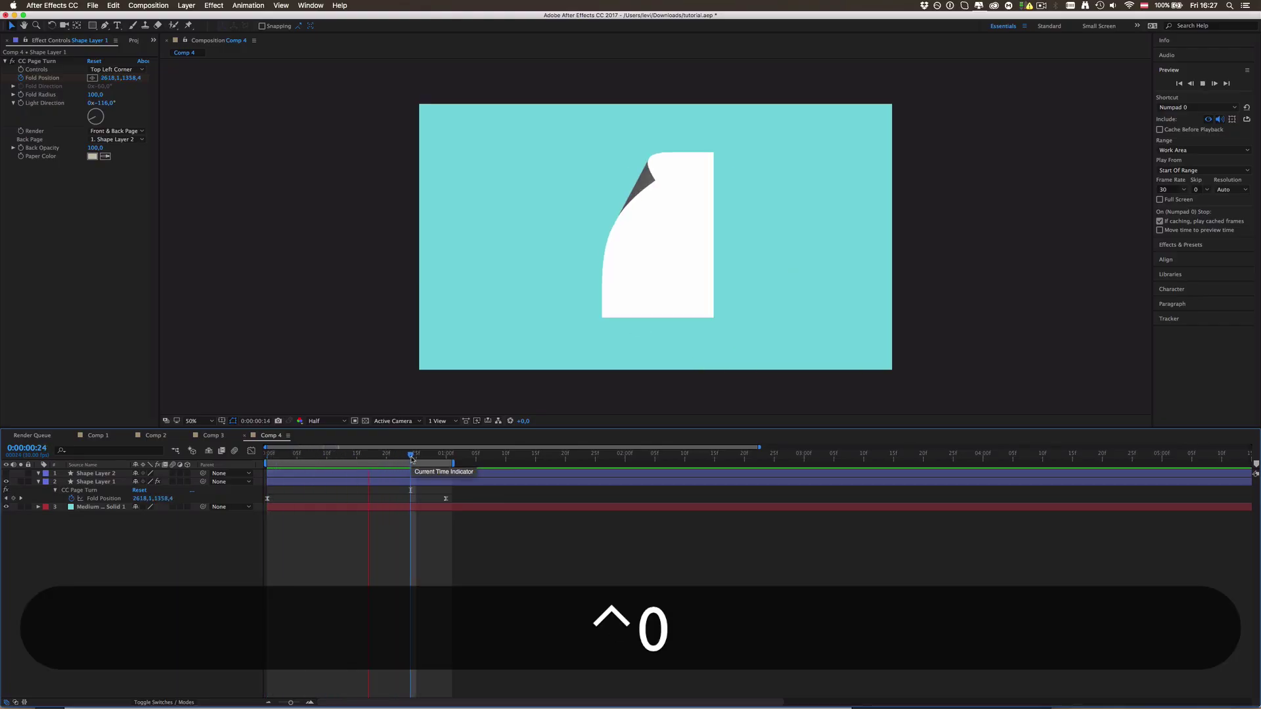
key("space")
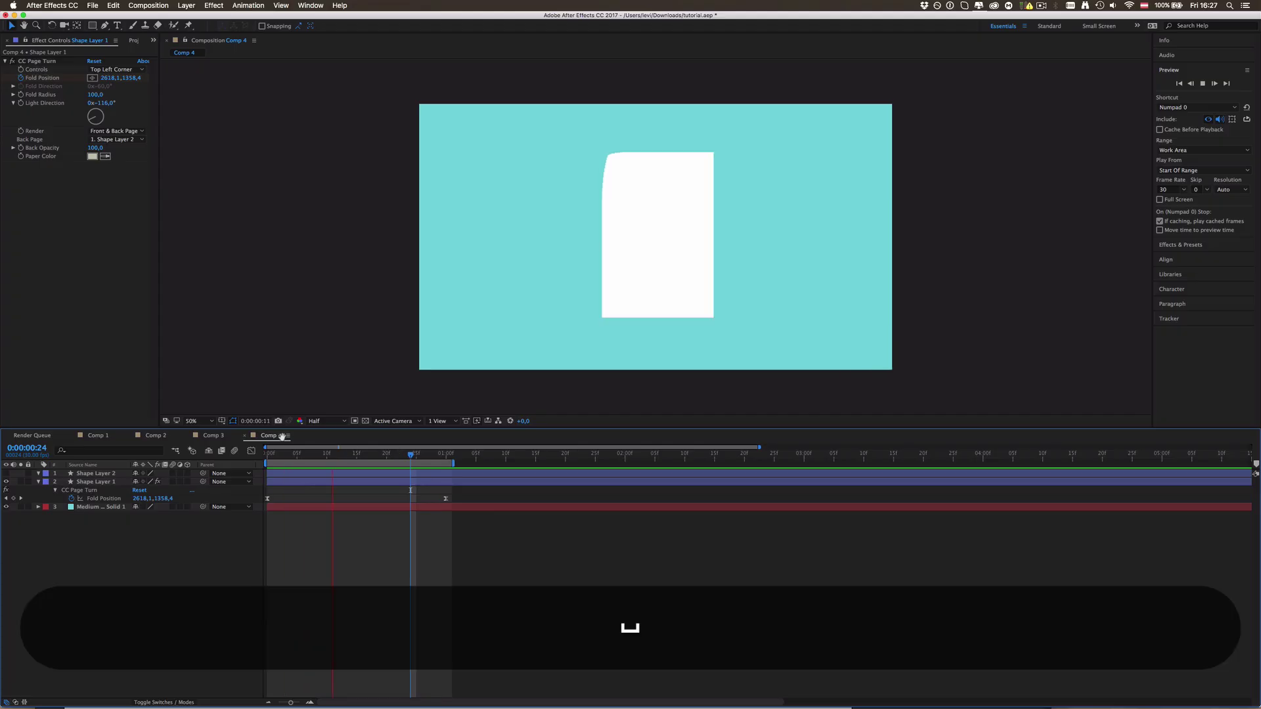
Examine the EXTON text fold in Comp 2 around one second, along with its CC Page Turn settings.
left_click(157, 436)
left_click_drag(462, 458, 297, 463)
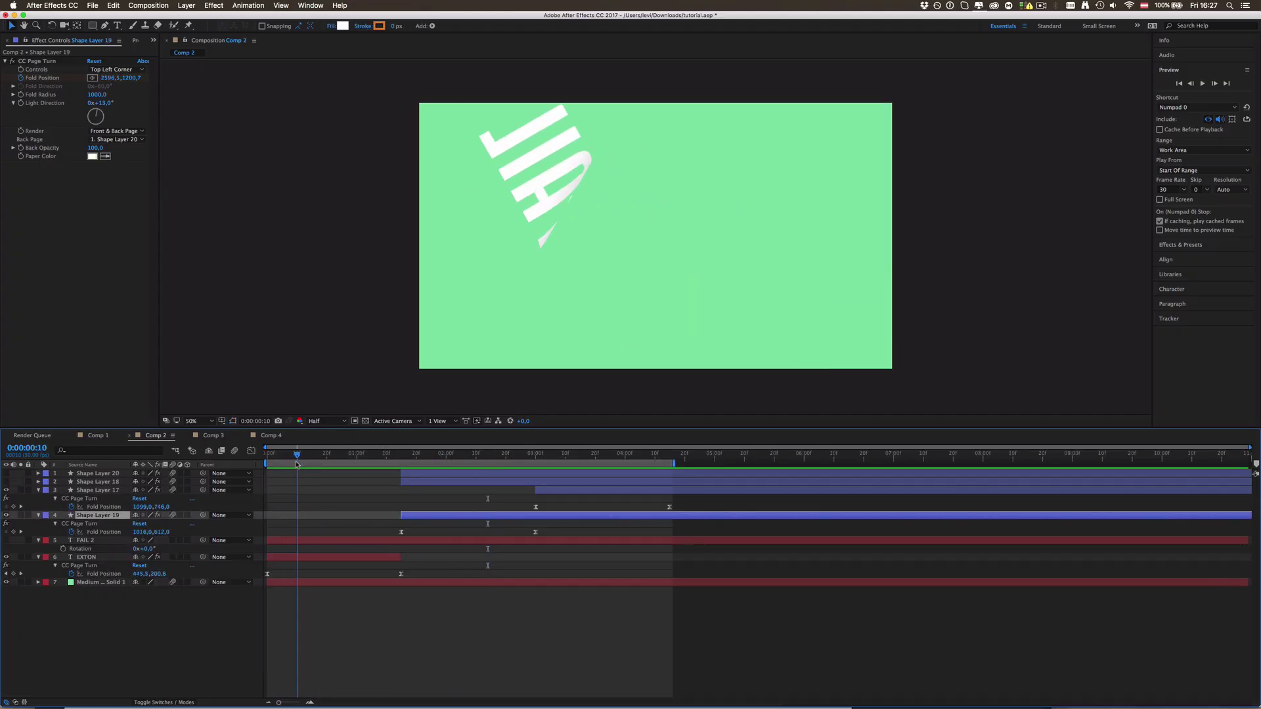
left_click(353, 453)
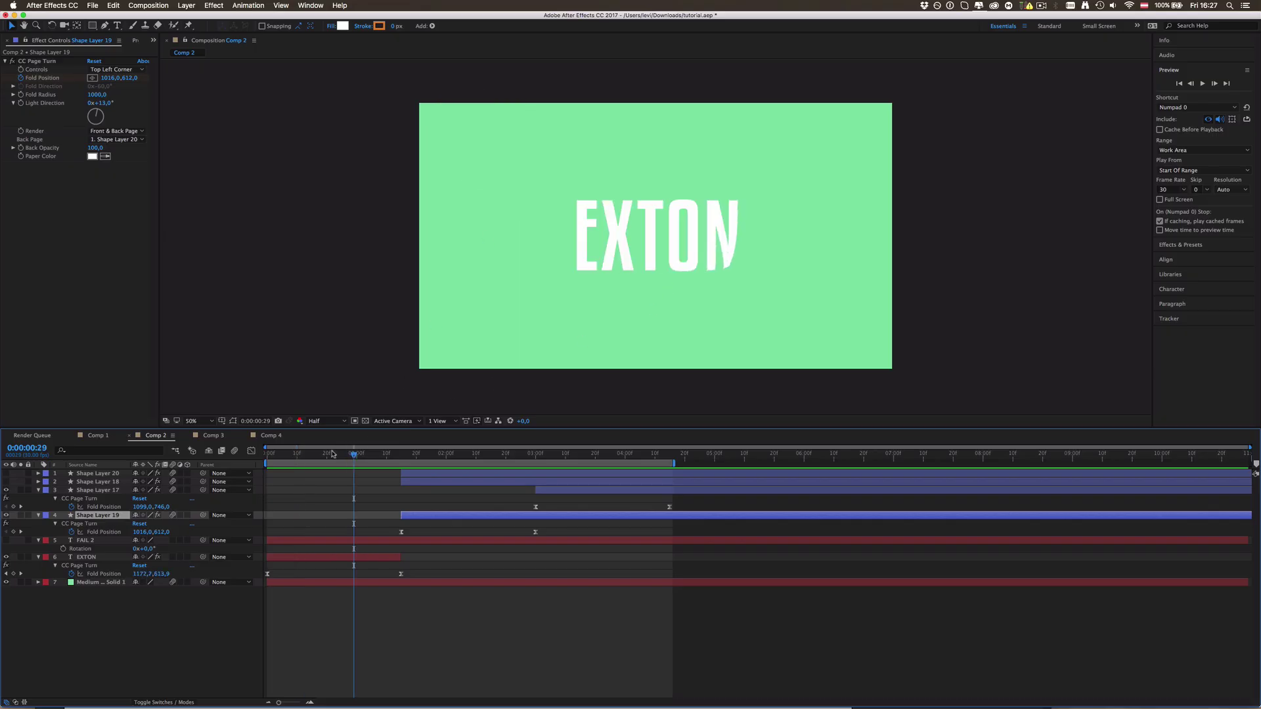
key("ctrl+0")
key("space")
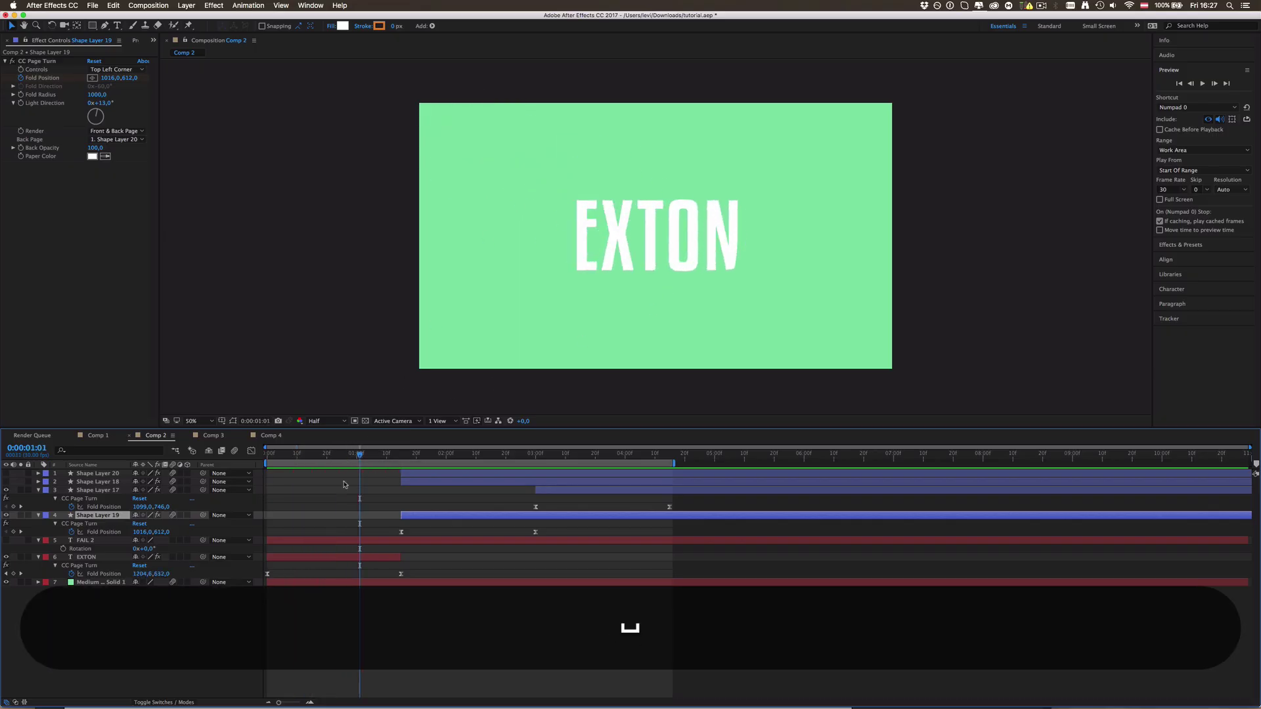
left_click(95, 557)
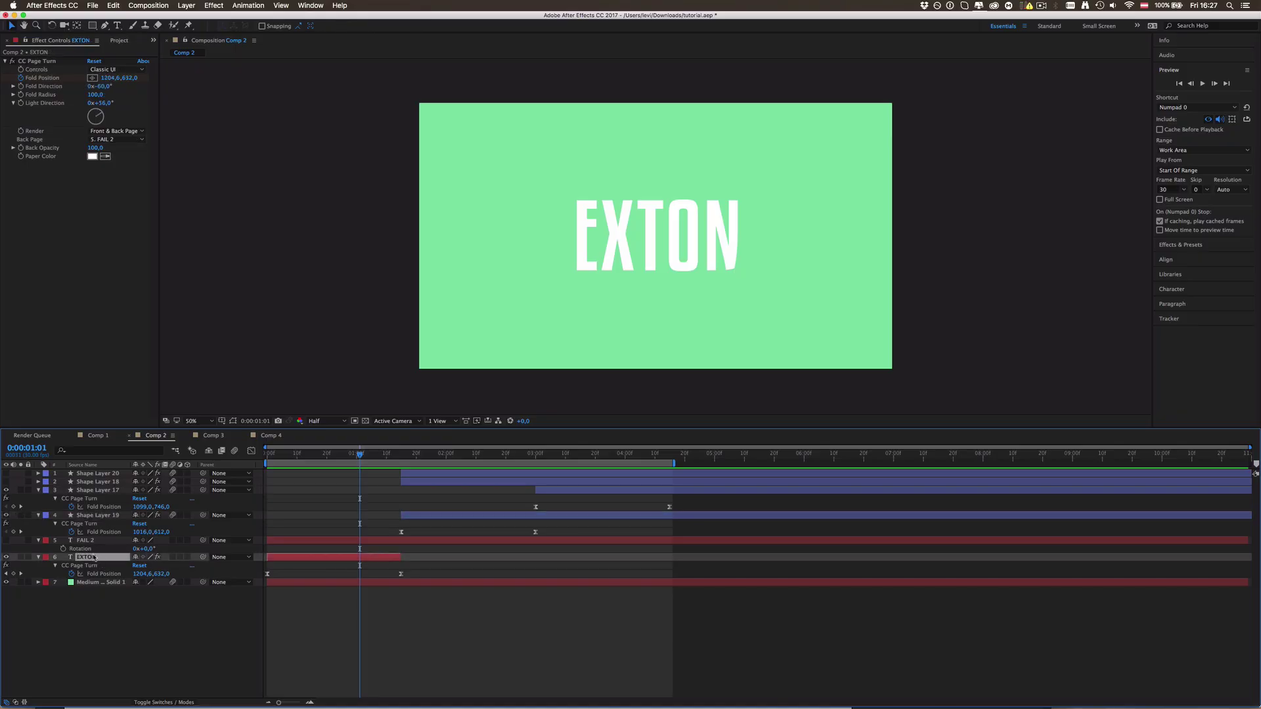
Return to Comp 4, hide Shape Layer 1, and add a text layer reading WHAT.
left_click(270, 436)
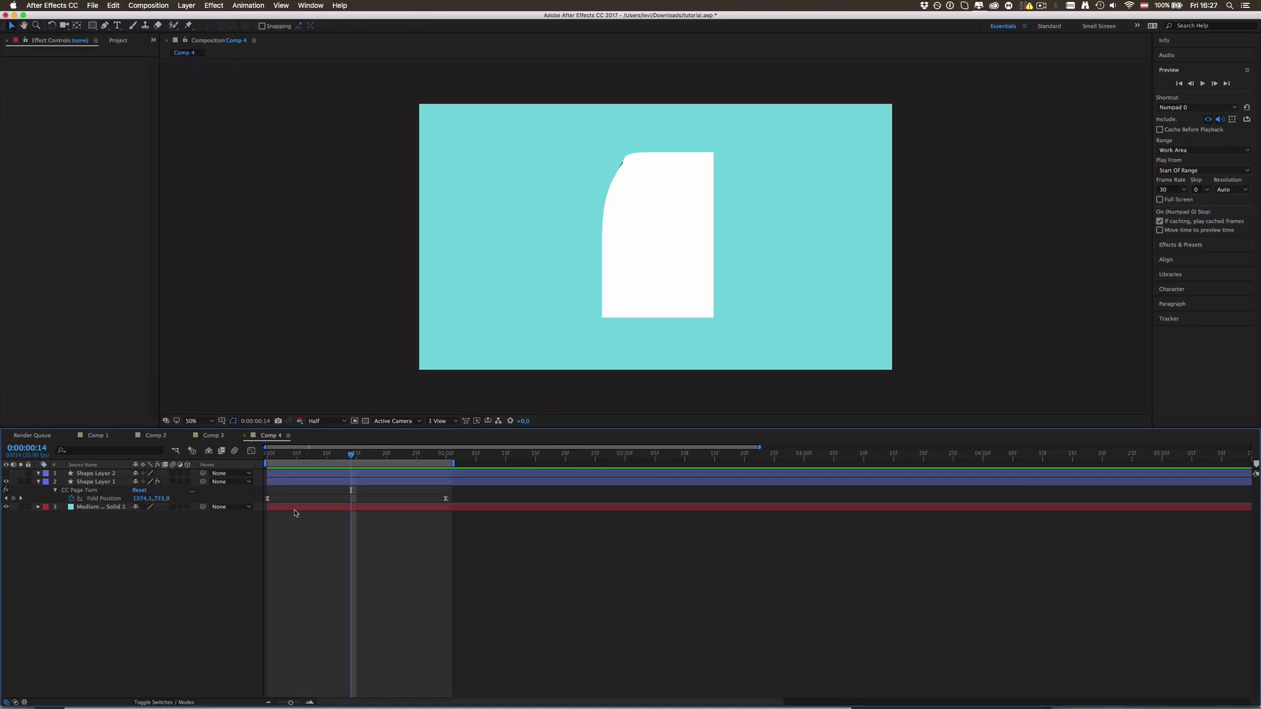
left_click(117, 26)
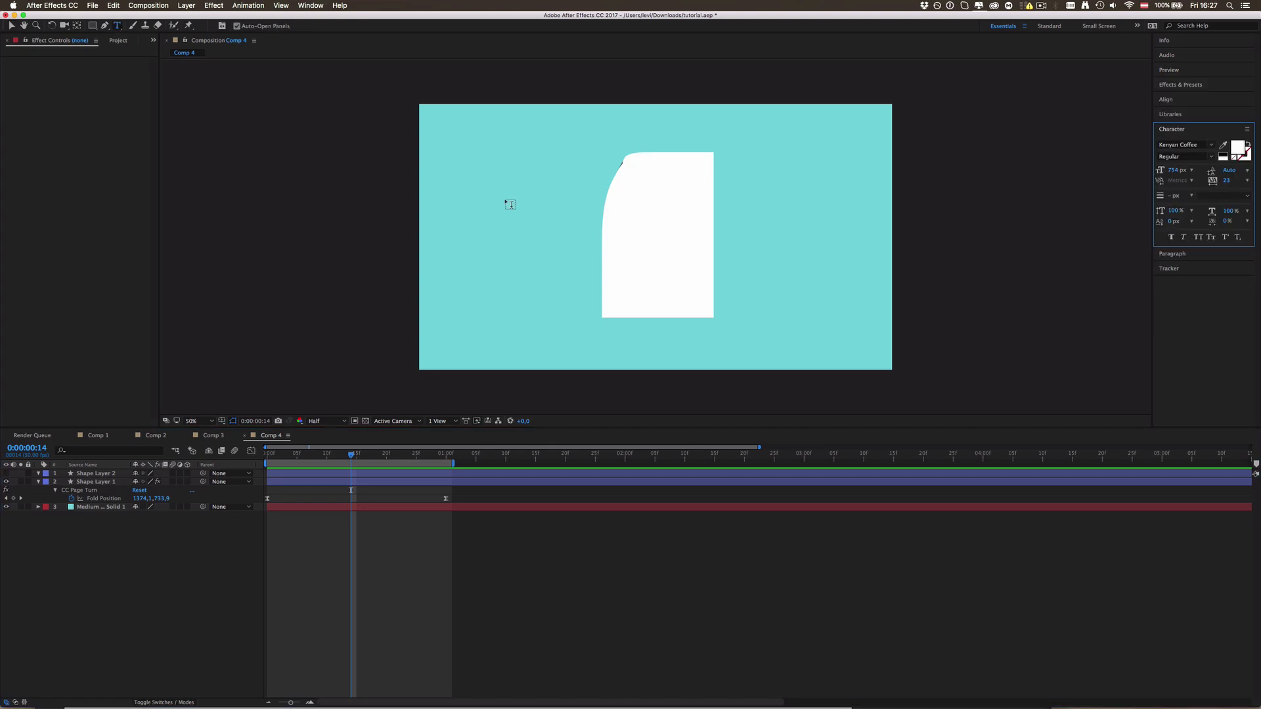
left_click(11, 483)
left_click(7, 481)
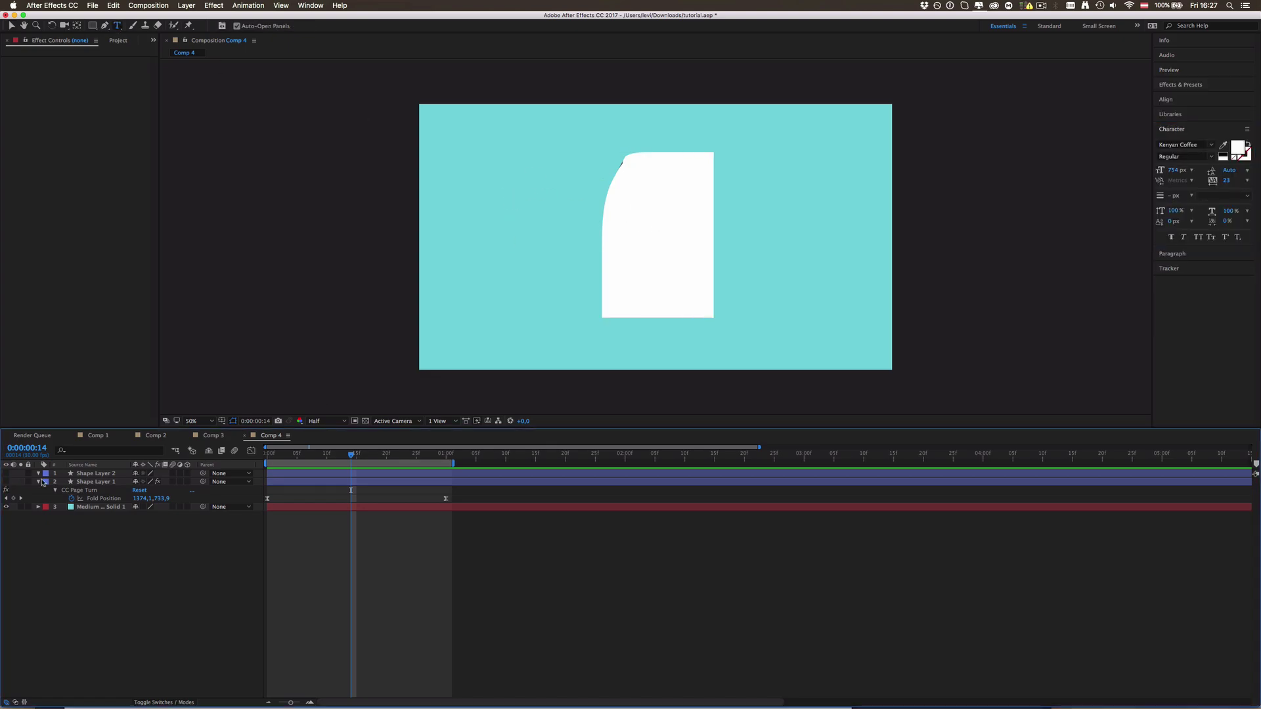
left_click(605, 244)
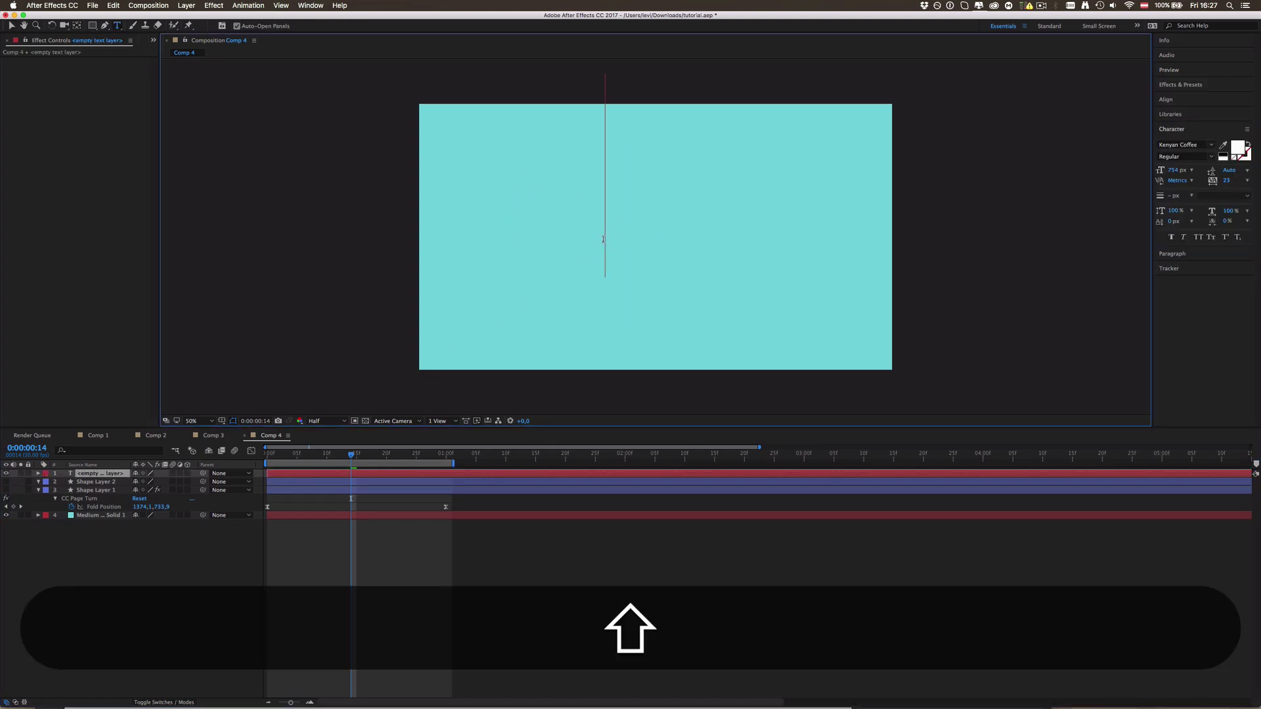
type("WHAT")
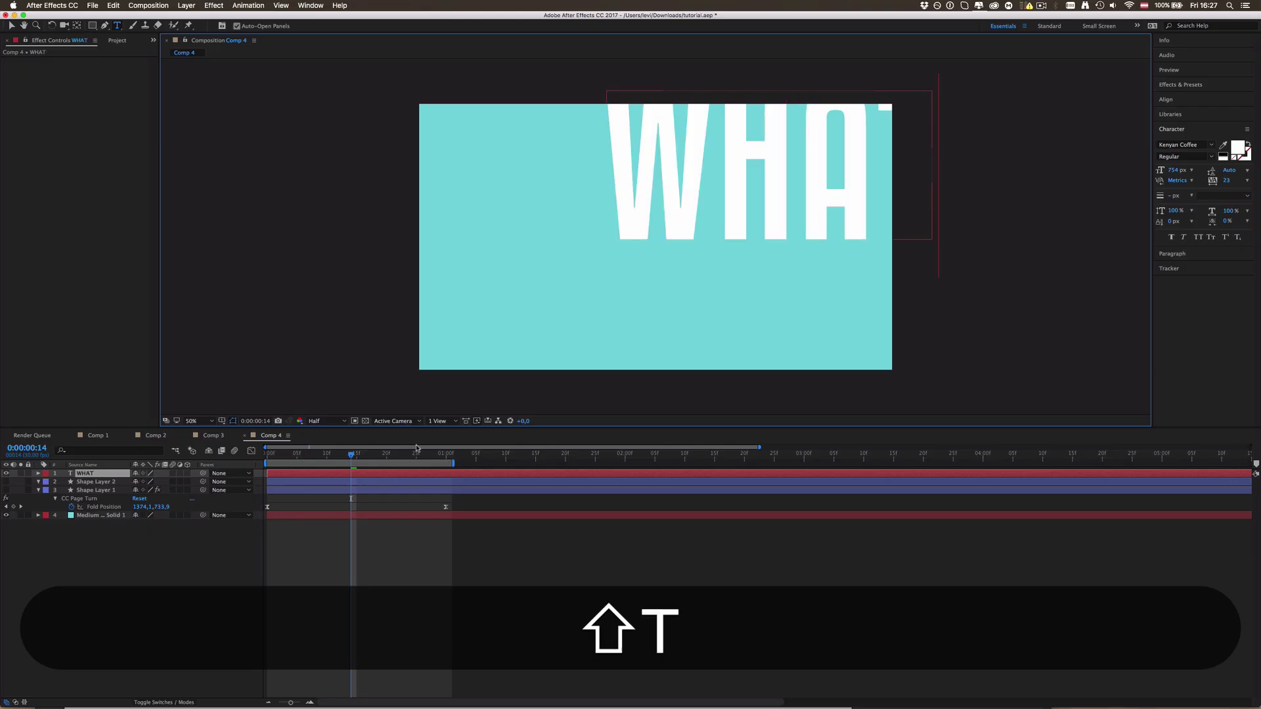
Set the WHAT text's font size to 400 px and move it to the centre of the frame.
key("super+a")
left_click(1174, 170)
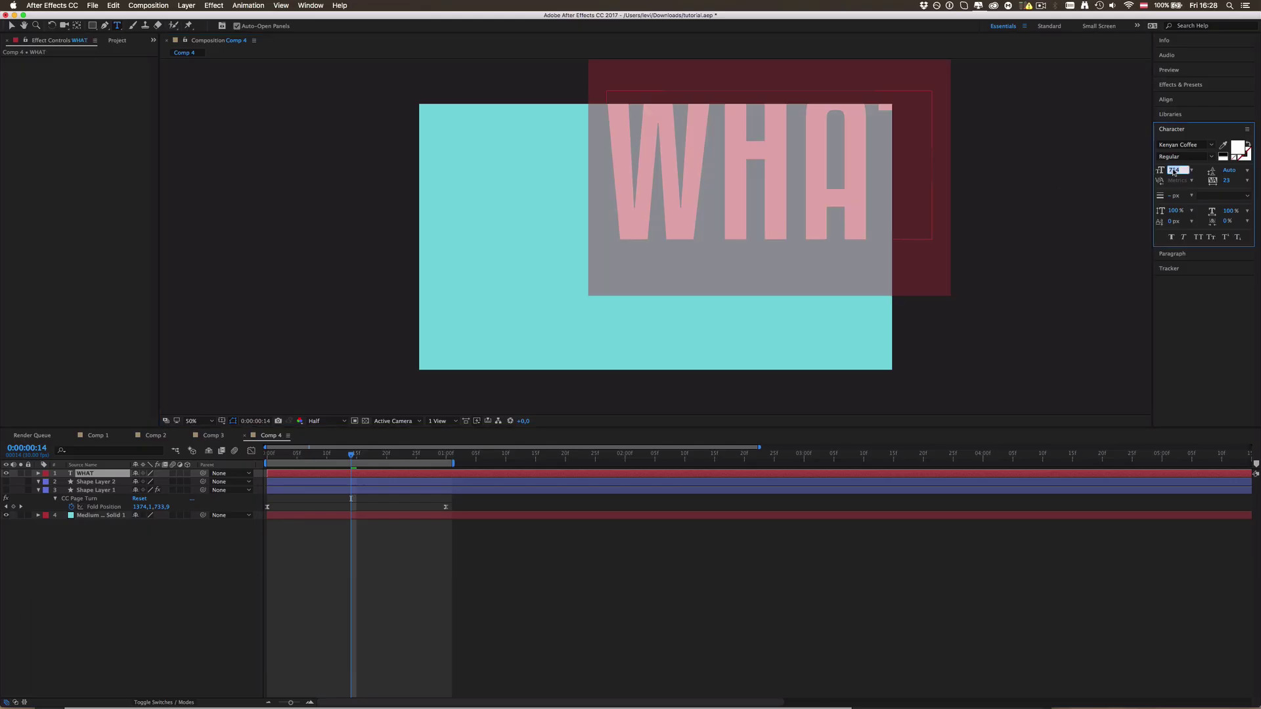
type("400")
key("Return")
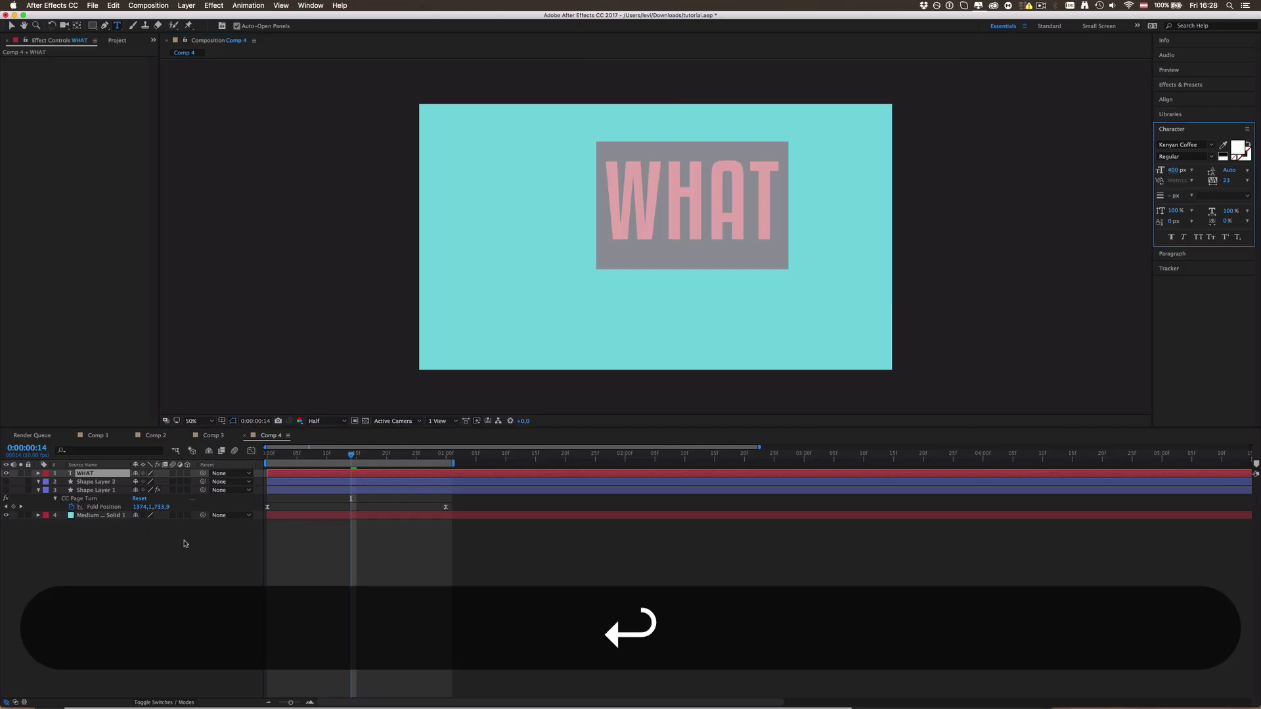
key("v")
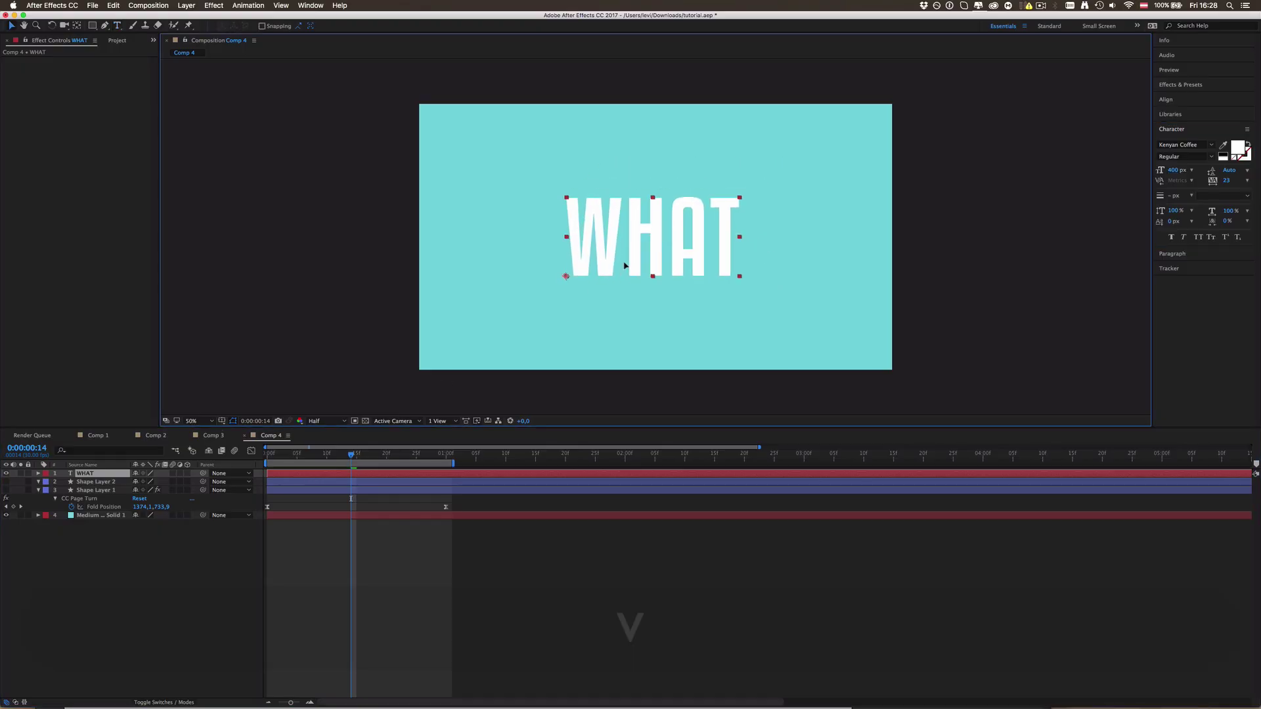
Duplicate the WHAT layer and turn the copy into a hidden layer reading LMAO.
left_click(355, 474)
key("super+d")
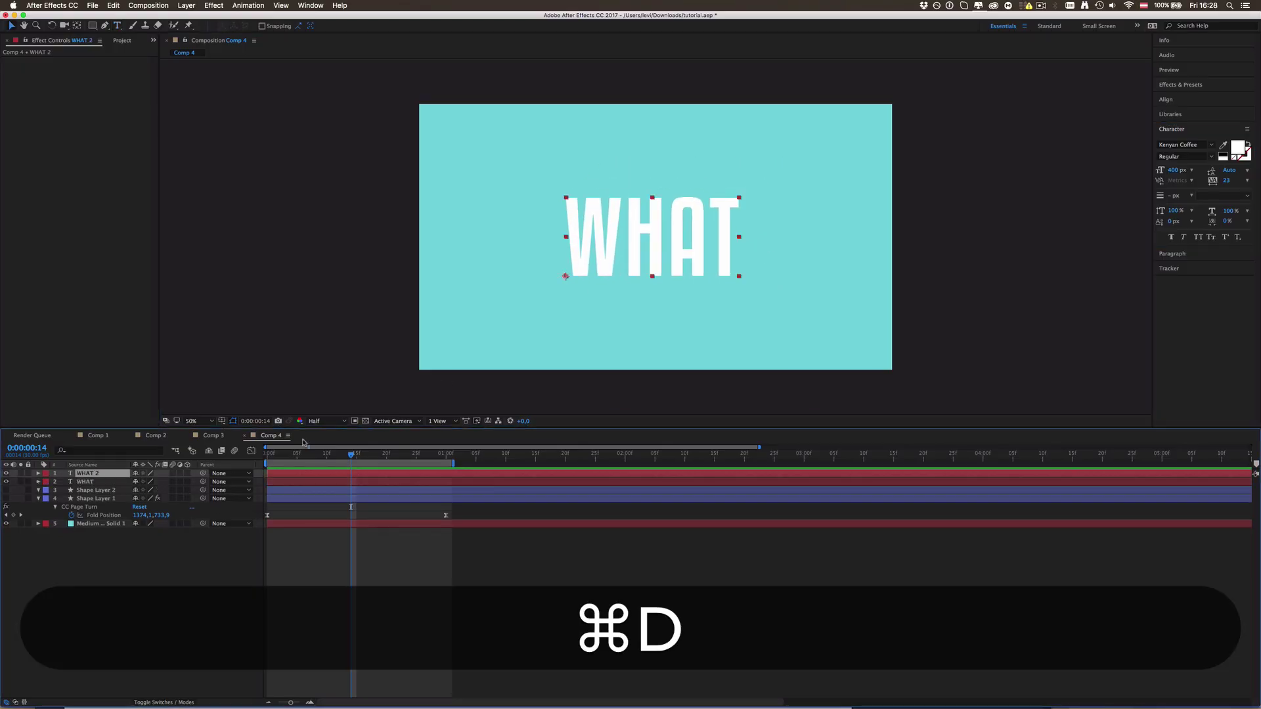
double_click(698, 228)
key("shift")
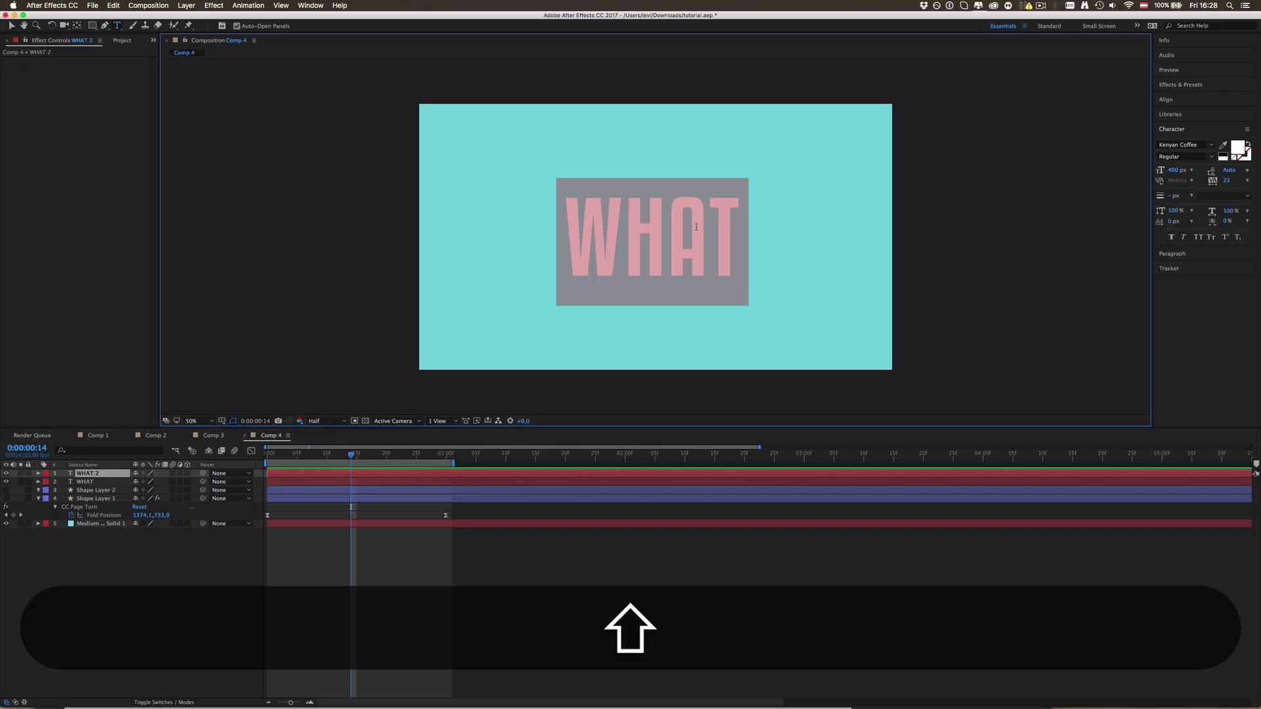
type("LMAO")
left_click(329, 475)
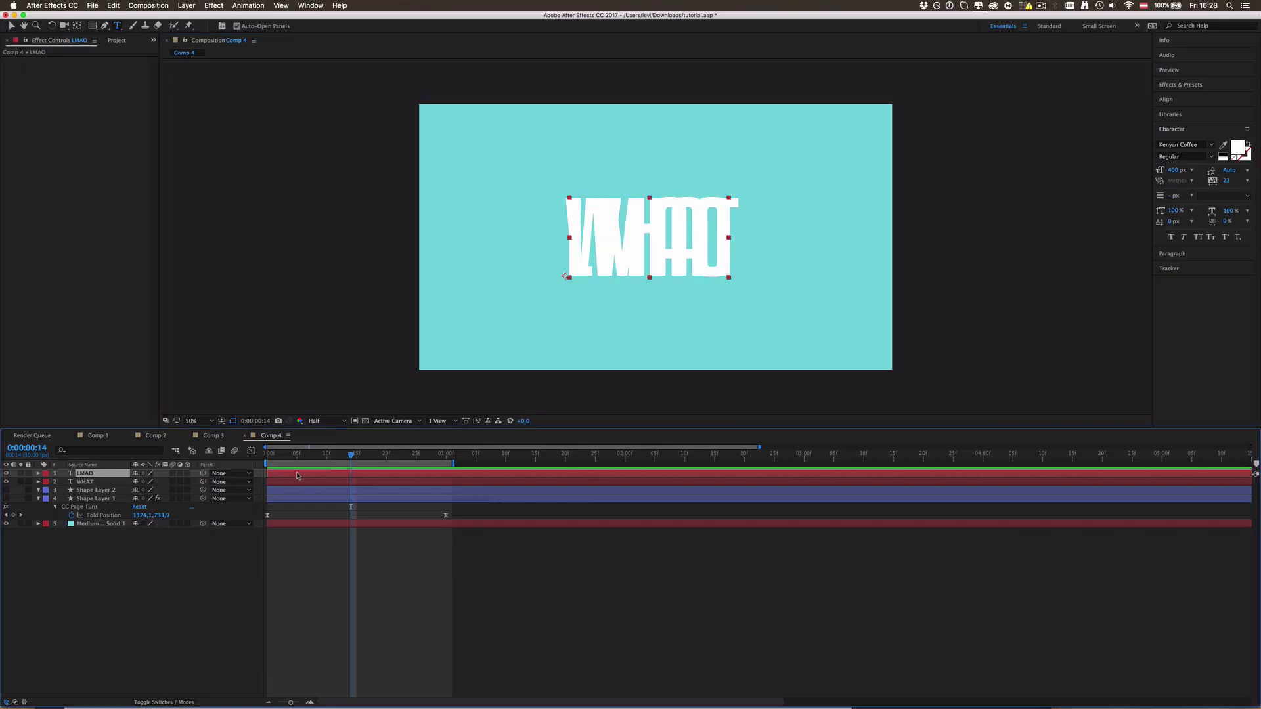
left_click(6, 473)
Copy the CC Page Turn effect from Shape Layer 1 to the WHAT layer at the first frame.
left_click(84, 482)
left_click_drag(289, 461, 268, 461)
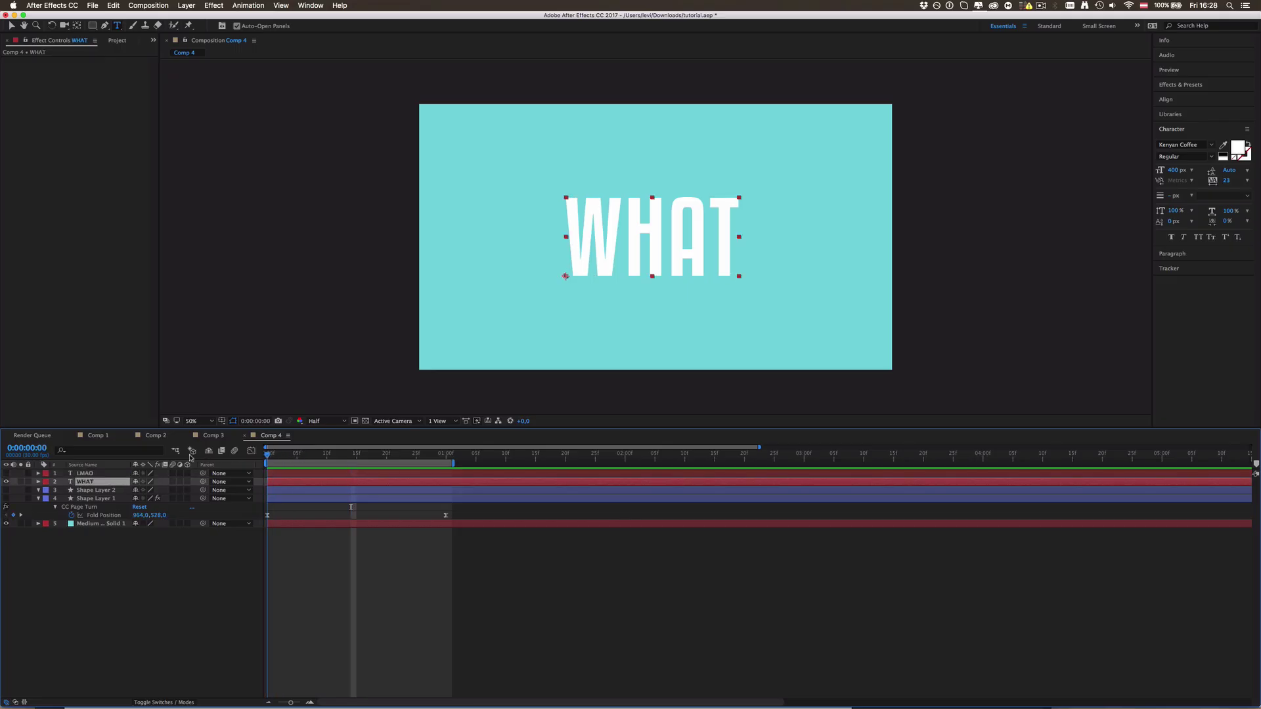
left_click(93, 498)
left_click(36, 61)
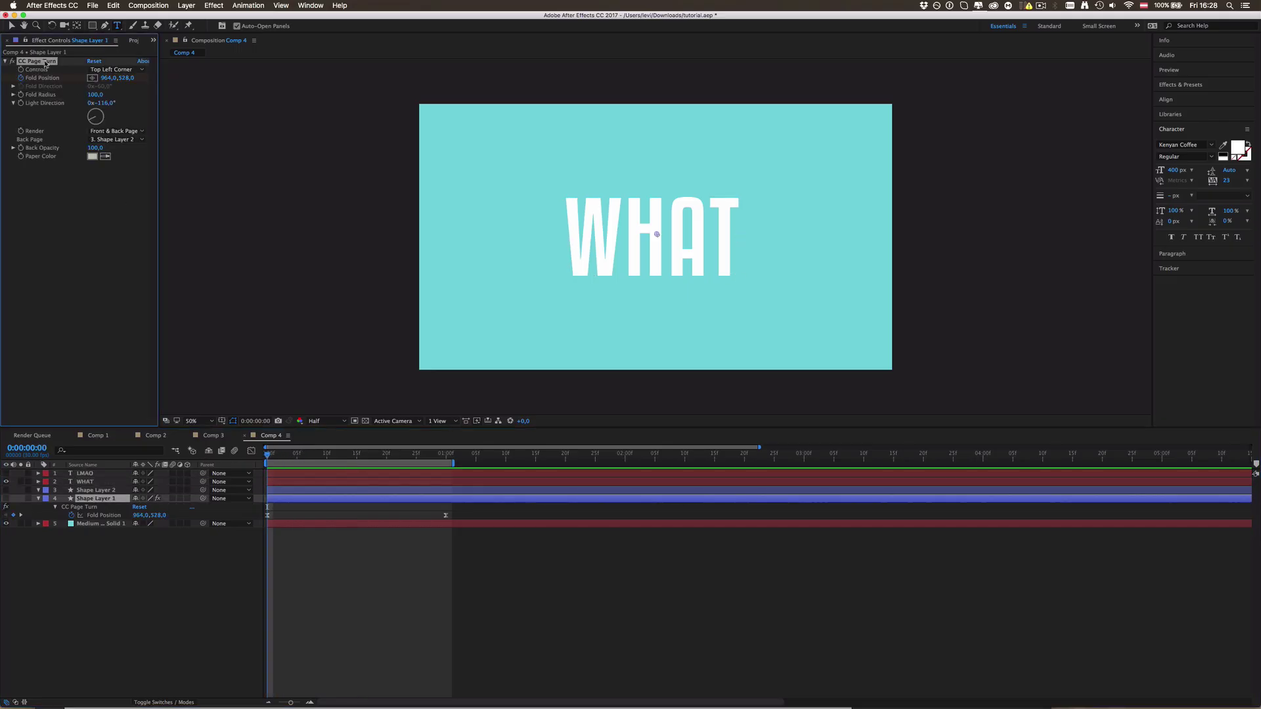
key("super+c")
left_click(279, 483)
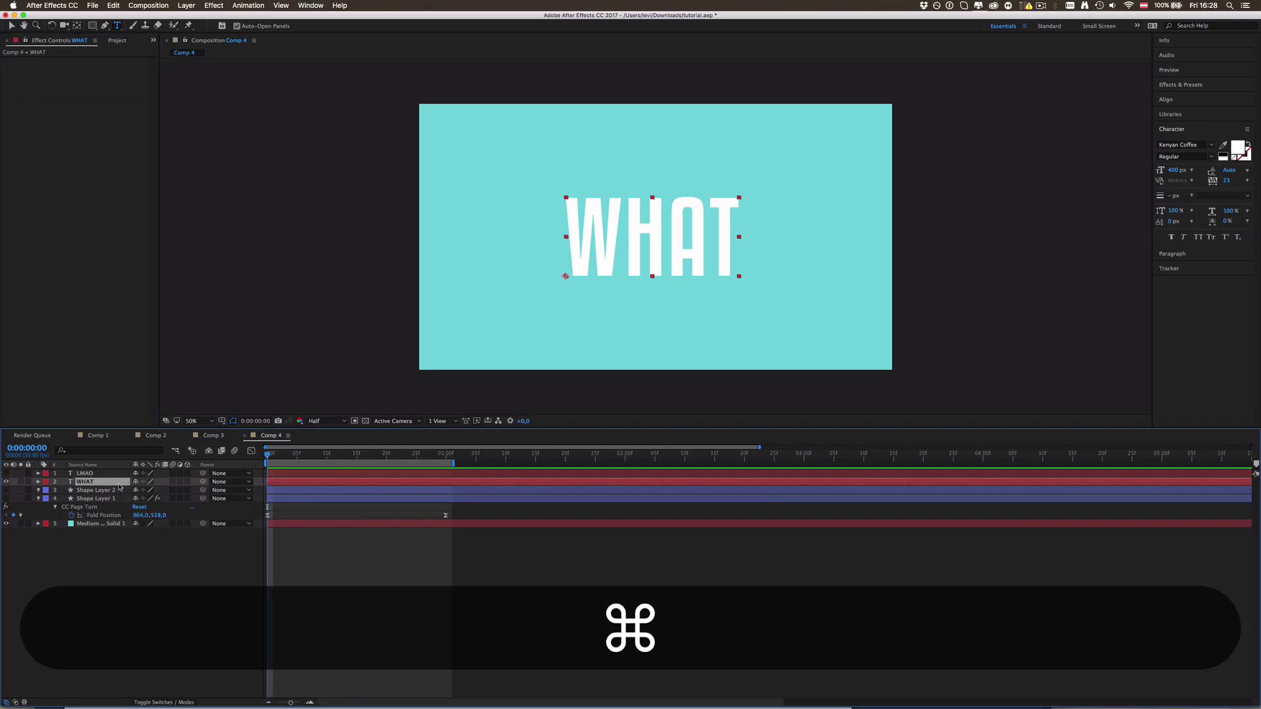
key("super+v")
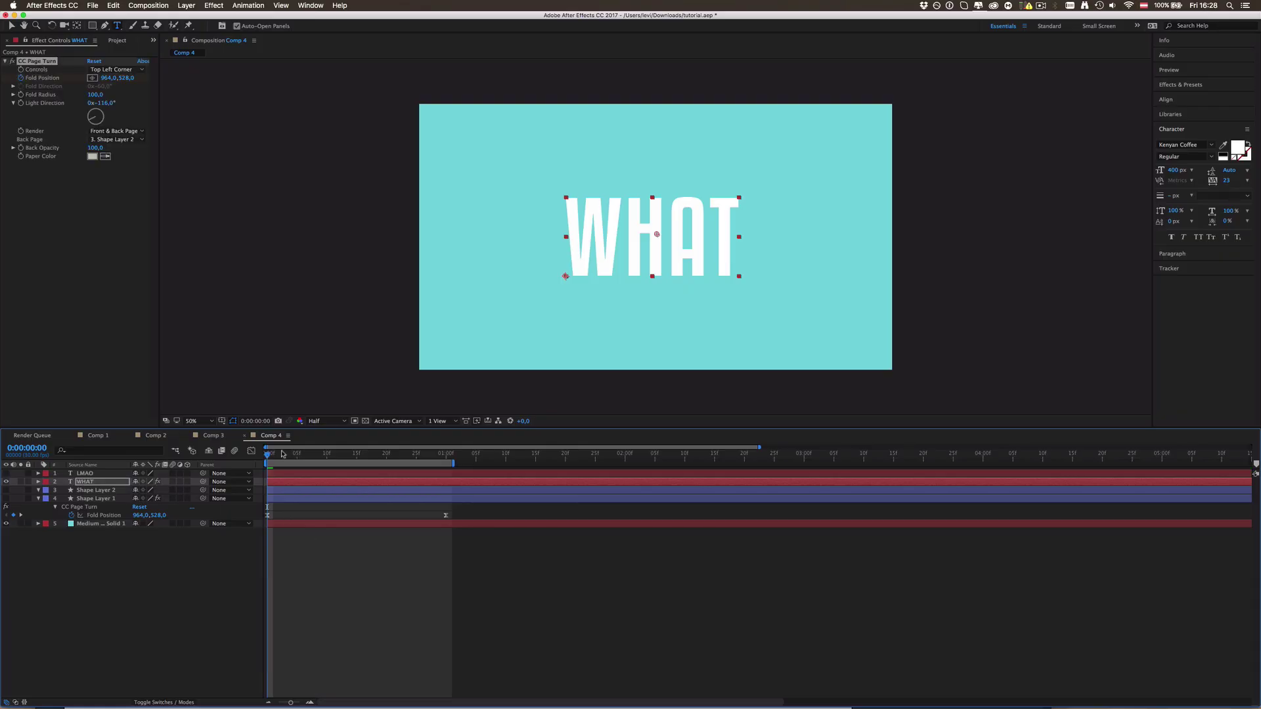
Check the WHAT fold along the timeline and set the LMAO layer as its Back Page.
left_click_drag(273, 456, 385, 458)
key("Home")
left_click(93, 484)
left_click(119, 140)
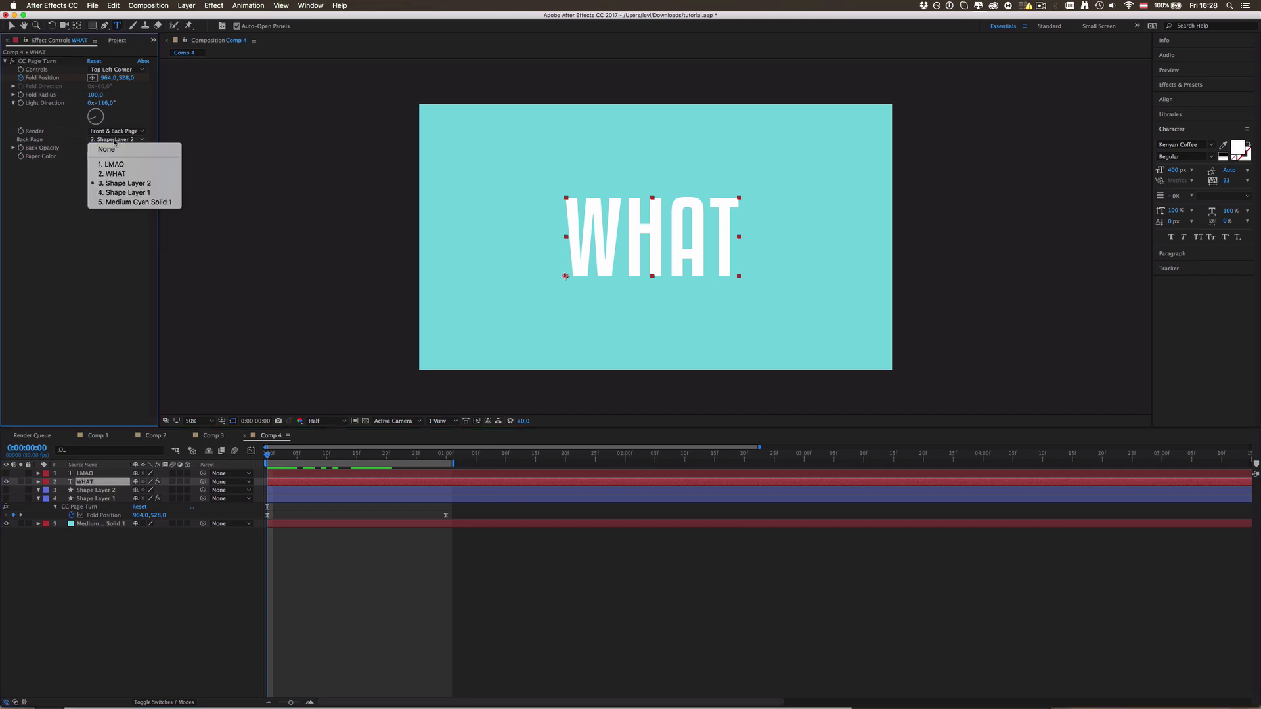
left_click(114, 165)
left_click(352, 543)
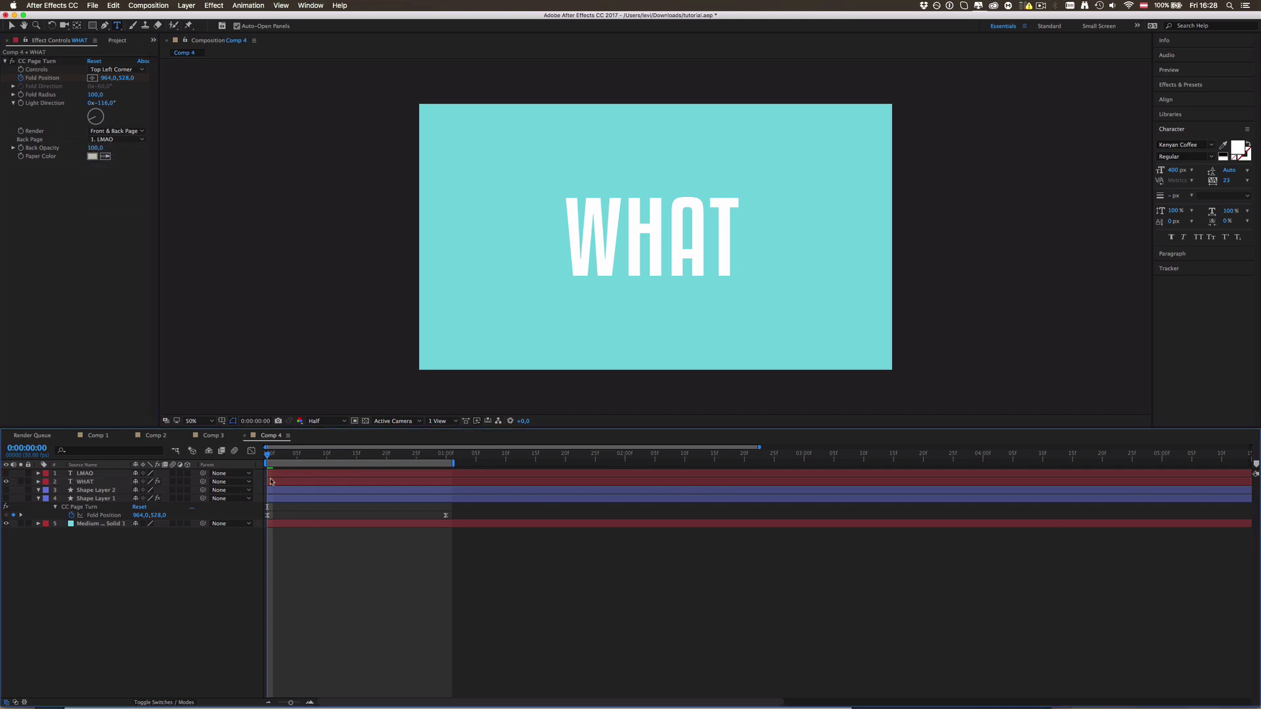
Scrub through and play the WHAT to LMAO fold animation.
left_click_drag(270, 454, 147, 462)
key("ctrl+0")
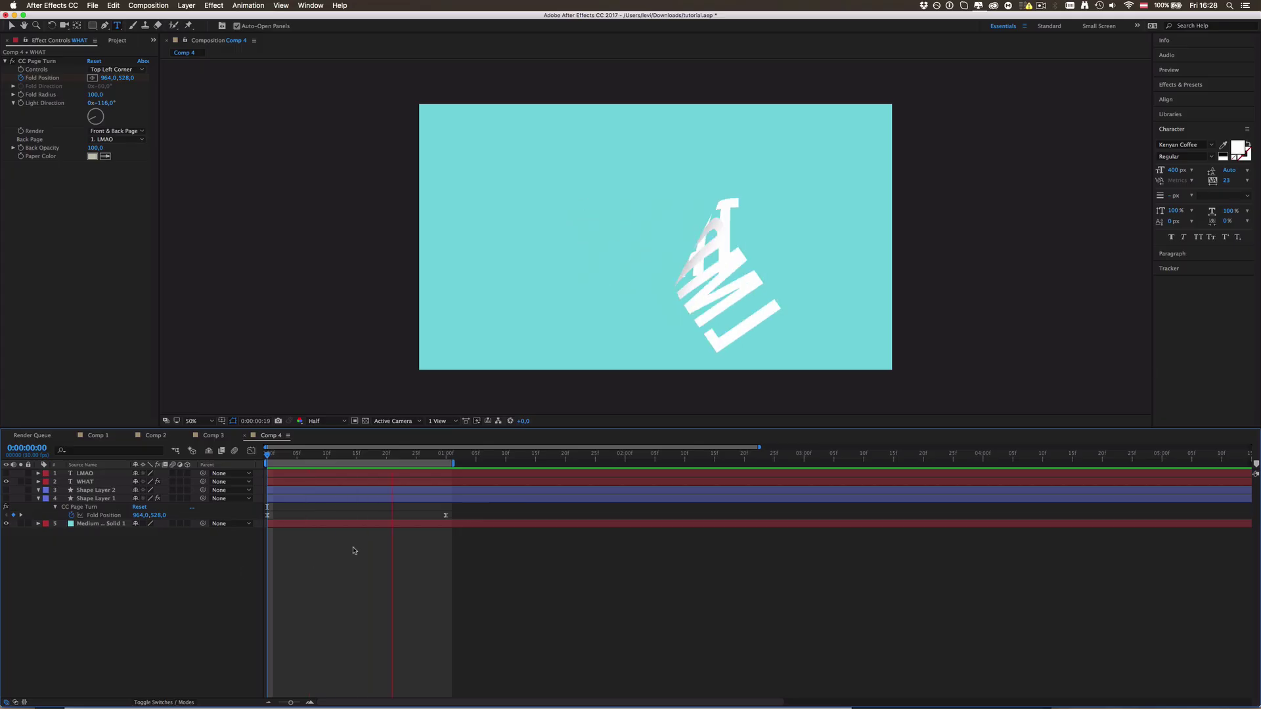
key("space")
left_click_drag(331, 463, 160, 457)
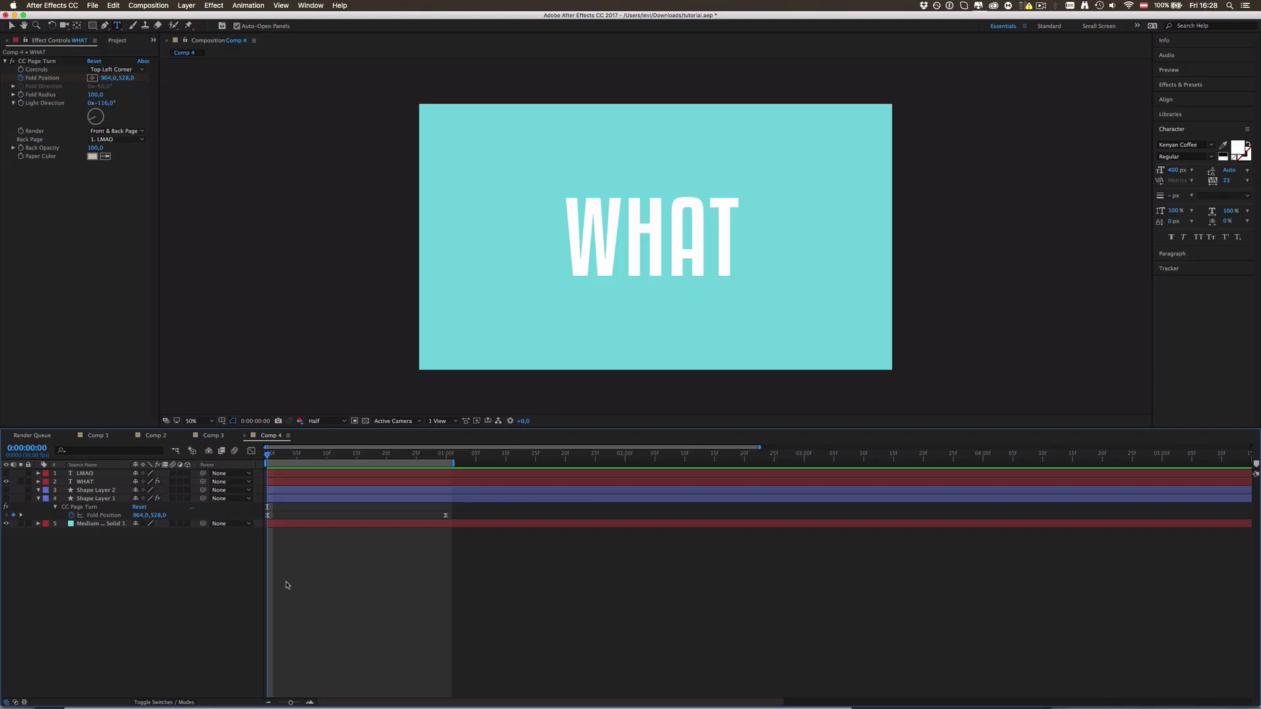
Examine the paper fold in Comp 2 near four seconds as a reference, and return to Comp 4.
left_click(156, 436)
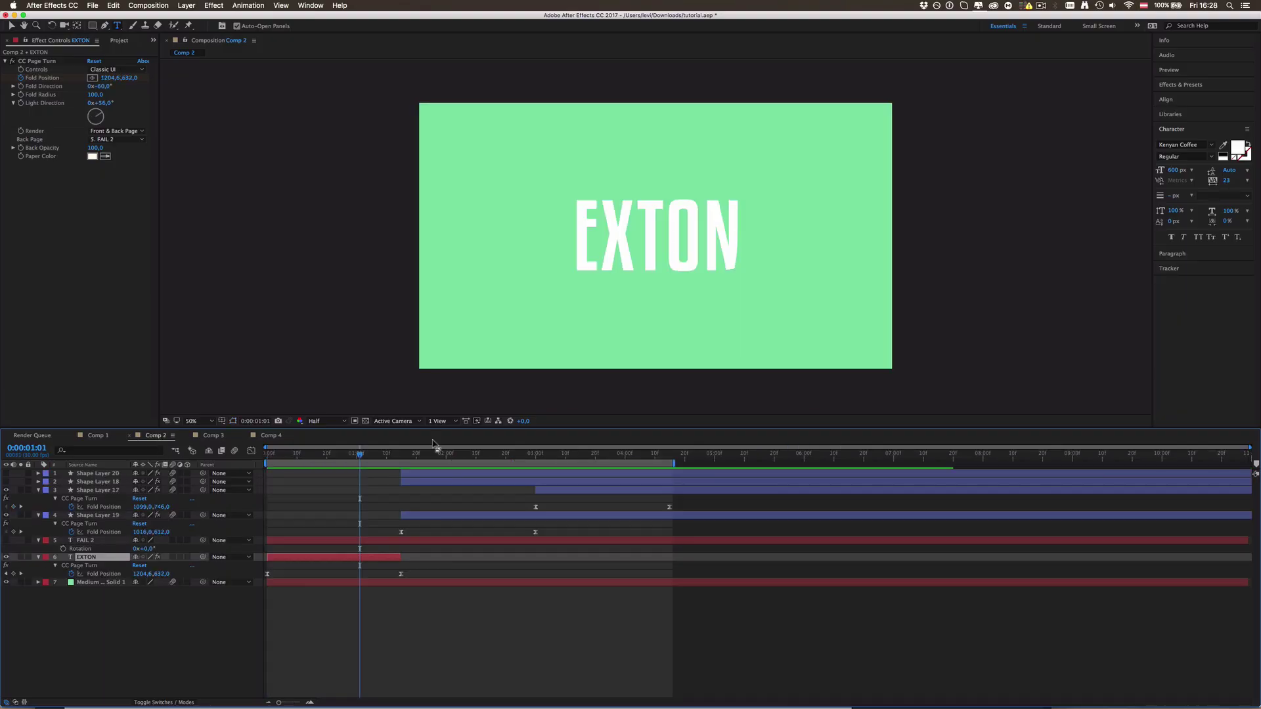
left_click_drag(493, 461, 622, 459)
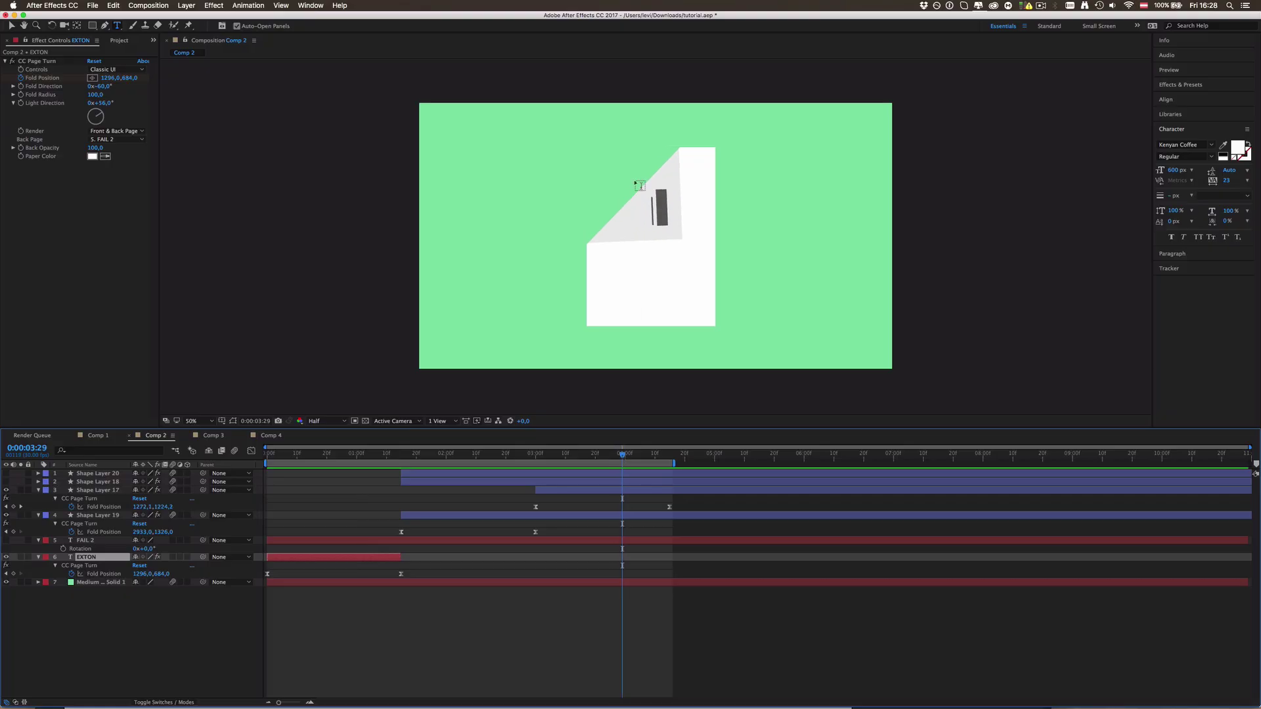
left_click(268, 436)
Delete the WHAT and LMAO text layers and show Shape Layer 1 again.
left_click(281, 481)
left_click(283, 475, "shift")
key("BackSpace")
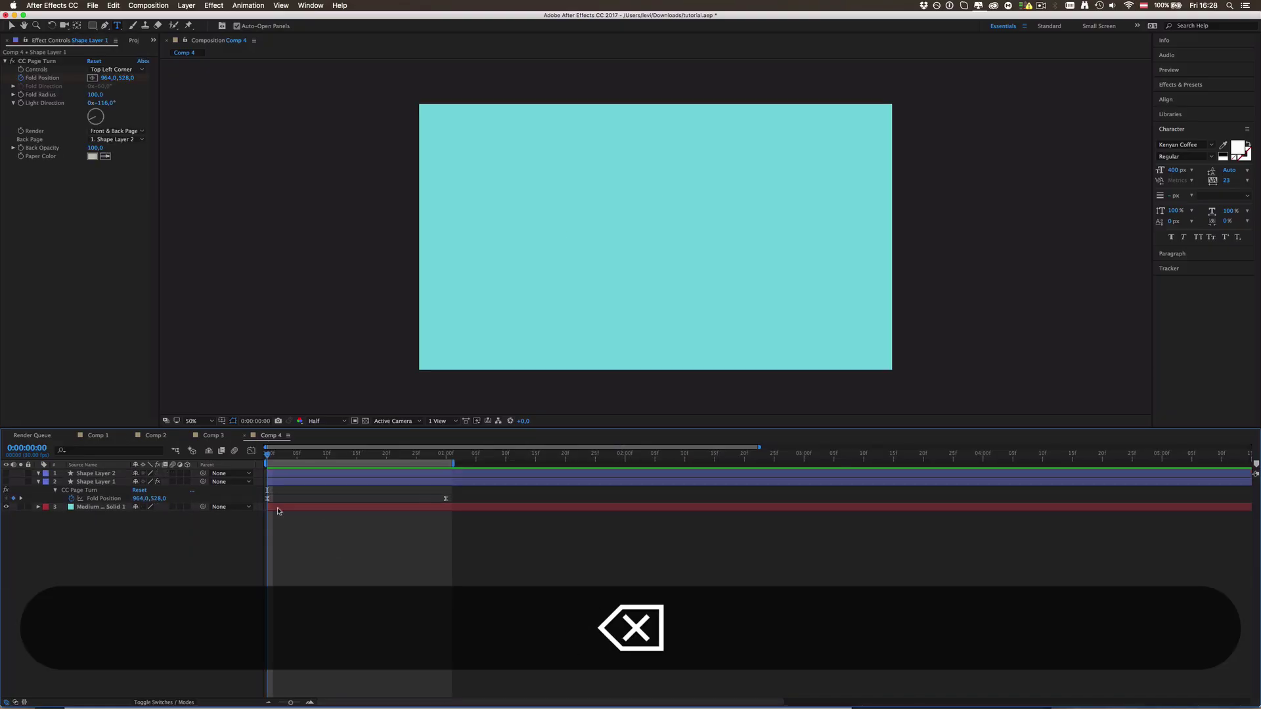
left_click(6, 481)
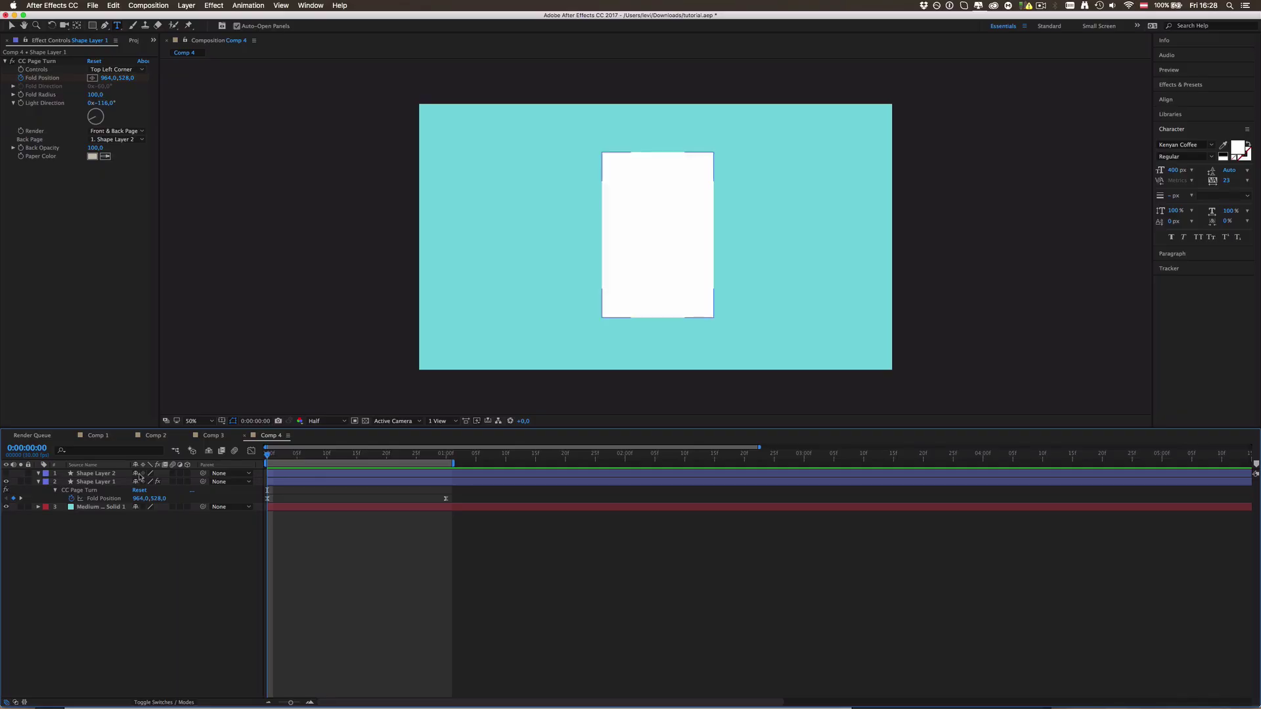
Set the Fold Radius of Shape Layer 1's page turn to 4.0, checking the fold at frame 19.
left_click_drag(302, 456, 381, 457)
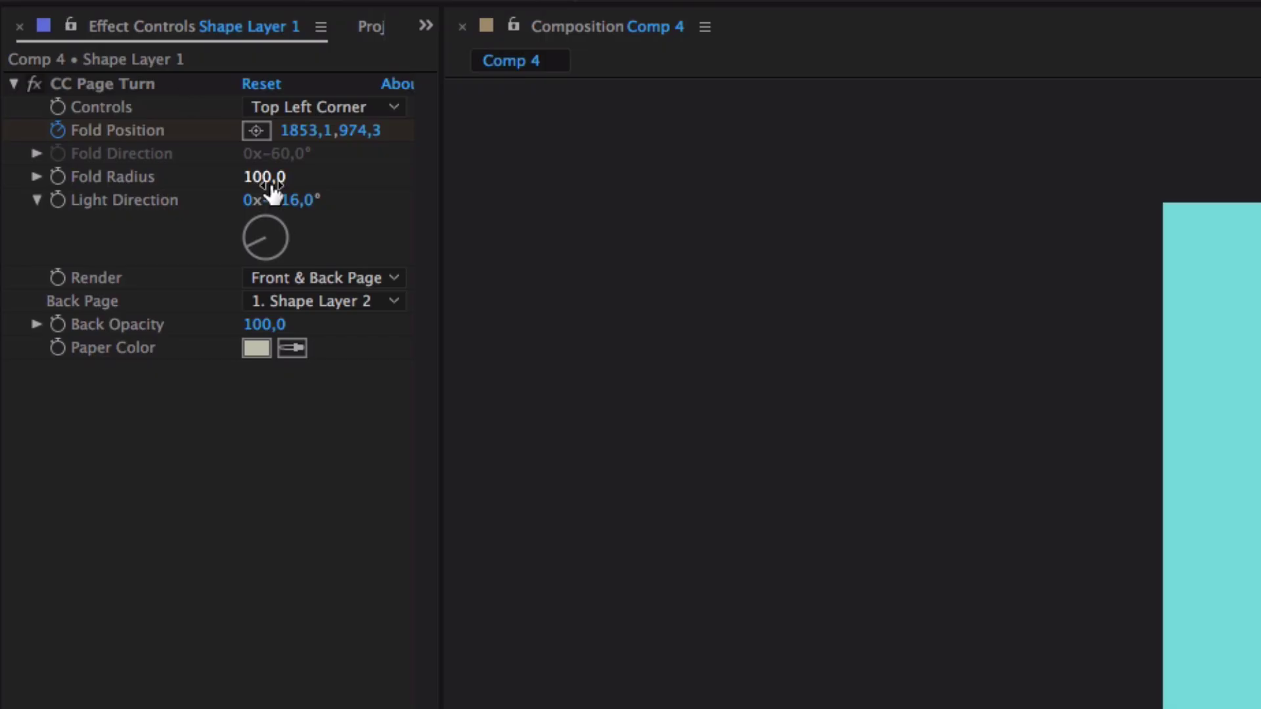
left_click(96, 96)
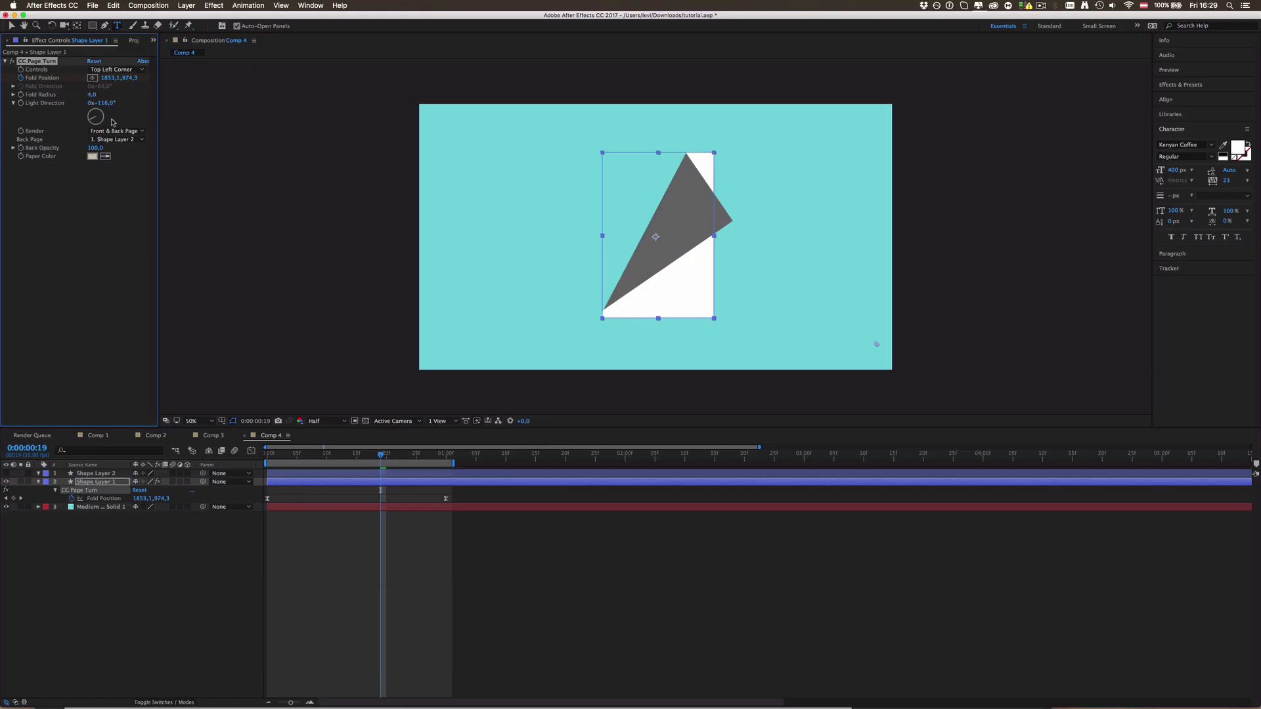
left_click(427, 564)
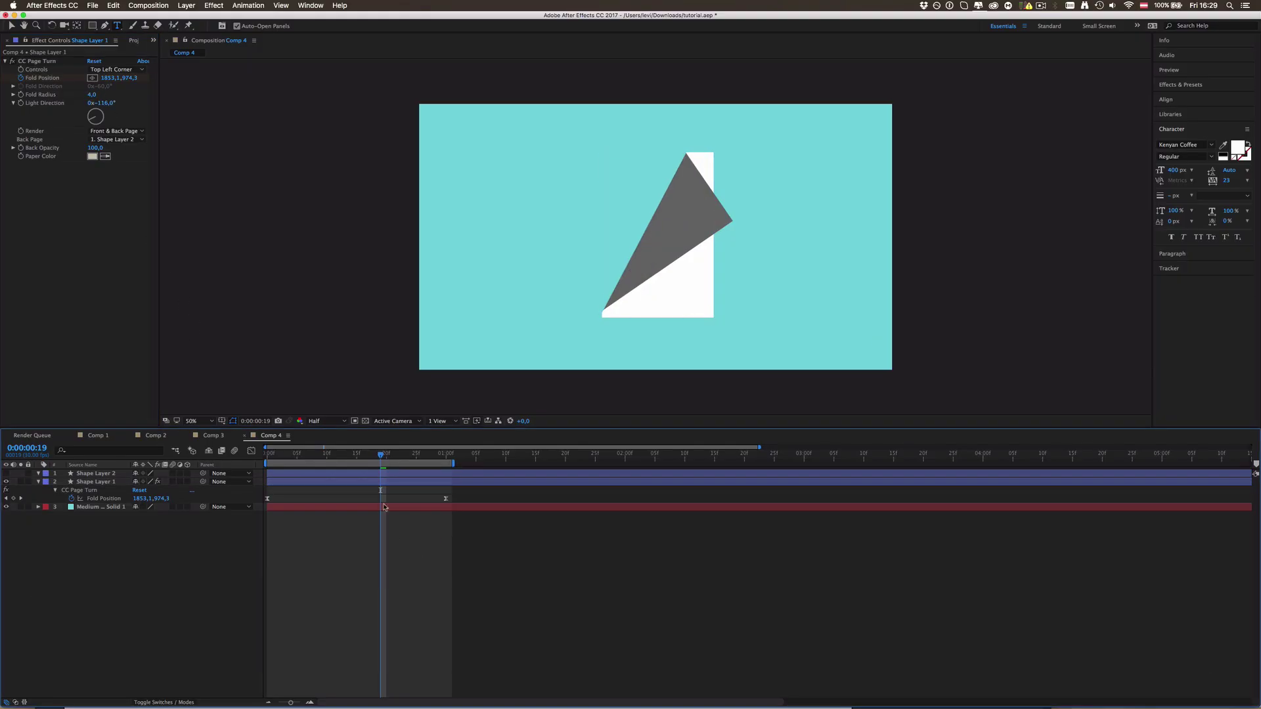
Change the fill of Shape Layer 2, the back page, to light grey E2E2E2.
left_click(371, 474)
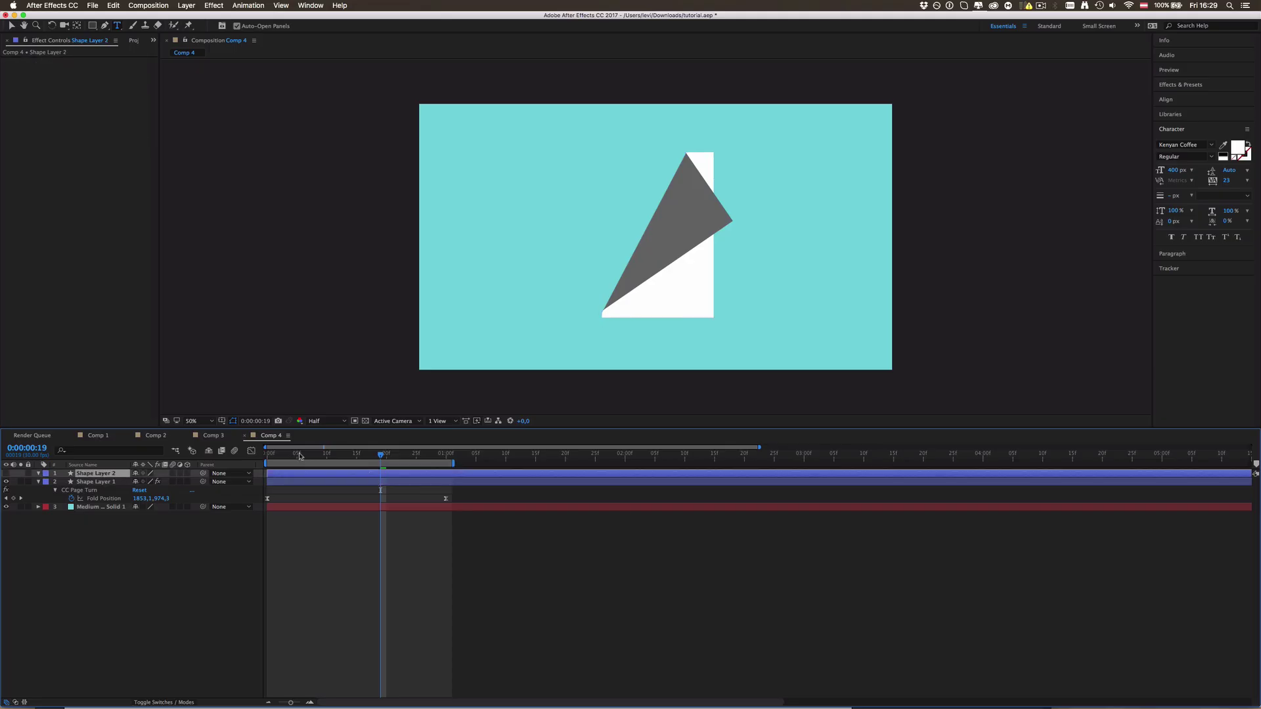
left_click_drag(298, 456, 285, 454)
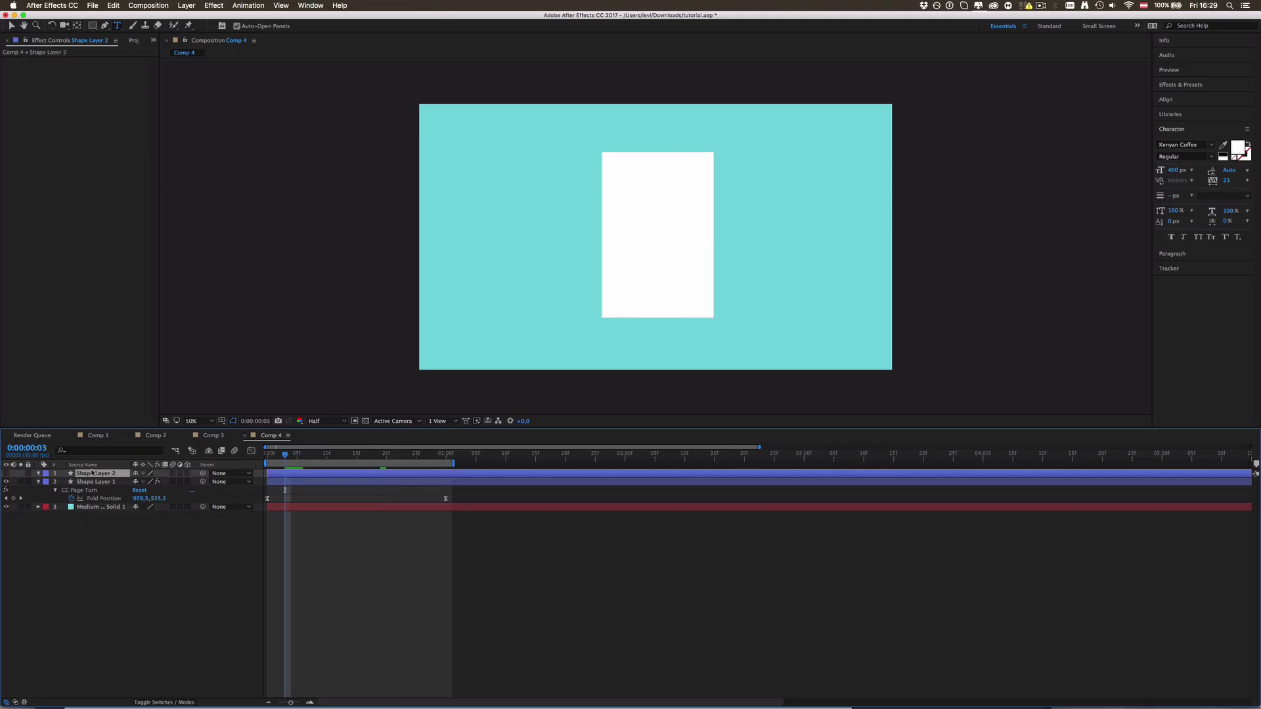
key("v")
left_click(343, 27)
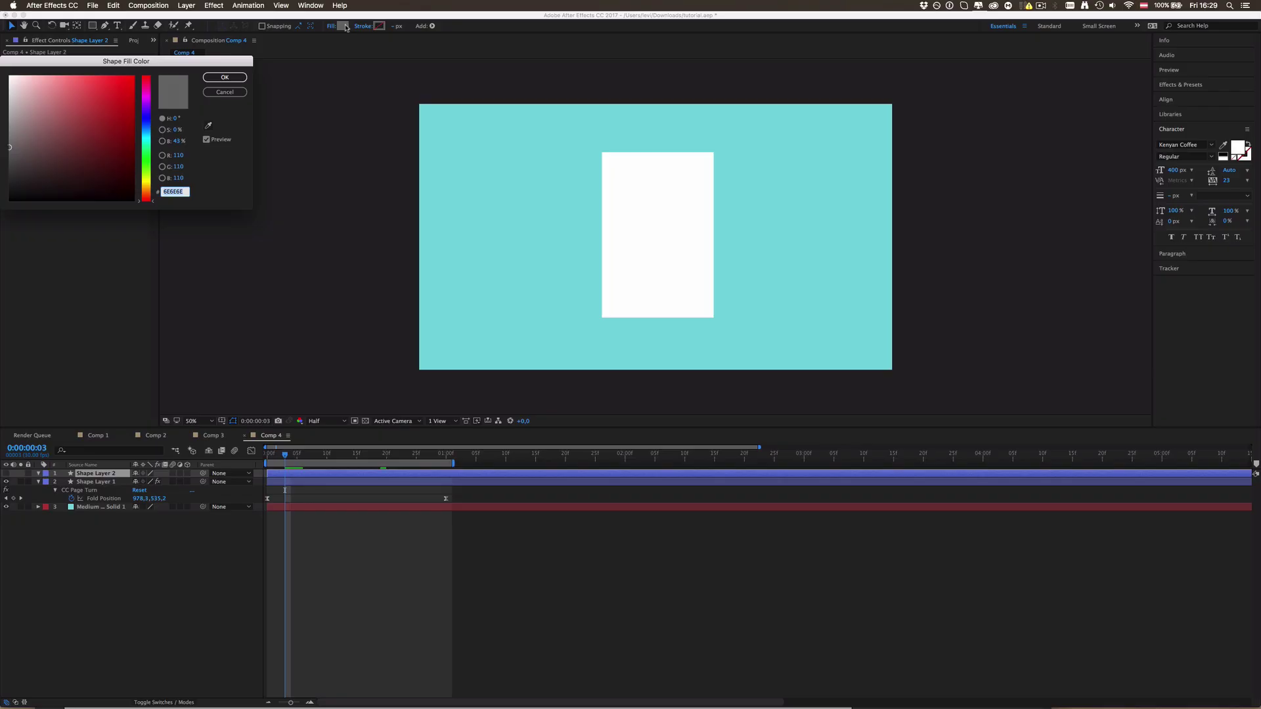
left_click_drag(23, 103, 9, 90)
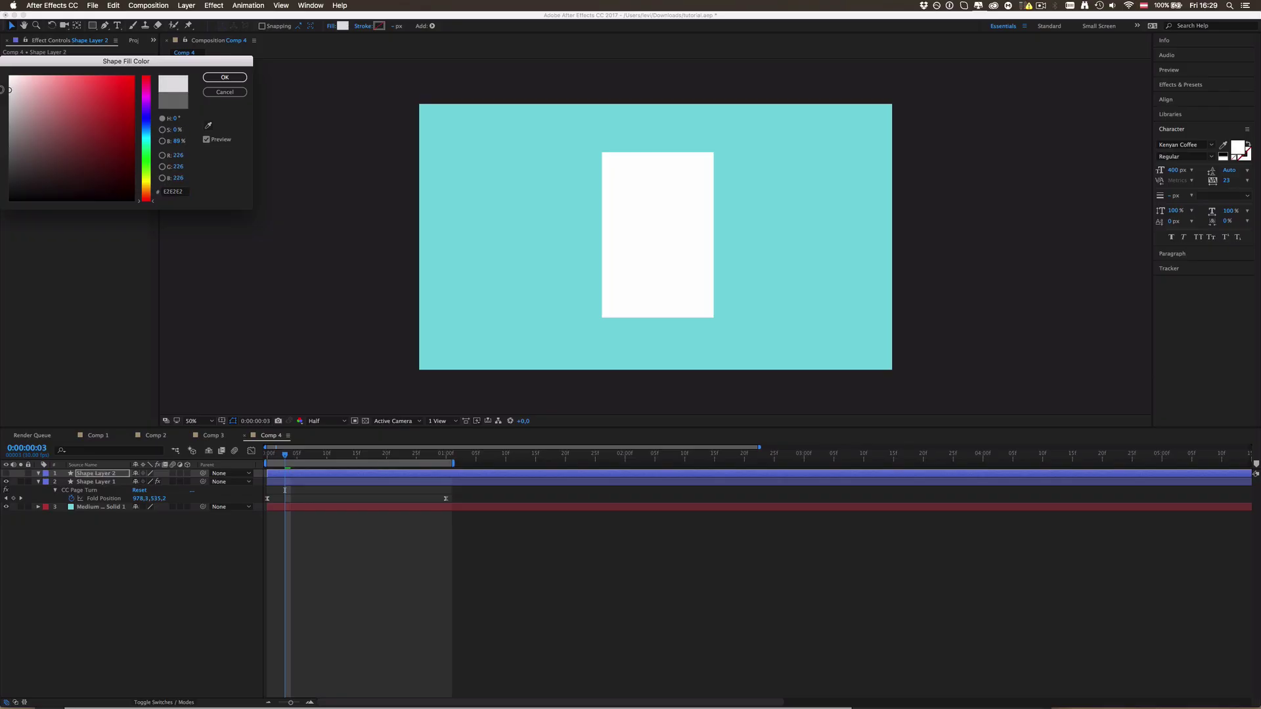
left_click(225, 78)
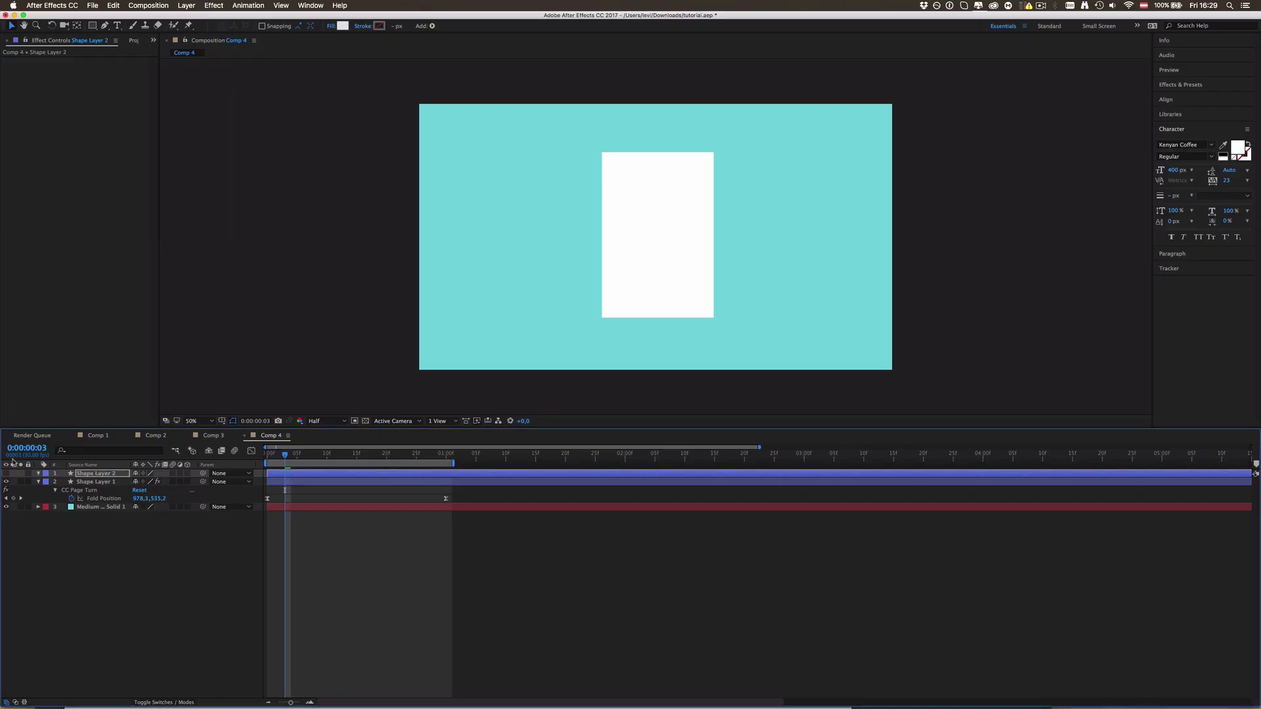
Show Shape Layer 2 and draw a thin horizontal bar near its upper-left corner, filled with dark grey 4B4B4B.
left_click(93, 25)
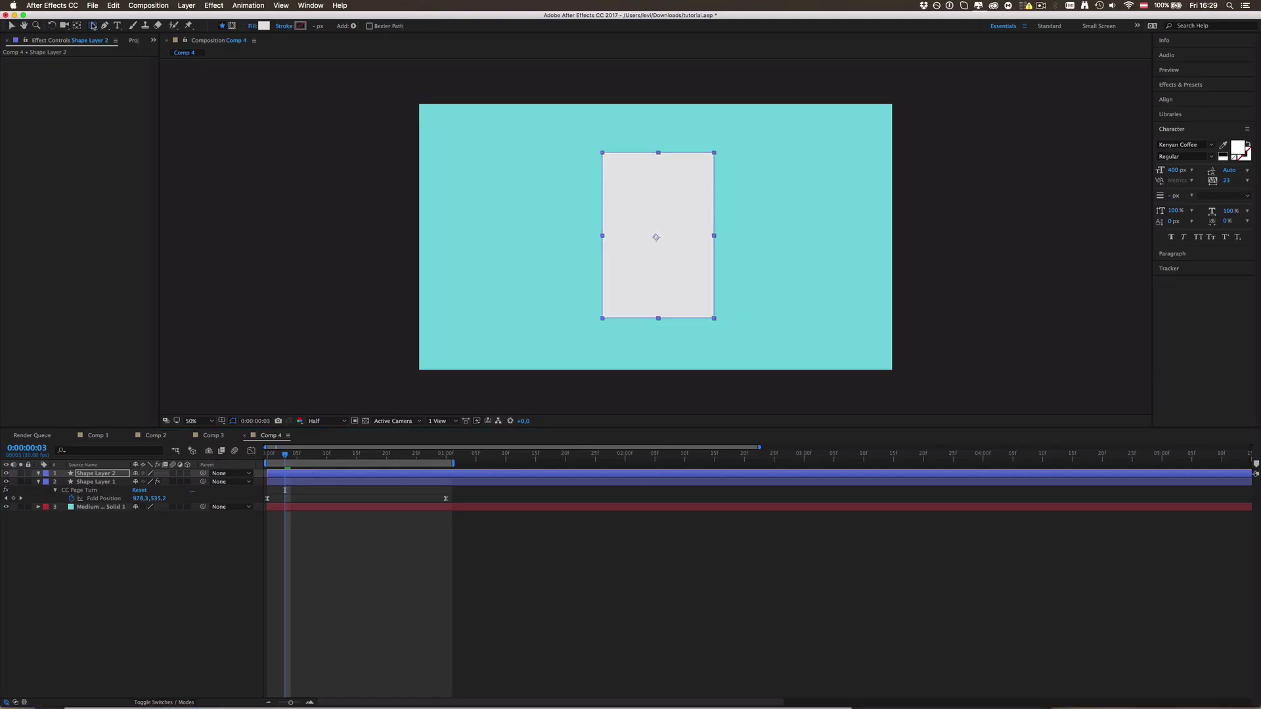
left_click_drag(611, 158, 645, 167)
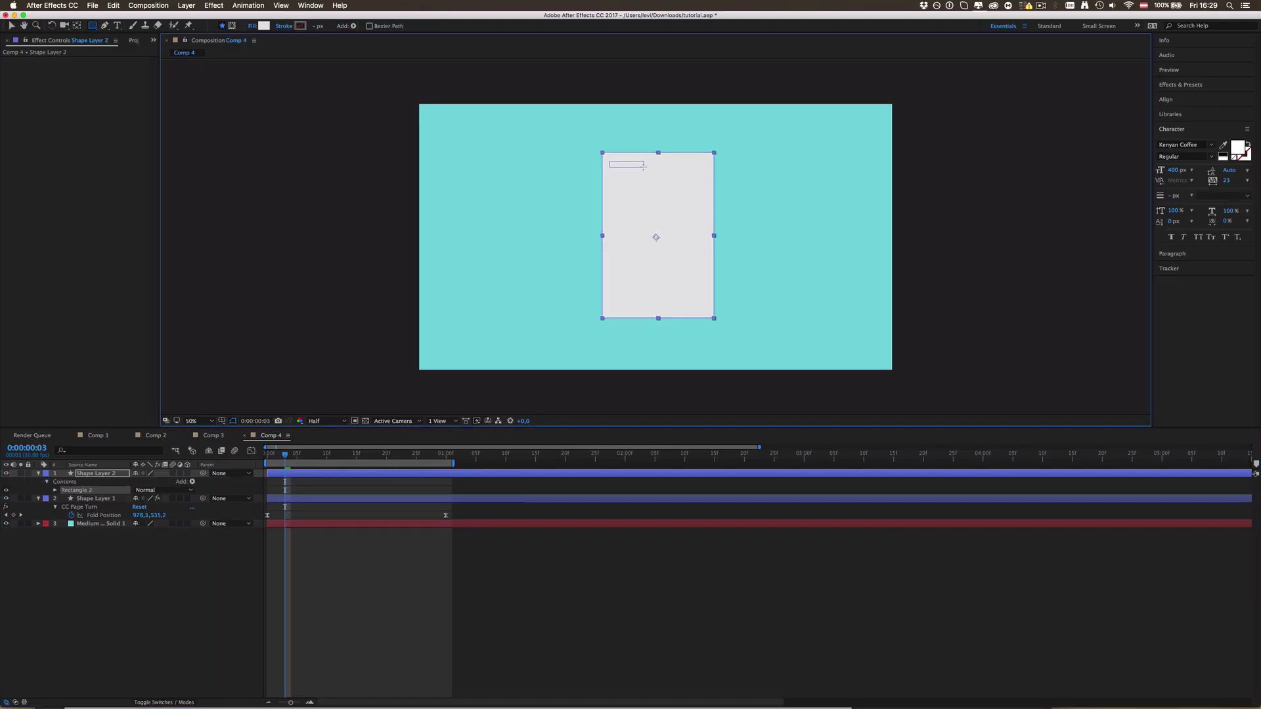
left_click(266, 27)
left_click_drag(11, 124, 9, 165)
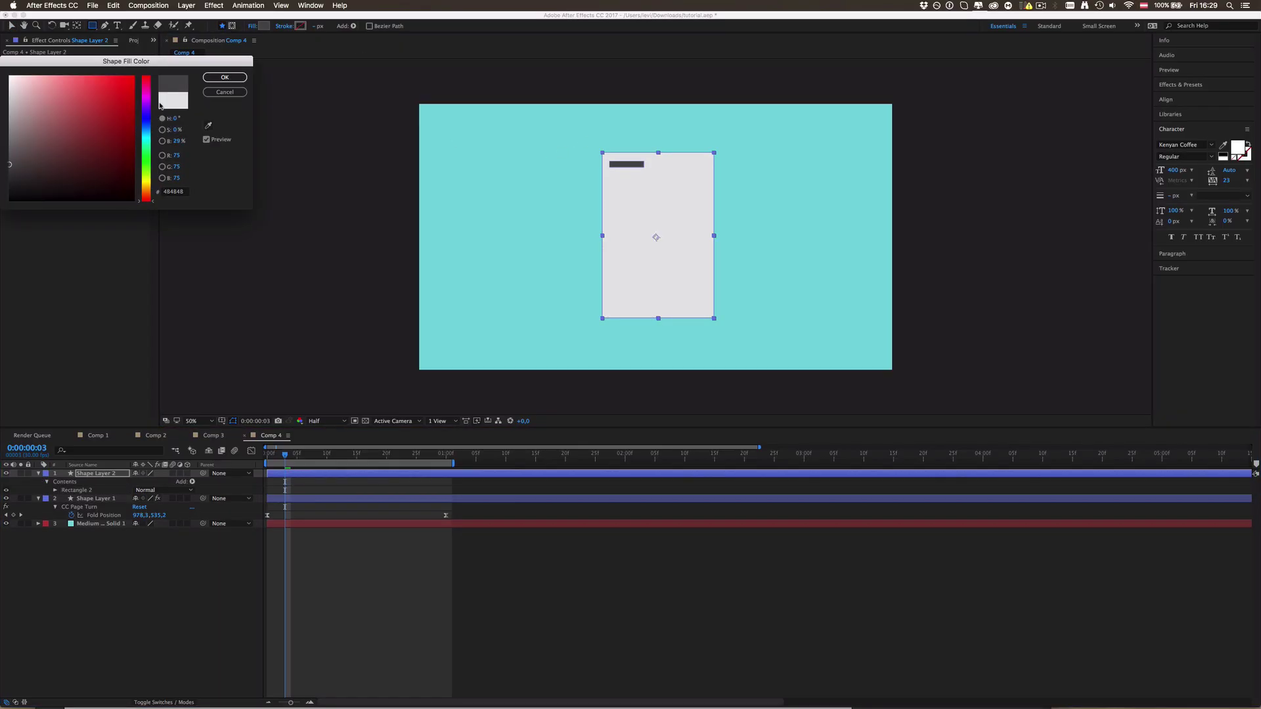
left_click(222, 77)
Draw a small dark grey square beneath the bar on Shape Layer 2, and hide the layer.
left_click_drag(613, 170, 622, 183)
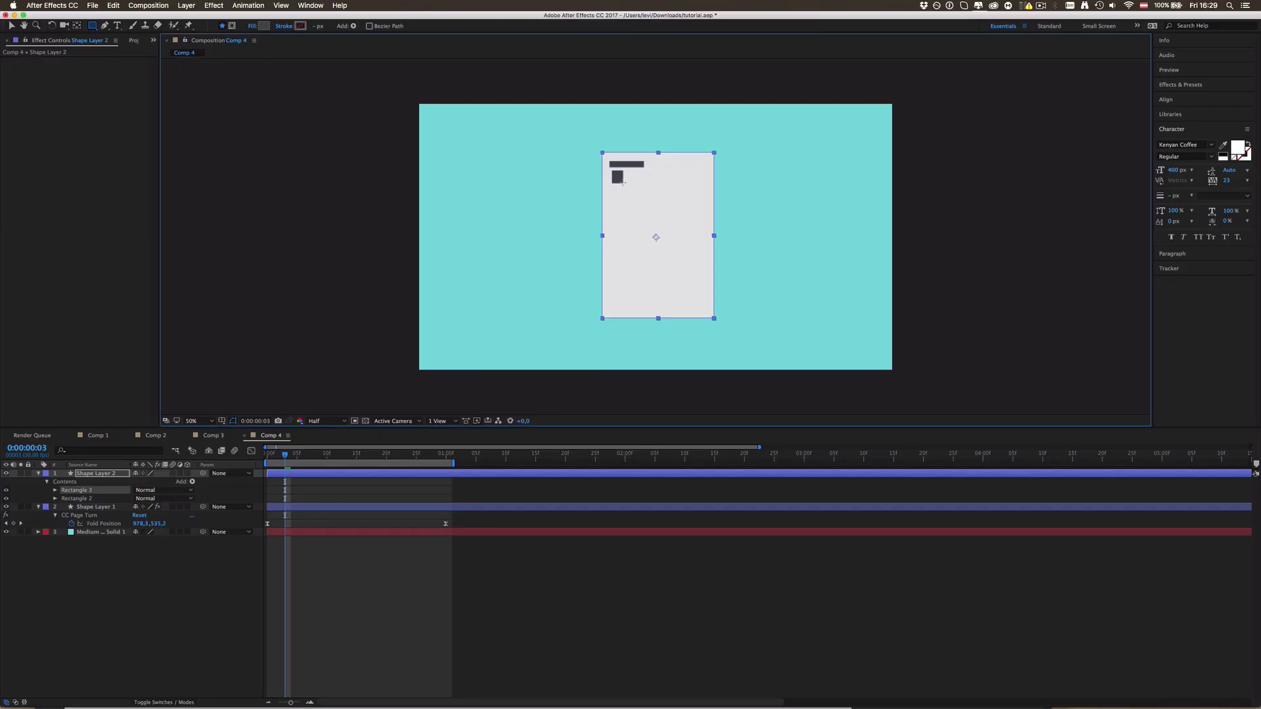
left_click(363, 578)
left_click(6, 473)
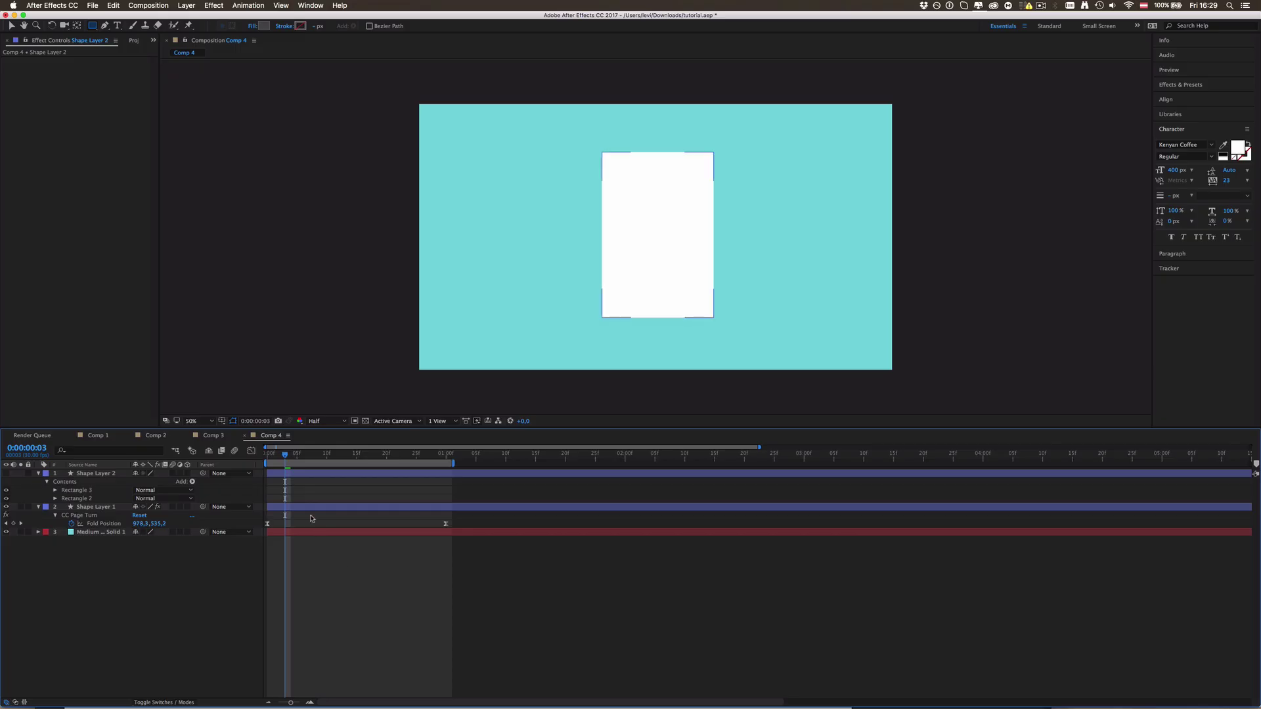
Preview the page-turn animation in Comp 4 and check the back page details around frame 21.
key("ctrl+0")
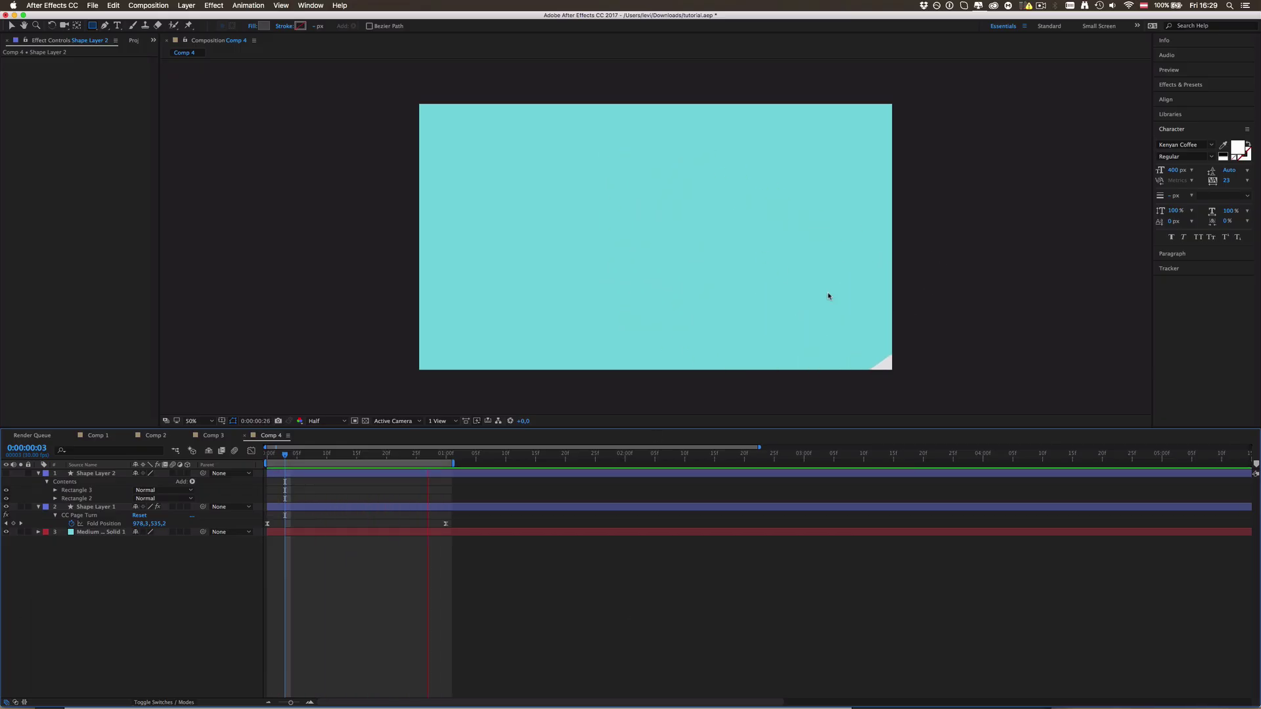
key("space")
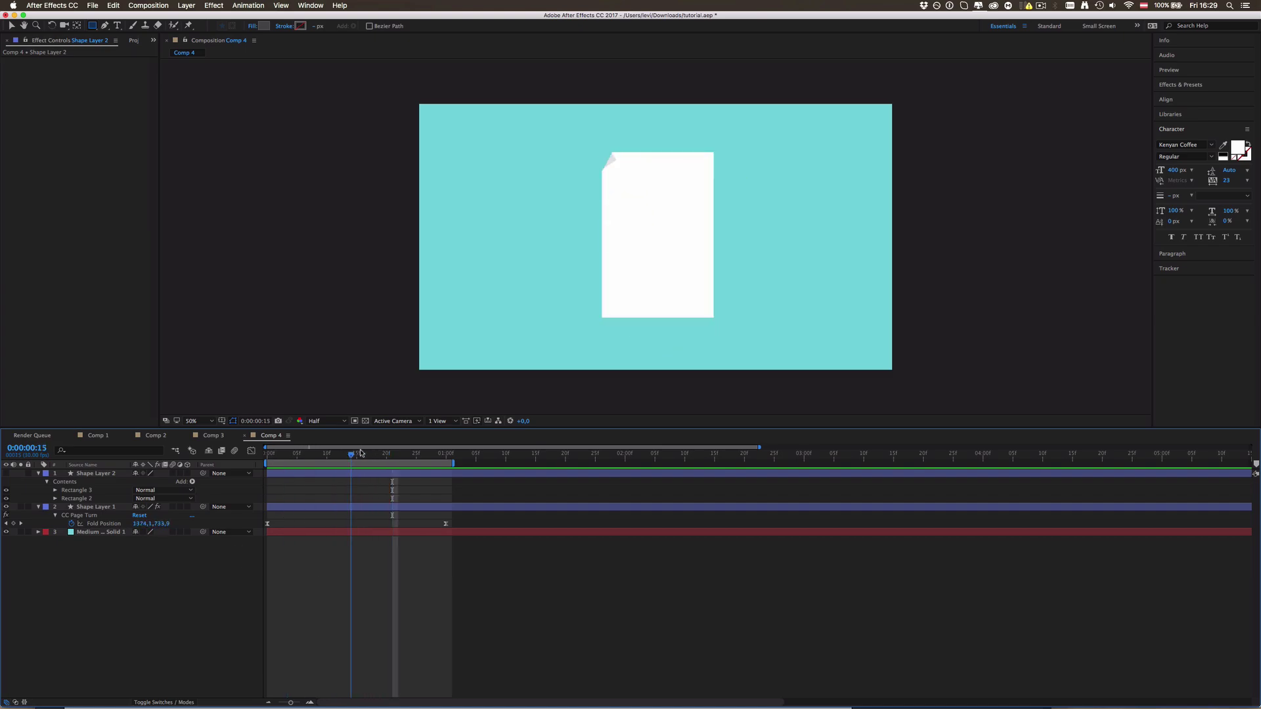
left_click(95, 507)
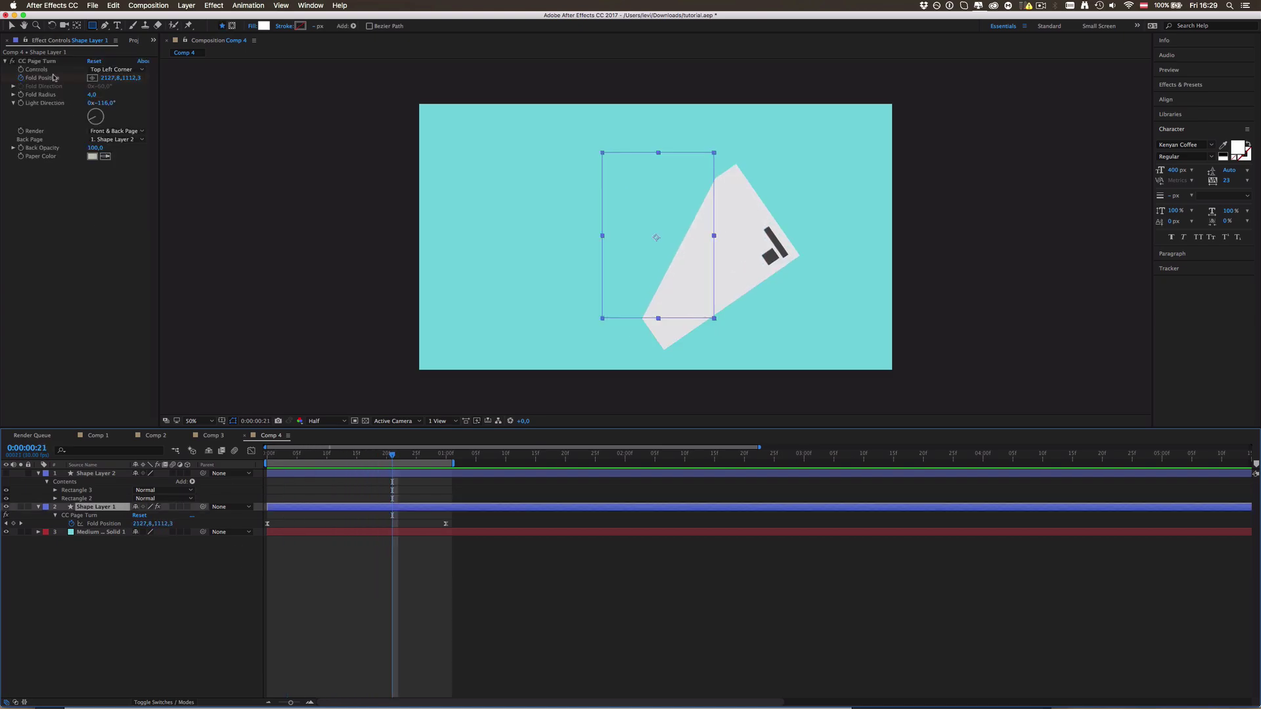
left_click(435, 662)
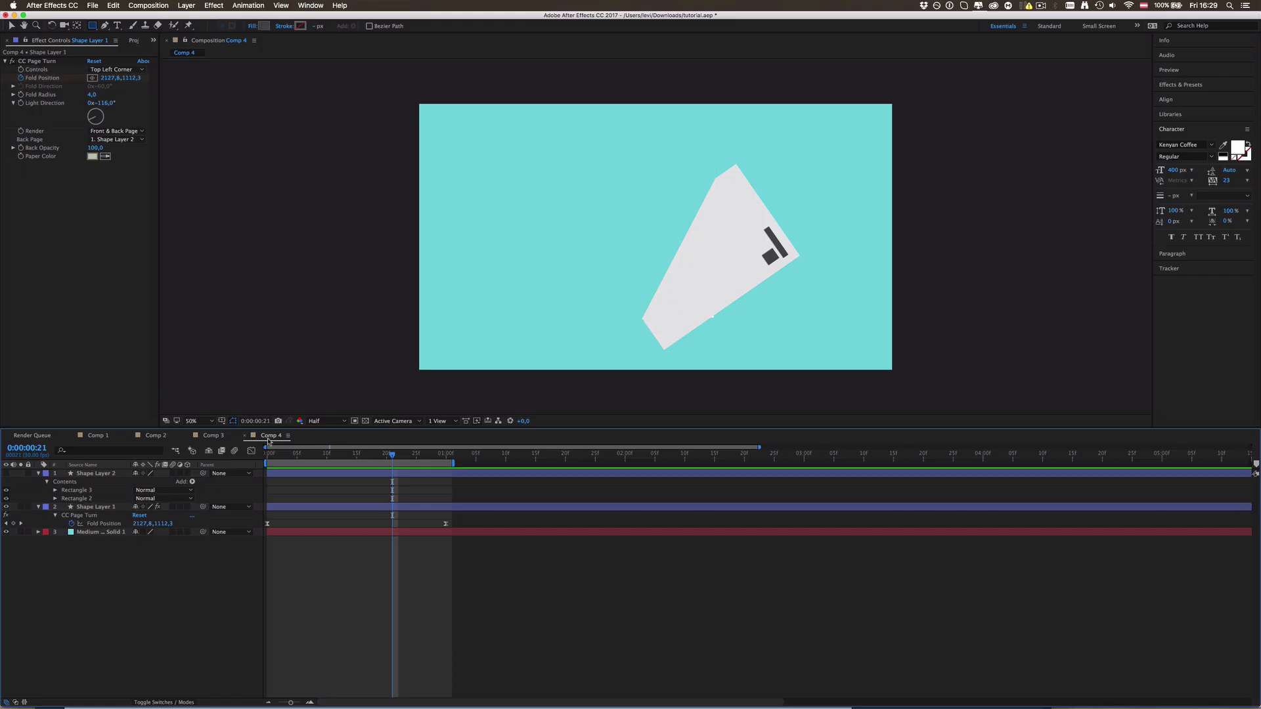
Delete Shape Layer 1 and Shape Layer 2 from Comp 4, keeping only the background solid.
key("super+a")
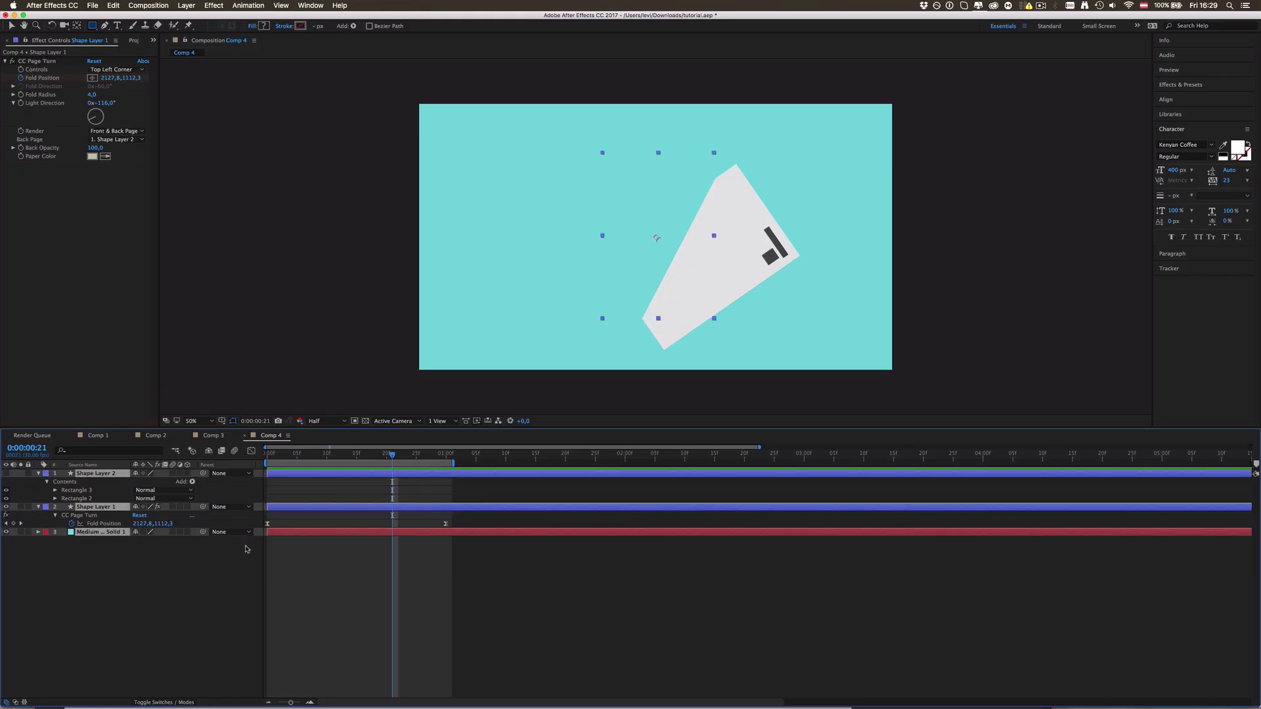
left_click(289, 523)
left_click(323, 507)
left_click(321, 475, "shift")
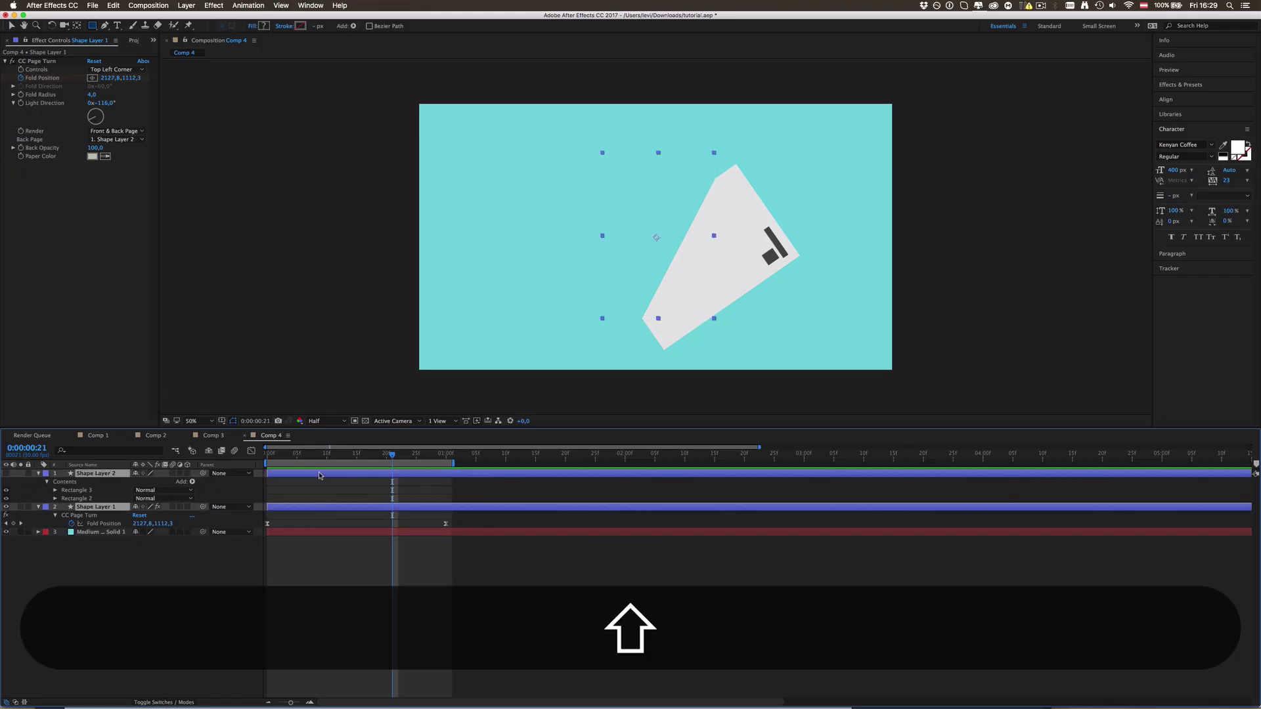
key("BackSpace")
Open Comp 3 and preview its page-fold animation from the start.
left_click(210, 436)
left_click_drag(322, 454, 216, 460)
key("ctrl+shift+super+numbersign")
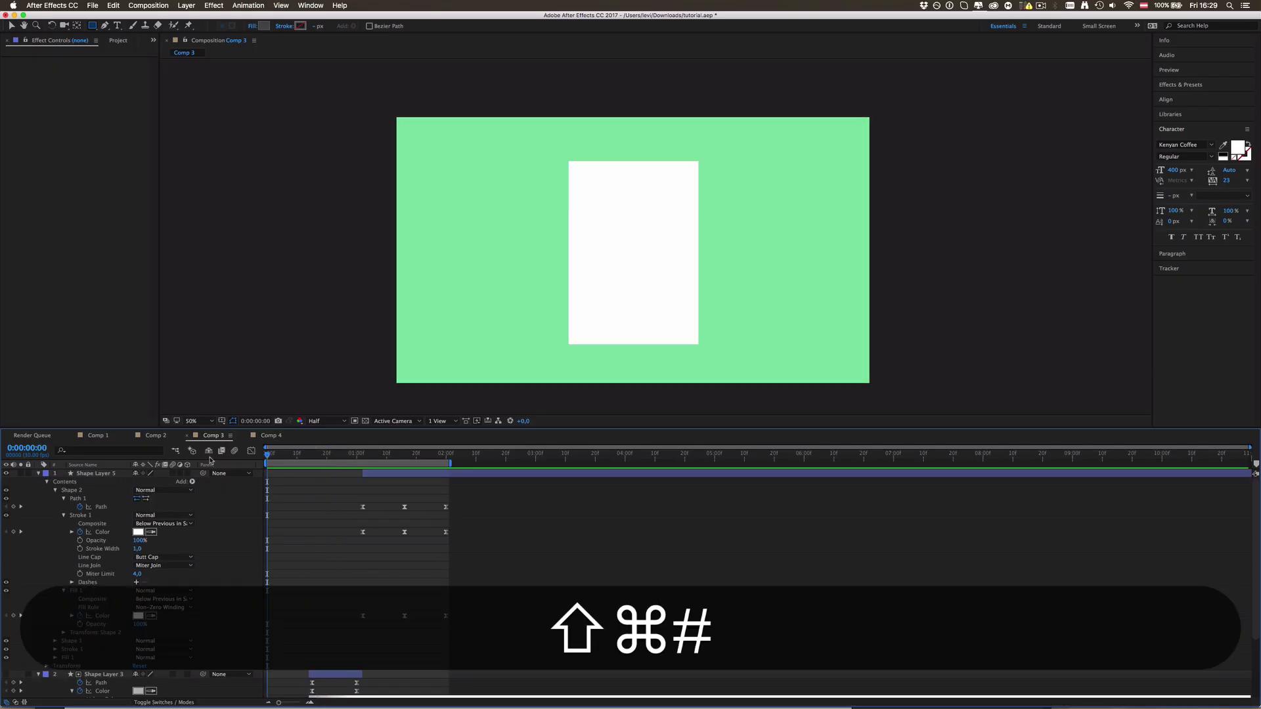
key("ctrl+0")
key("space")
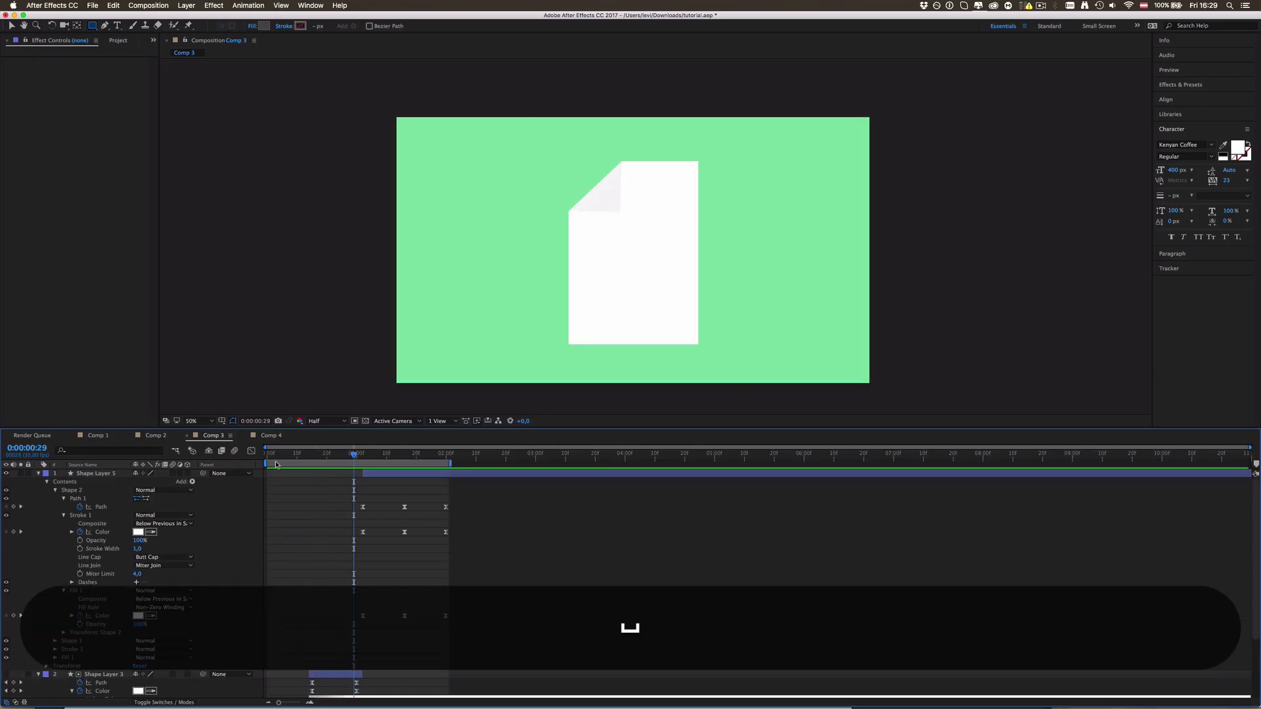
Examine the folding outline of Shape Layer 5 in Comp 3 around 0:00:01:16.
left_click(365, 456)
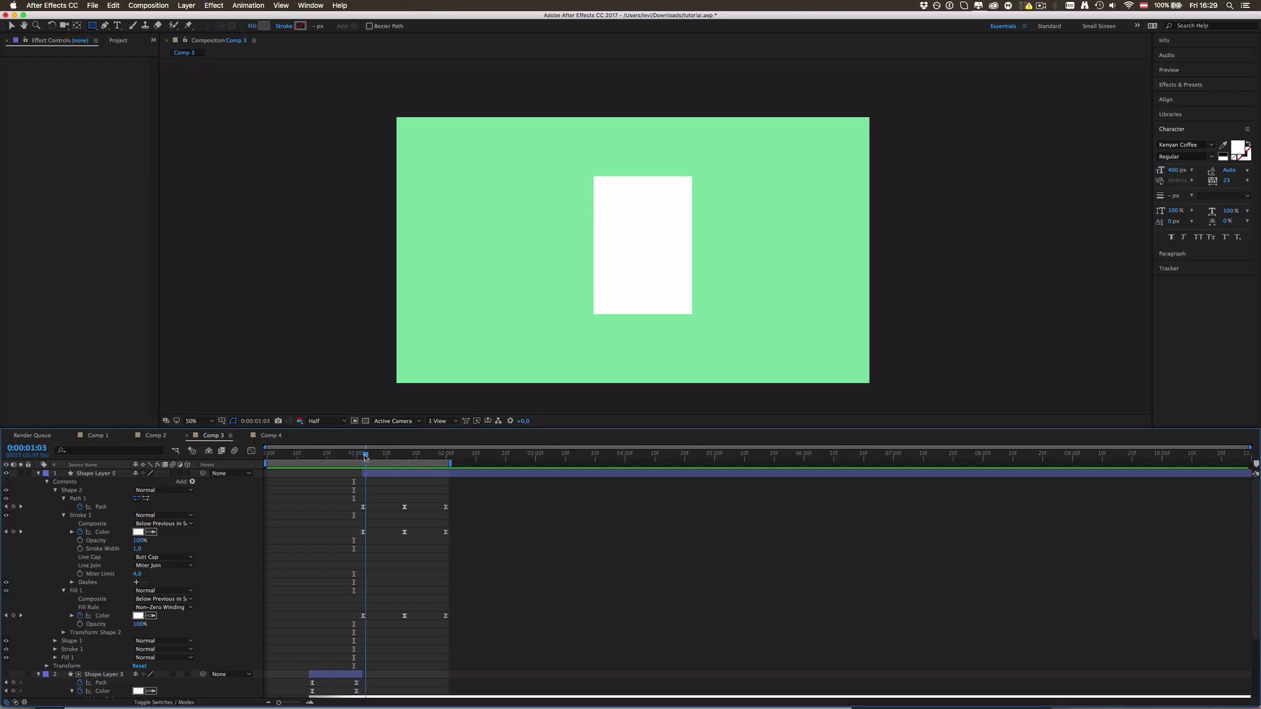
left_click_drag(366, 456, 404, 457)
left_click(401, 474)
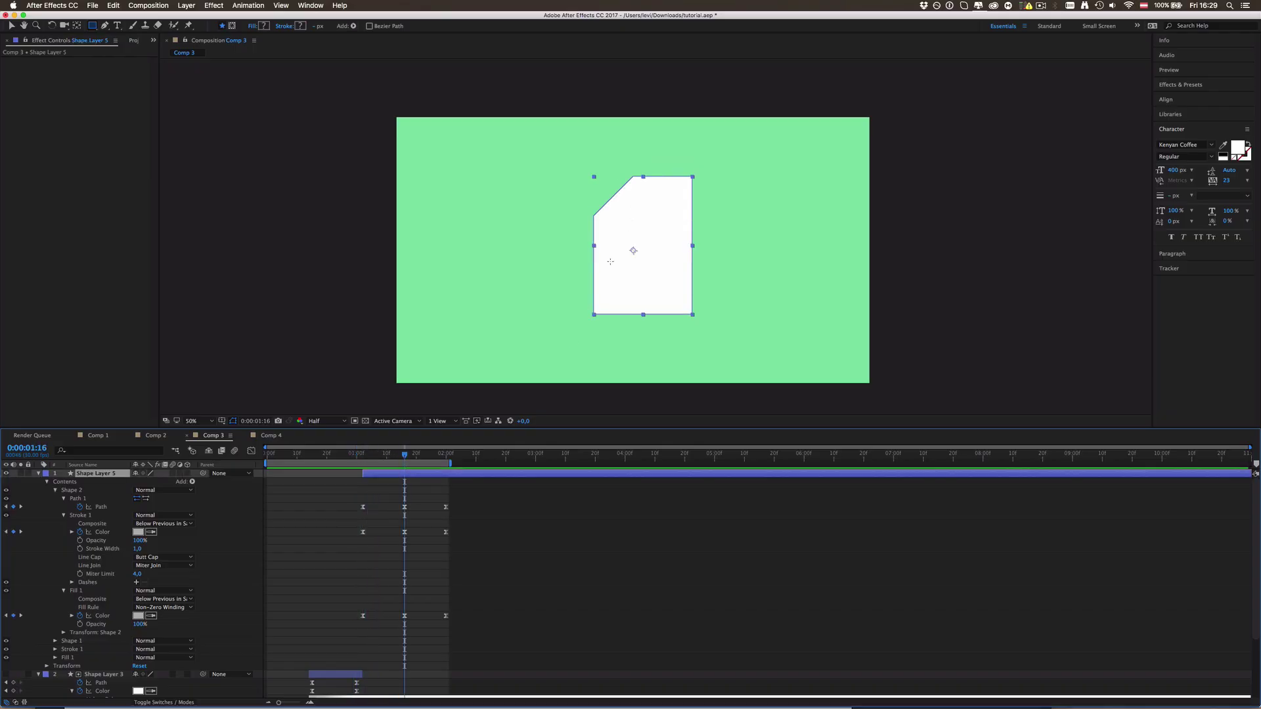
key("v")
left_click(467, 513)
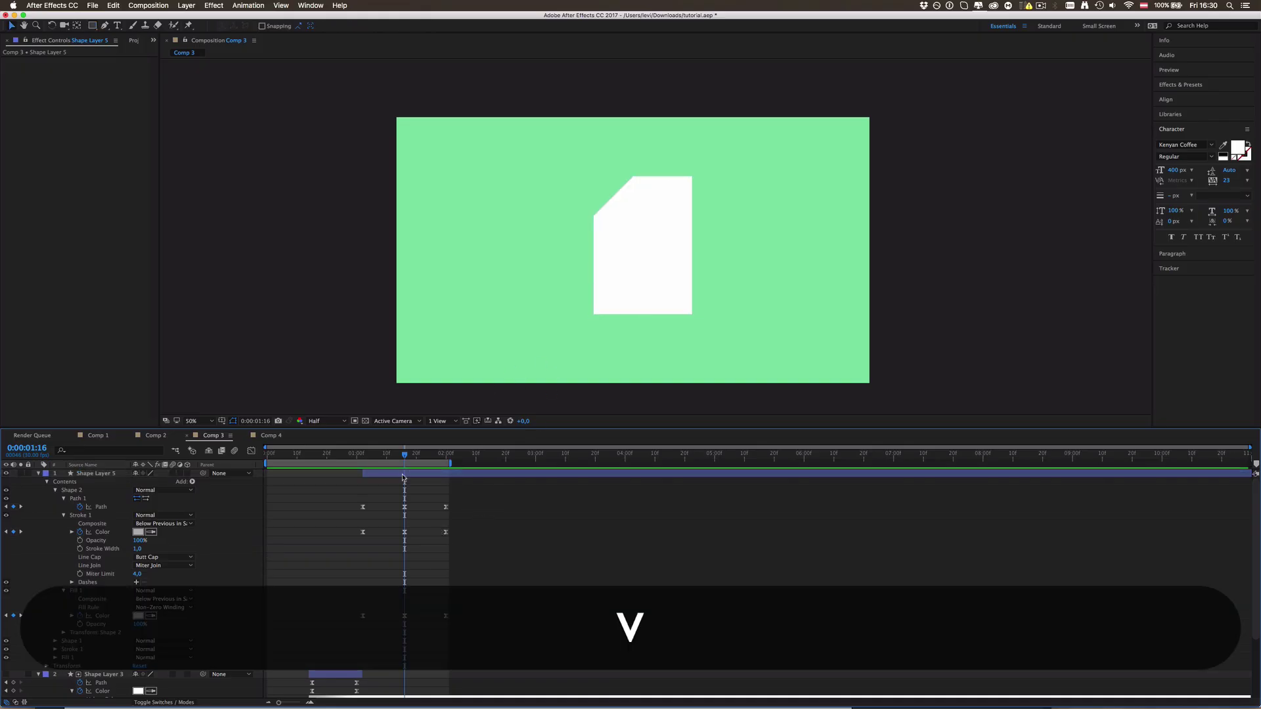
left_click_drag(387, 457, 401, 457)
left_click(395, 474)
Return to Comp 4, show the grid and turn on Snap to Grid.
left_click(272, 435)
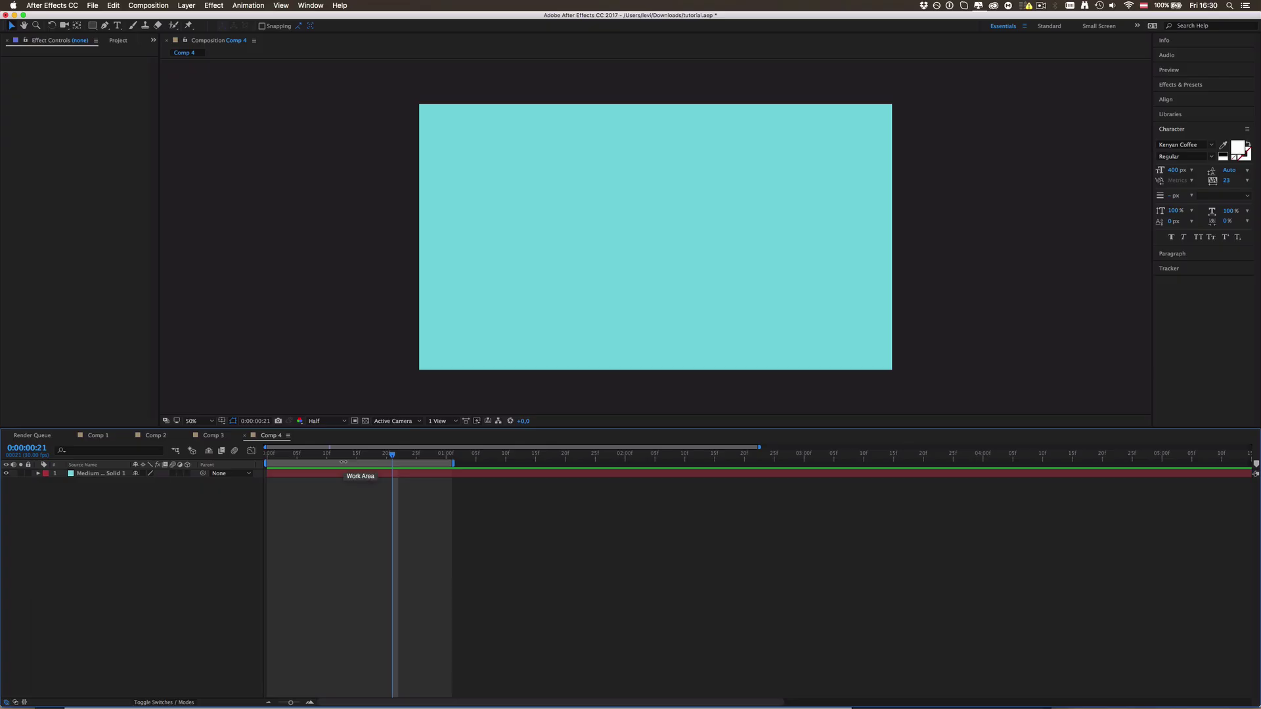
key("super+shift+numbersign")
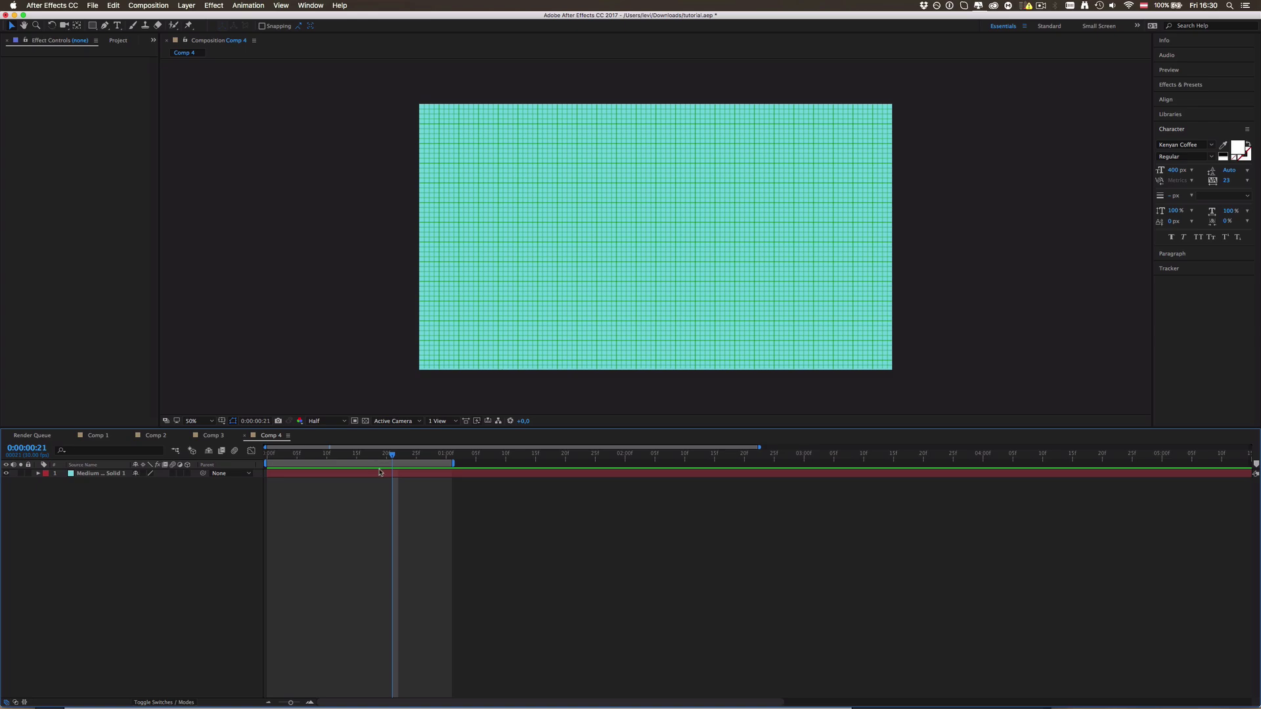
left_click(92, 26)
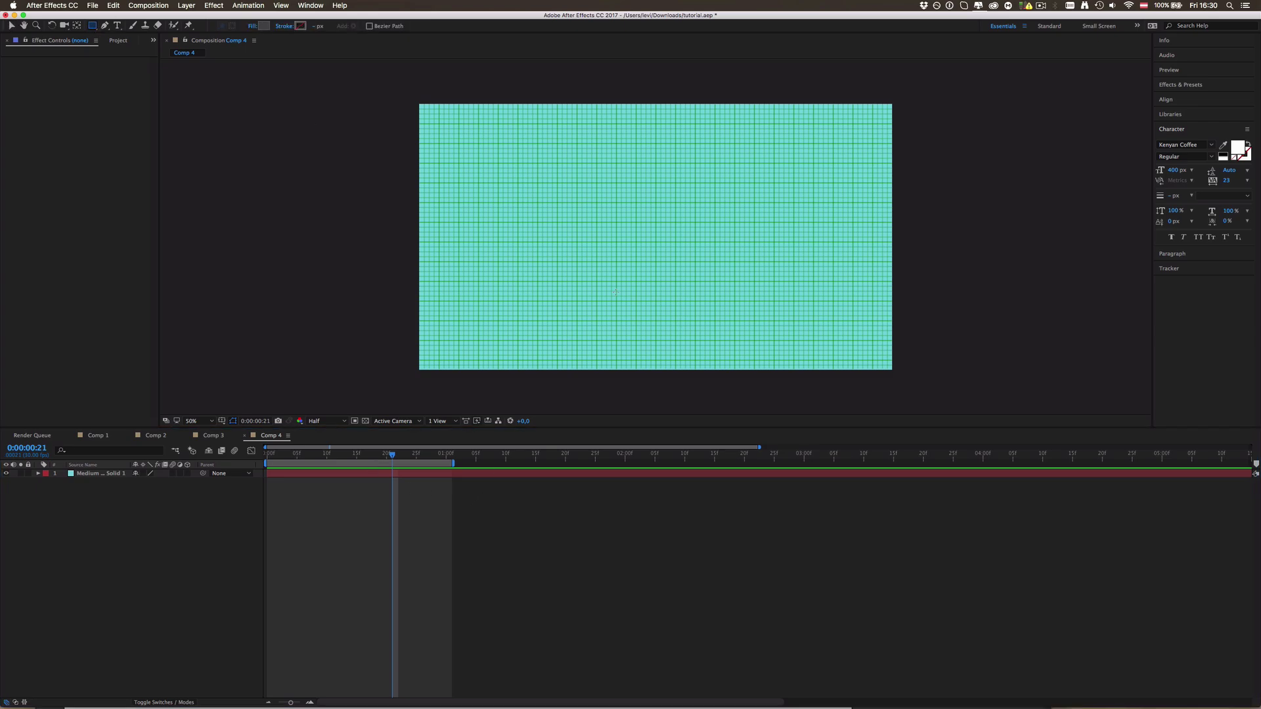
key("slash")
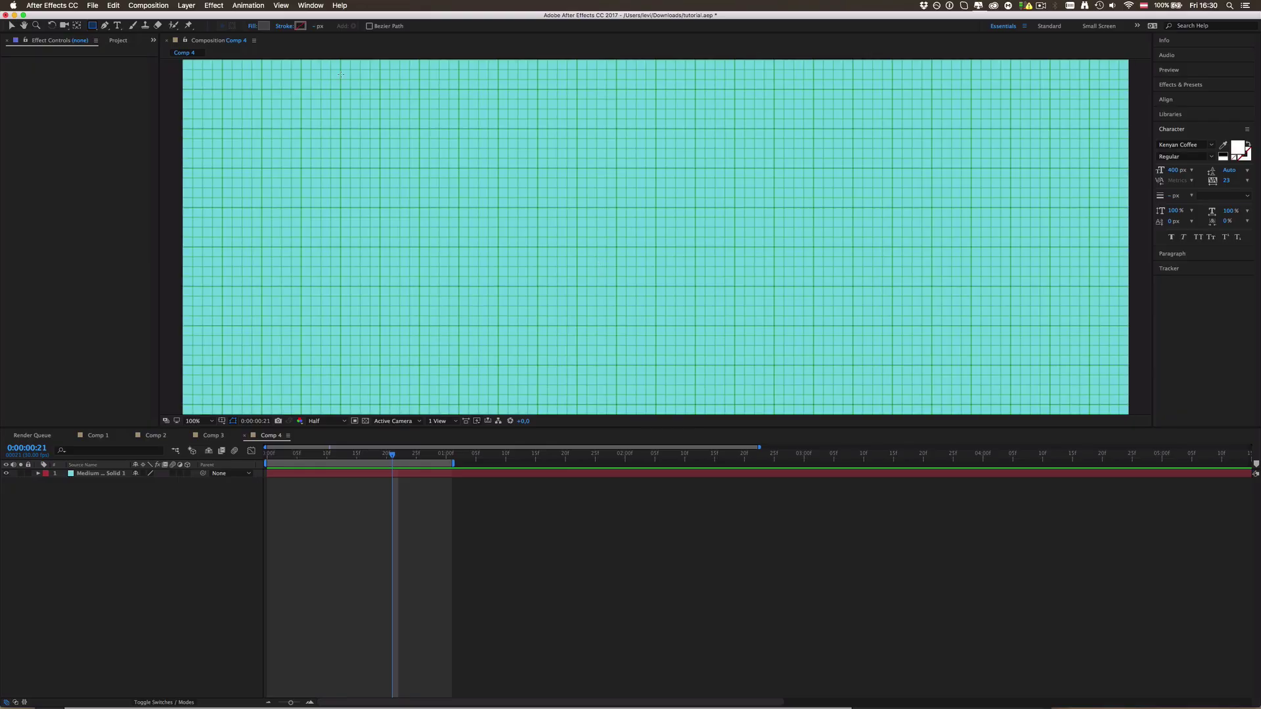
left_click(281, 6)
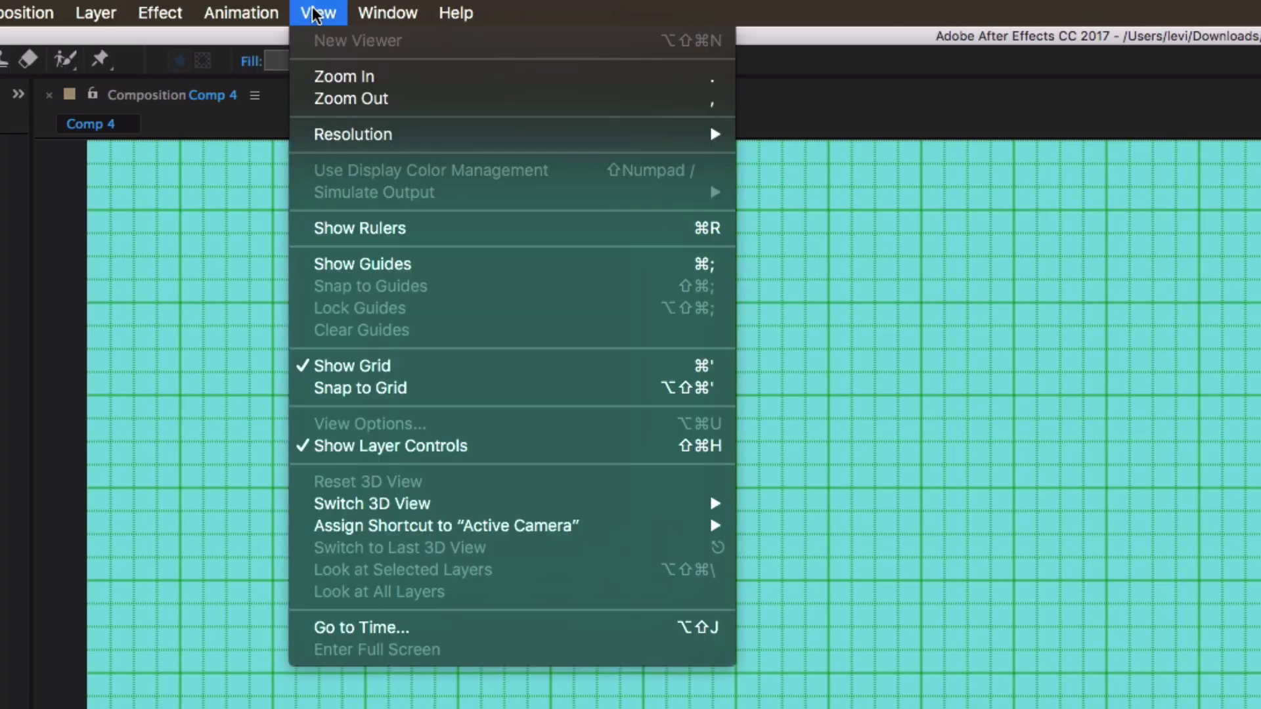
left_click(335, 388)
key("comma")
key("v")
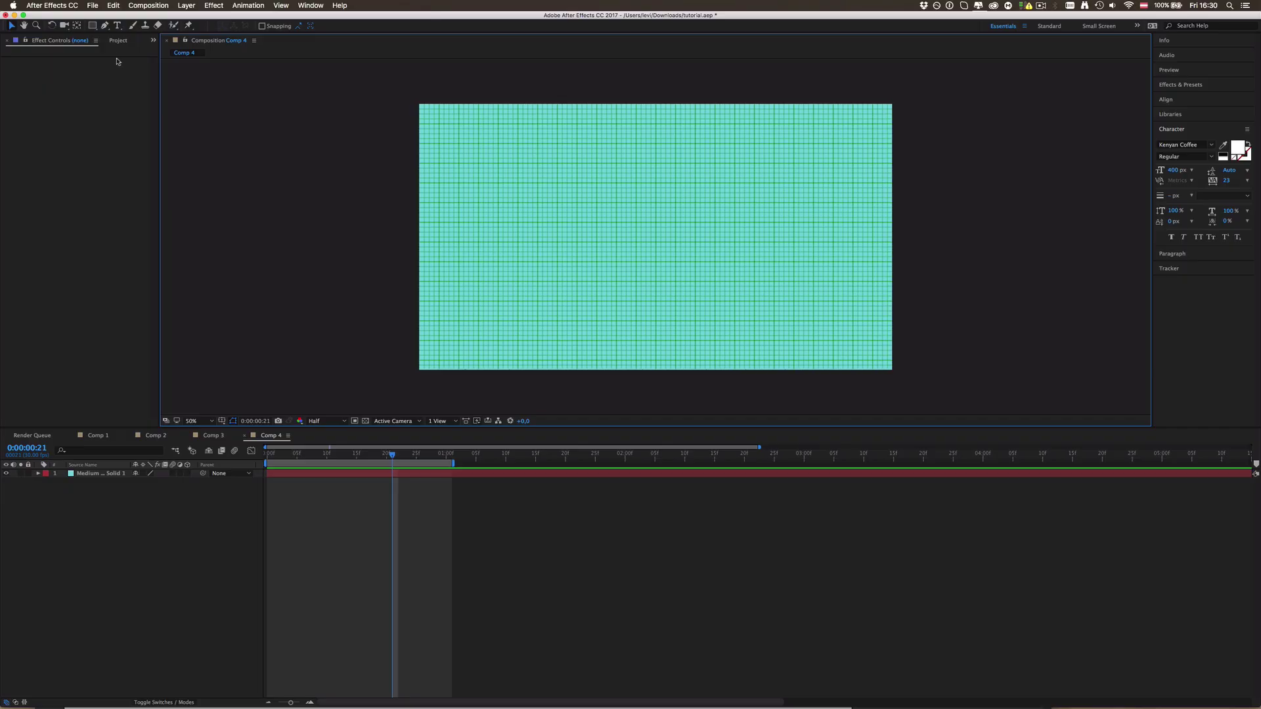
Start a new shape layer with the Pen tool, placing the page's upper-left corner point on the grid and discarding the first misplaced attempt.
left_click(105, 25)
key("period")
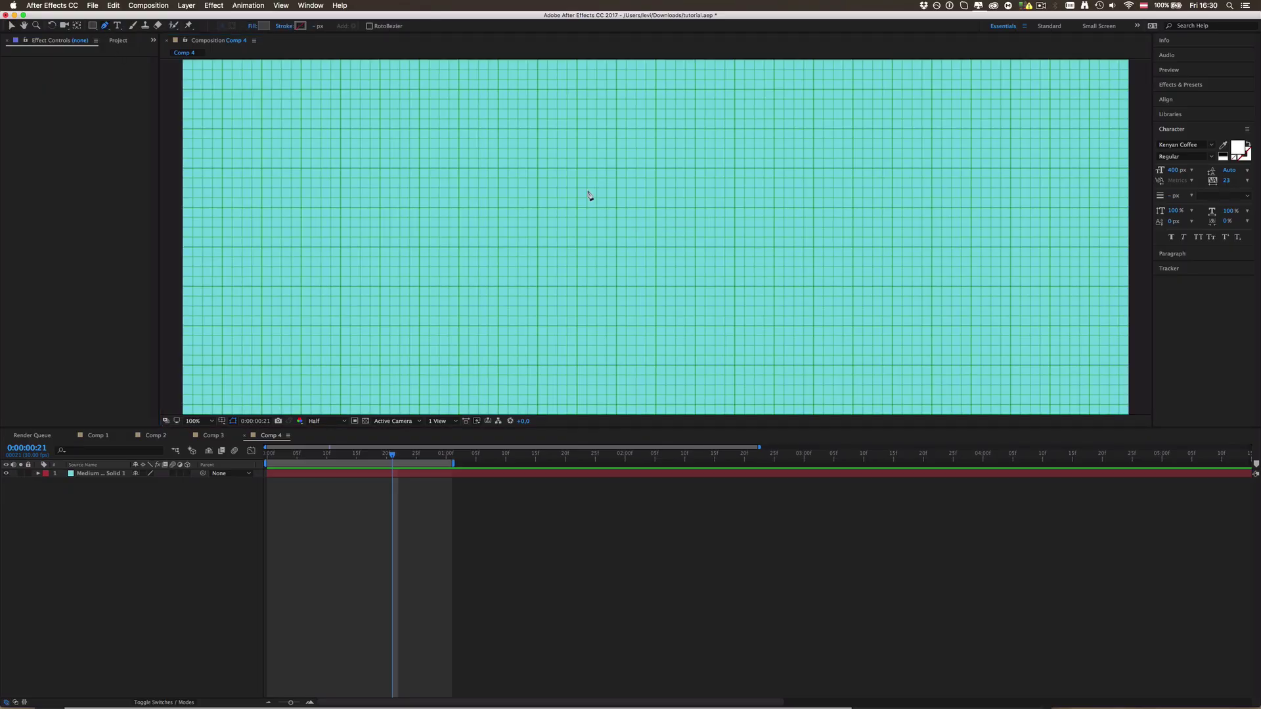
key("comma")
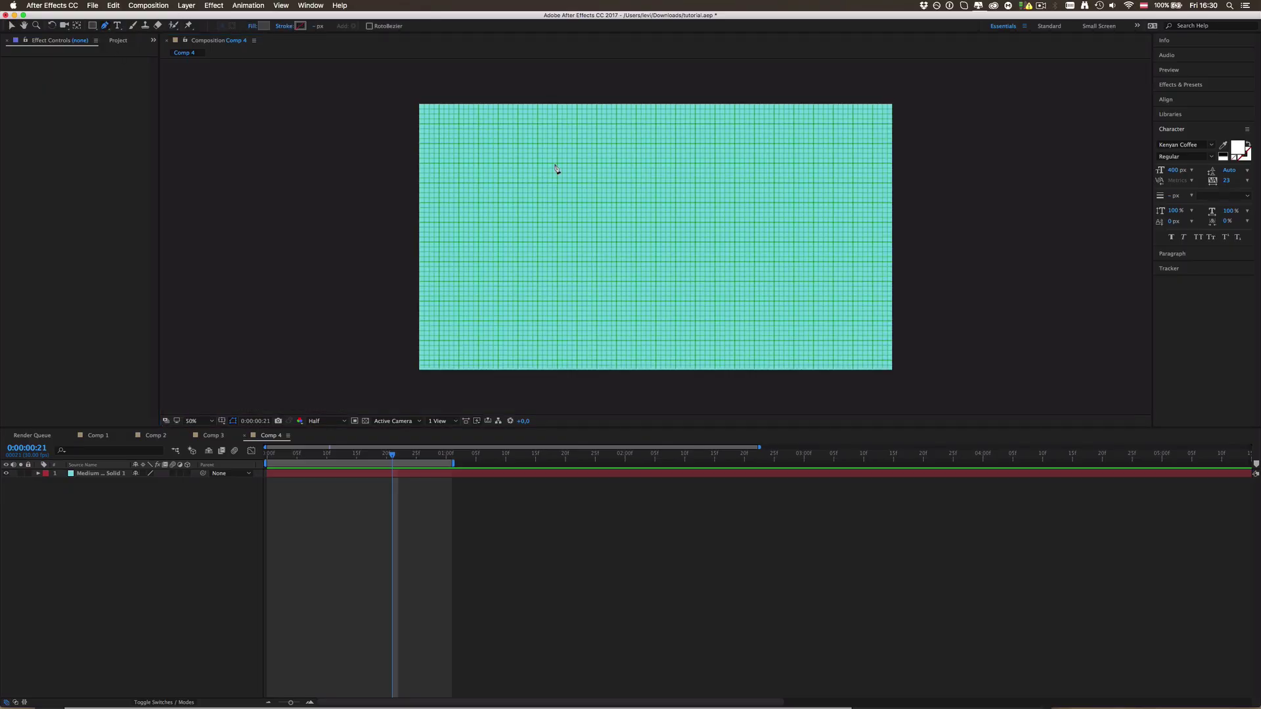
left_click(613, 190)
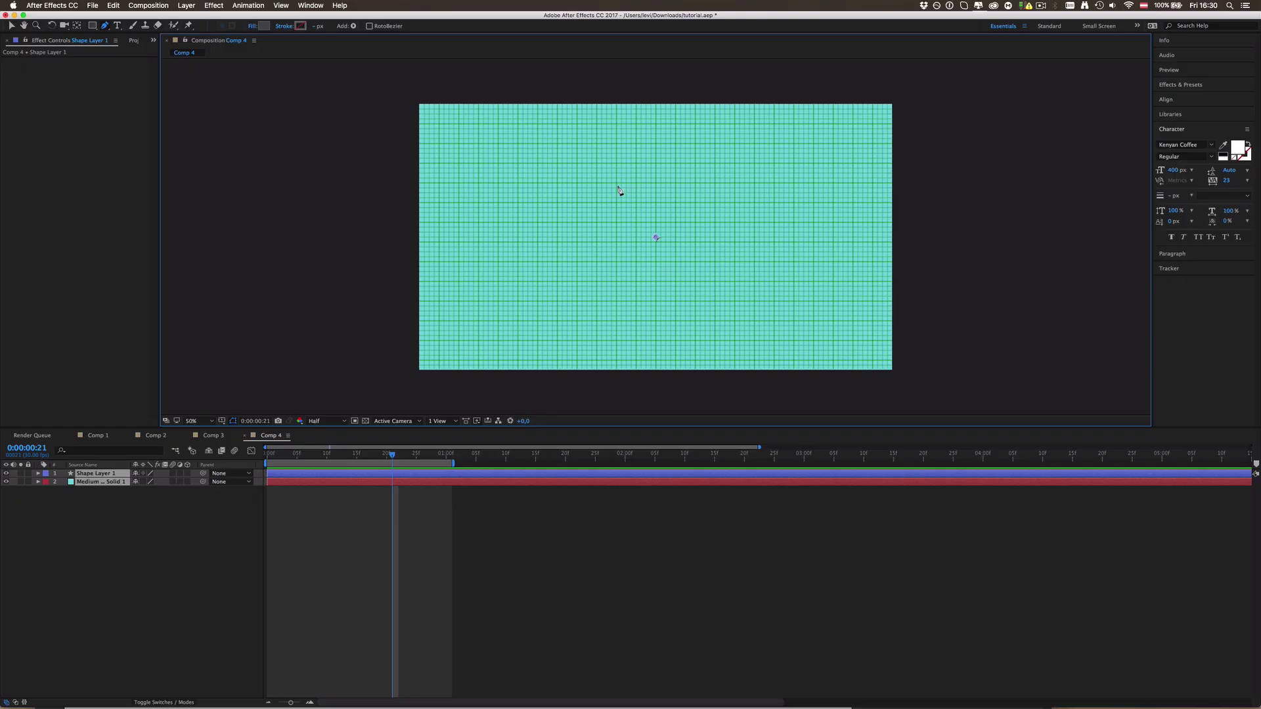
key("BackSpace")
left_click(612, 183)
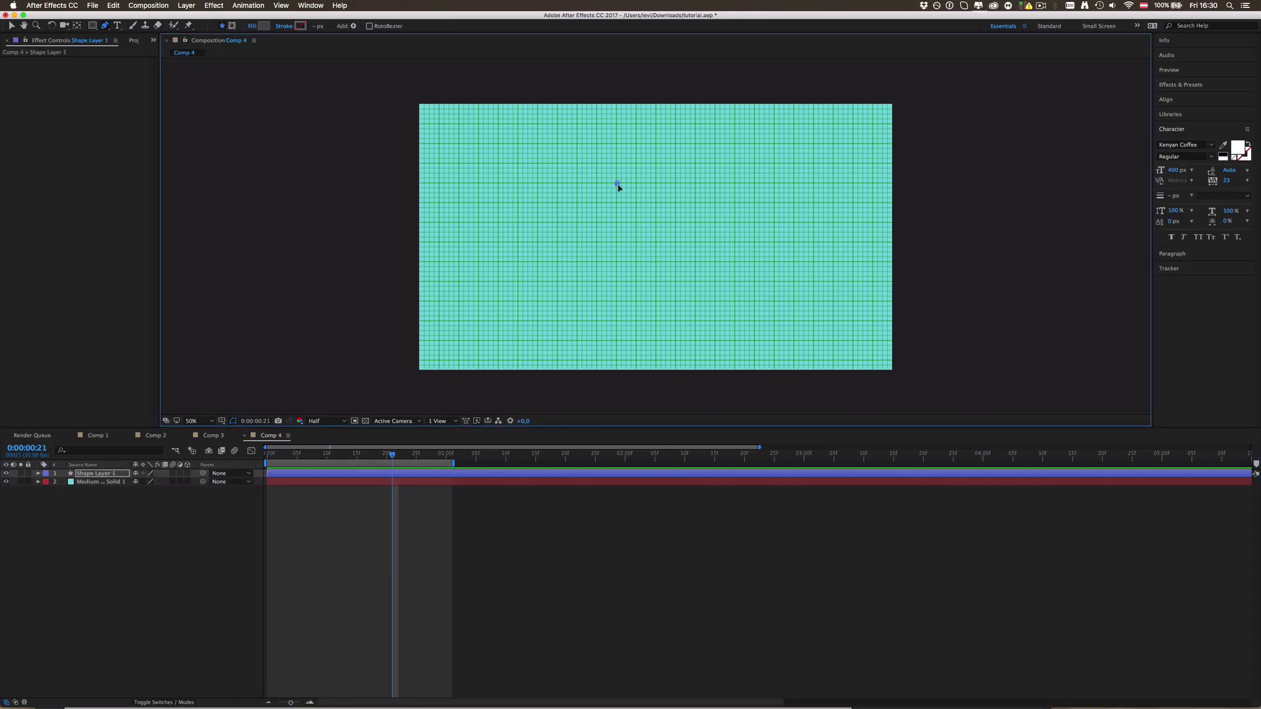
Extend the path straight down, across and back up to place the page's lower-left, lower-right and upper-right corners.
key("period")
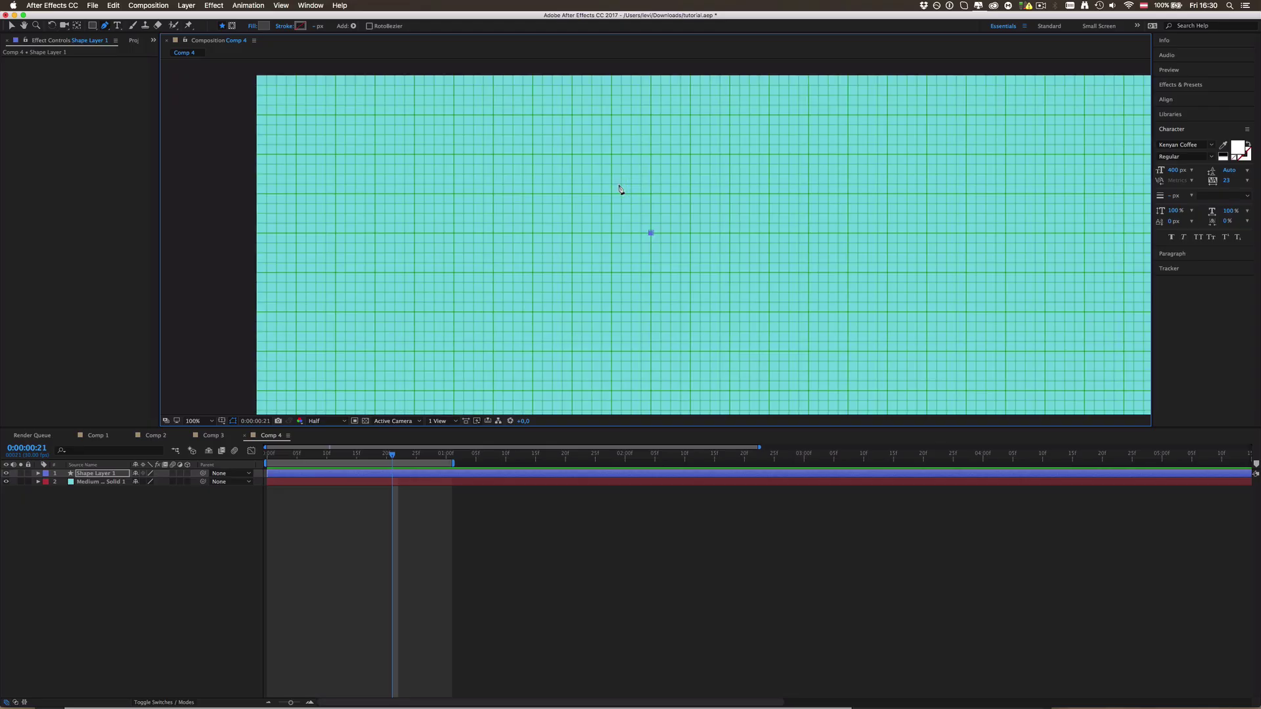
key("comma")
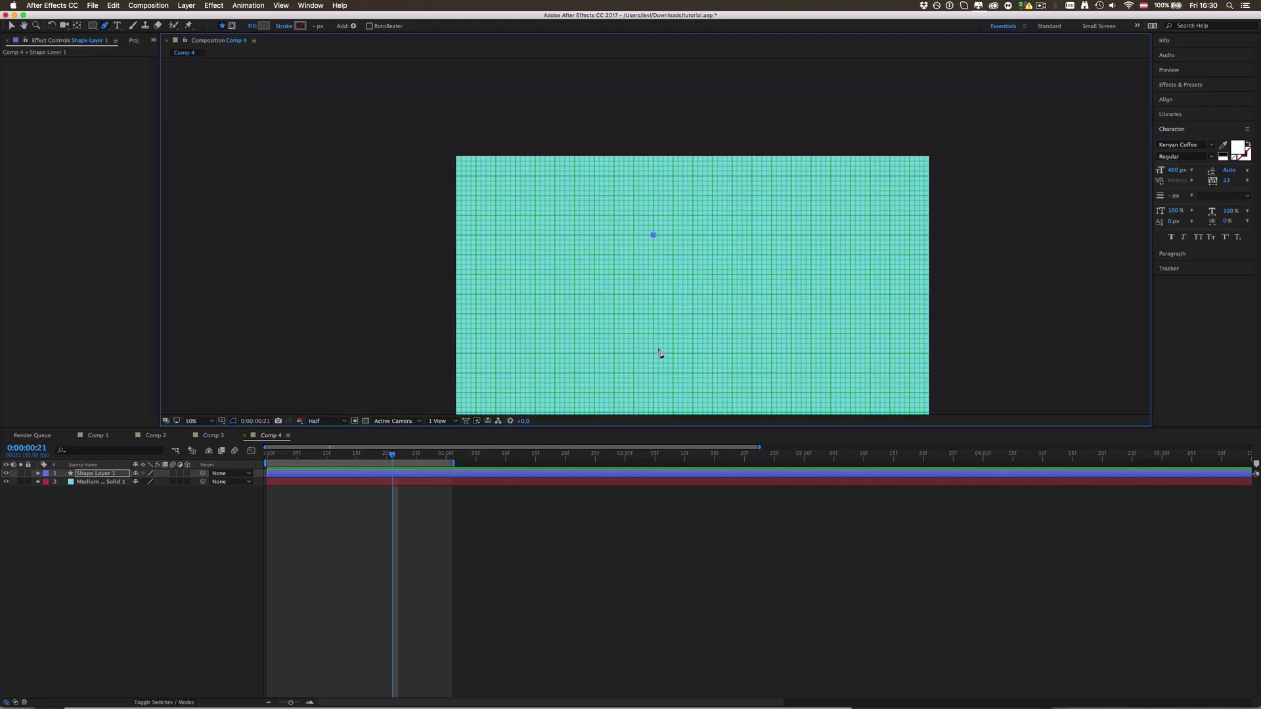
left_click(653, 335, "shift")
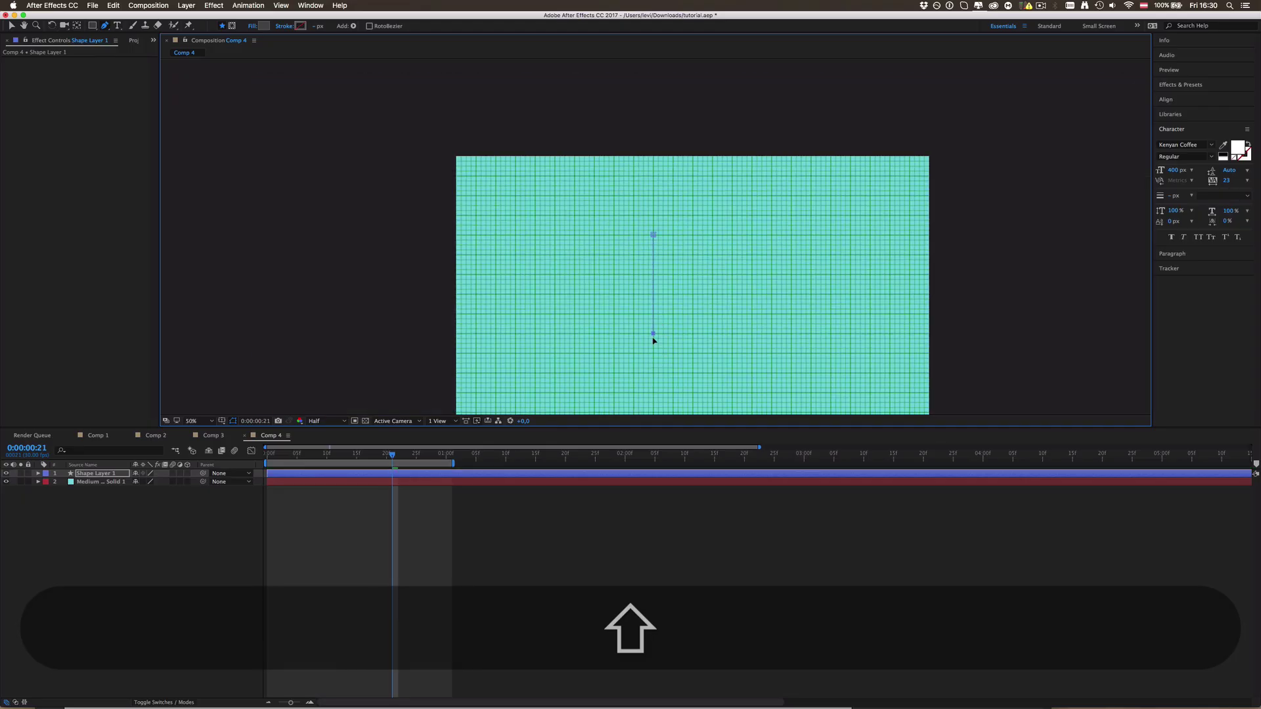
left_click(715, 333, "shift")
left_click_drag(715, 335, 715, 332)
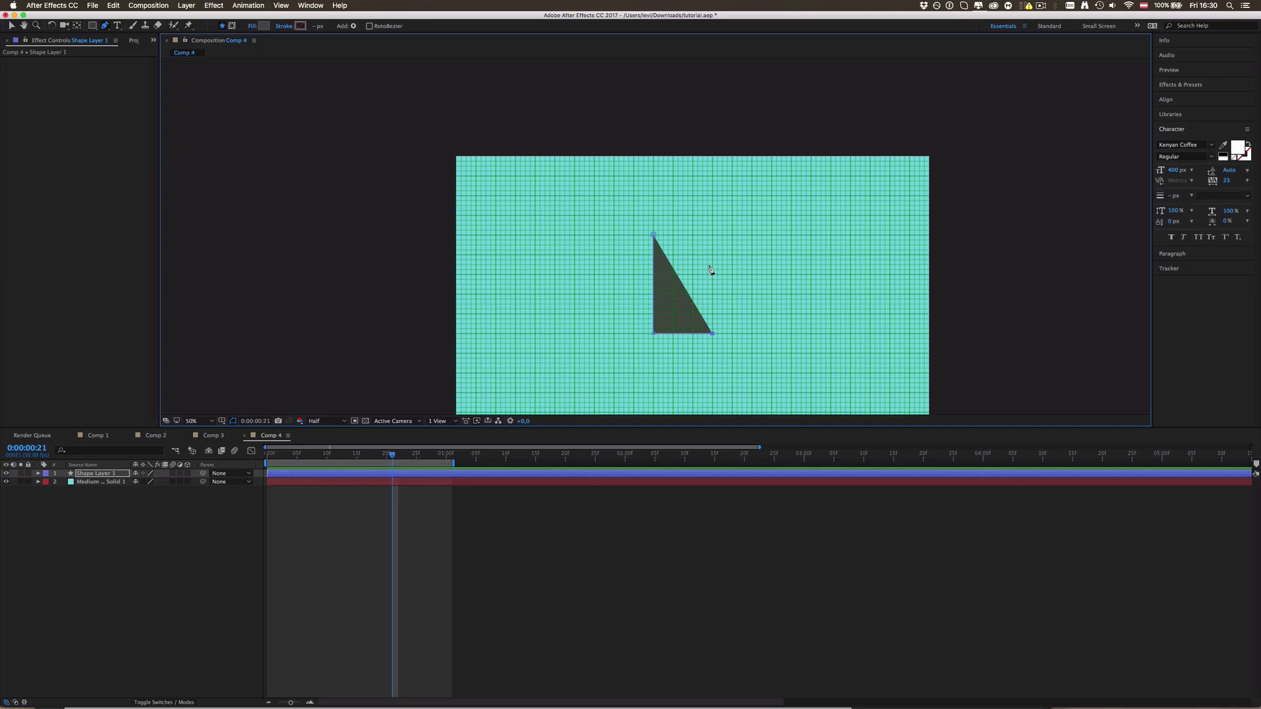
key("shift")
left_click(712, 238, "shift")
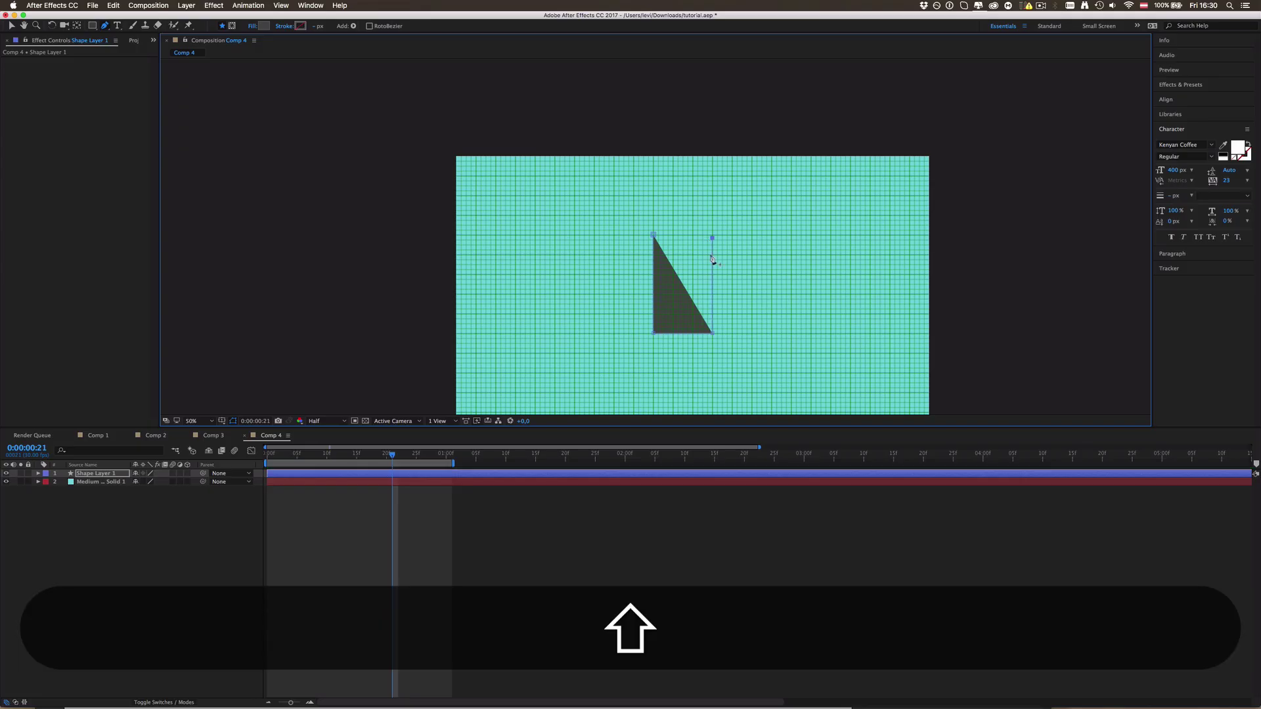
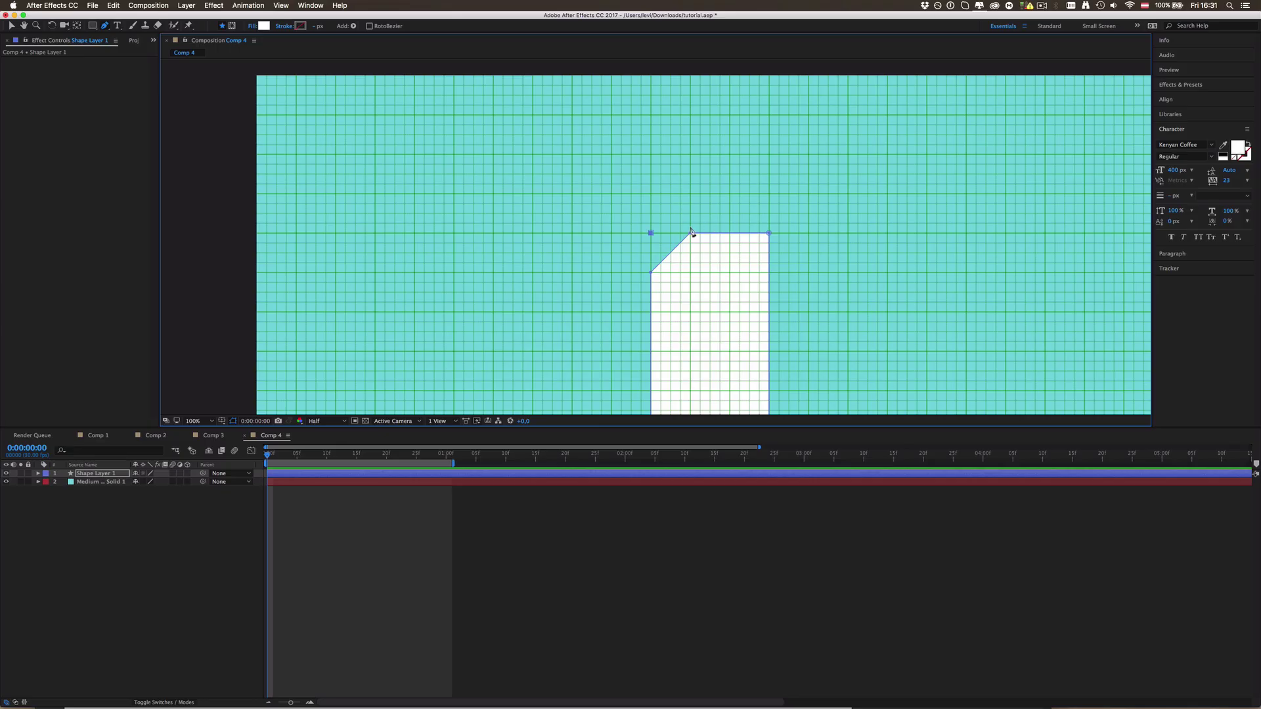
Draw a closed triangular flap over the page's cut corner, joining the two fold points and the missing corner point.
left_click(692, 233)
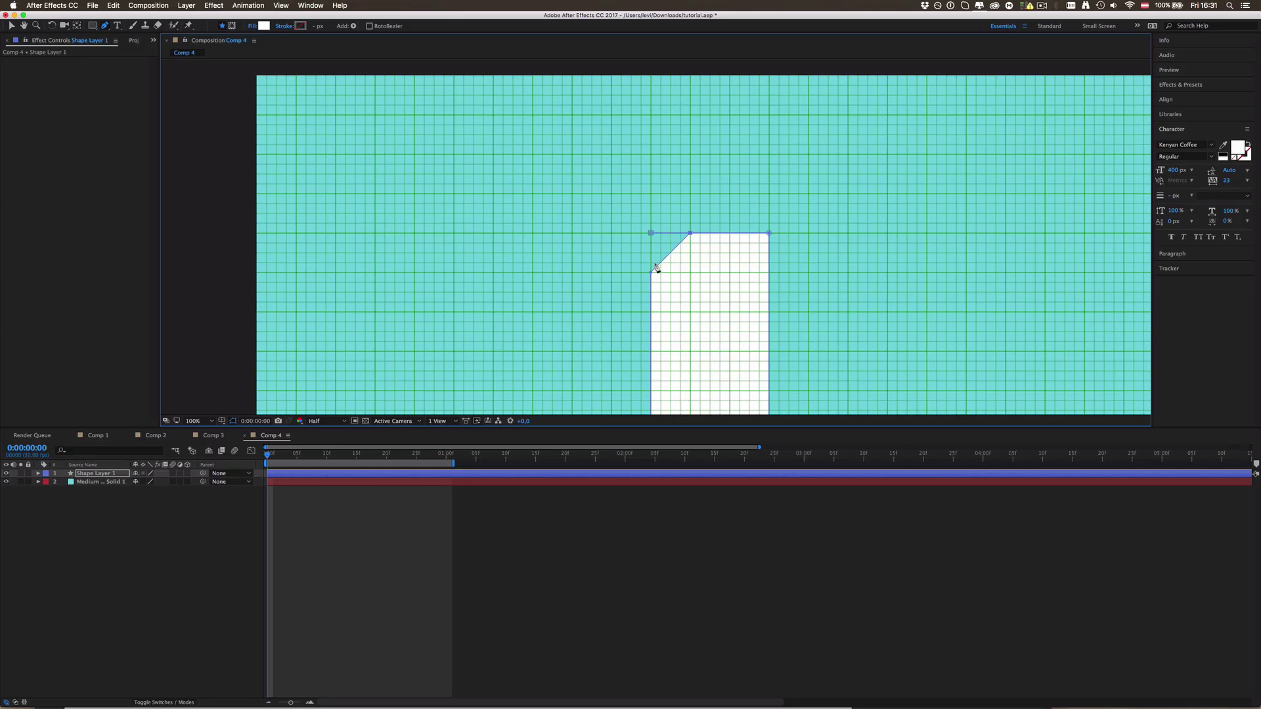
left_click(651, 272)
left_click(652, 233)
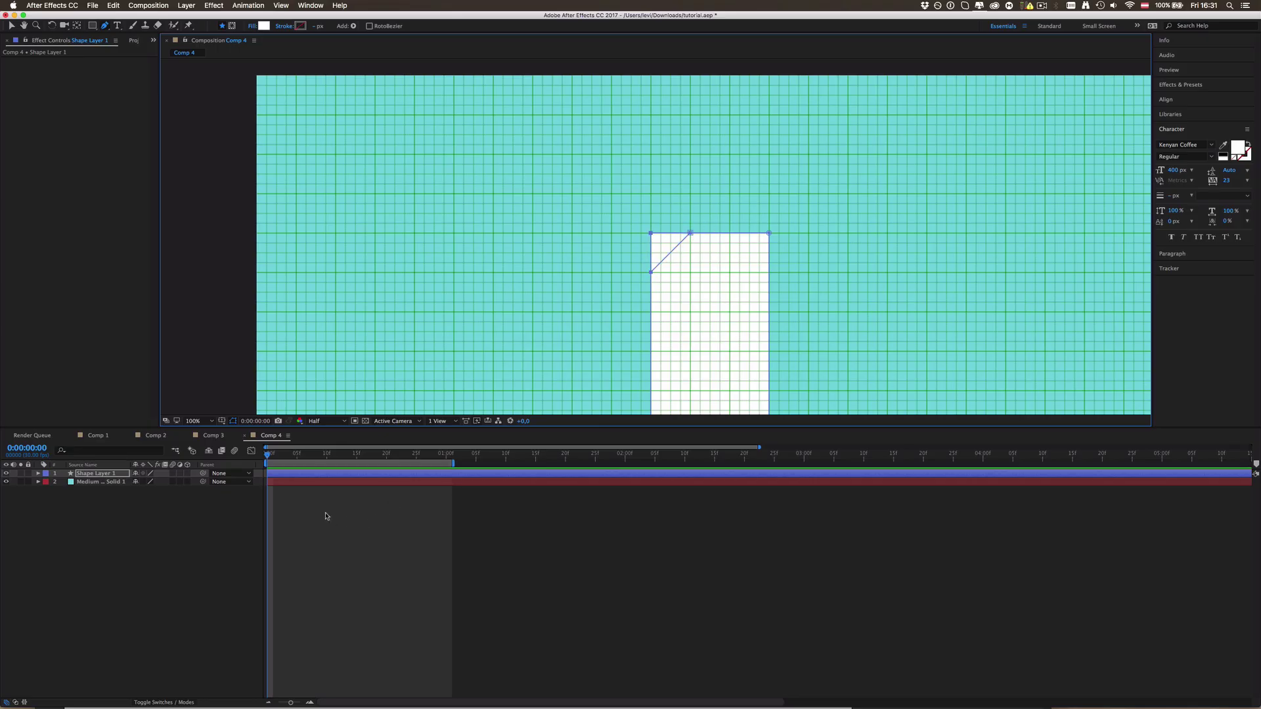
Reveal the Path property of Shape 2 in Shape Layer 1 and set its first keyframe at 0:00:00:00.
left_click(278, 473)
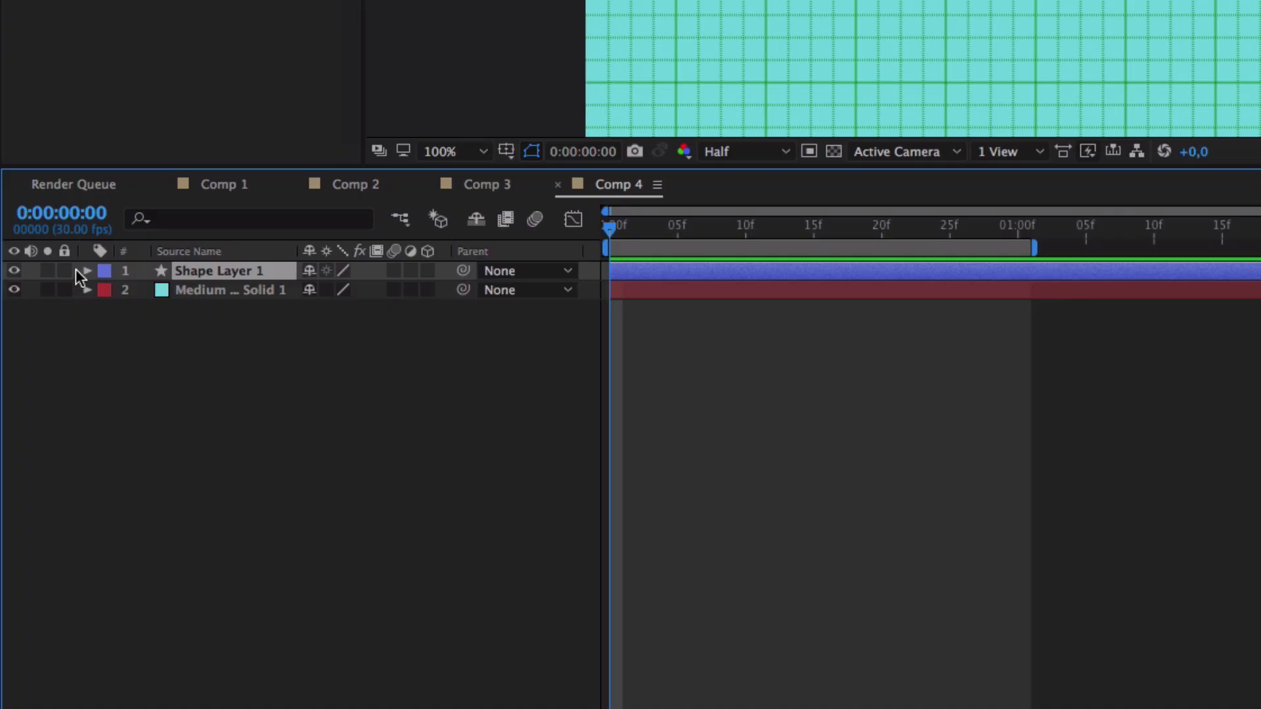
left_click(38, 474)
left_click(107, 290)
left_click(125, 309)
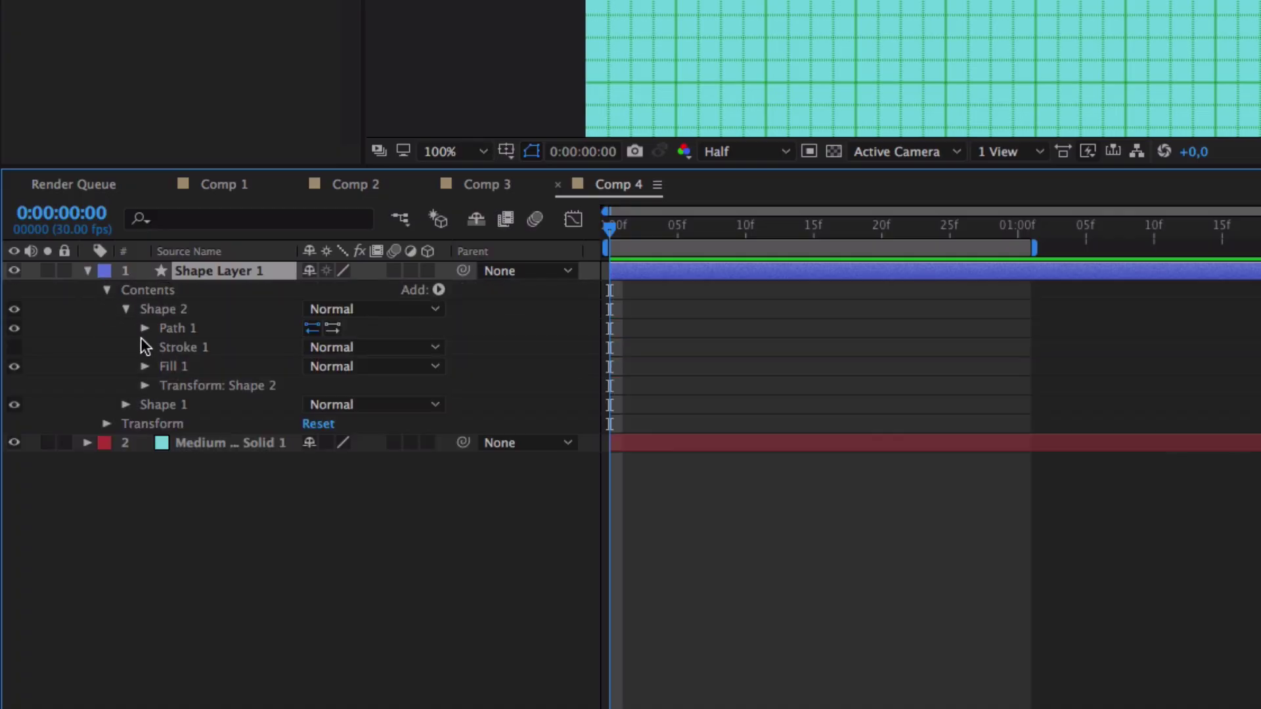
left_click(144, 329)
left_click(178, 348)
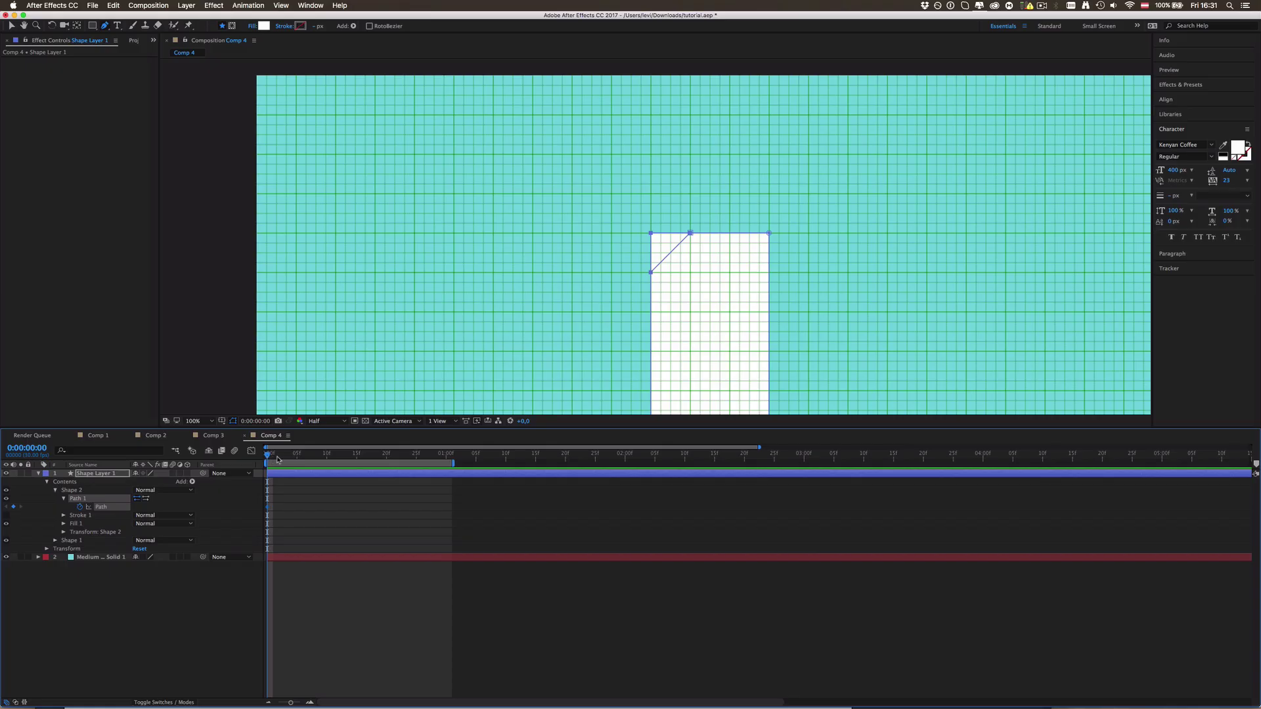
Keyframe the flap's corner point onto the middle of the fold line at 0:00:00:15 and to the inside grid corner at 0:00:01:00.
left_click(651, 229)
left_click_drag(288, 458, 357, 458)
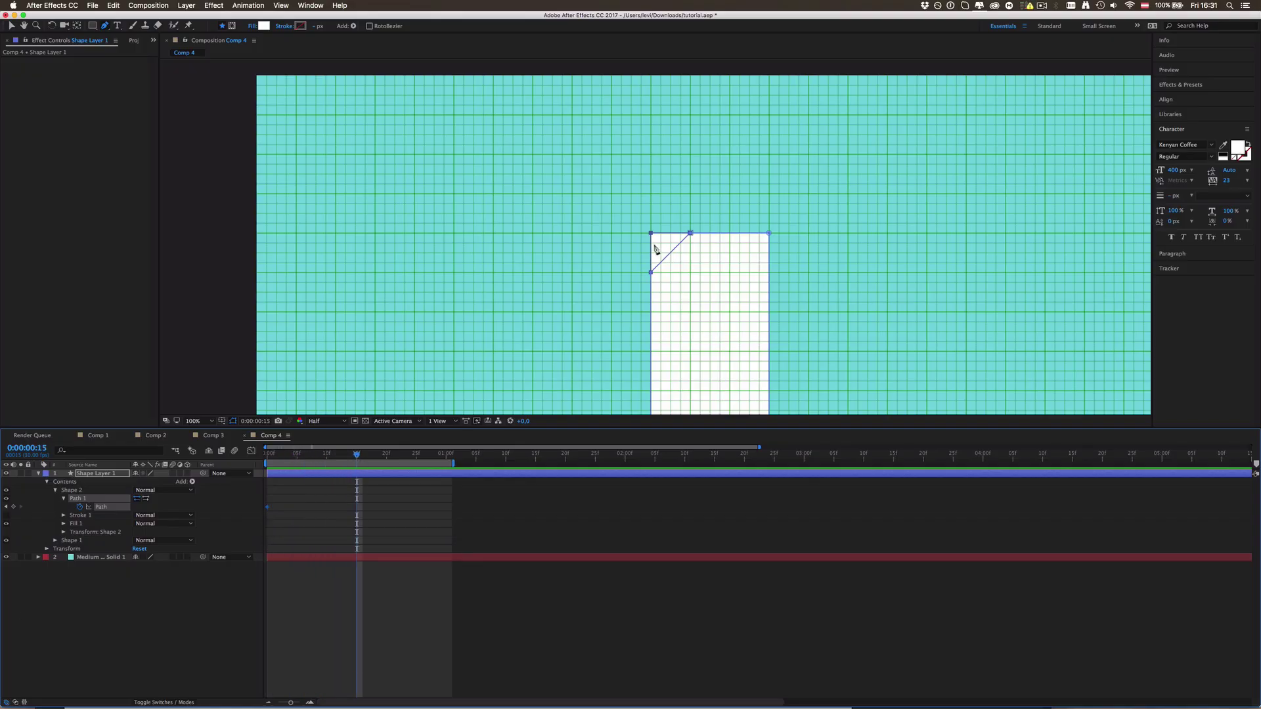
left_click_drag(653, 236, 673, 256)
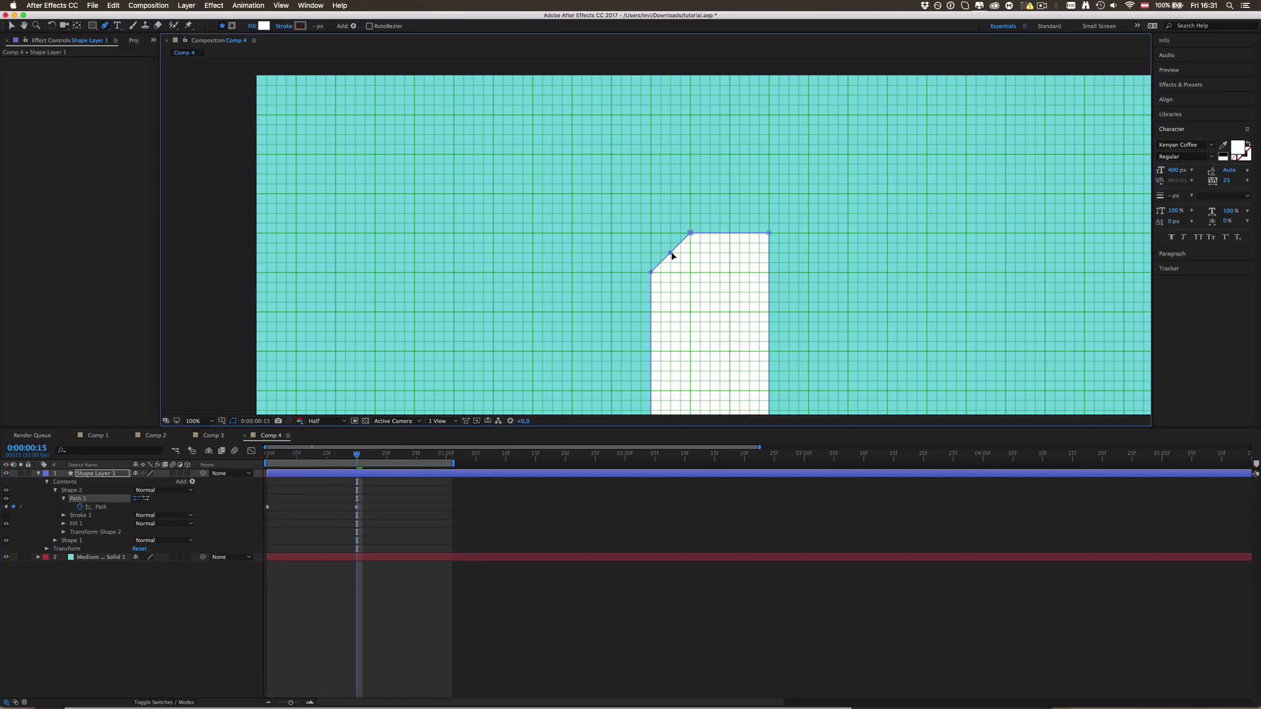
left_click(446, 456)
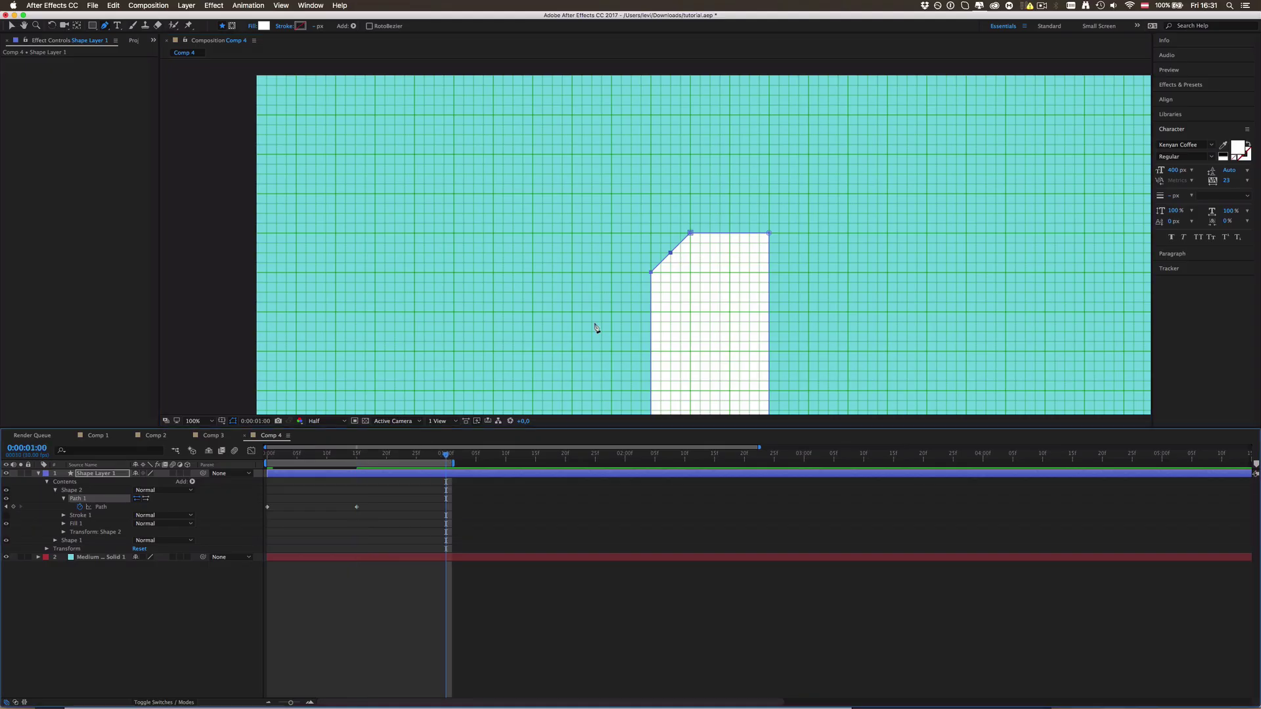
left_click_drag(670, 253, 692, 272)
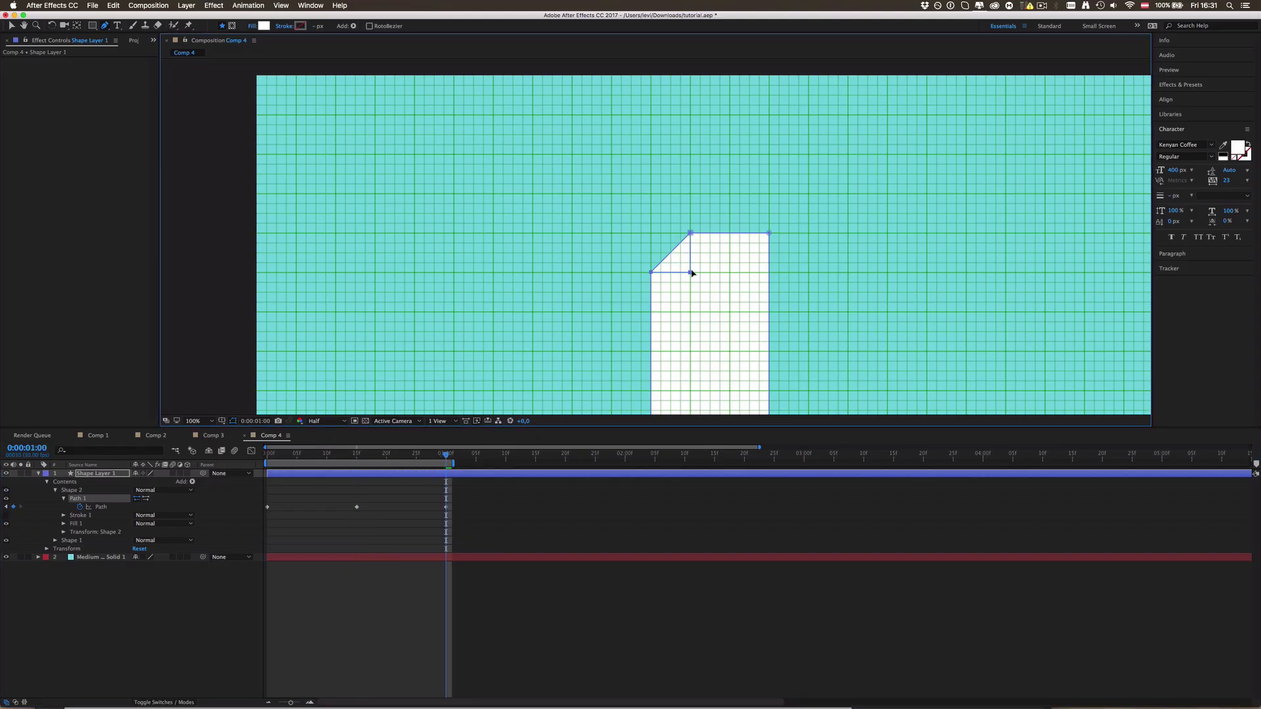
Deselect the shape layer and preview the flap's folding motion.
left_click(417, 496)
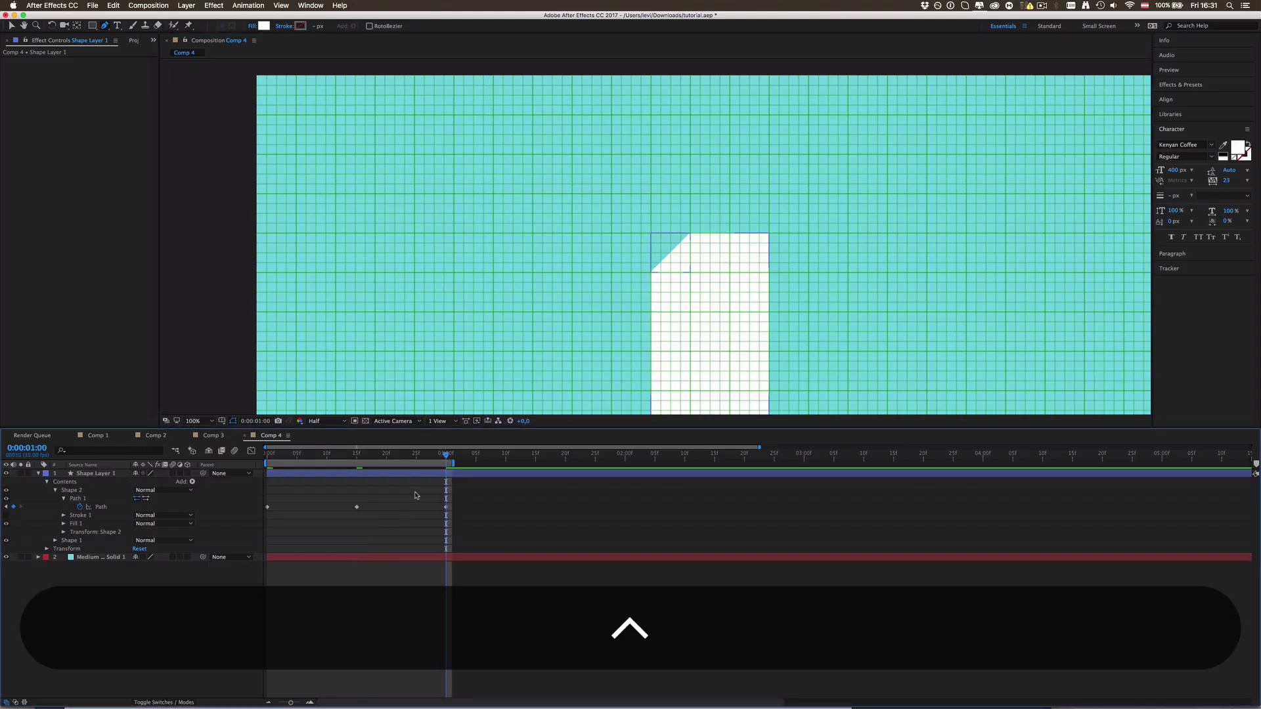
key("ctrl+0")
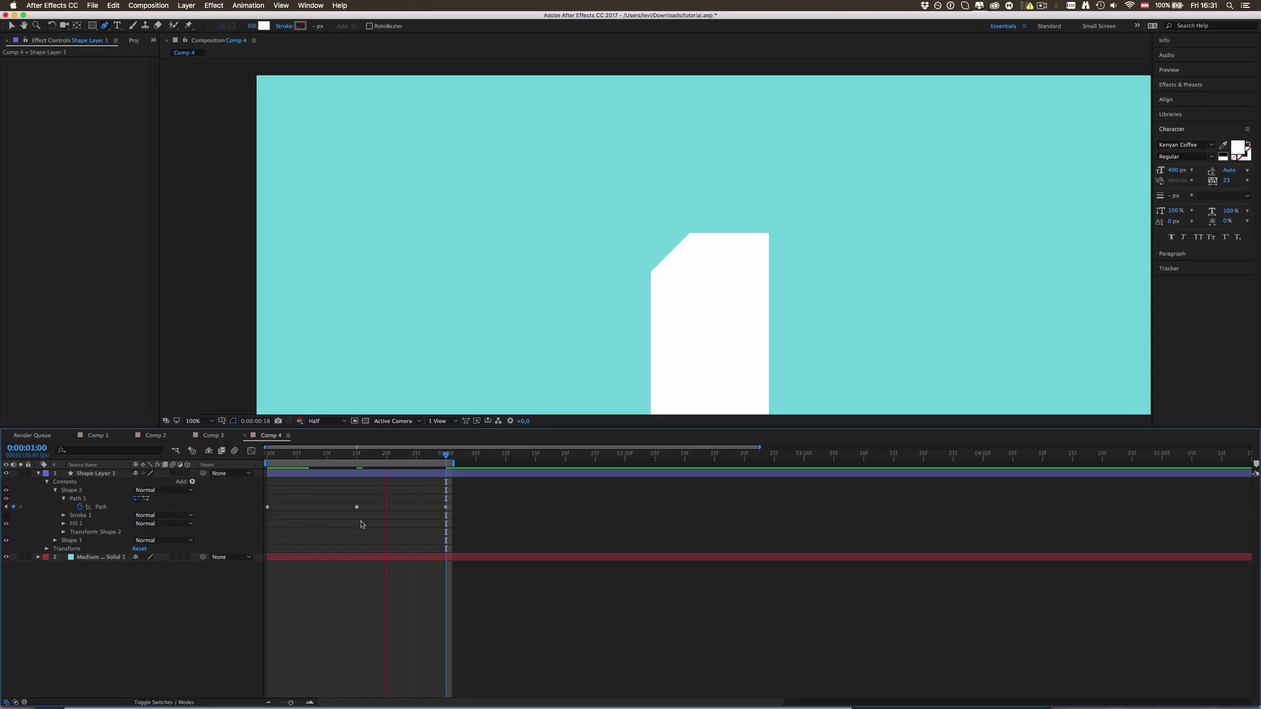
key("space")
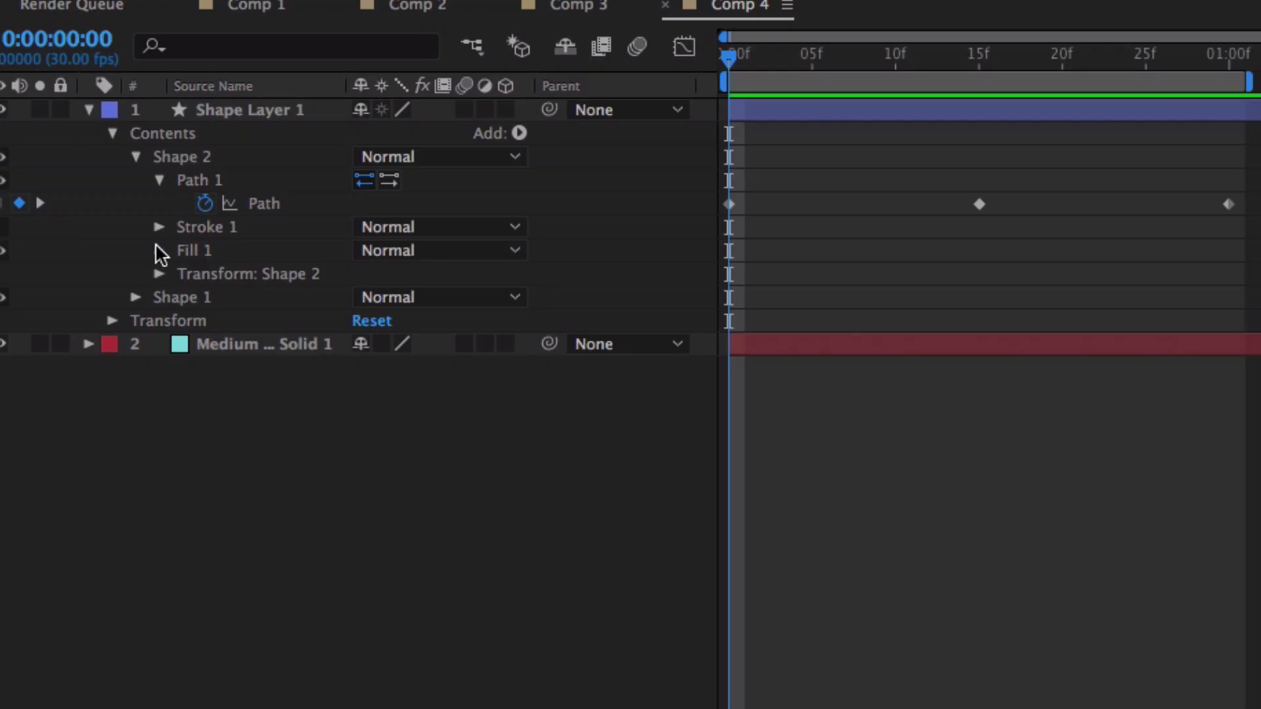
Keyframe the Color of Shape 2's Fill 1 as white at 0:00:00:00 and as grey at 0:00:00:15.
left_click(63, 523)
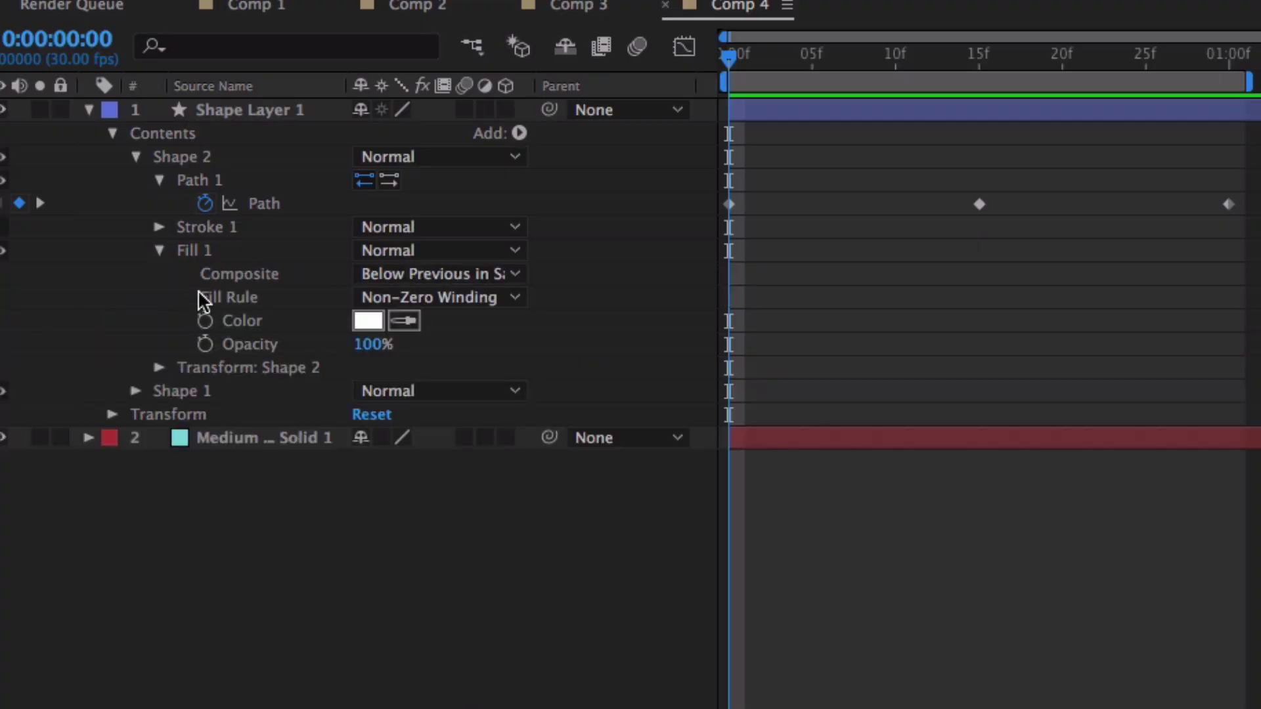
left_click(205, 322)
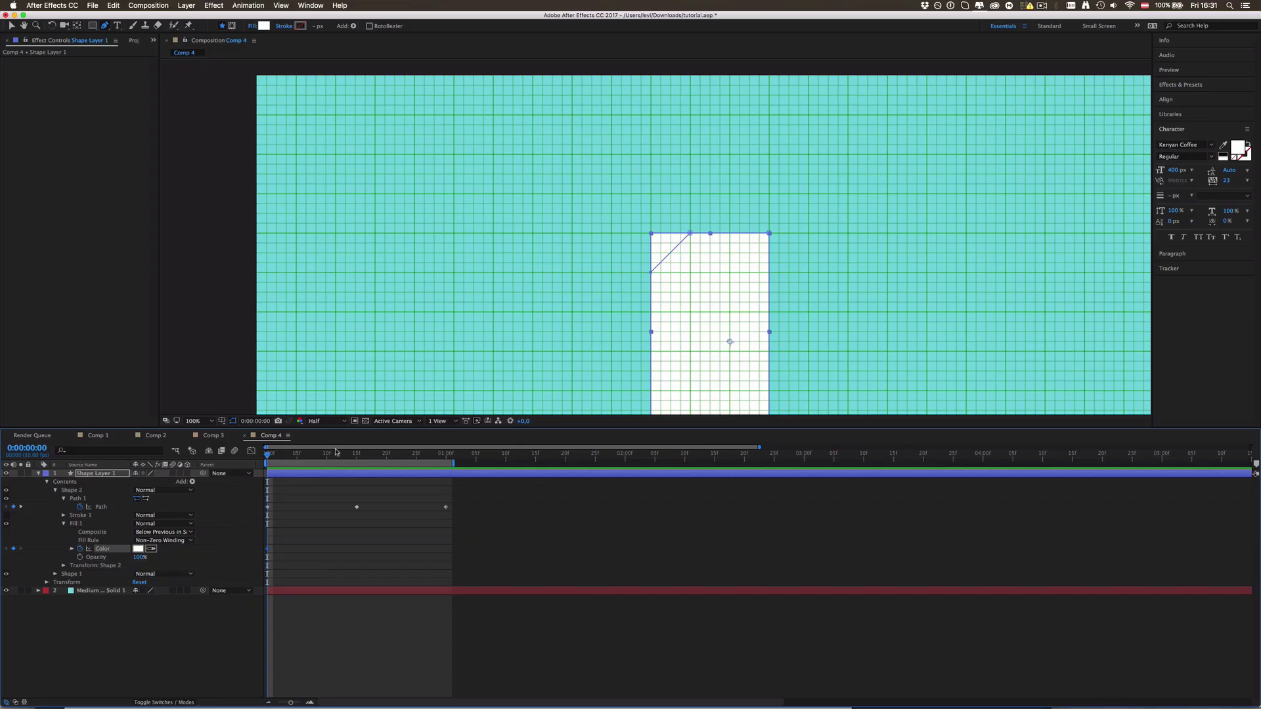
left_click(330, 454)
left_click_drag(330, 454, 356, 455)
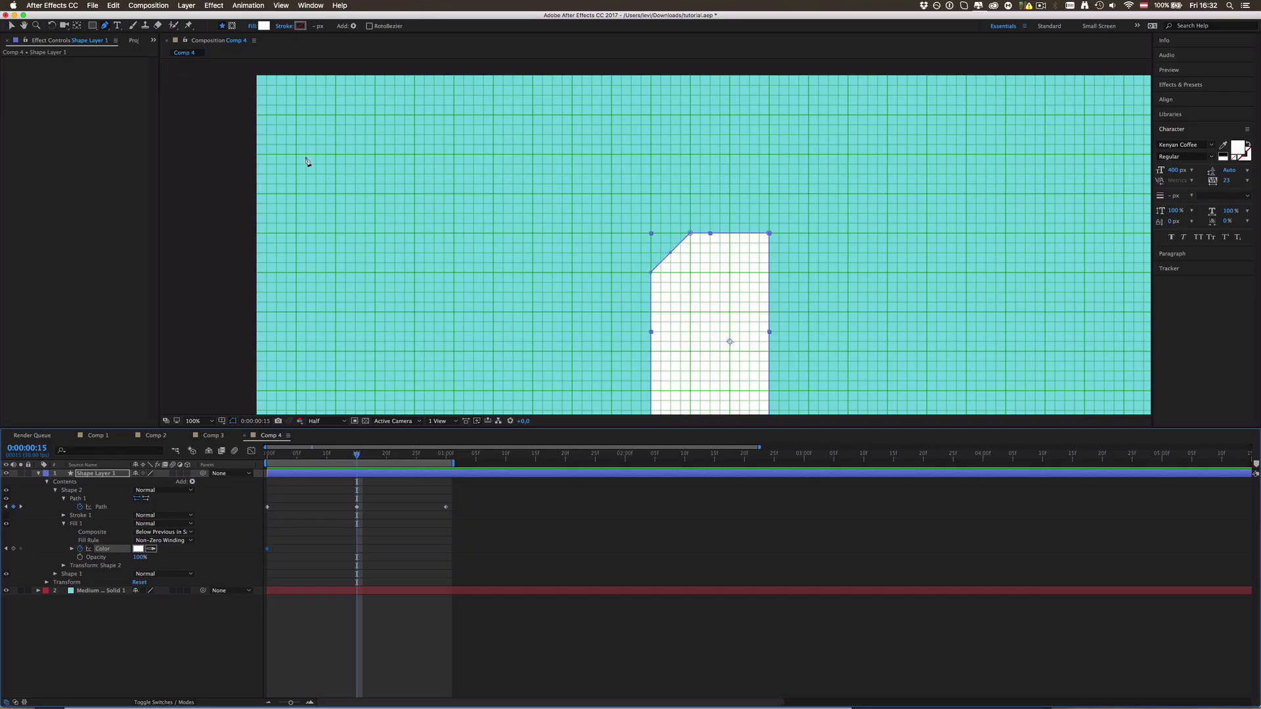
left_click(264, 26)
left_click_drag(44, 91, 1, 105)
left_click(225, 77)
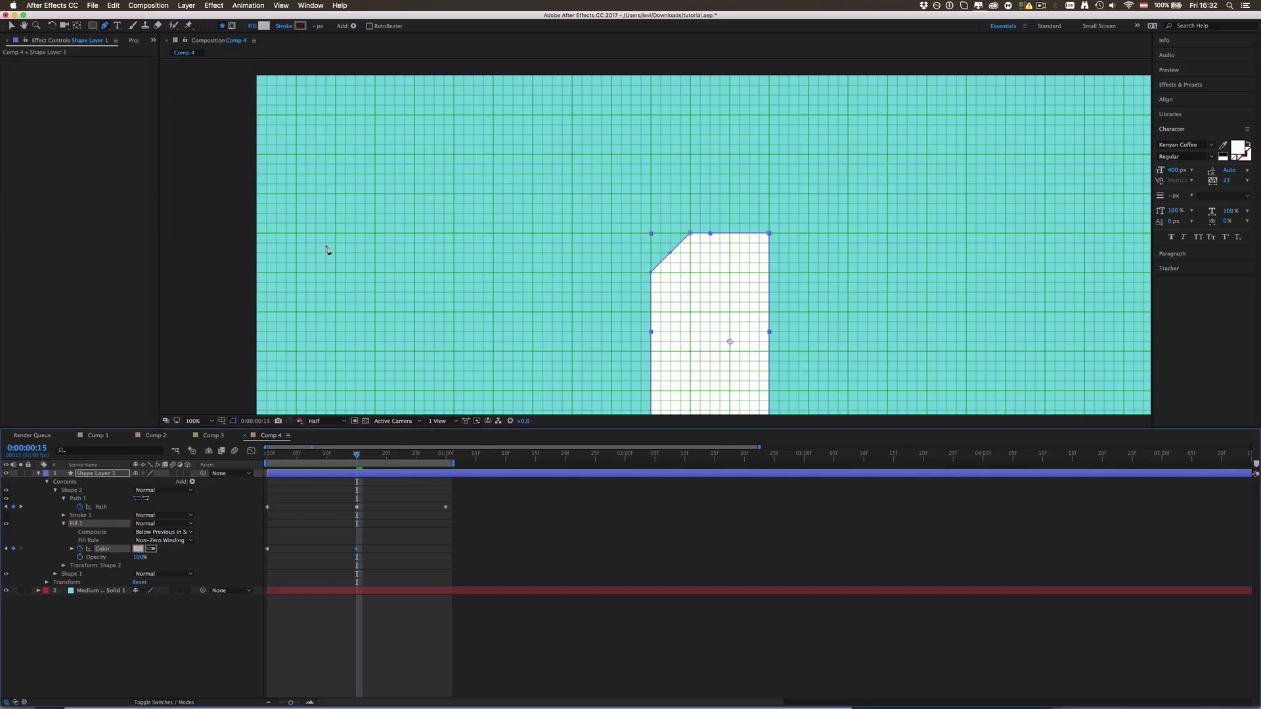
Set the flap's fill color to light grey, RGB 233, 233, 233, at 0:00:01:00.
left_click(446, 456)
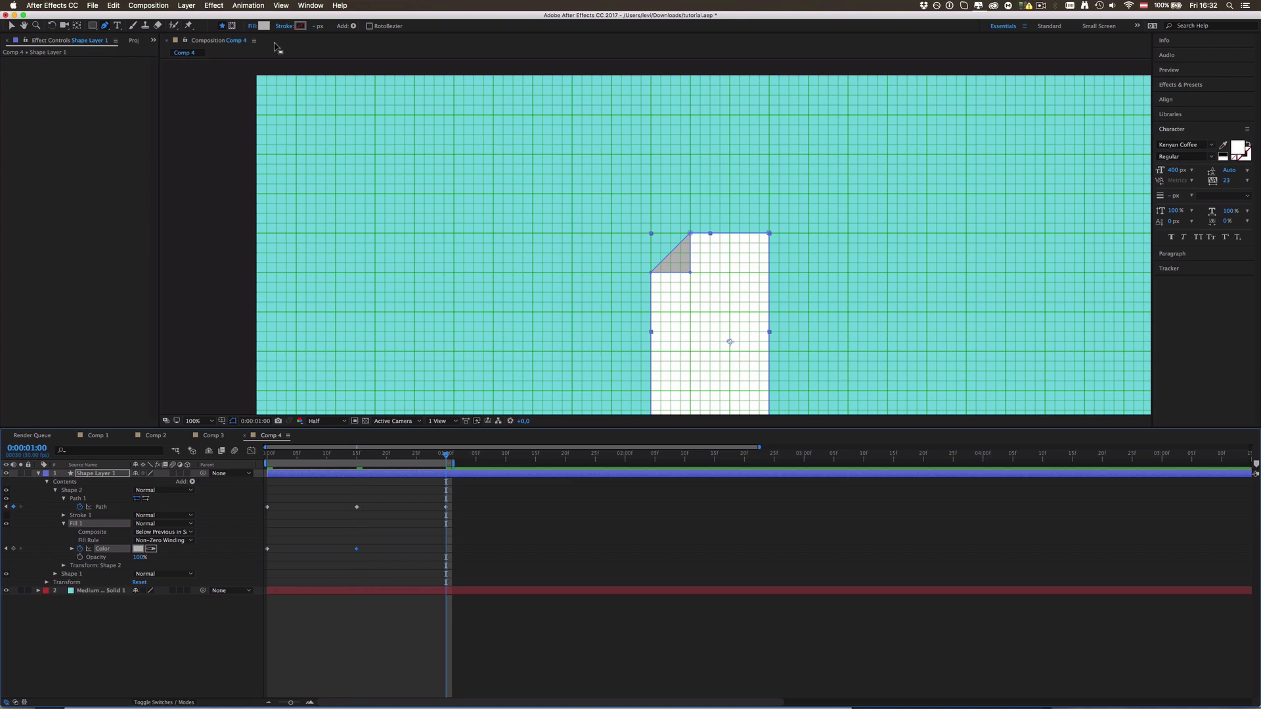
left_click(256, 28)
left_click(9, 86)
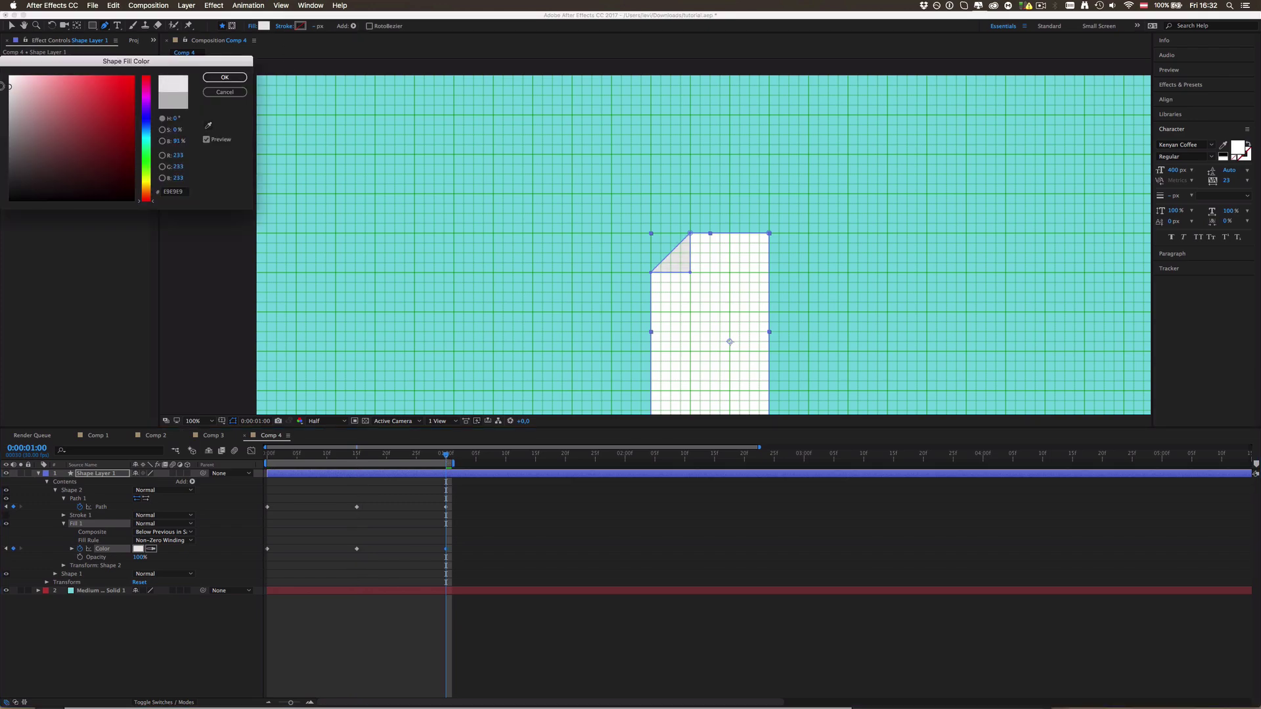
left_click(225, 77)
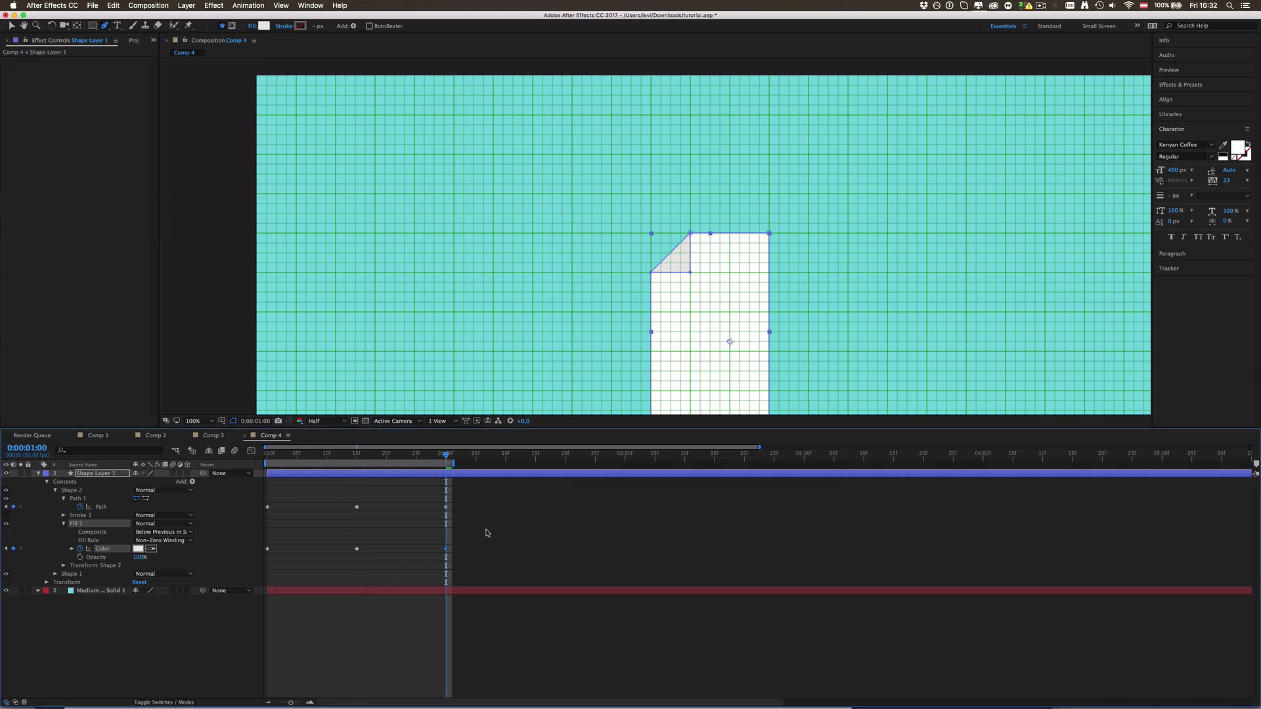
Easy Ease all Path and Color keyframes, pull the Path speed curve into a single peak at 0:00:00:15, and preview it.
left_click_drag(468, 504, 253, 558)
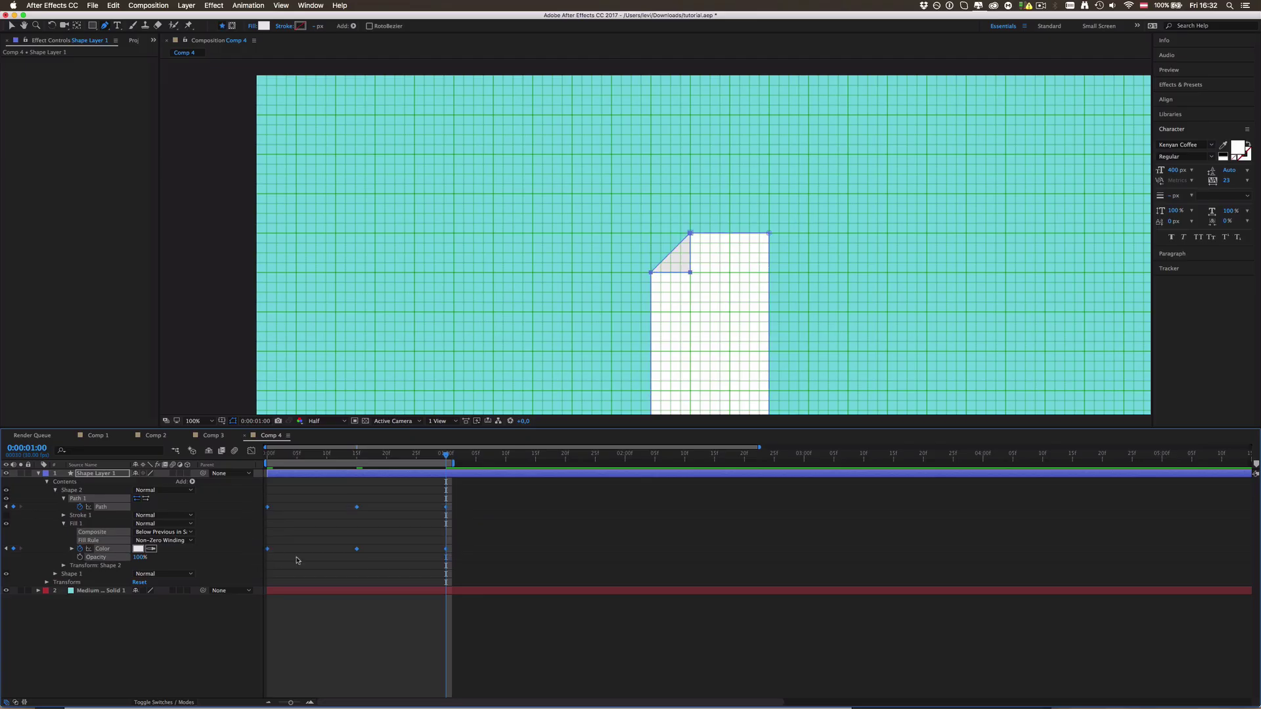
key("F9")
left_click_drag(464, 504, 262, 521)
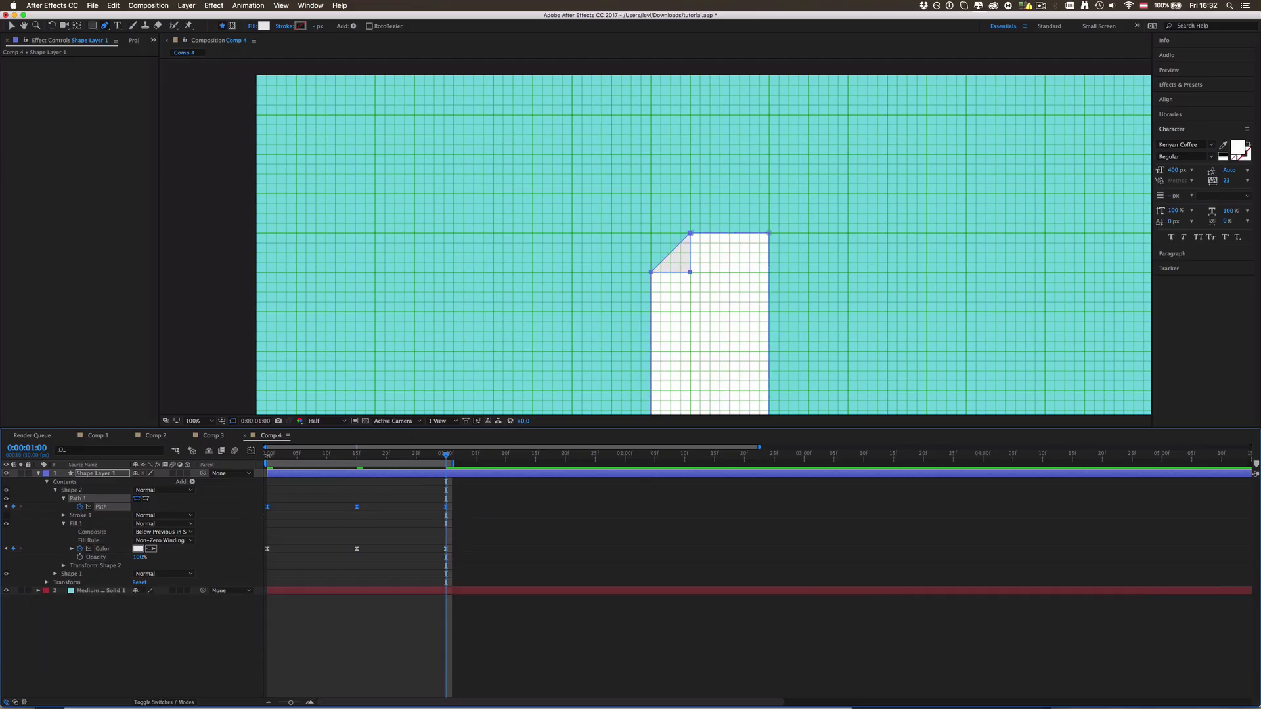
left_click(252, 451)
key("v")
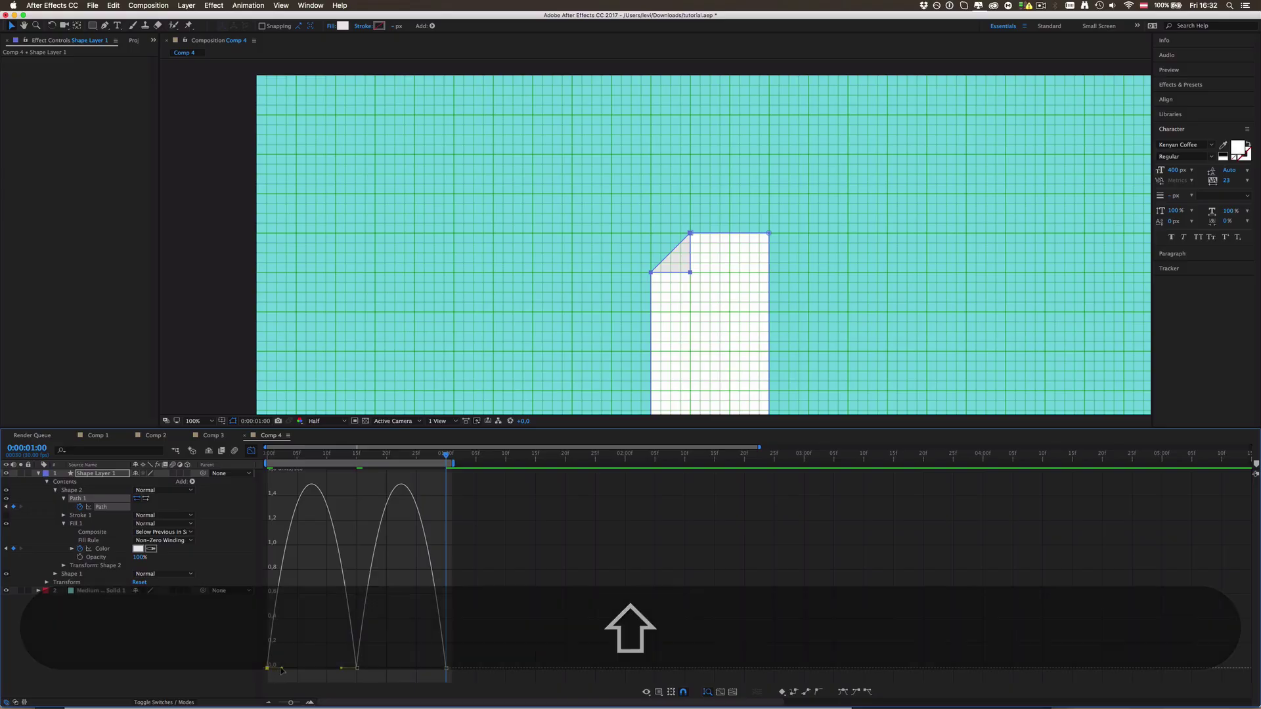
left_click_drag(281, 669, 413, 673)
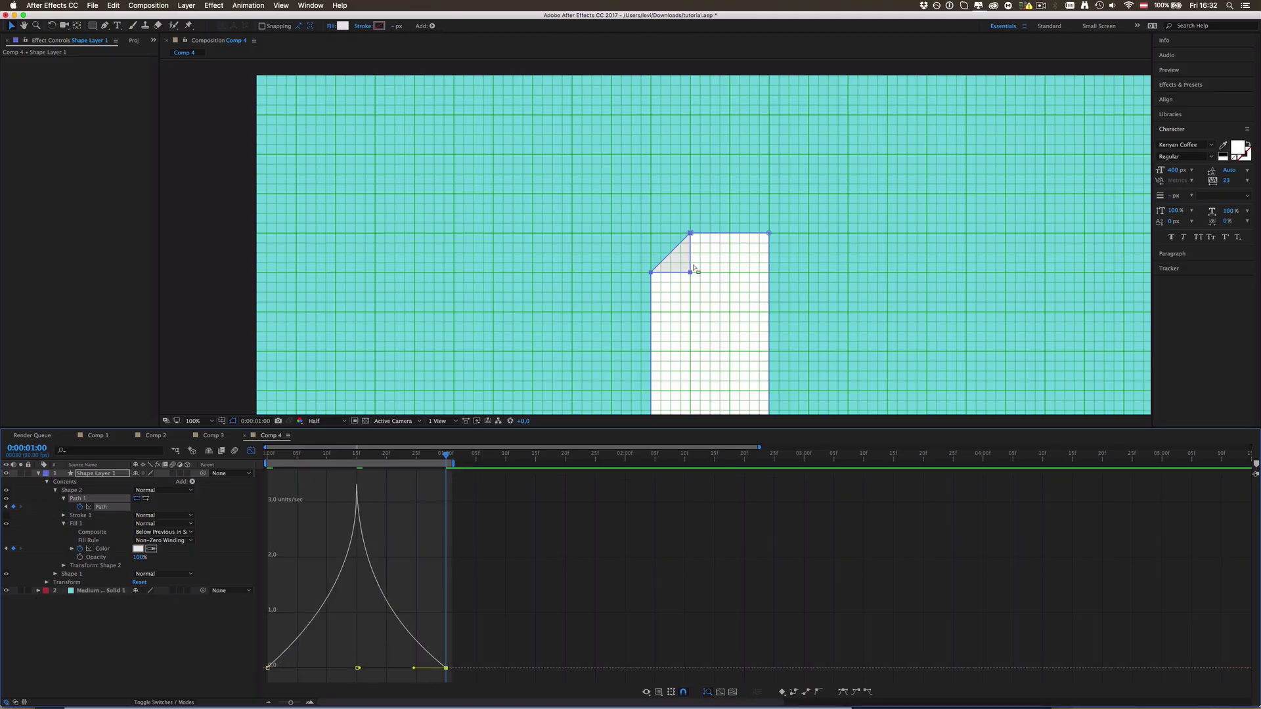
key("ctrl+0")
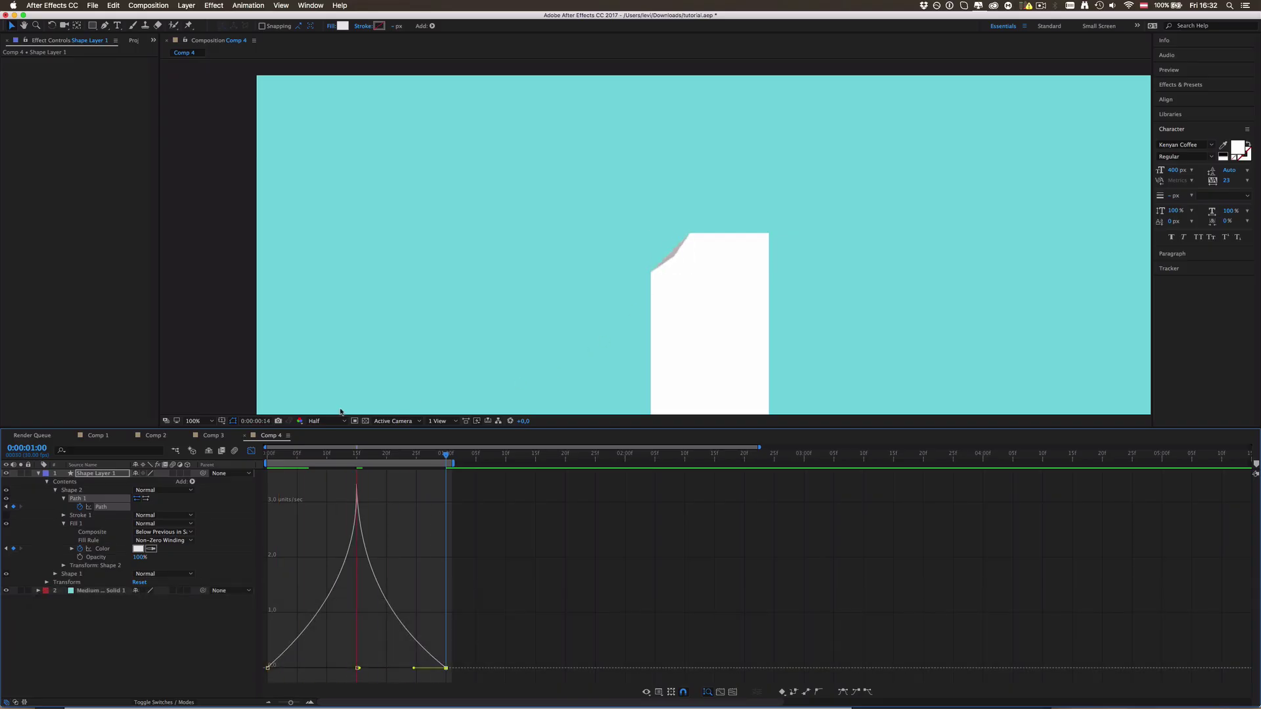
key("space")
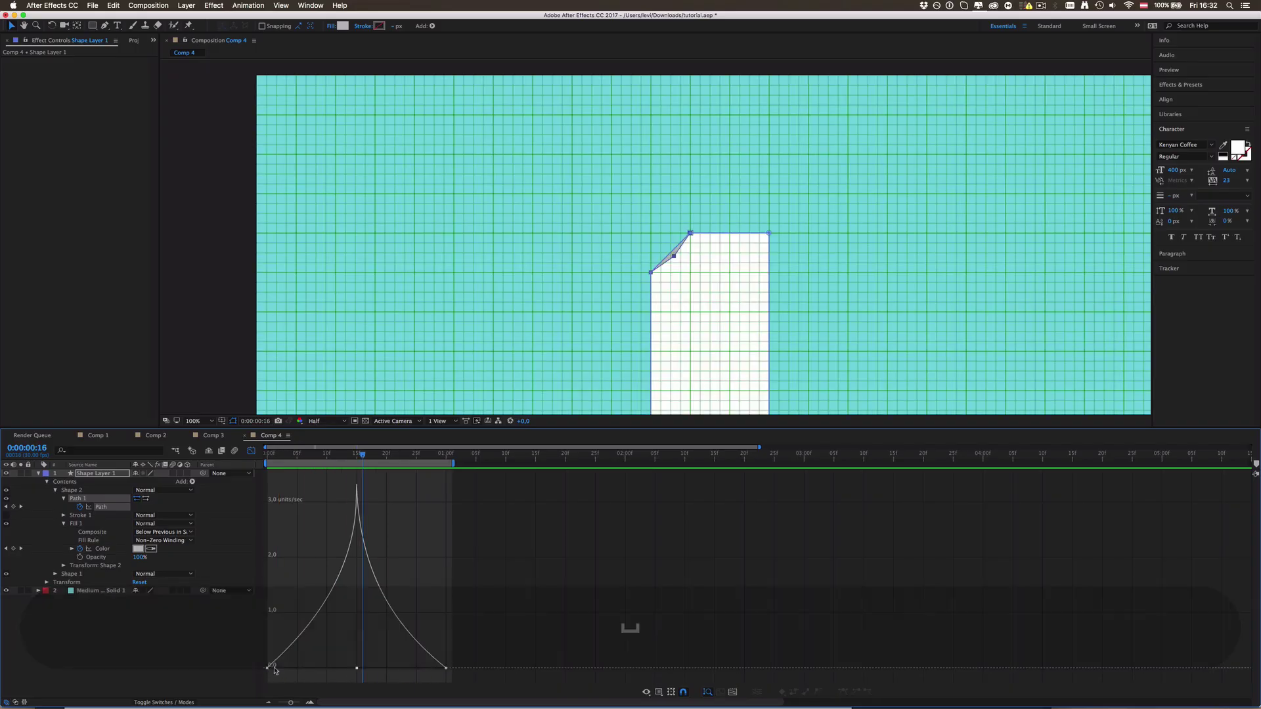
Sharpen the Path speed peak by lengthening the first and last keyframes' ease handles, and preview the fold.
left_click(274, 668)
left_click_drag(299, 670, 328, 670)
left_click(446, 669)
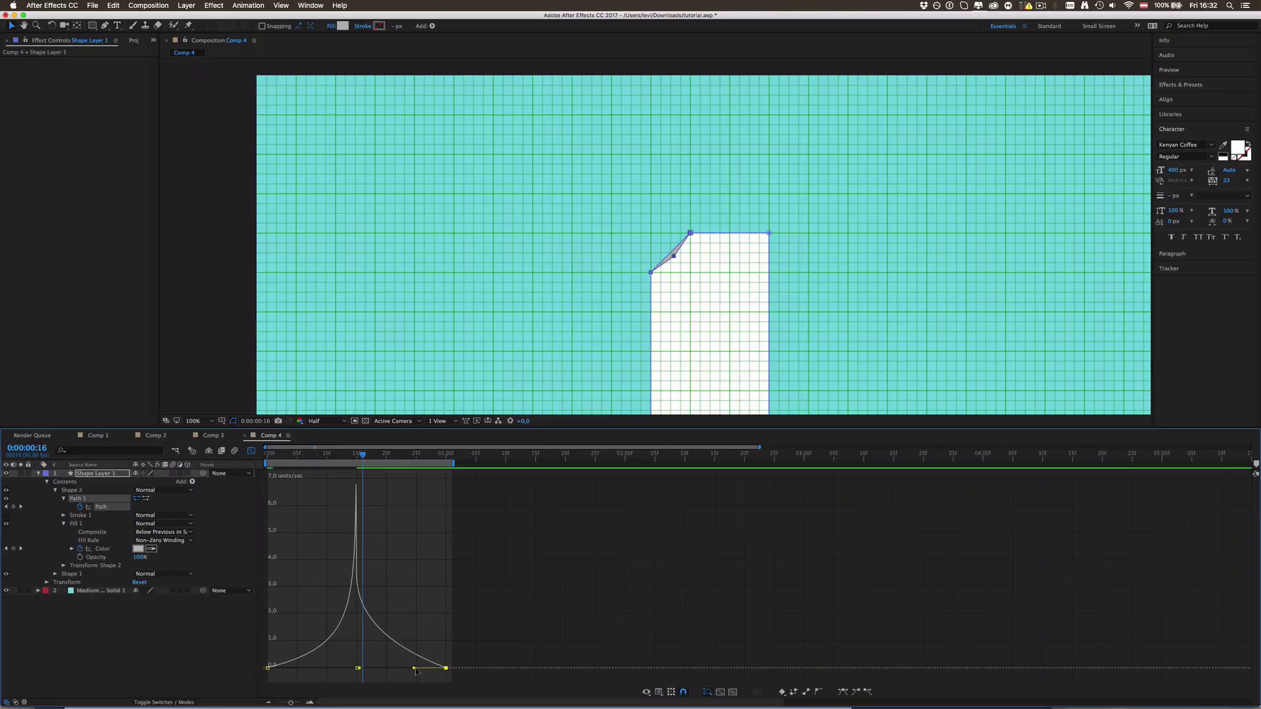
left_click_drag(416, 671, 410, 671)
key("ctrl+0")
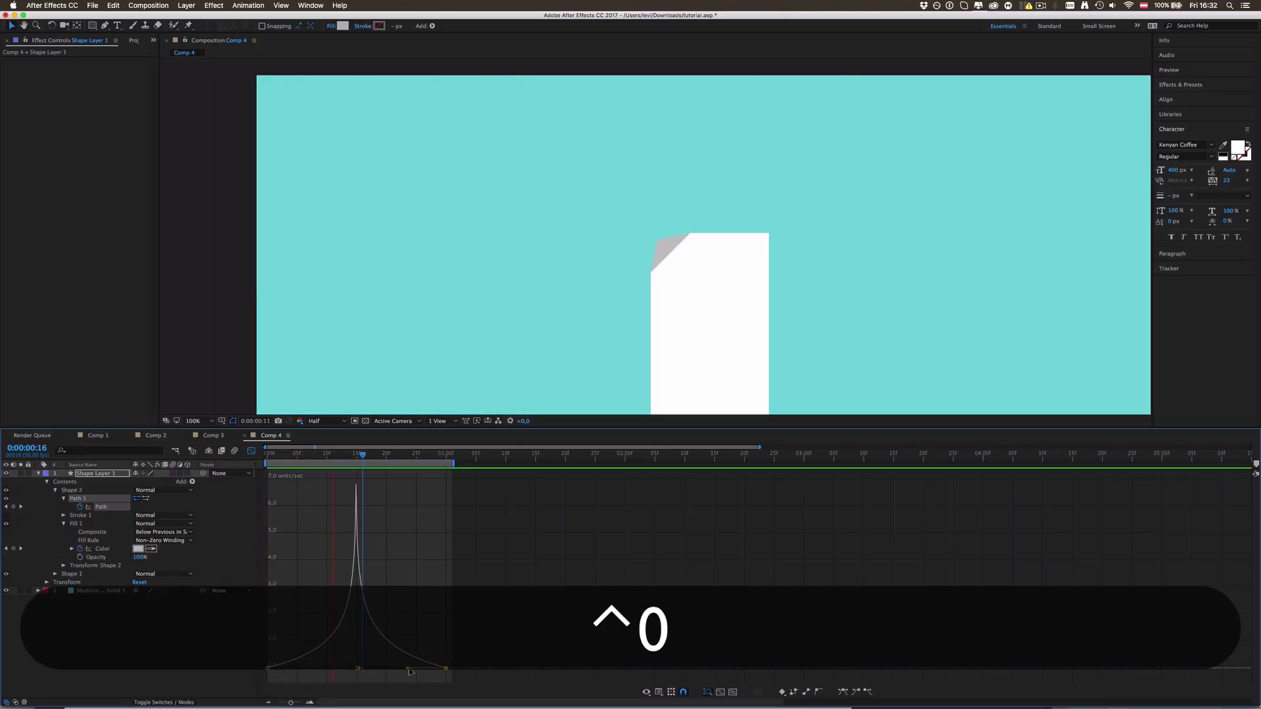
key("space")
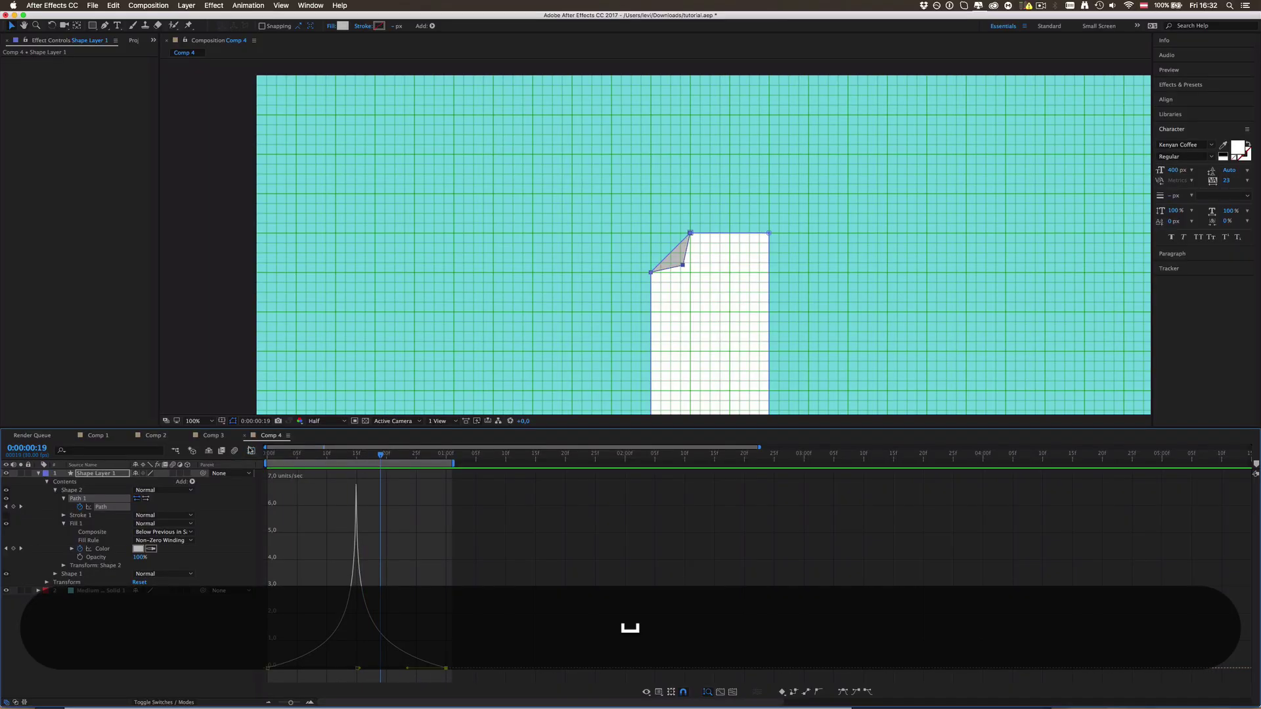
Shape the Color keyframes' speed curve into a sharp peak at 0:00:00:15 like the Path's, and preview the fold.
left_click(250, 450)
left_click_drag(464, 546, 248, 555)
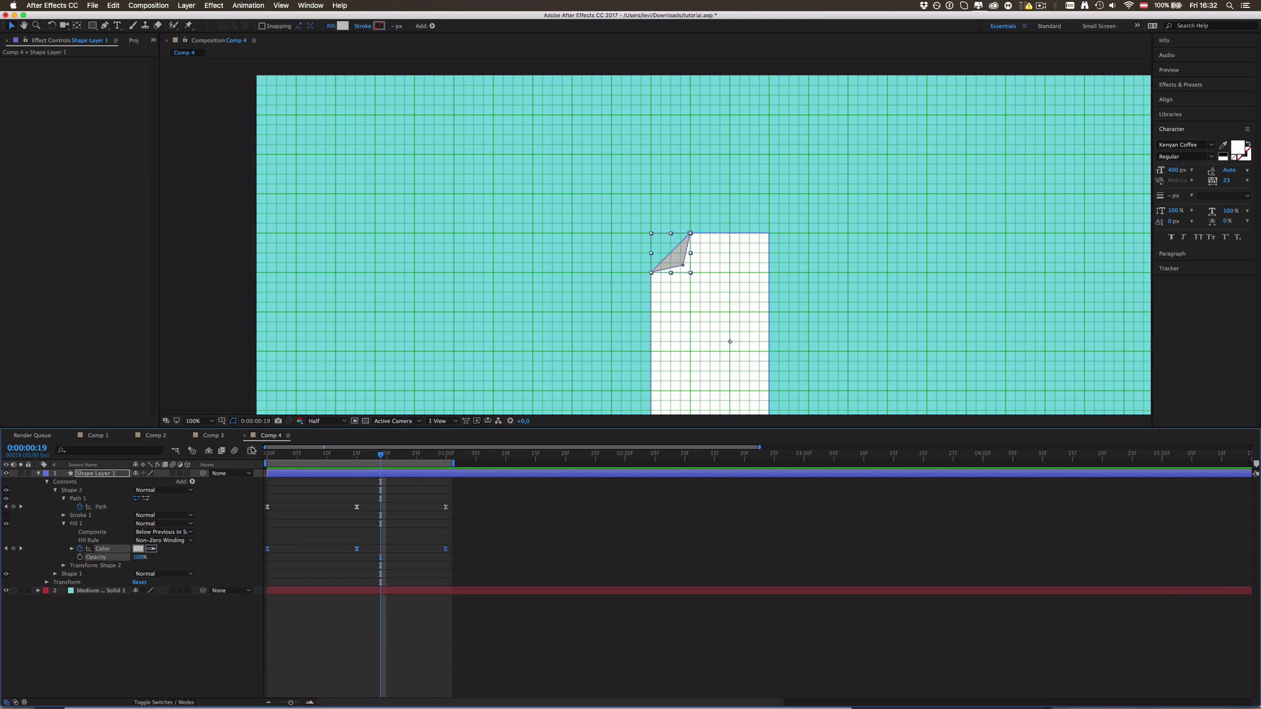
key("shift+F3")
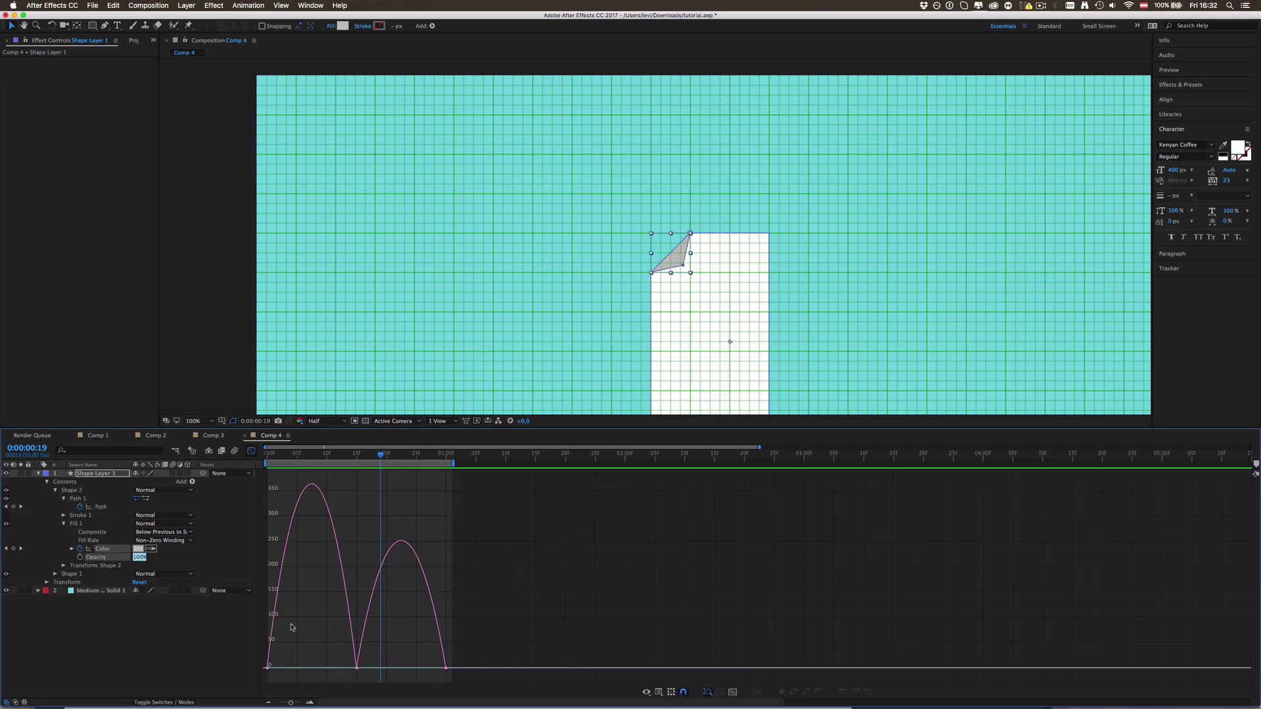
left_click(268, 669, "shift")
left_click_drag(282, 668, 402, 671)
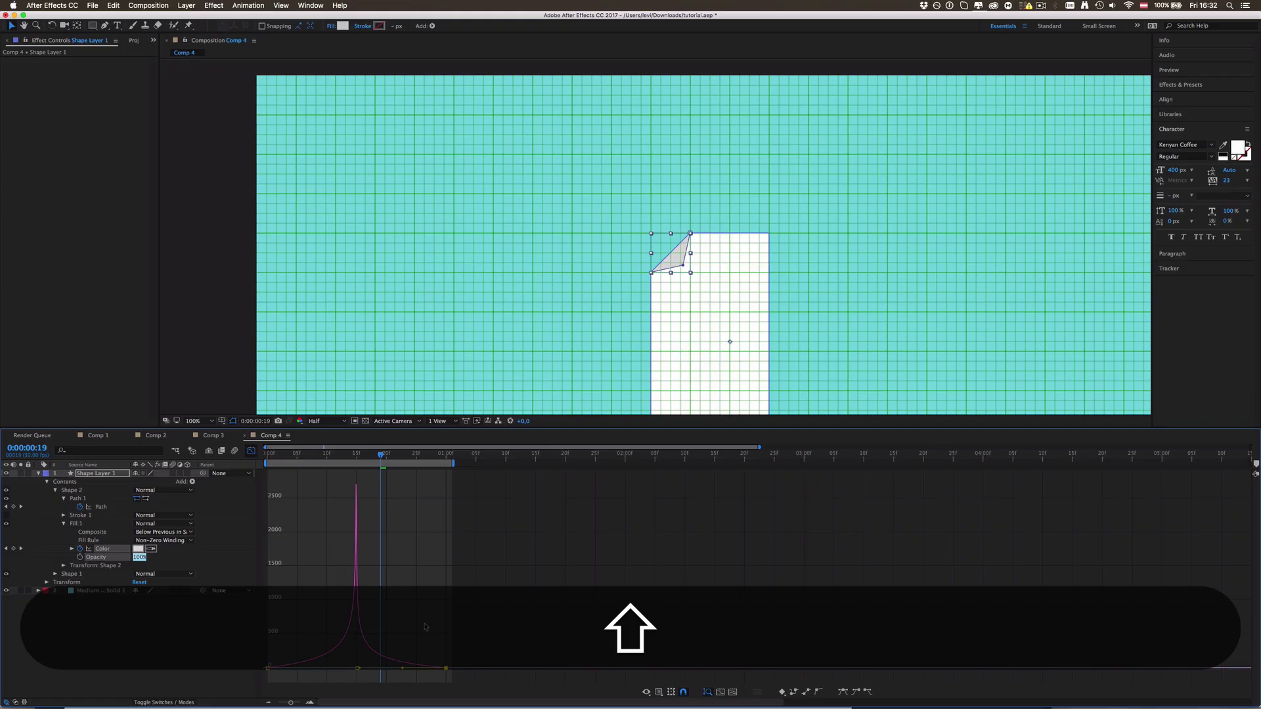
left_click(425, 628)
key("ctrl+0")
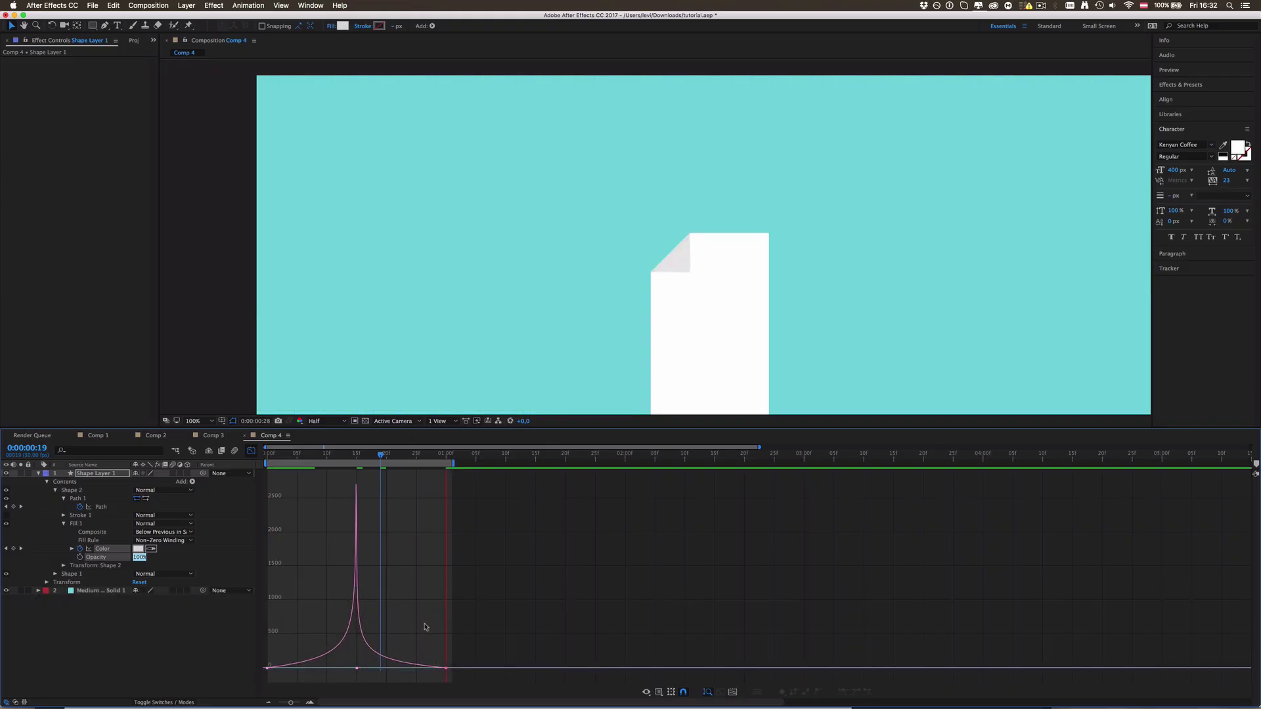
key("space")
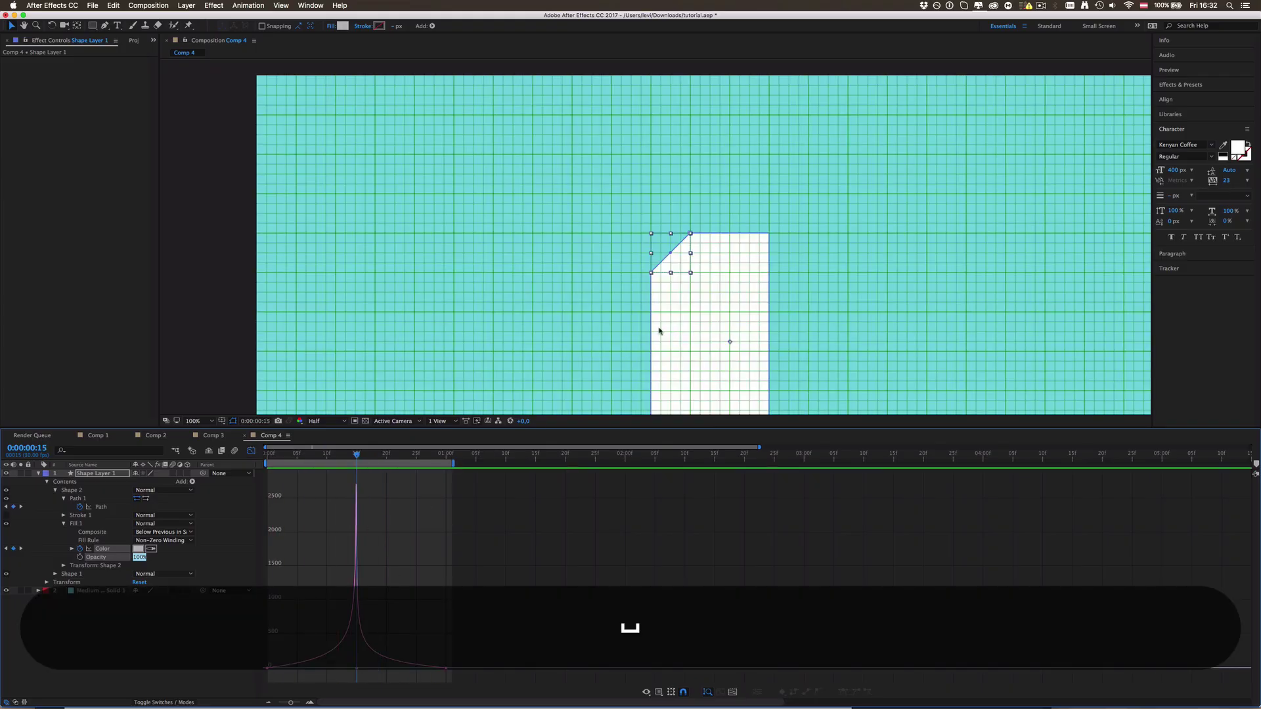
Show the flap enlarged to 200% at 0:00:00:09 and hide the grid.
key("period")
left_click(322, 456)
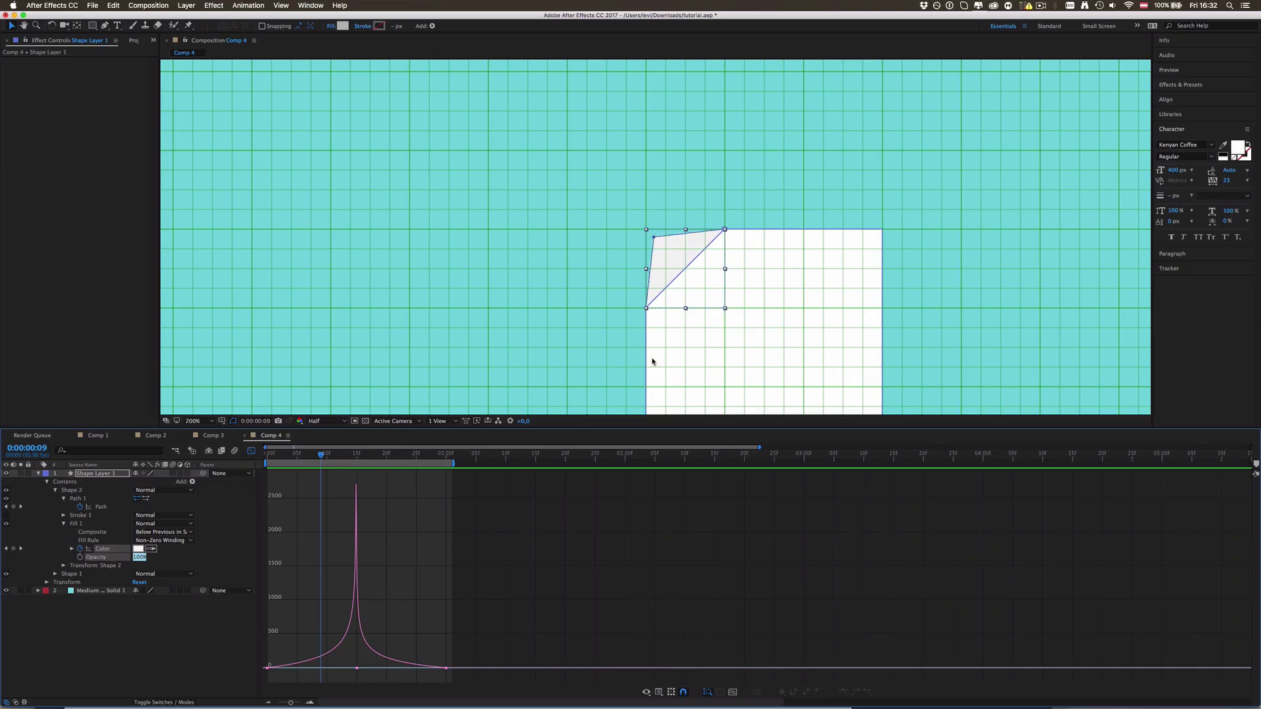
key("shift+super+numbersign")
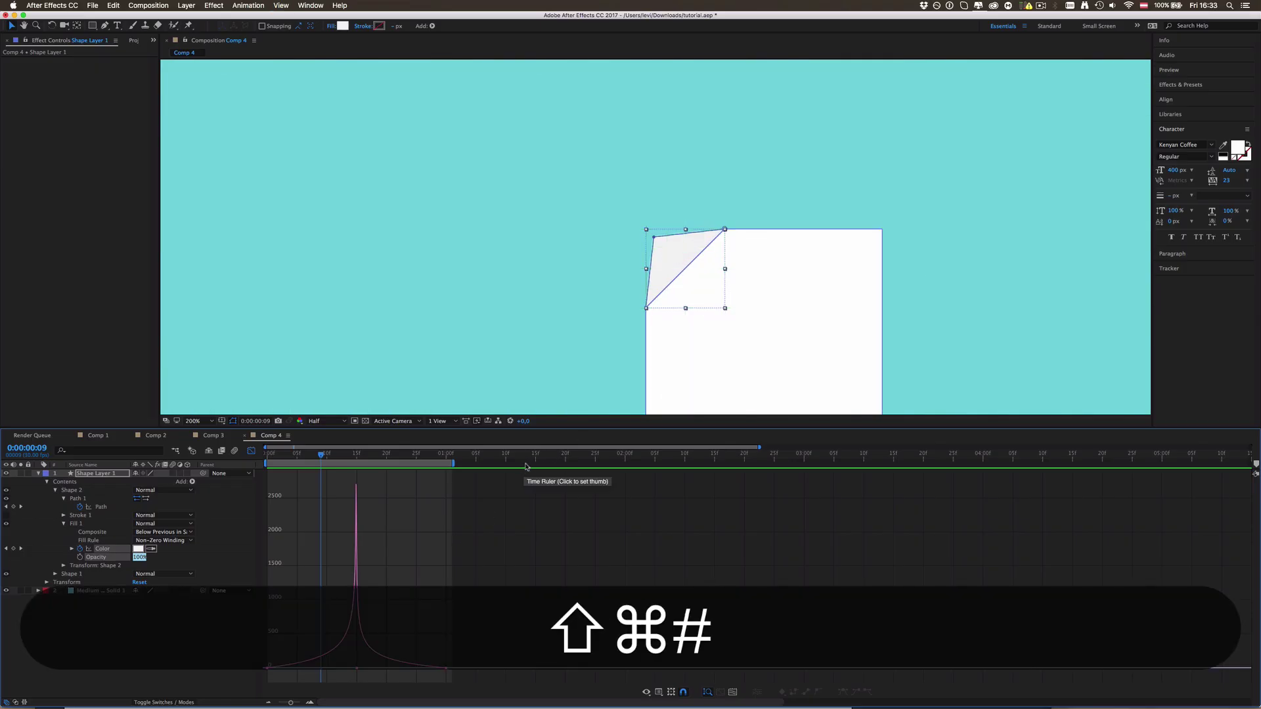
Preview the fold animation and inspect the flap's diagonal edge.
key("ctrl+0")
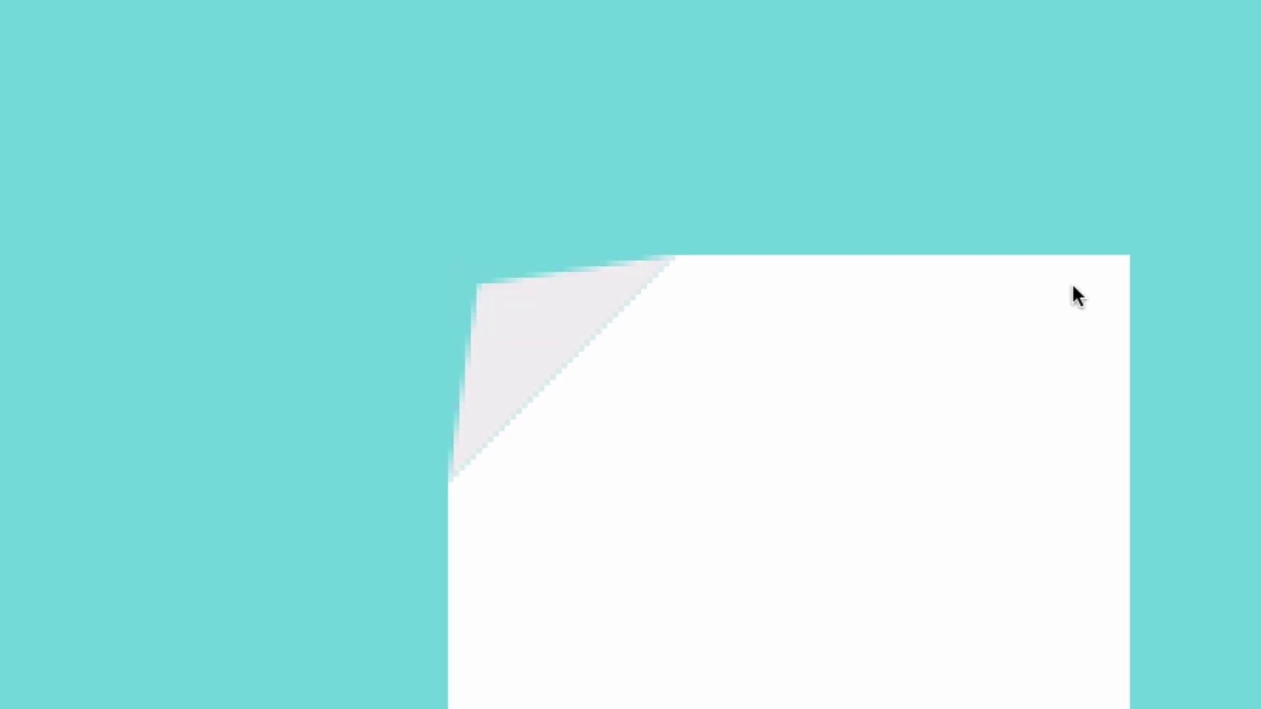
key("space")
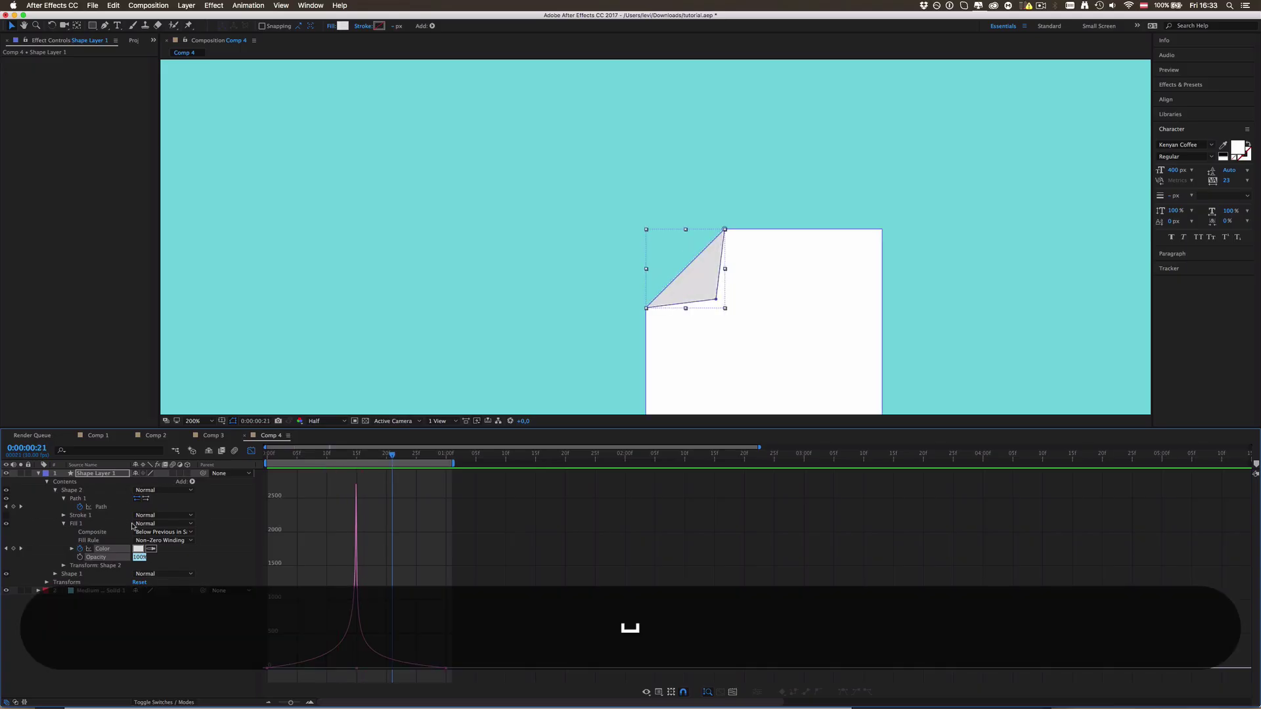
Try adding Merge Paths to the shape layer's contents, and undo the addition.
left_click(194, 505)
left_click(192, 481)
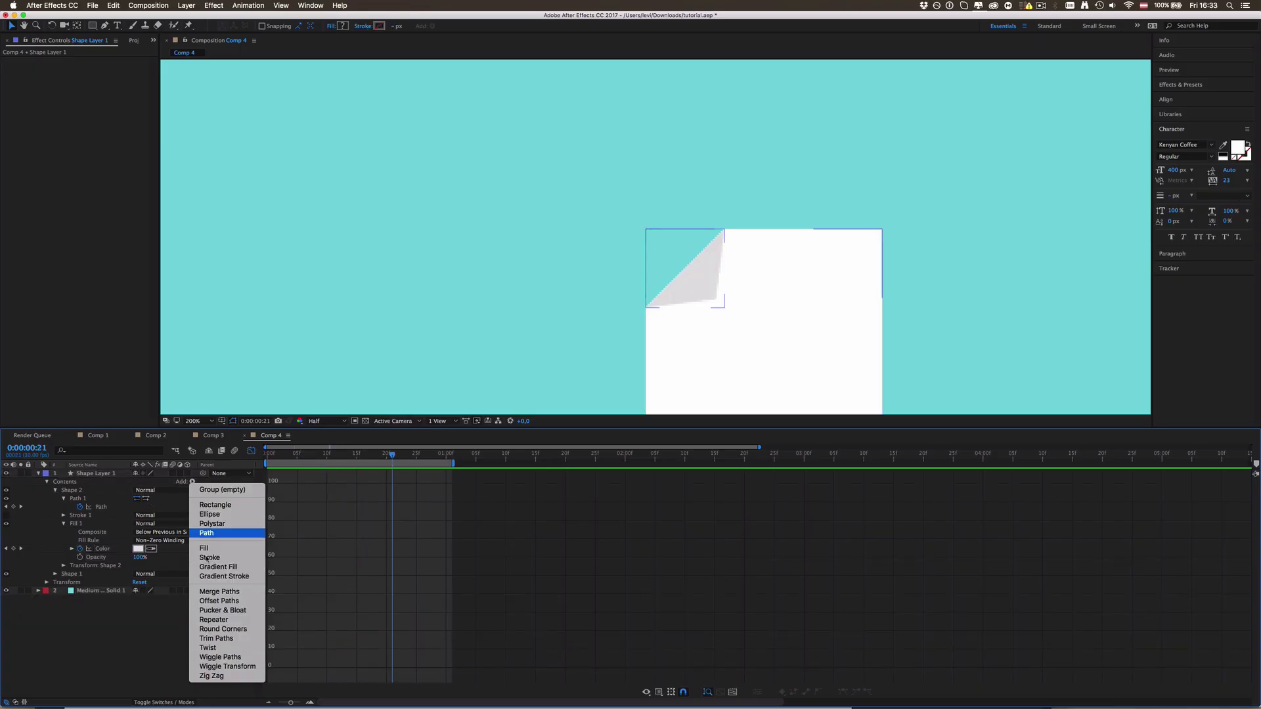
left_click(219, 592)
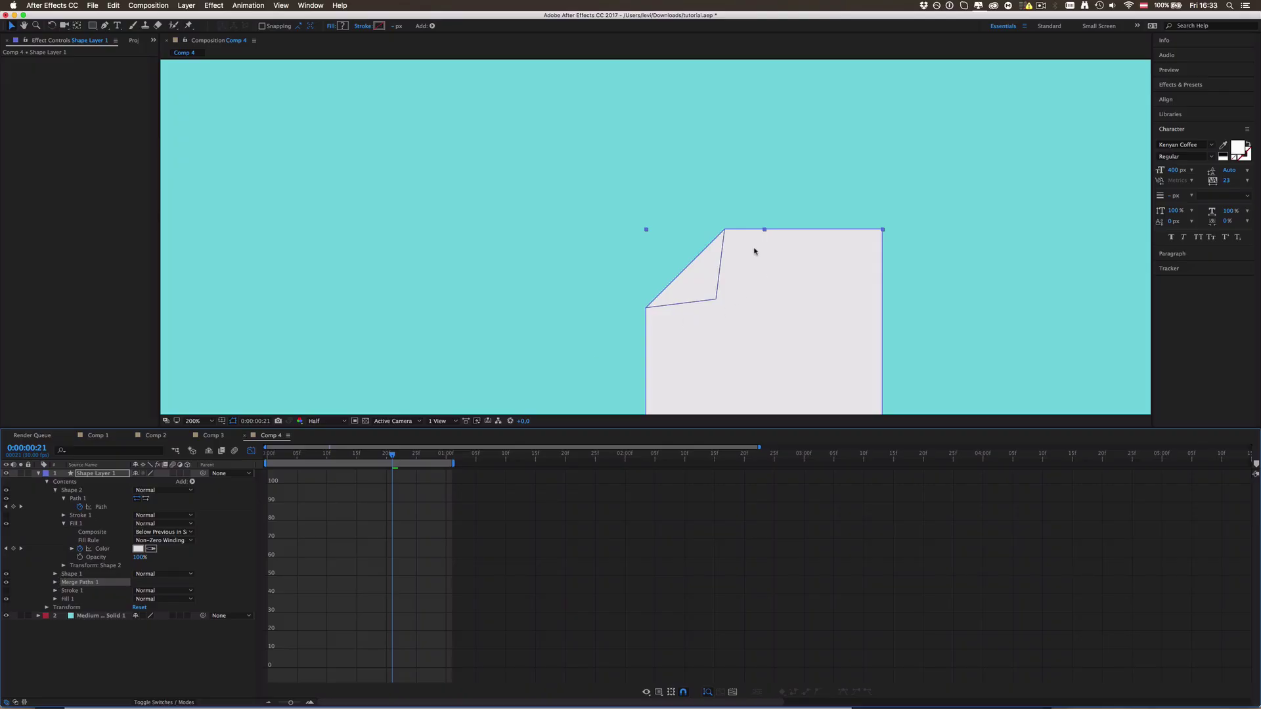
key("super+z")
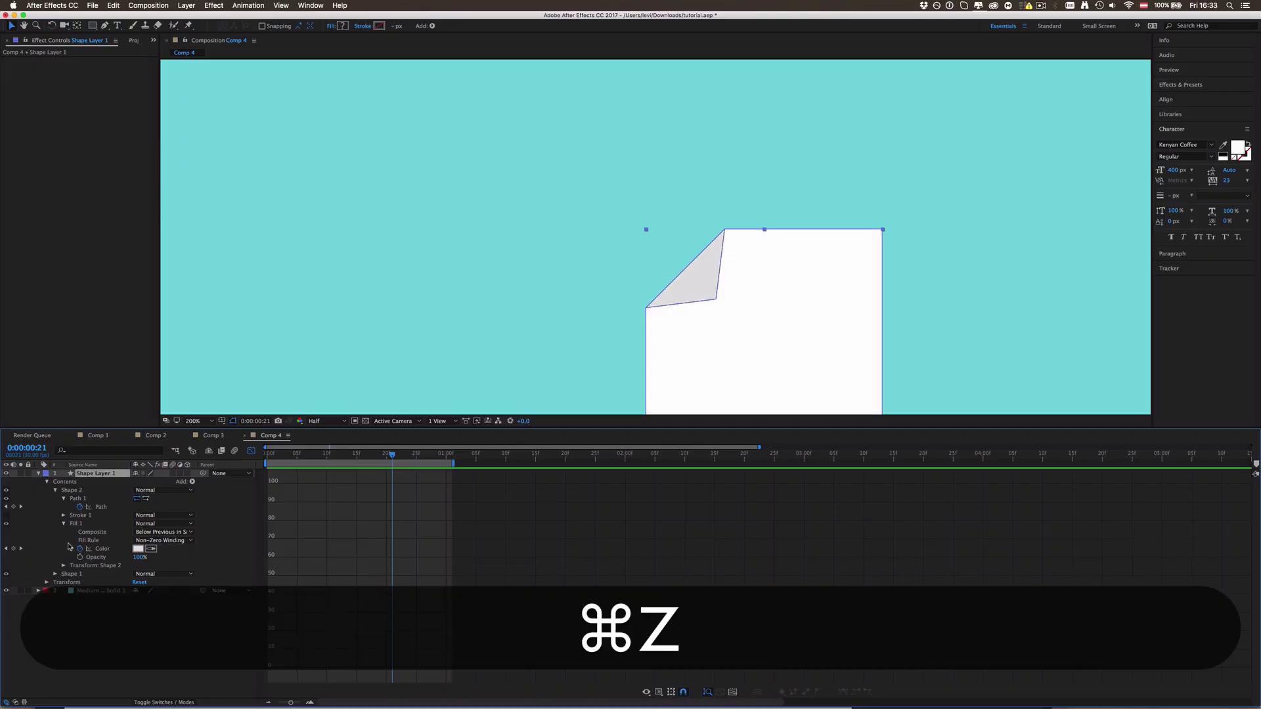
Give the flap shape, Shape 2, a solid orange stroke 1 px wide.
left_click(77, 491)
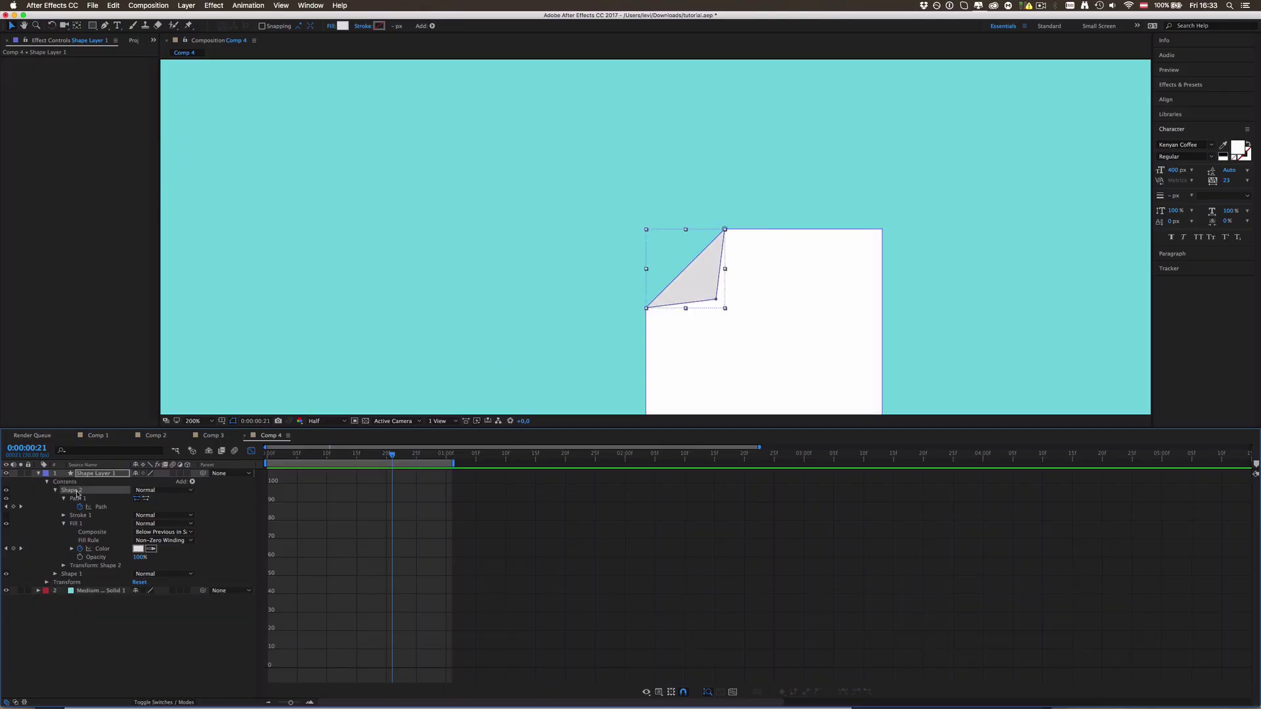
left_click(379, 26)
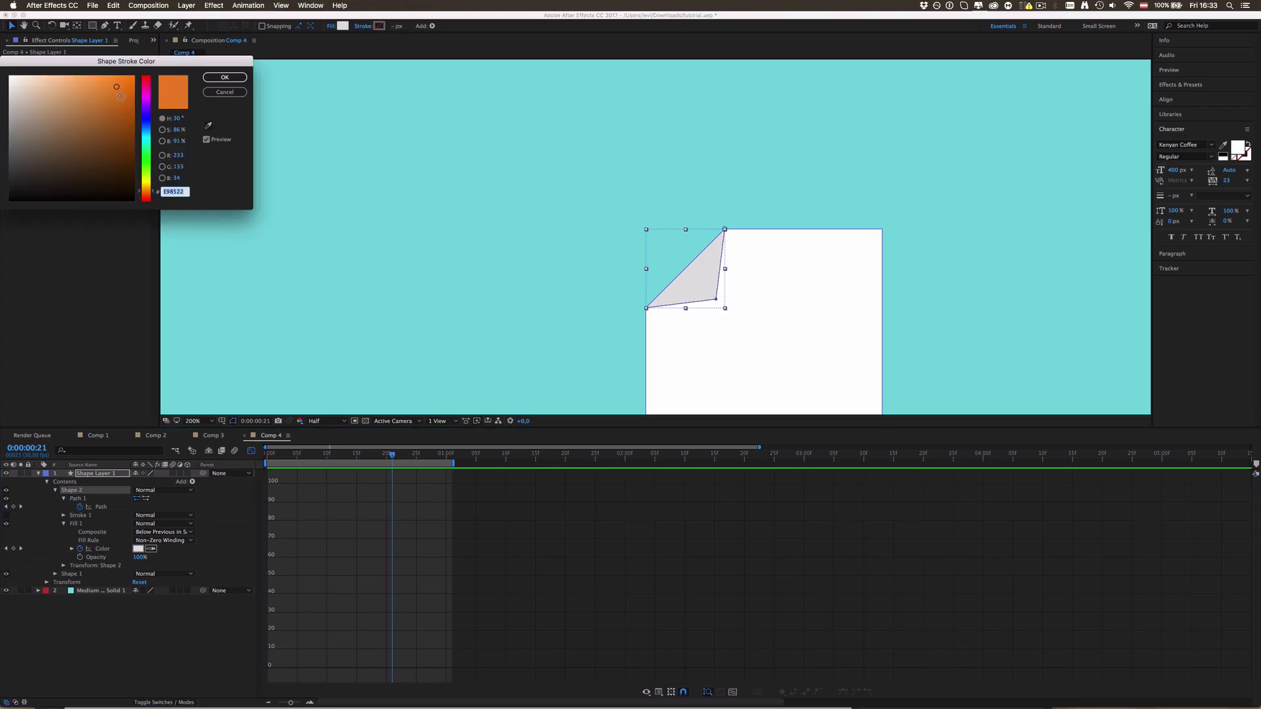
left_click(225, 78)
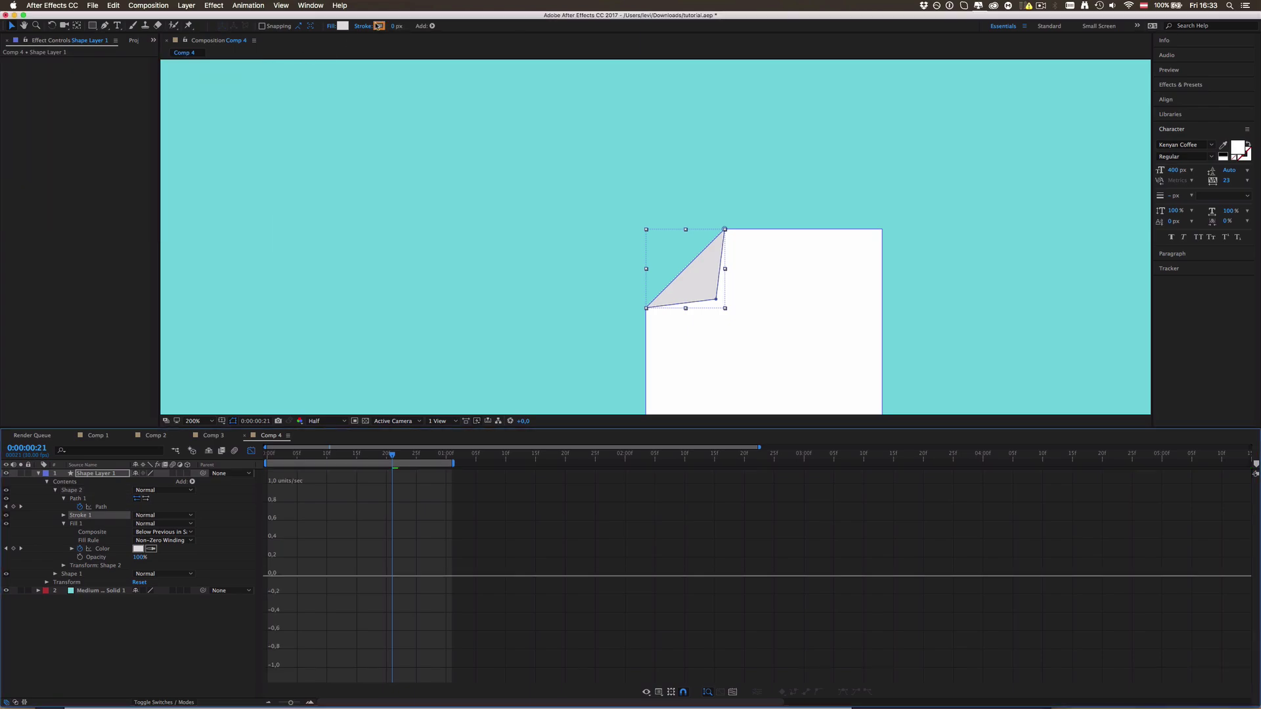
left_click(396, 27)
type("1")
key("Return")
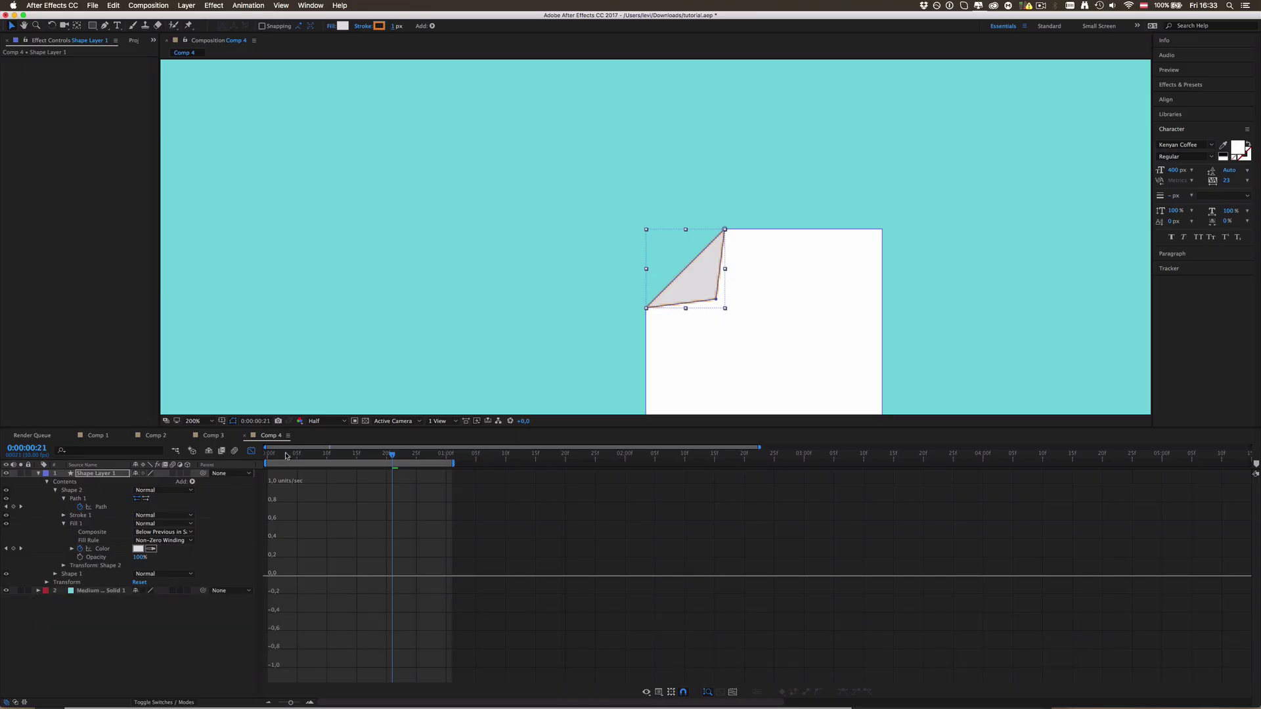
Copy Fill 1's three Color keyframes of Shape 2 onto its Stroke 1 Color property, starting at 0:00:00:00.
left_click_drag(287, 455, 267, 456)
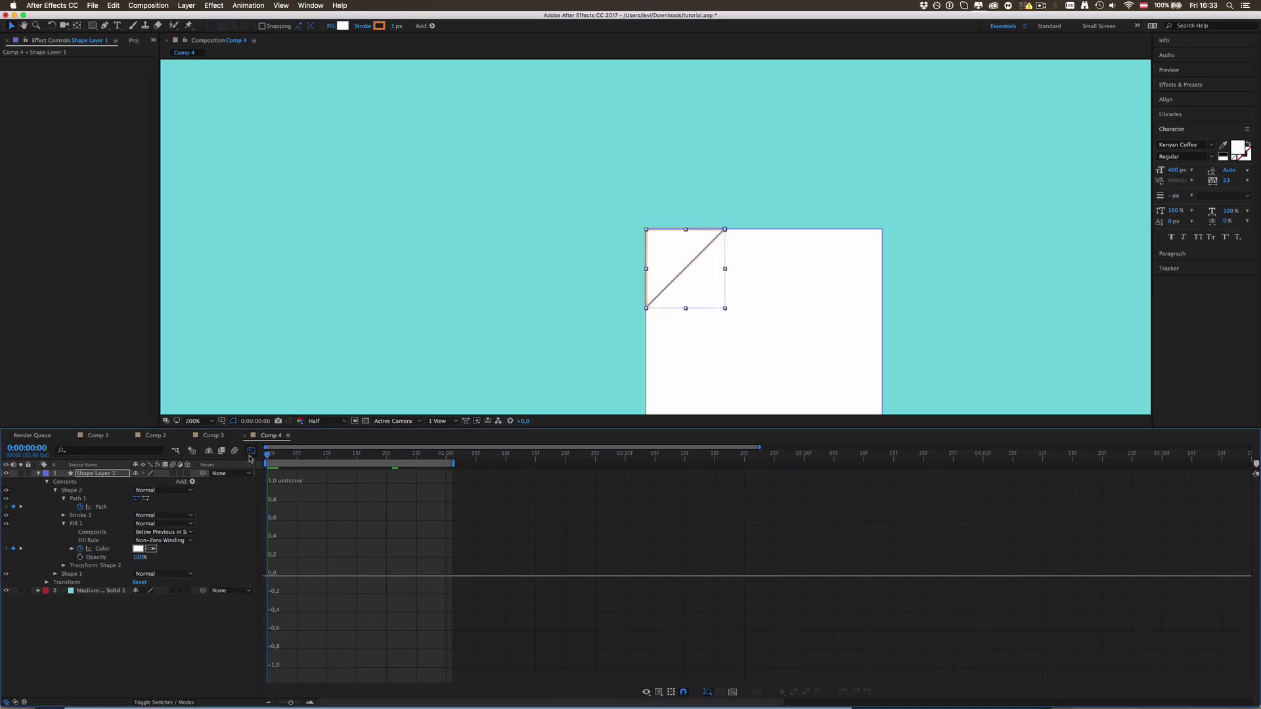
left_click(252, 451)
left_click(456, 507)
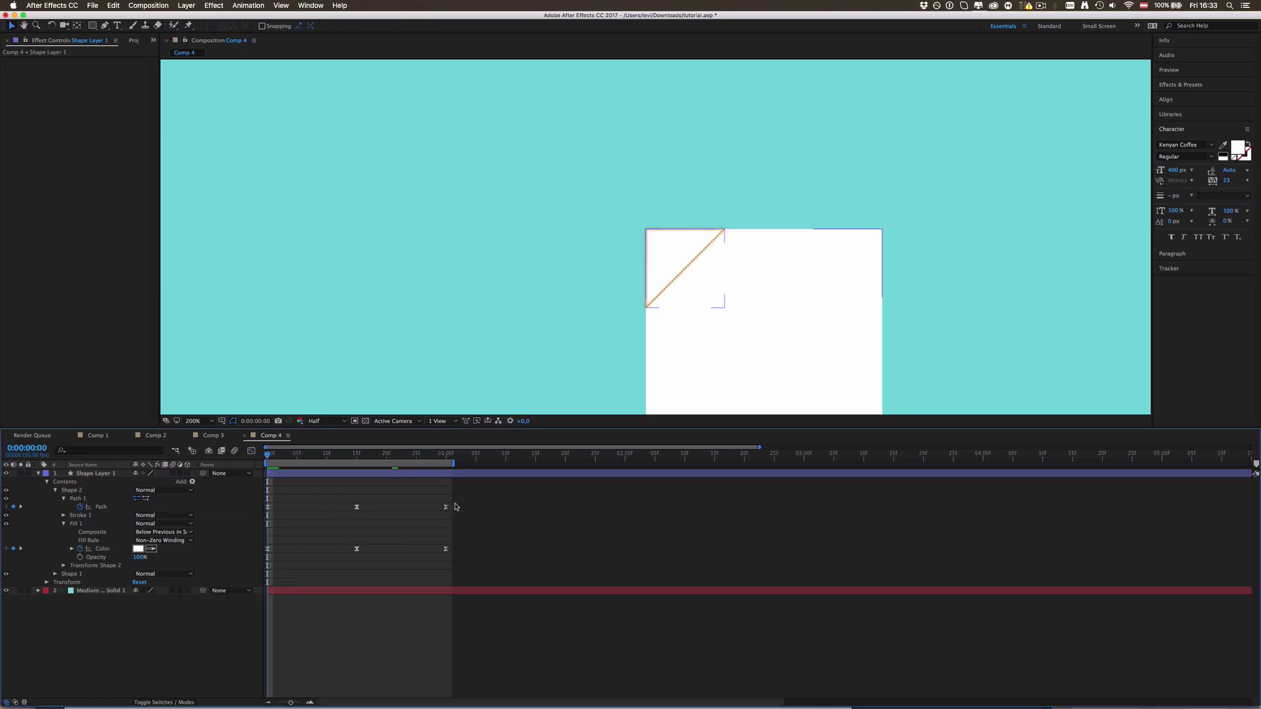
left_click_drag(455, 545, 254, 553)
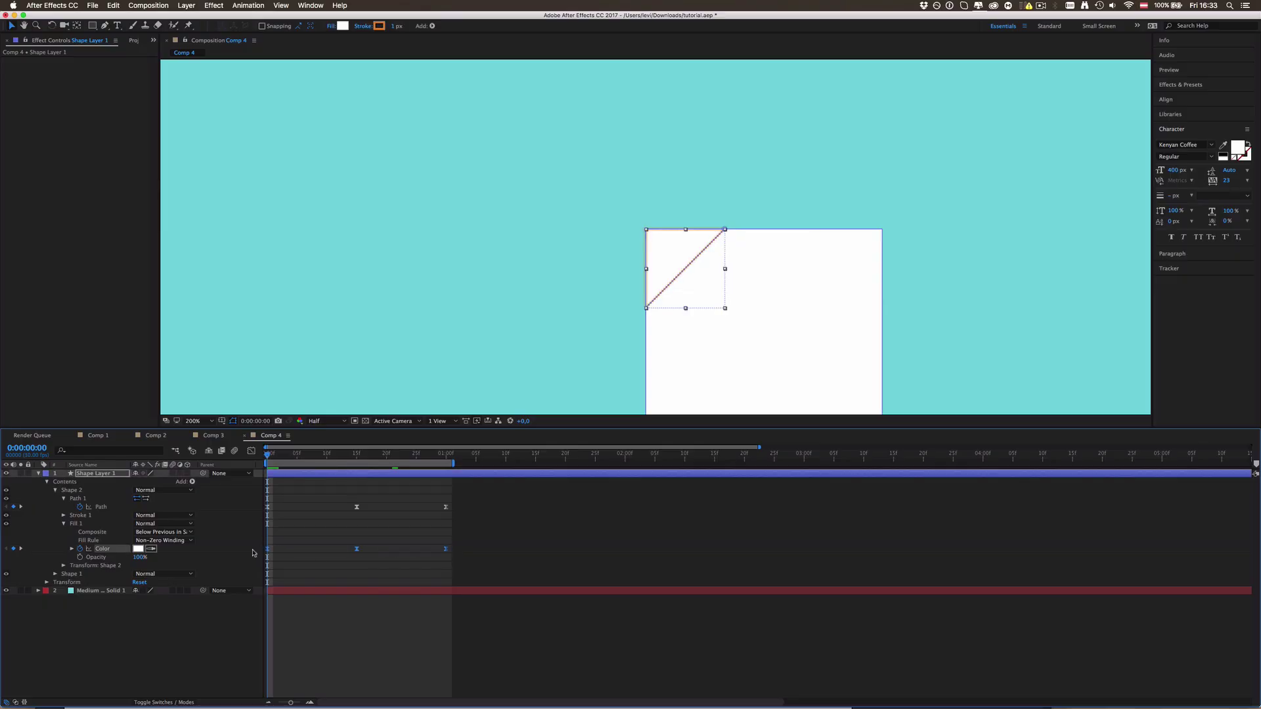
key("super+c")
left_click(64, 516)
left_click(81, 533)
key("super+v")
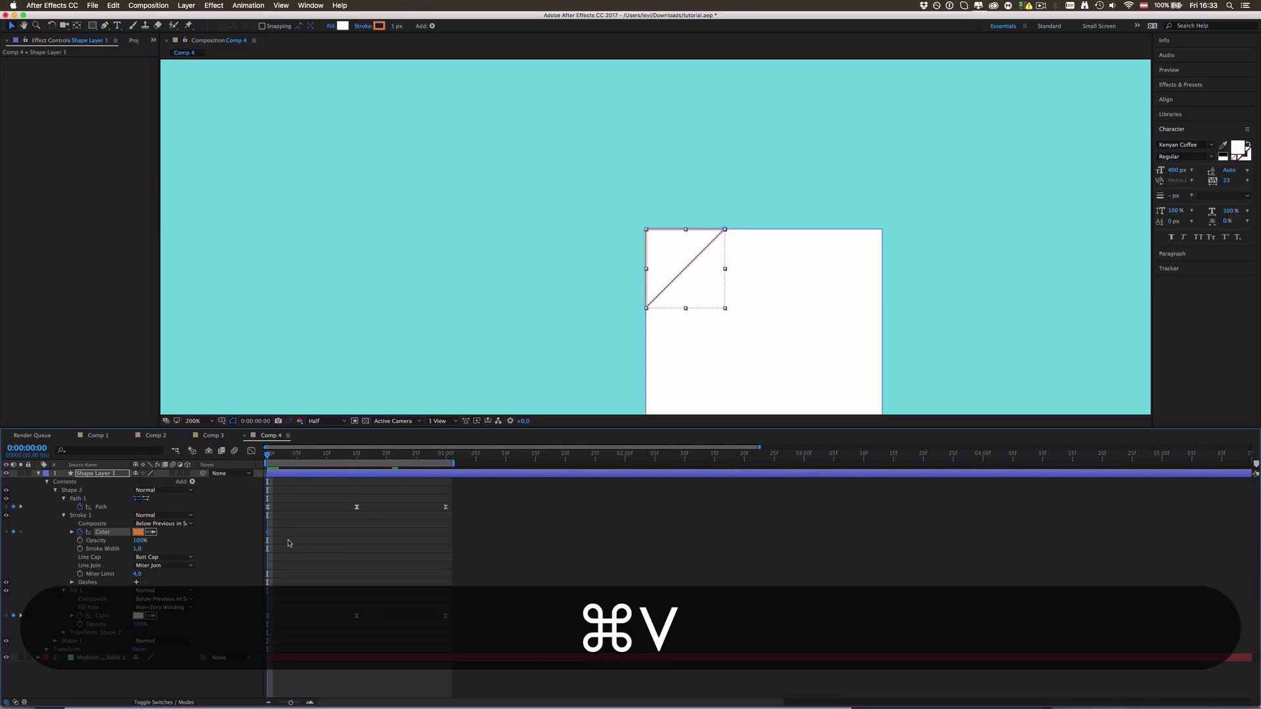
left_click(307, 559)
Preview the corner fold with its color-matched animated stroke.
key("ctrl")
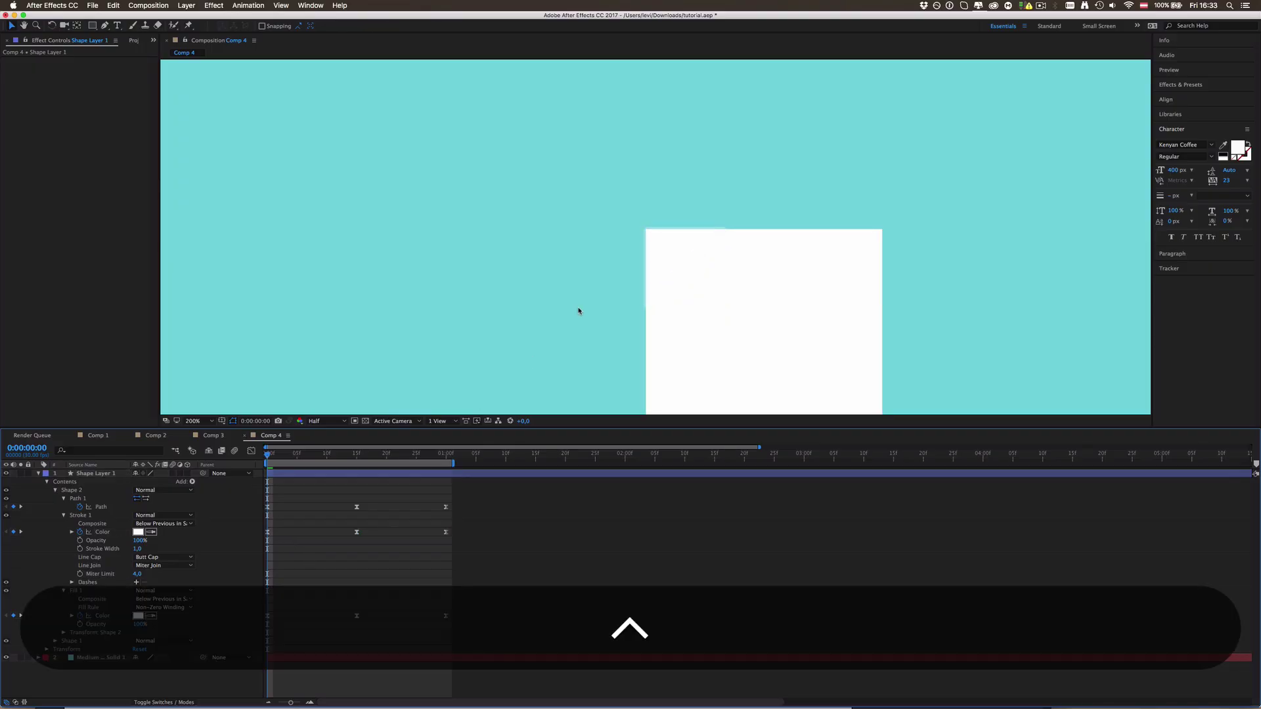
key("ctrl+0")
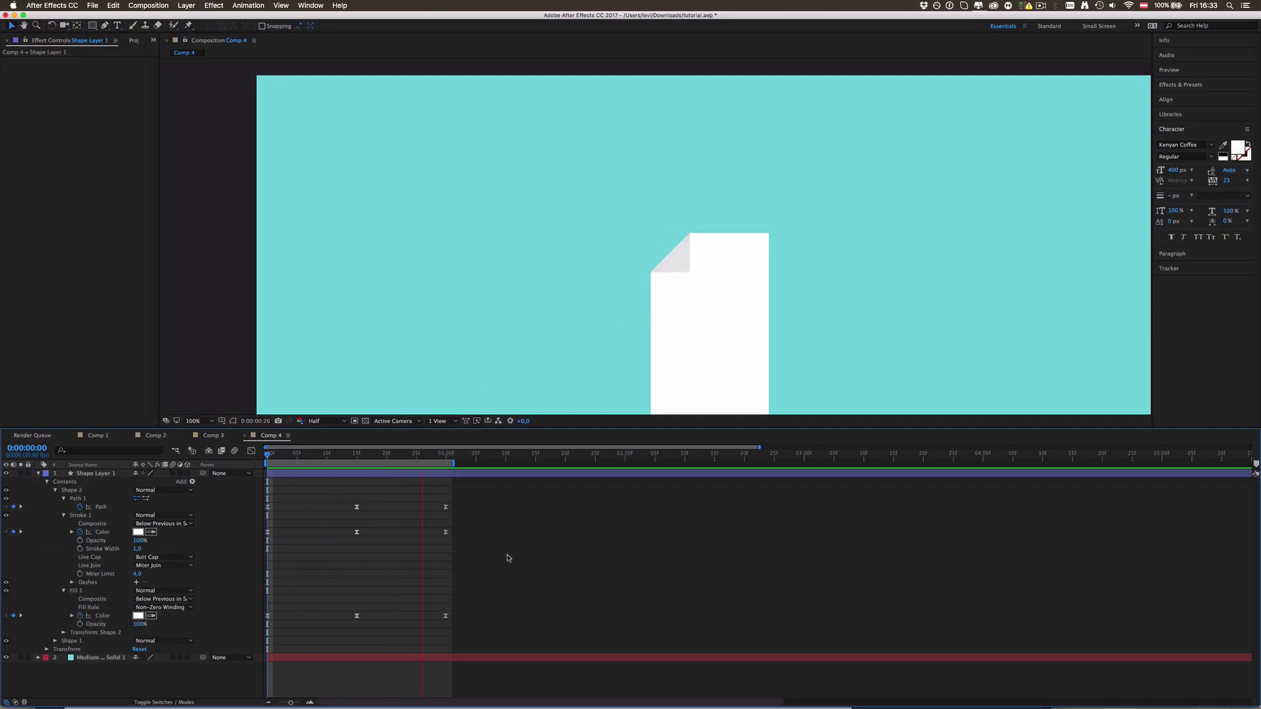
key("space")
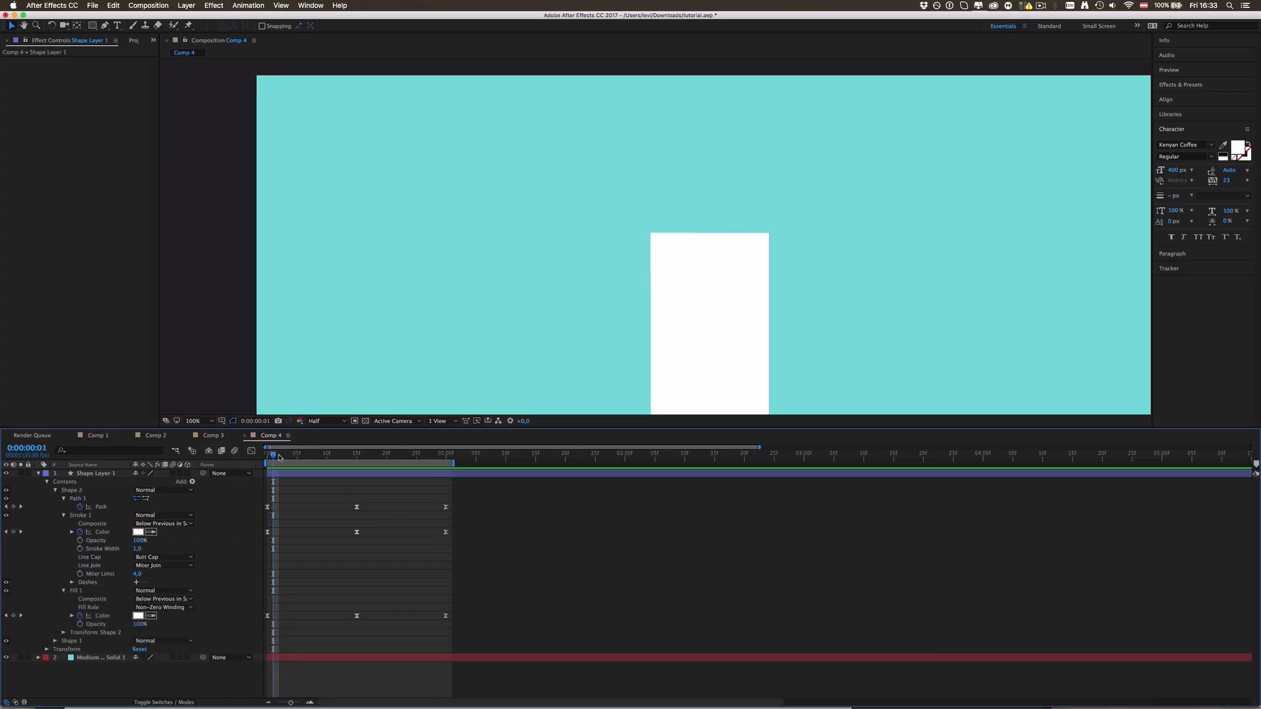
Inspect the flap at 0:00:00:11 against the grid, and hide the grid again.
left_click_drag(279, 457, 333, 460)
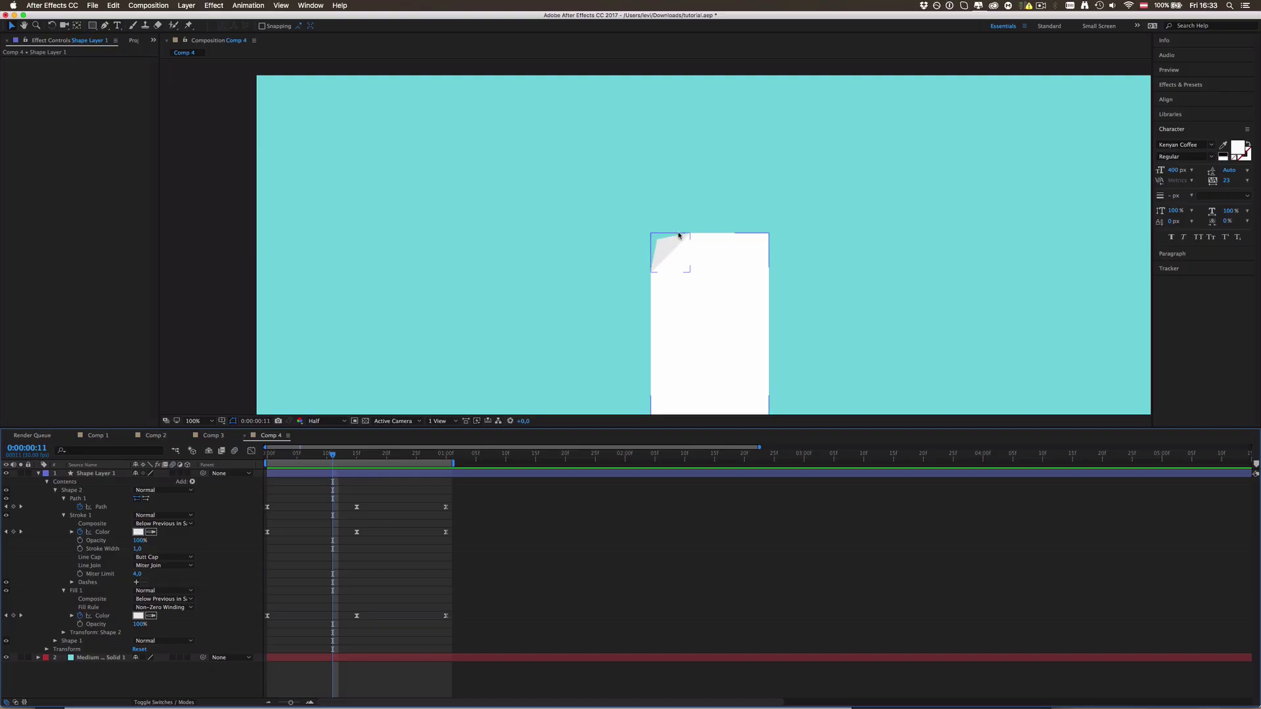
key("shift+super")
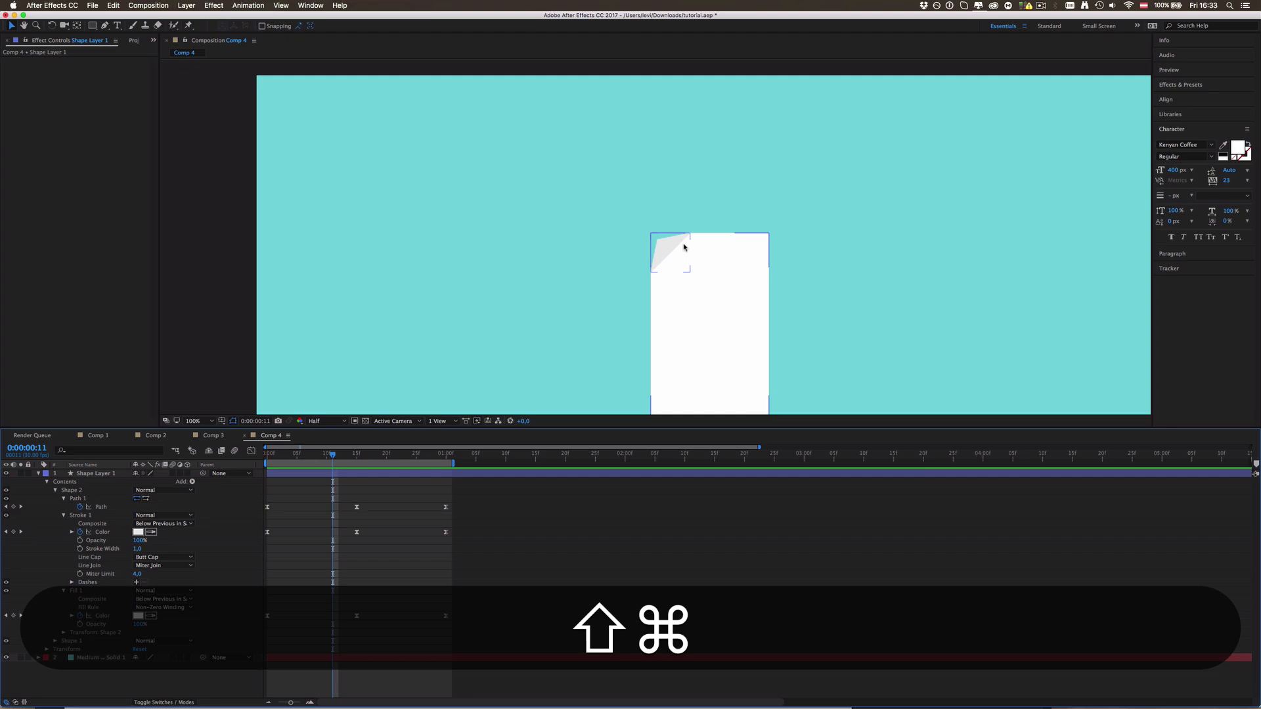
key("shift+super+numbersign")
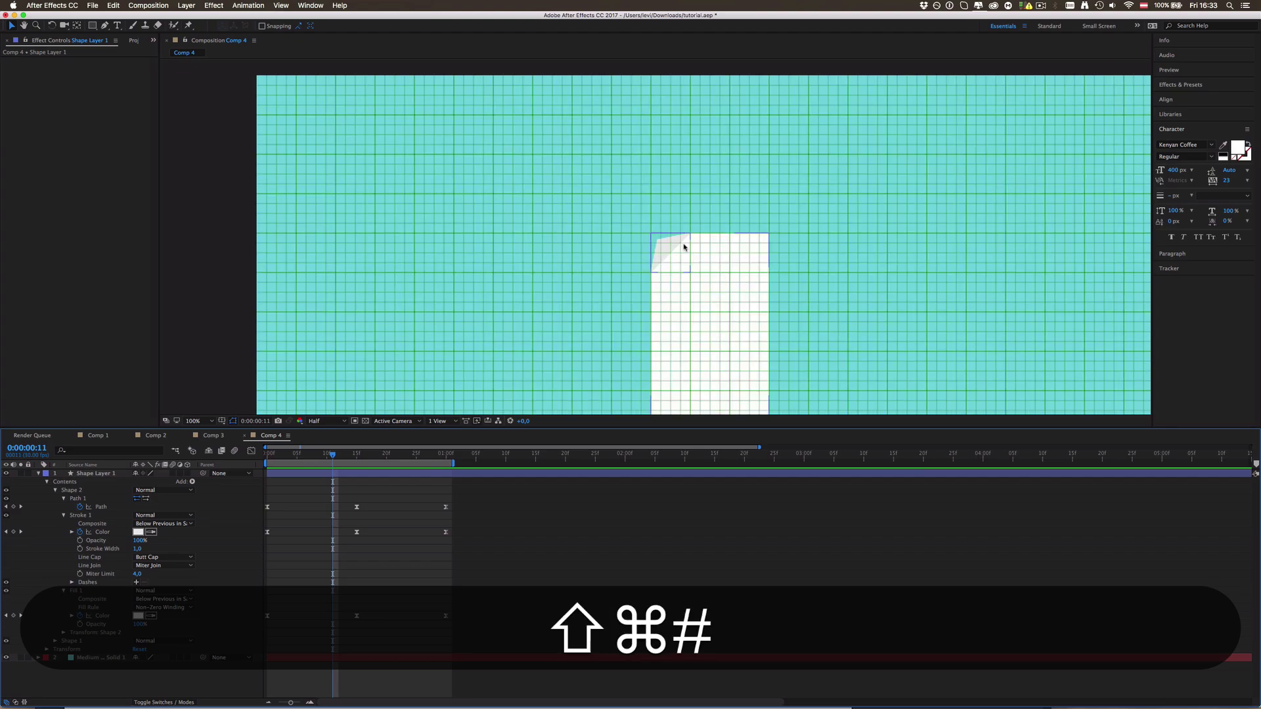
key("shift+super+numbersign")
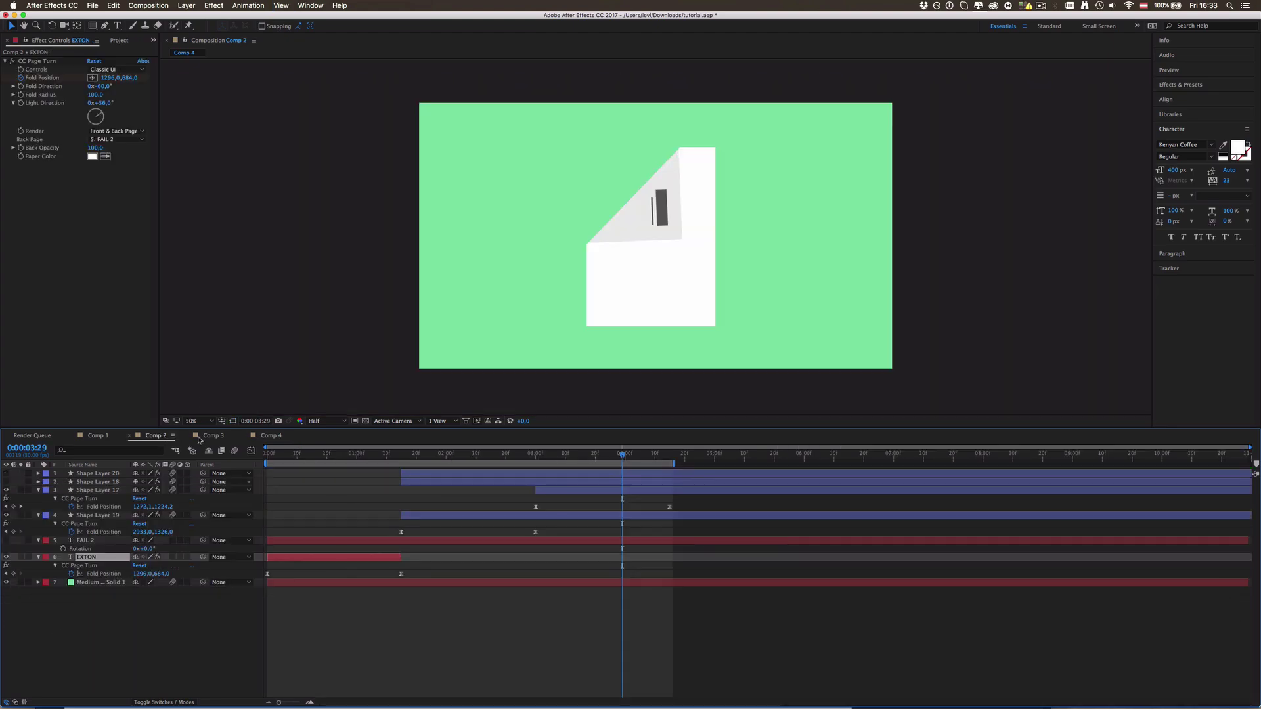
Examine the corner fold in Comp 3 at 0:00:00:09, and return to Comp 4.
left_click(212, 436)
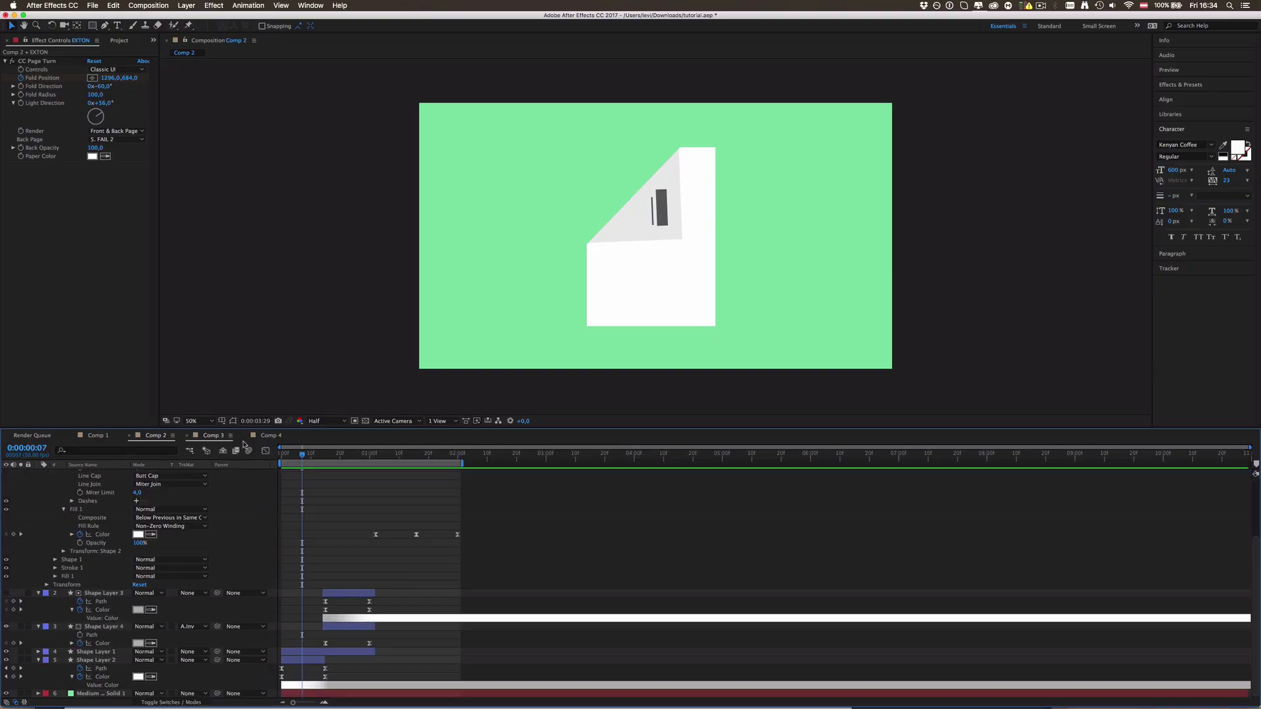
mouse_move(303, 454)
left_mouse_down()
mouse_move(292, 459)
mouse_move(346, 461)
mouse_move(310, 473)
left_mouse_up()
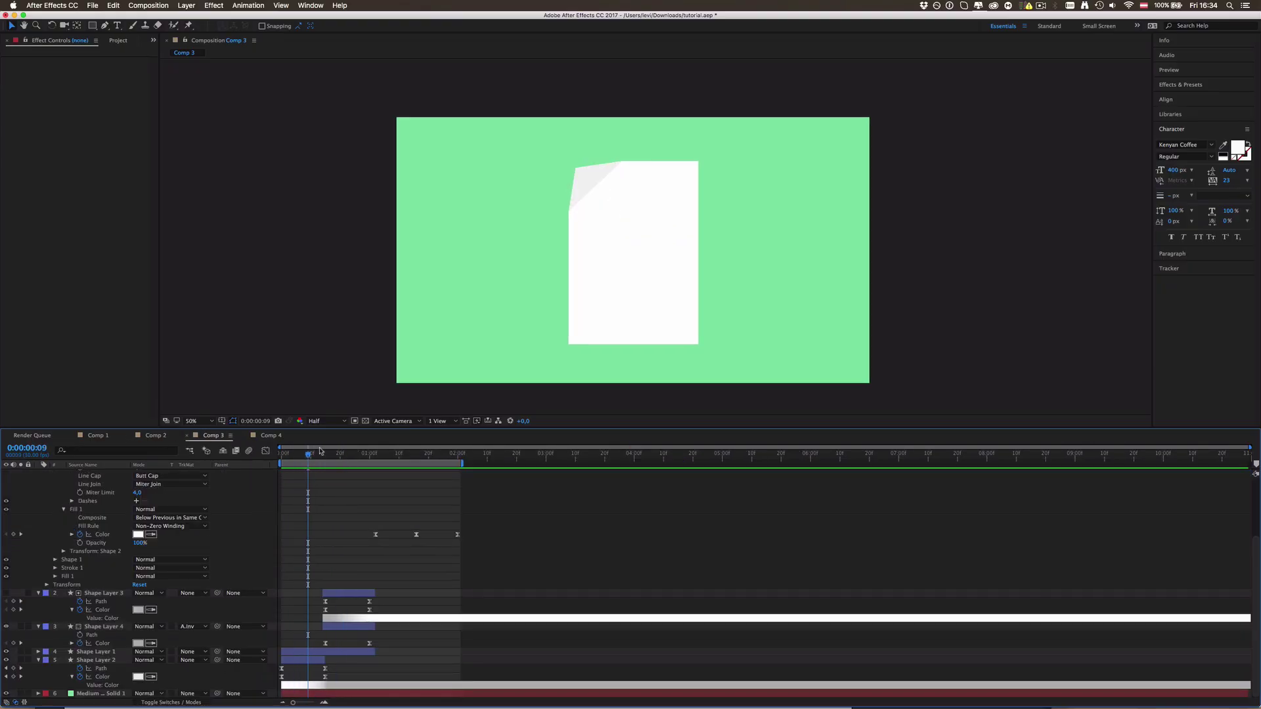
left_click(269, 436)
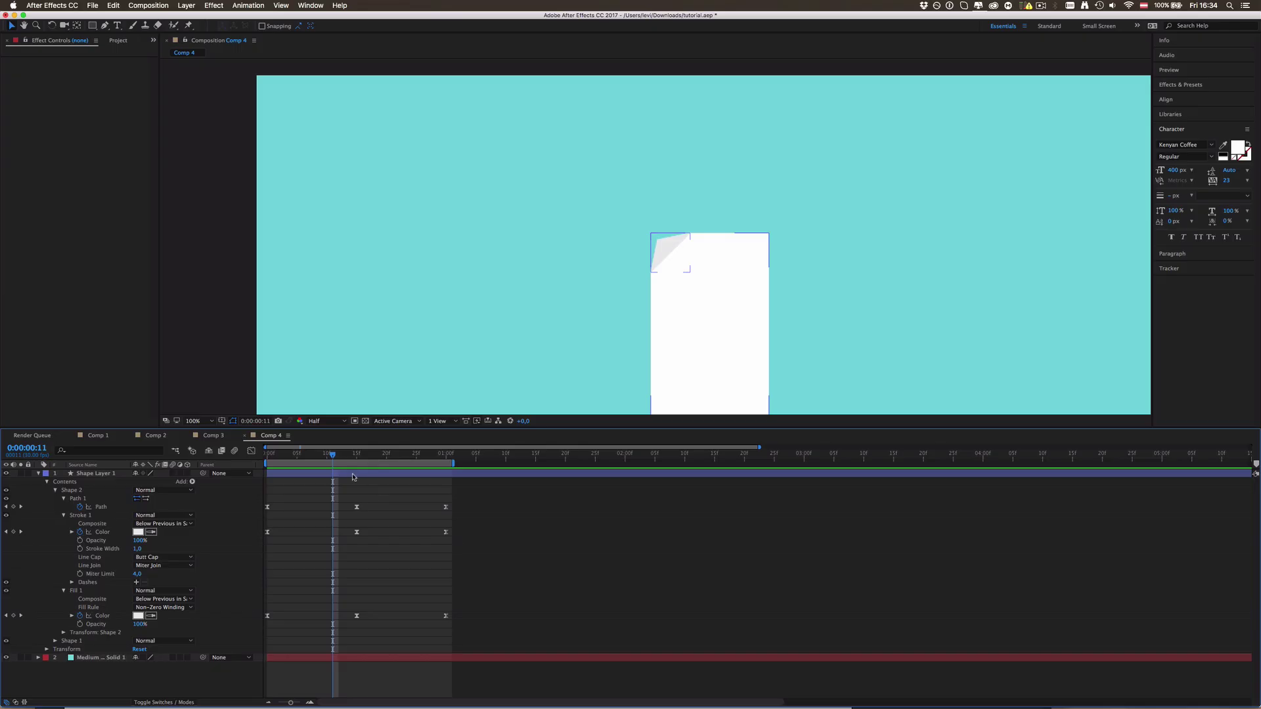
Delete Shape Layer 1 from Comp 4 and show the whole empty composition at 50%.
left_click(353, 477)
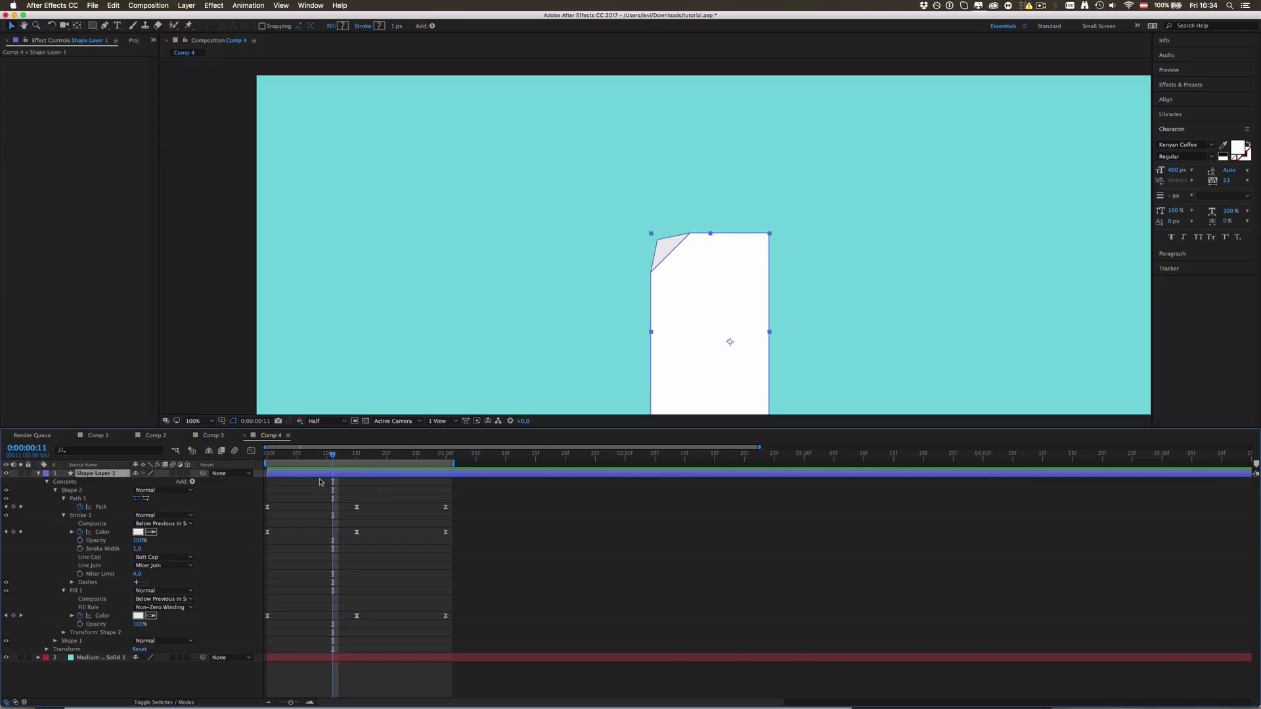
key("BackSpace")
key("comma")
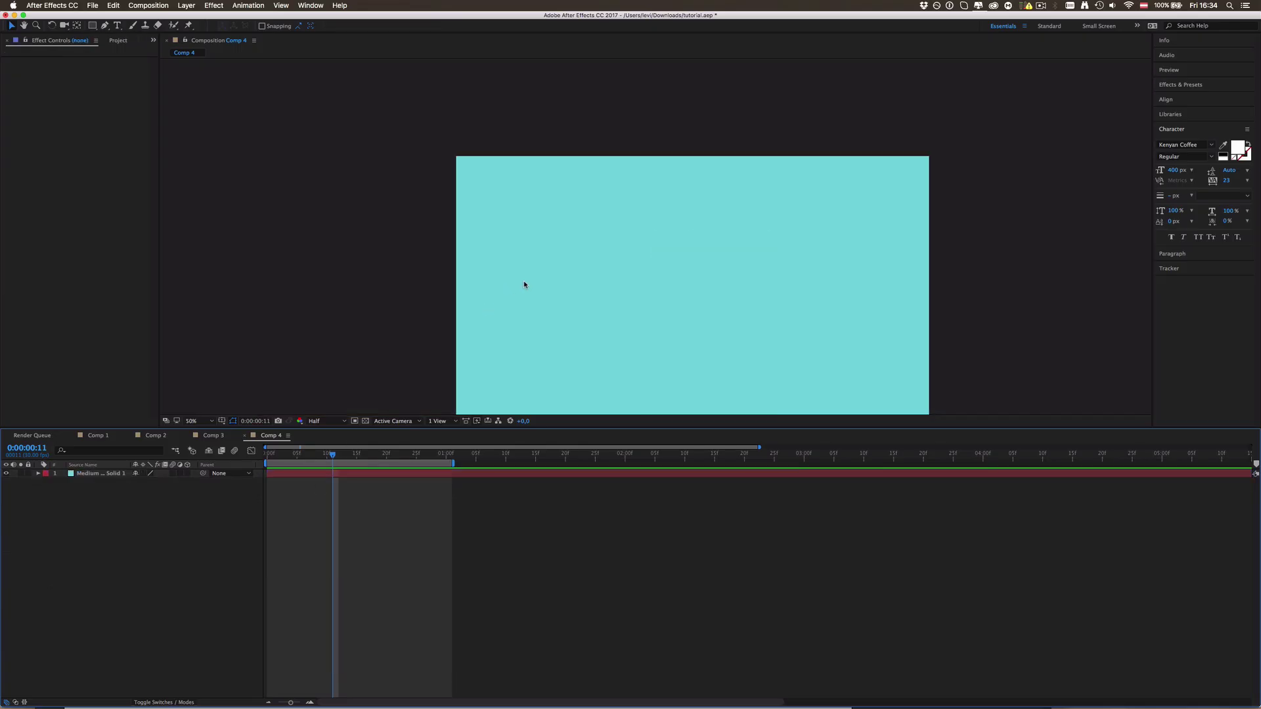
key("h")
left_click_drag(644, 245, 625, 227)
key("v")
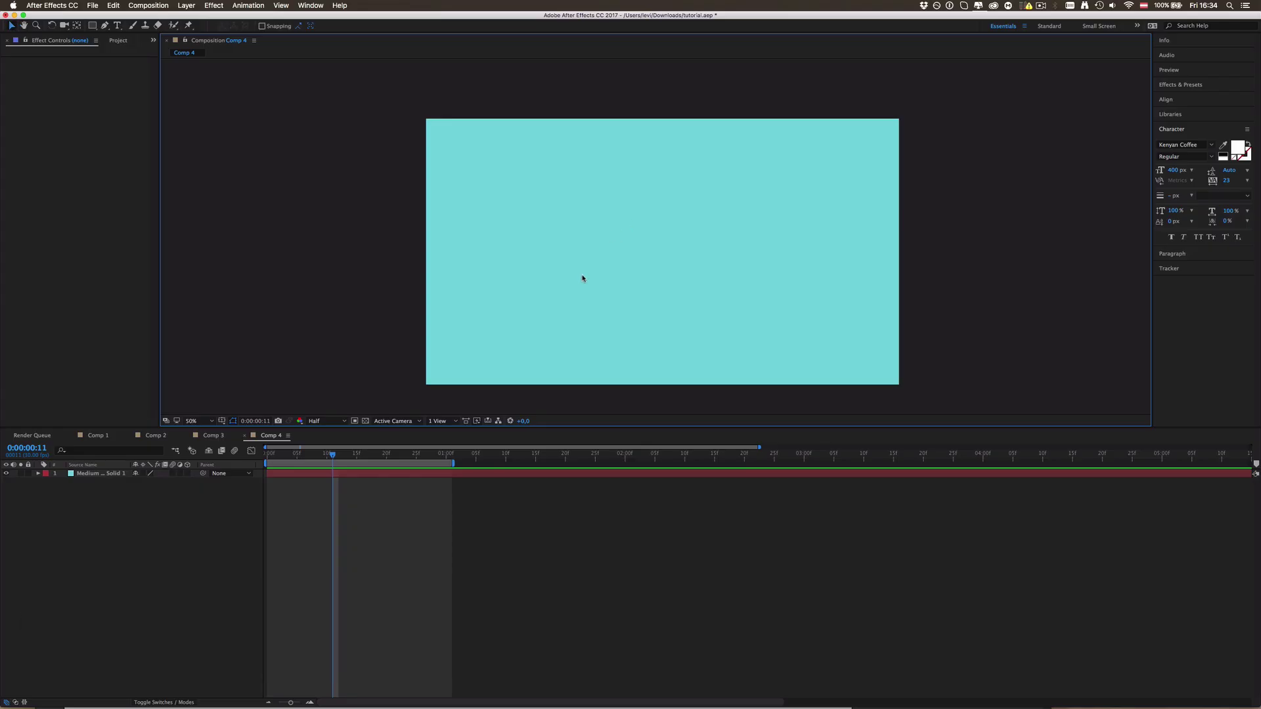
Draw an upright rectangle for the page with the Rectangle tool and place it near the composition's centre.
left_click(92, 27)
key("shift")
mouse_move(608, 180)
left_mouse_down()
mouse_move(718, 293)
mouse_move(706, 319)
left_mouse_up()
key("shift+v")
left_click_drag(663, 264, 673, 262)
Convert the new page rectangle's Rectangle Path 1 to a Bezier path.
left_click(356, 474)
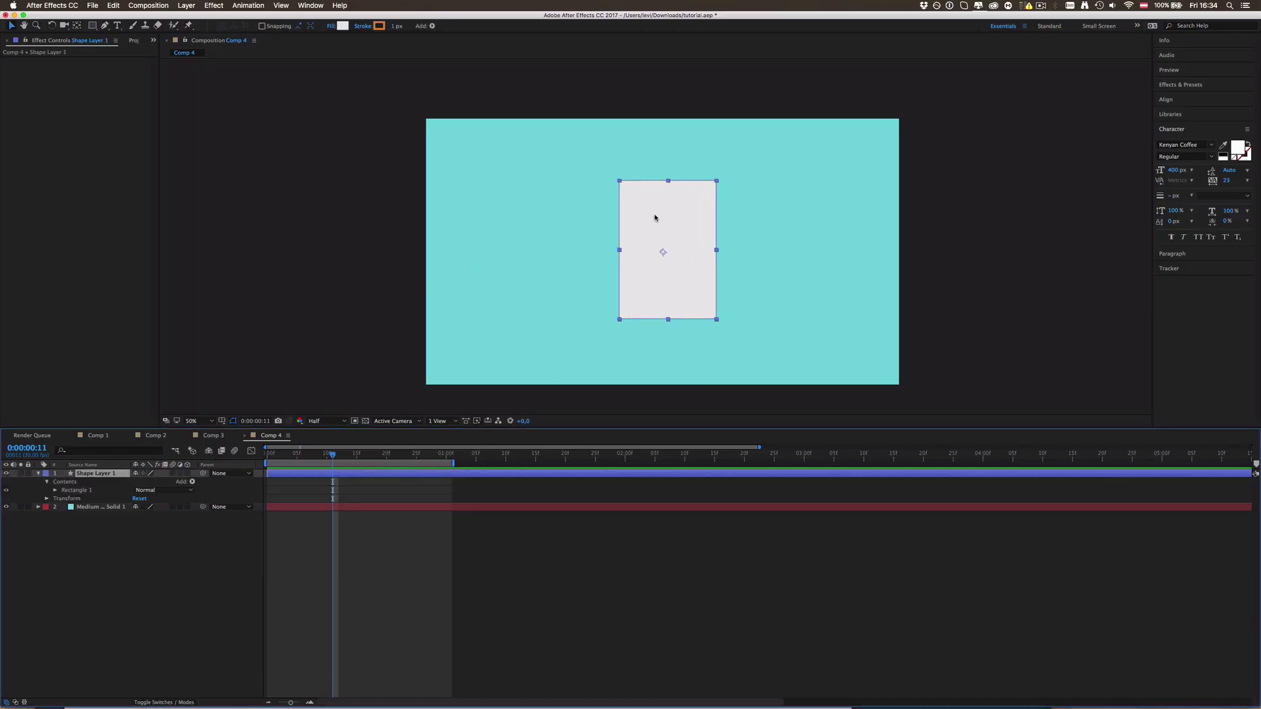
key("g")
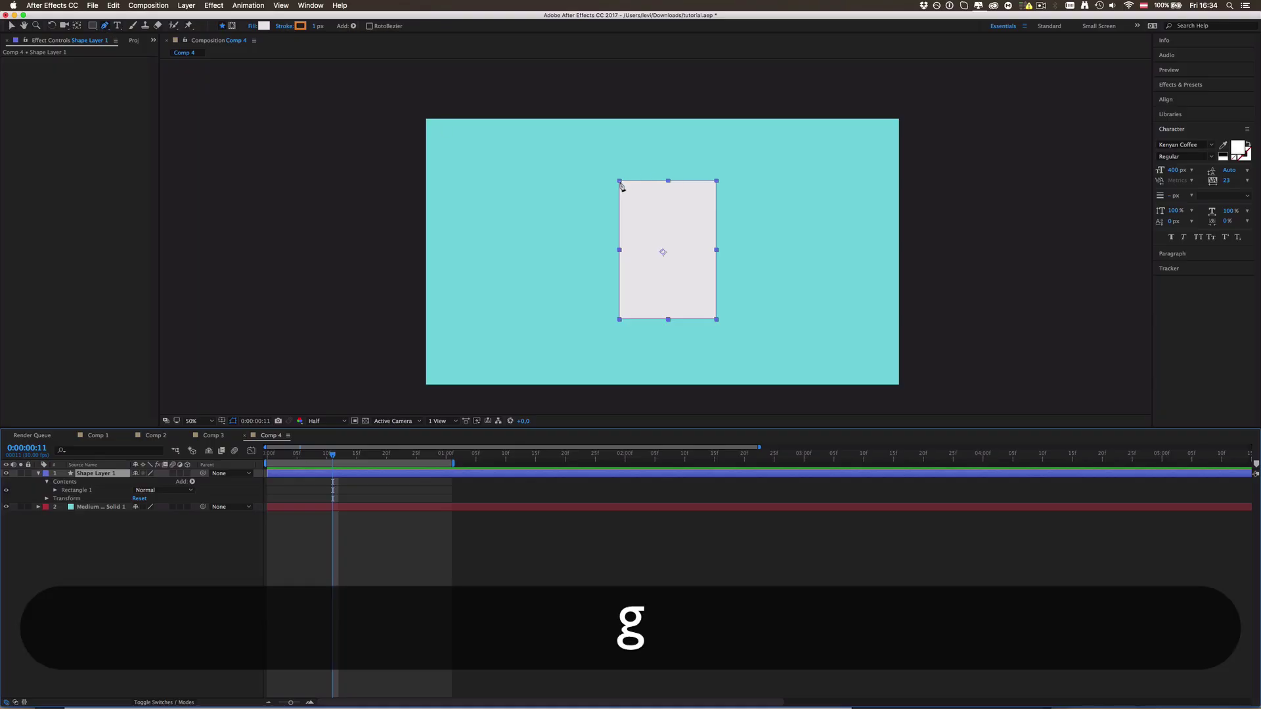
left_click(55, 491)
right_click(76, 499)
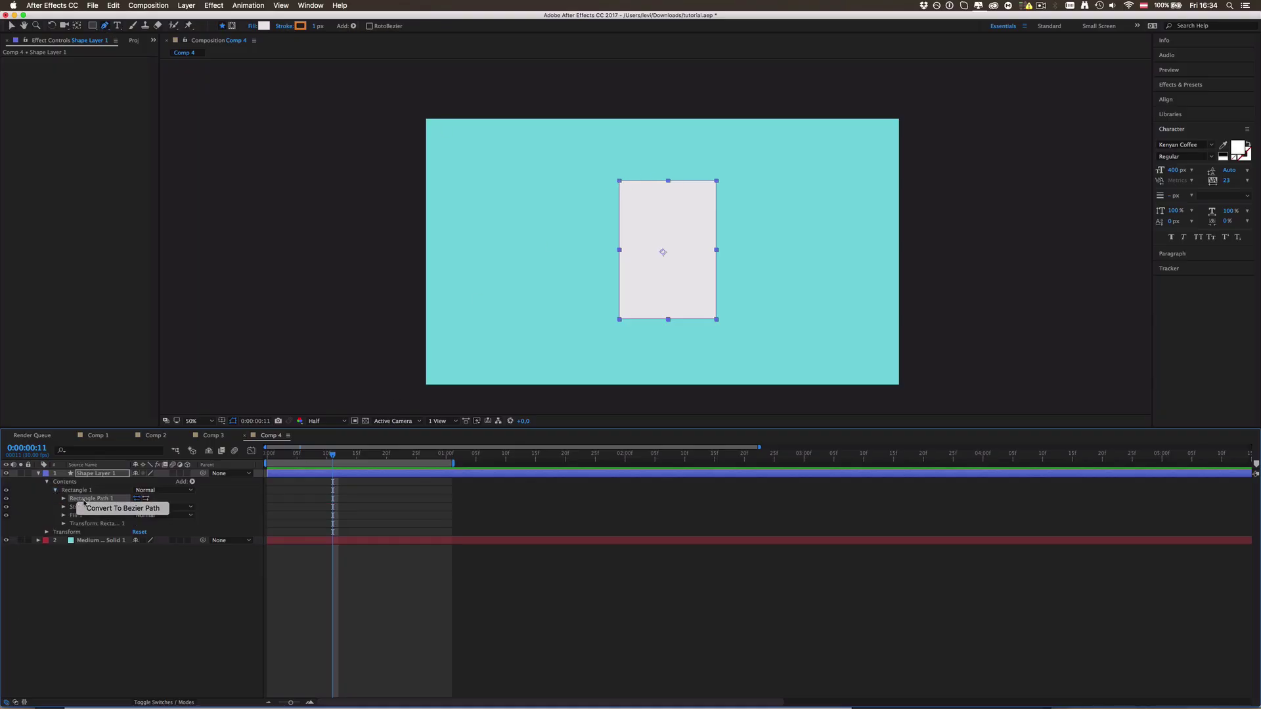
left_click(98, 509)
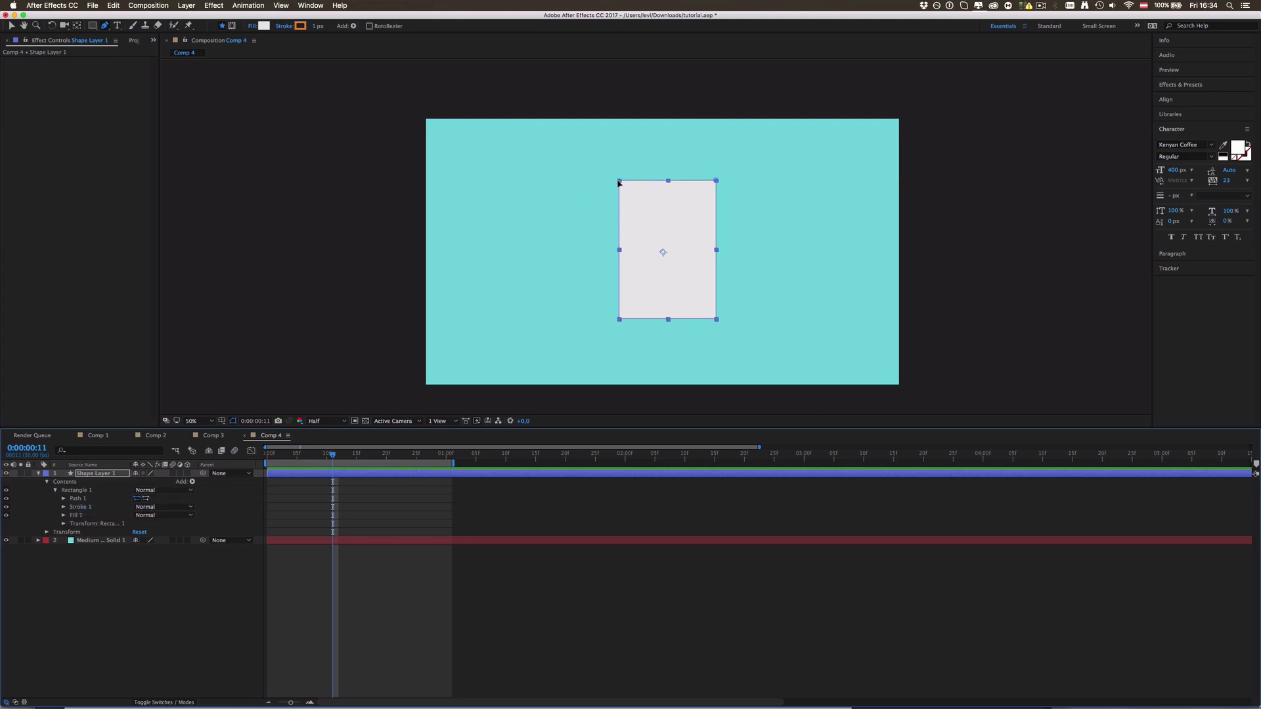
Add path points near the middle of the page's top edge and about a third down its left edge.
left_click(359, 476)
left_click(652, 181)
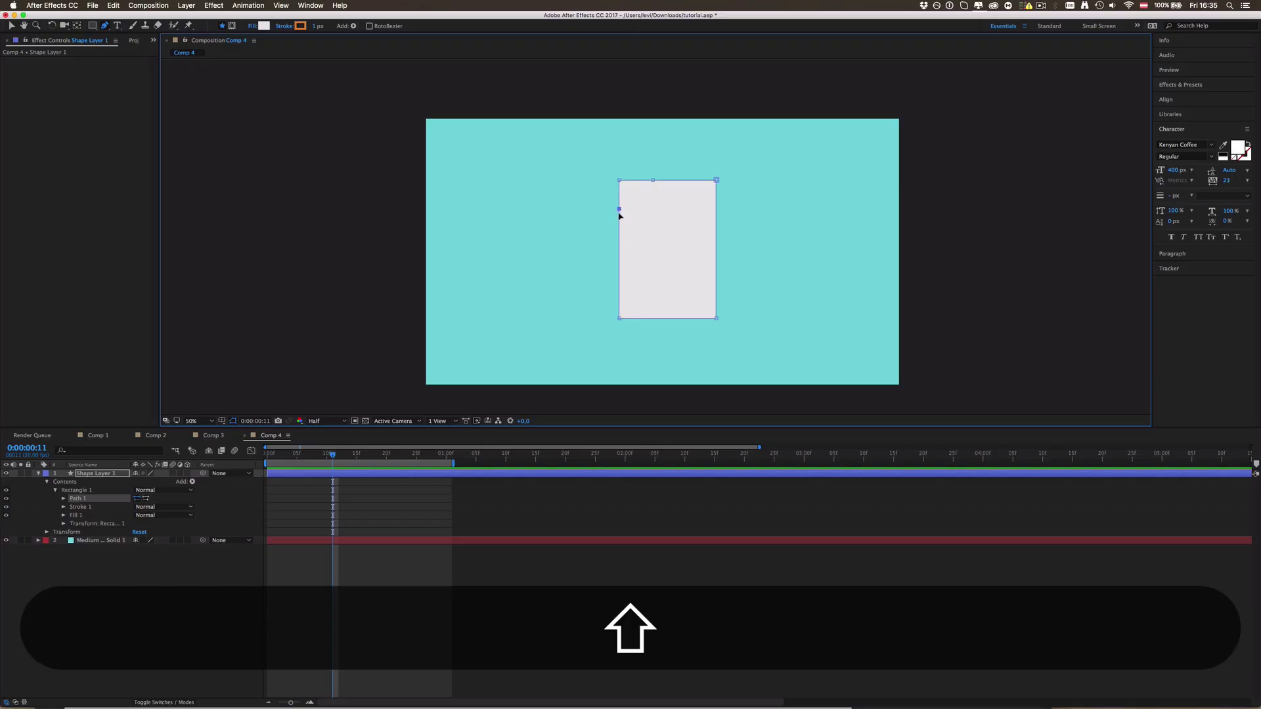
left_click_drag(620, 210, 619, 217)
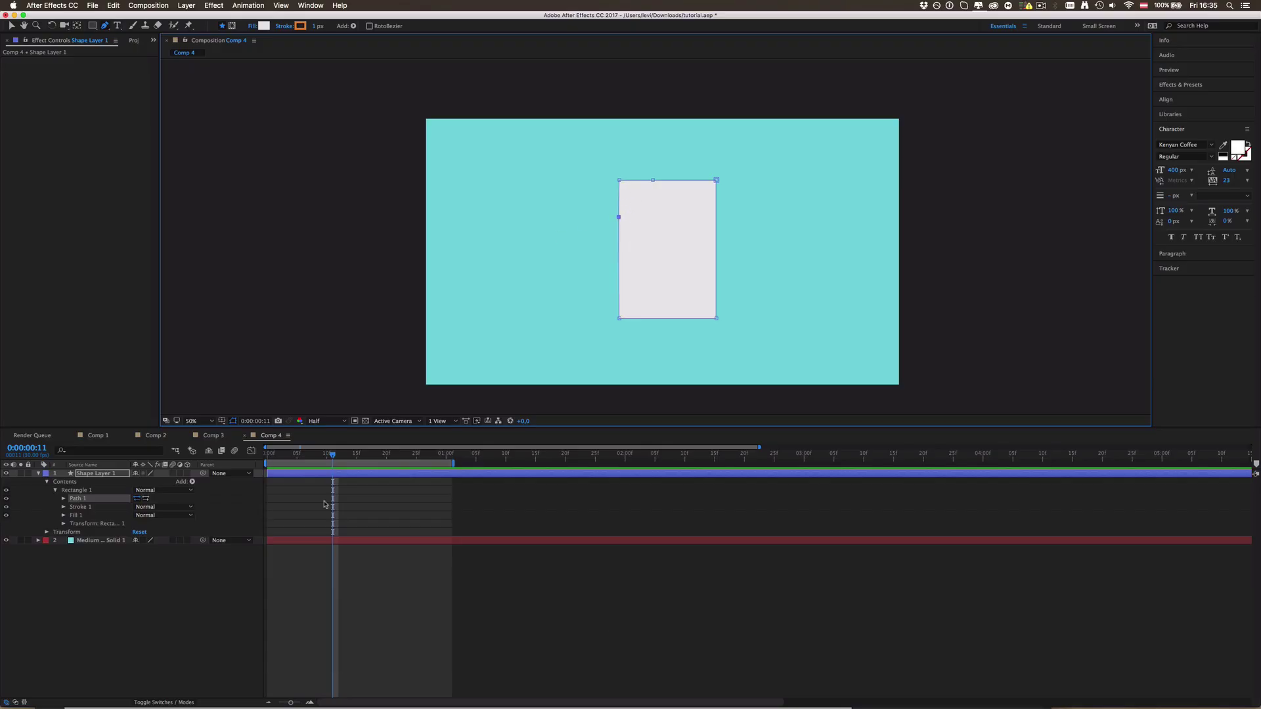
left_click_drag(619, 217, 619, 227)
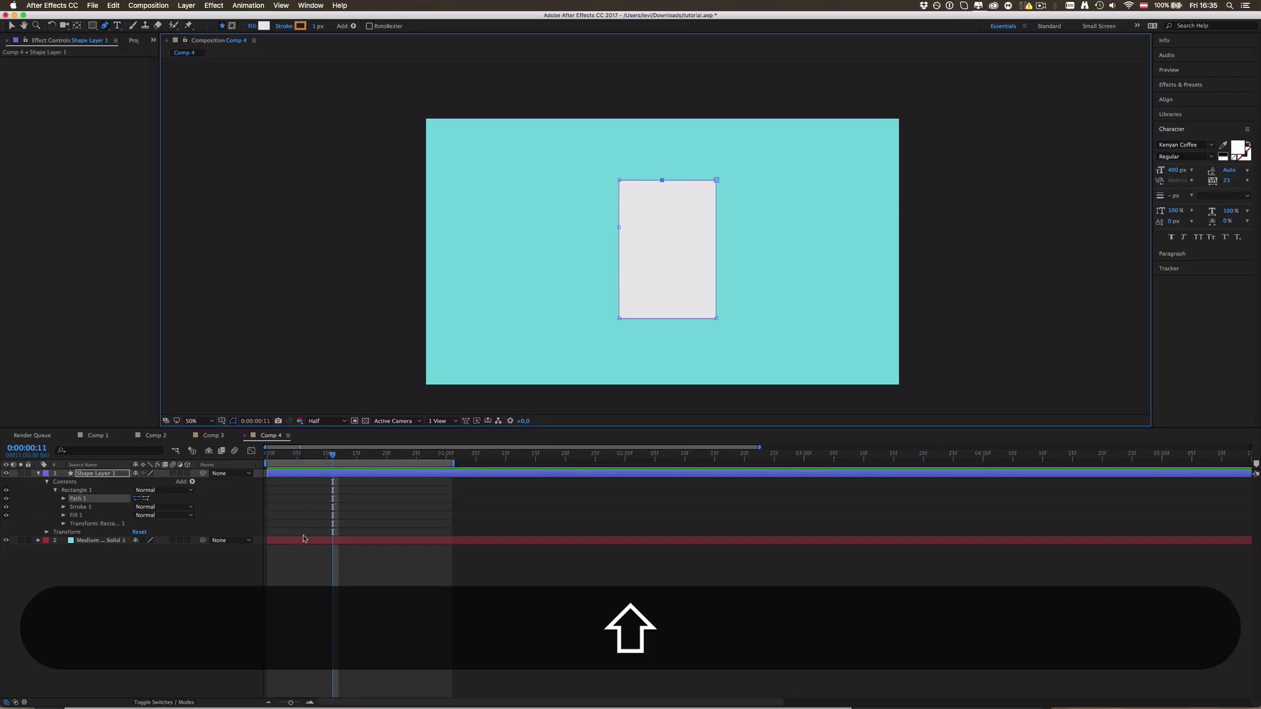
left_click(310, 480)
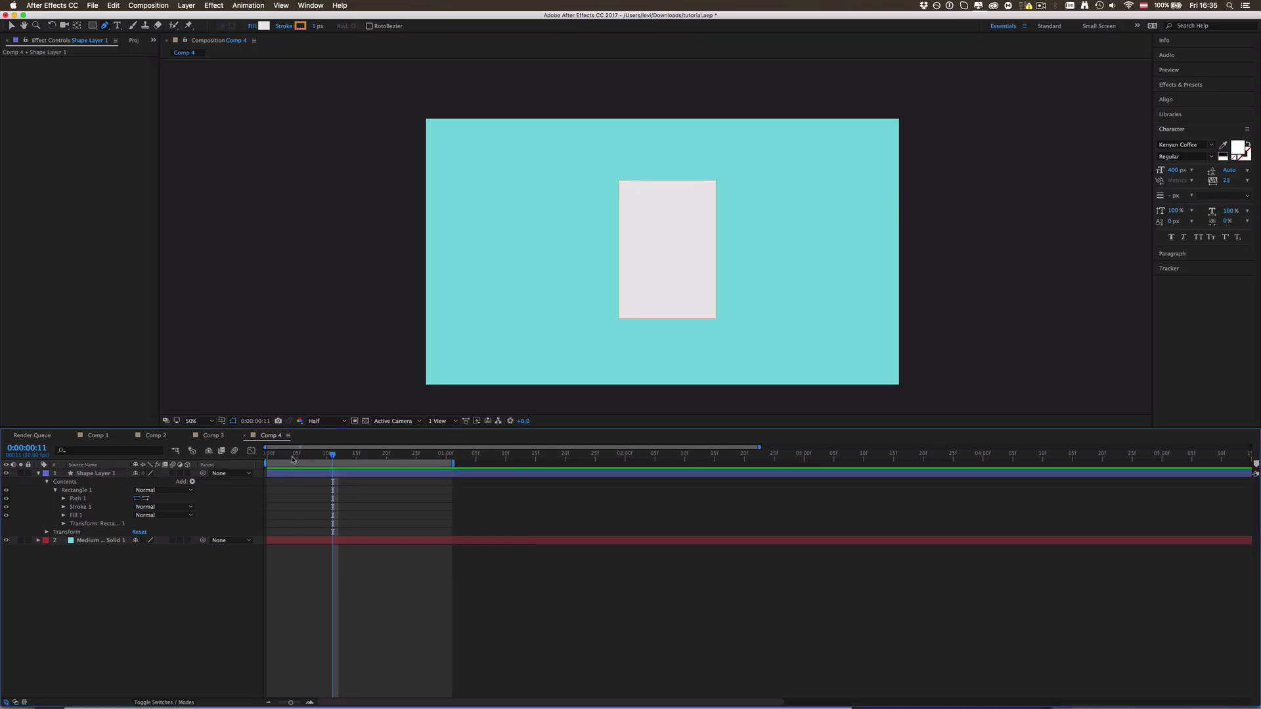
Duplicate Shape Layer 1 with the time at the first frame and hide the copy, Shape Layer 2.
left_click_drag(293, 459, 266, 459)
left_click(284, 472)
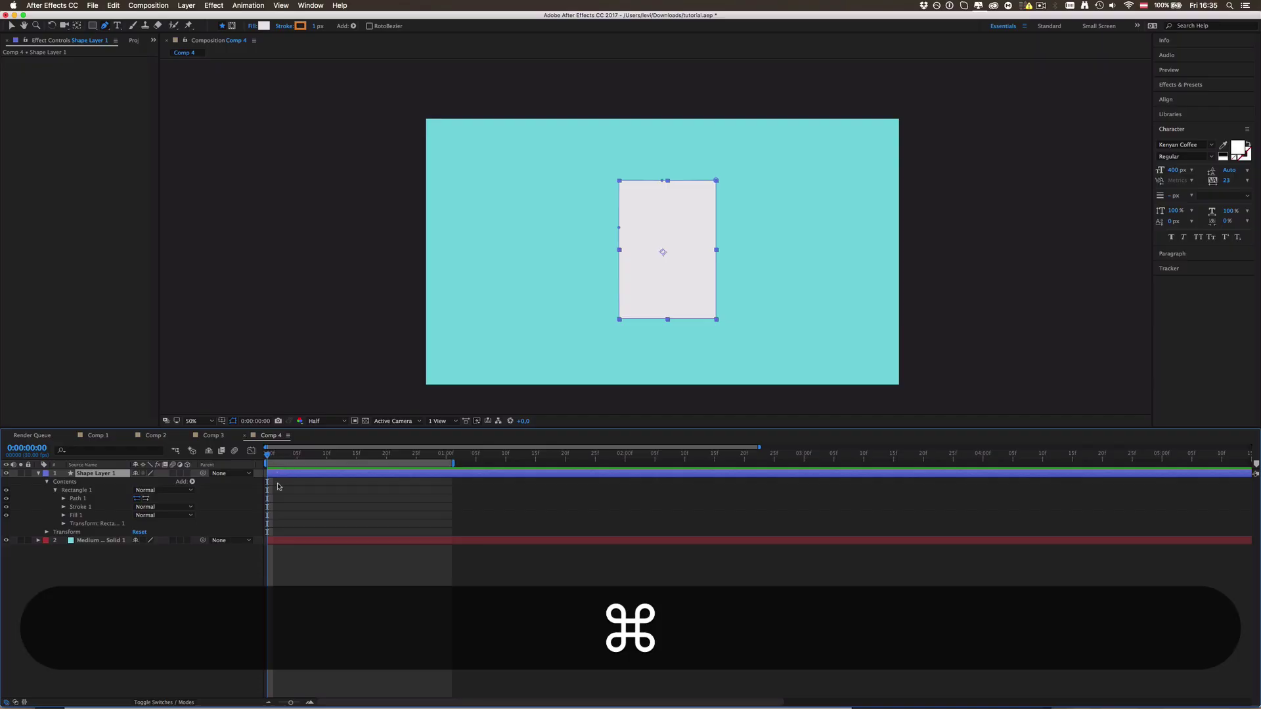
key("super+d")
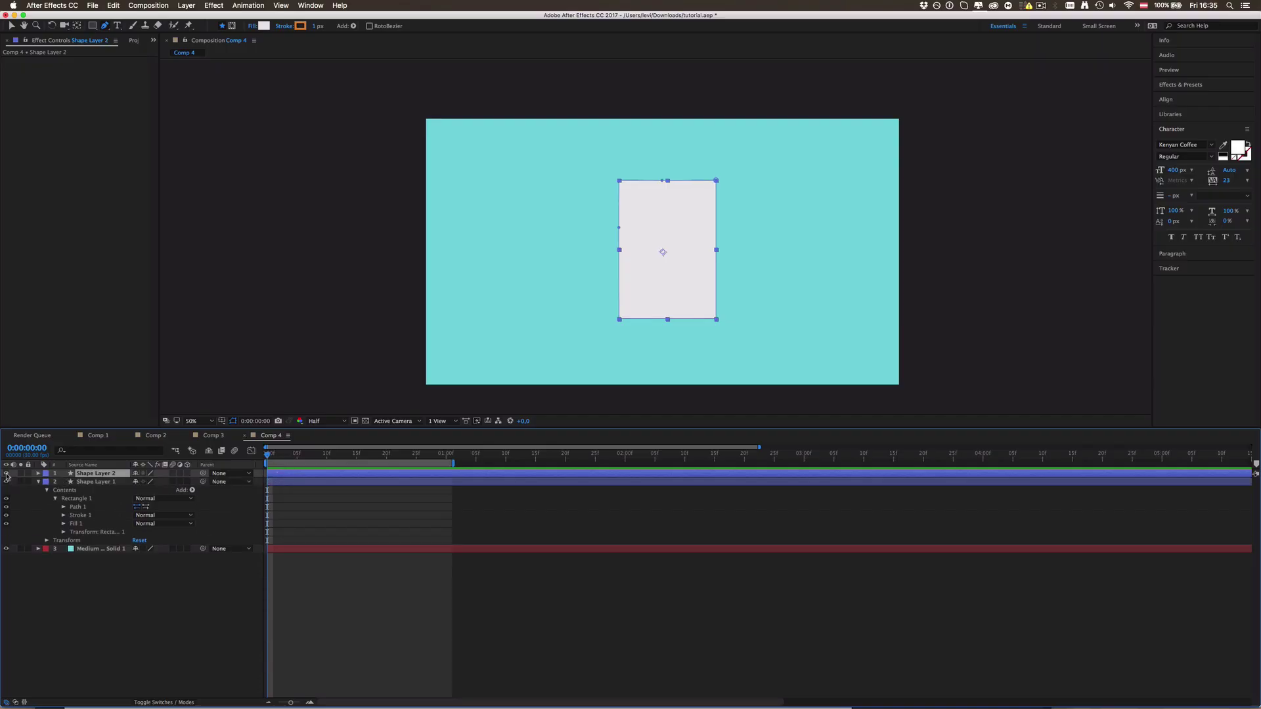
left_click(7, 474)
left_click(289, 494)
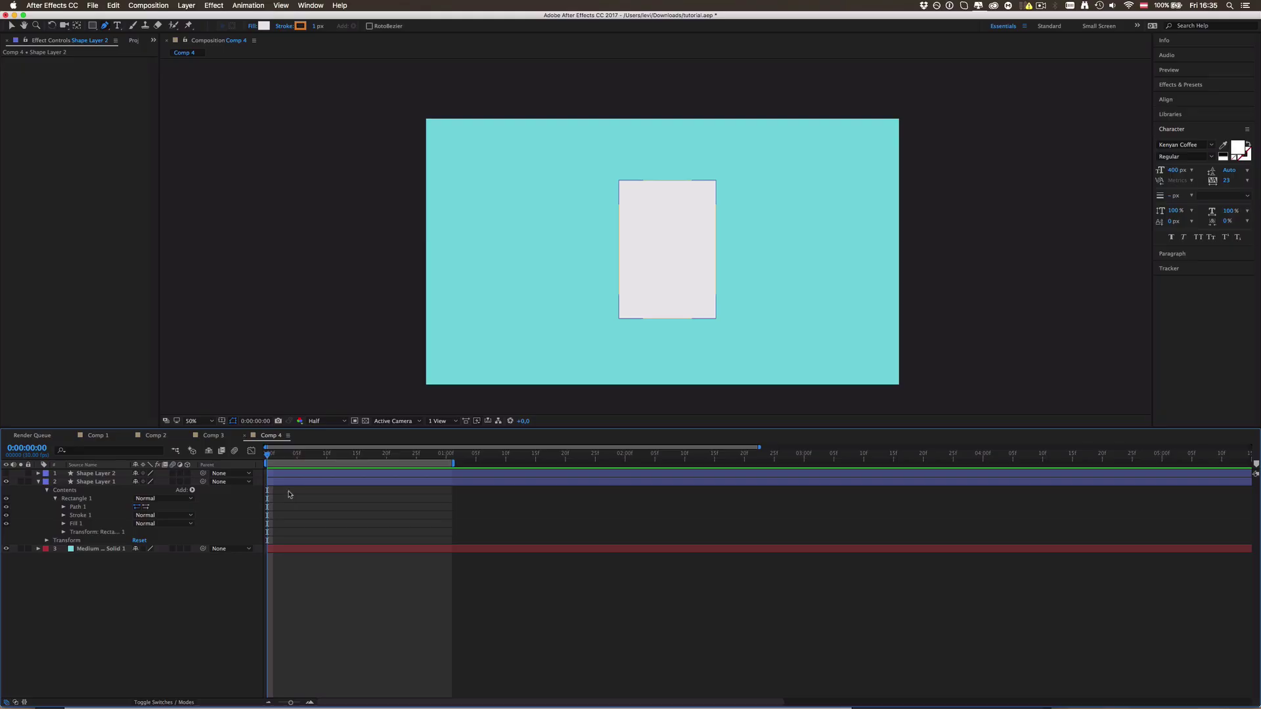
Set a Path keyframe for Path 1 of Shape Layer 1 at 0:00:00:00.
left_click(287, 488)
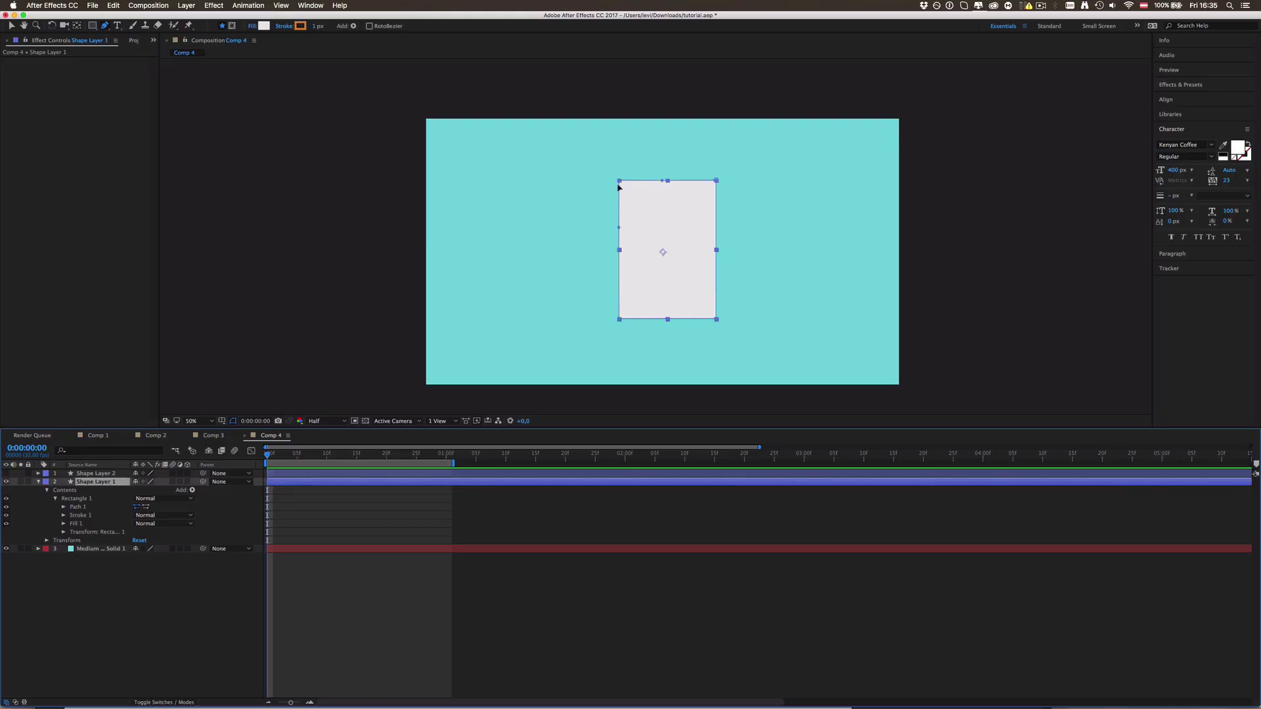
left_click(63, 507)
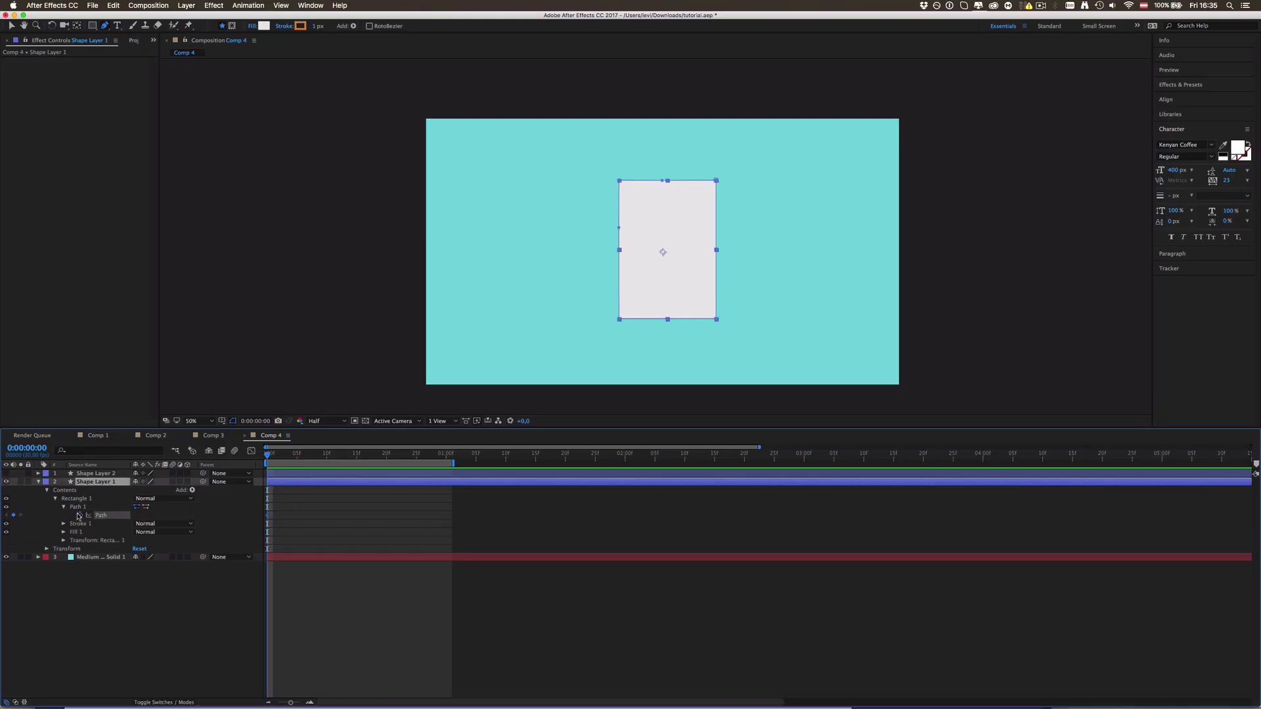
left_click(76, 507)
At 0:00:00:15, move the page's upper-left corner point inward onto the diagonal between the two added points.
left_click_drag(296, 458, 357, 459)
left_click(620, 180, "shift")
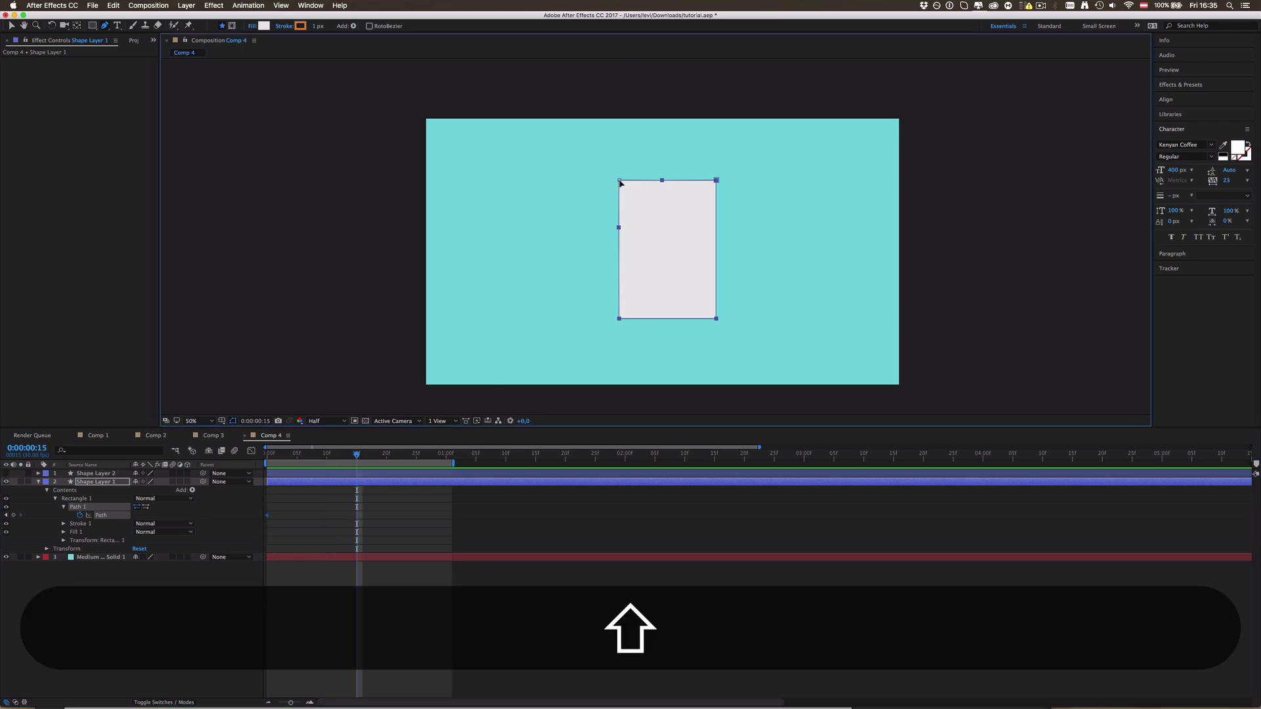
left_click_drag(621, 184, 644, 206)
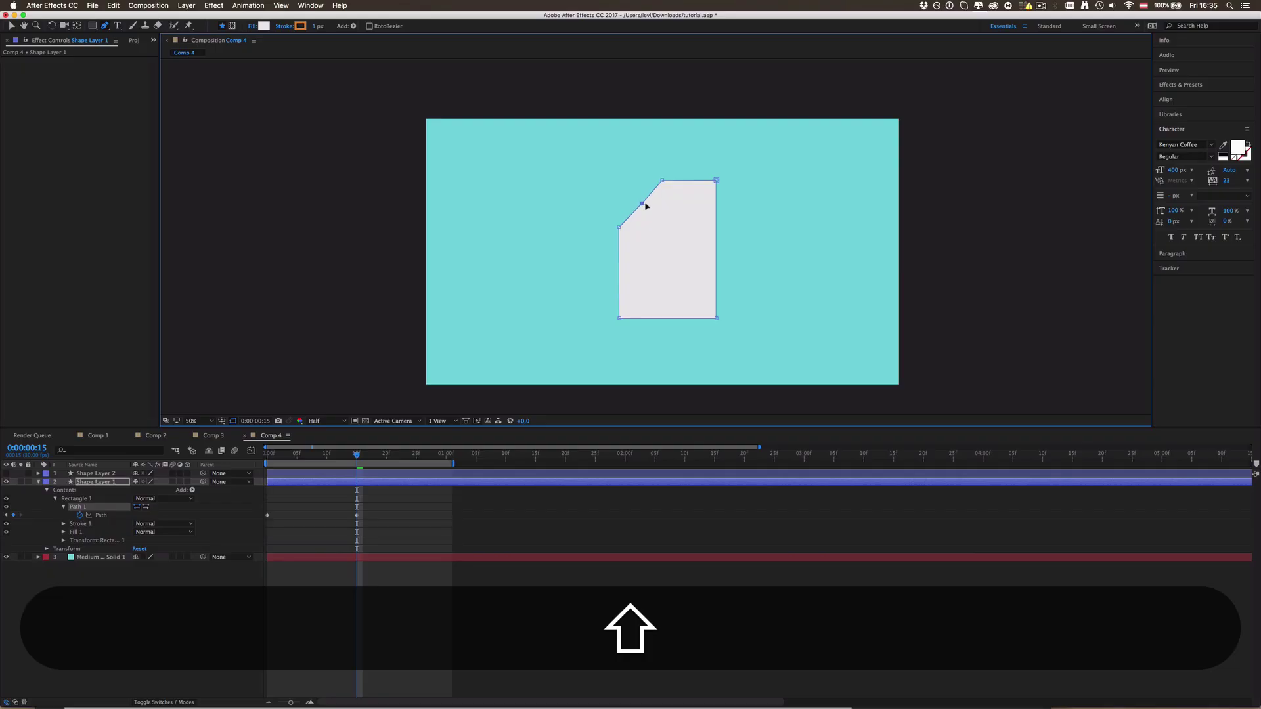
key("slash")
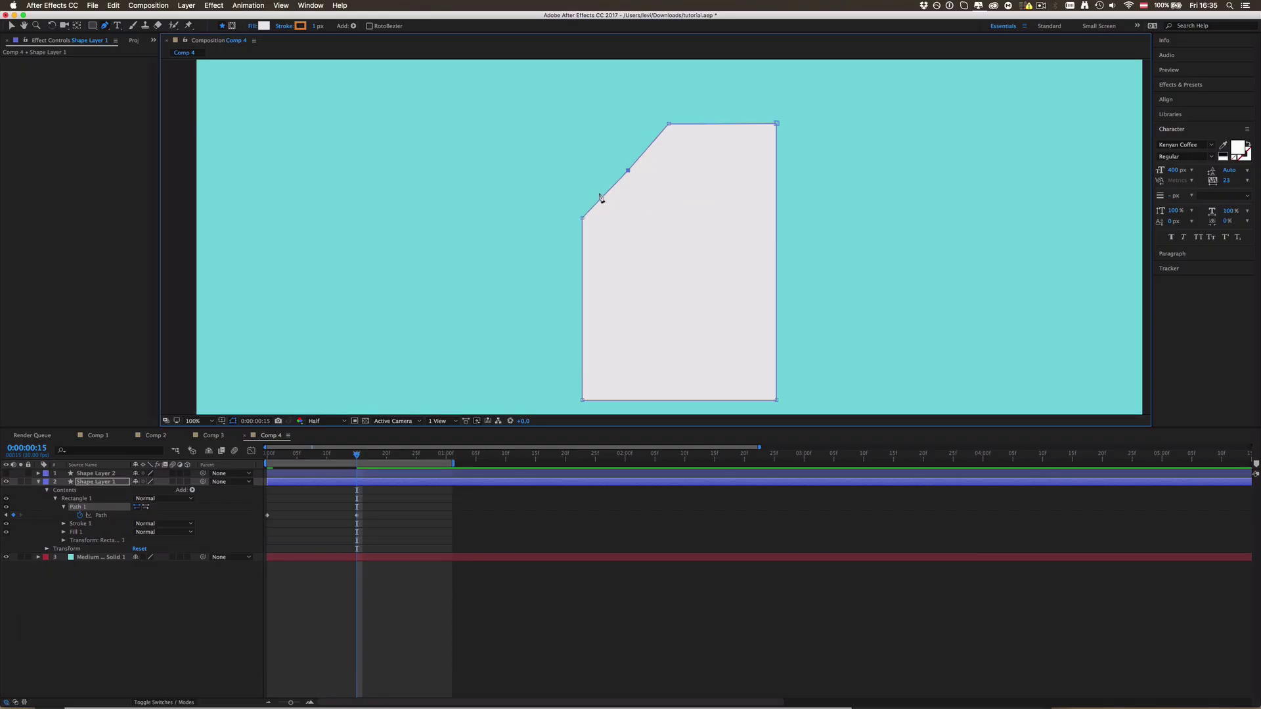
key("comma")
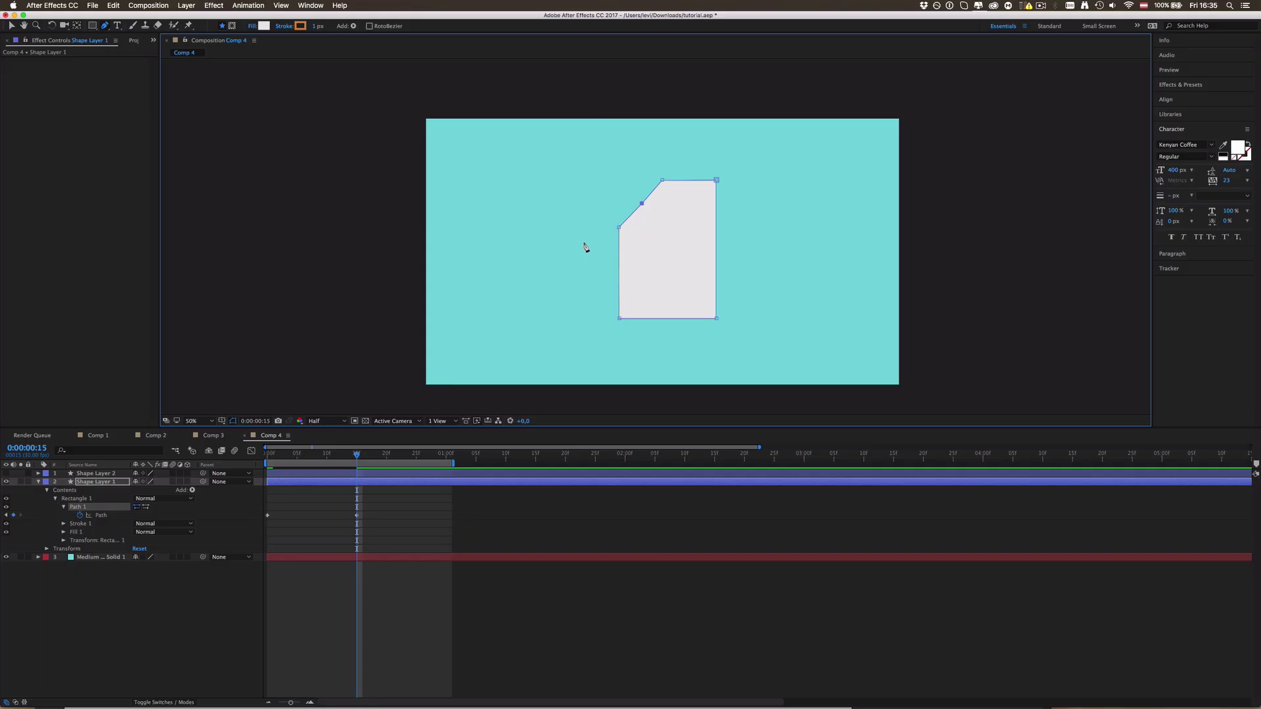
left_click(332, 518)
left_click_drag(356, 455, 322, 472)
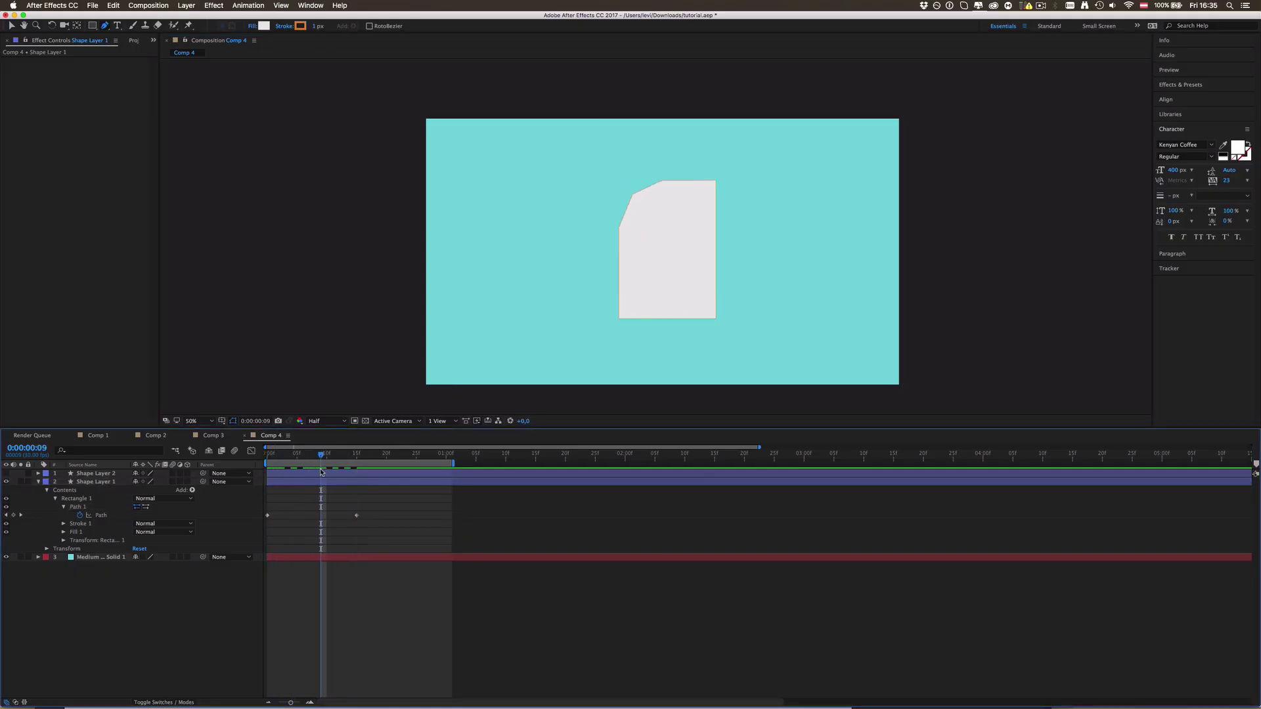
Remove the stroke from both Shape Layer 1 and Shape Layer 2.
left_click(319, 482)
key("shift")
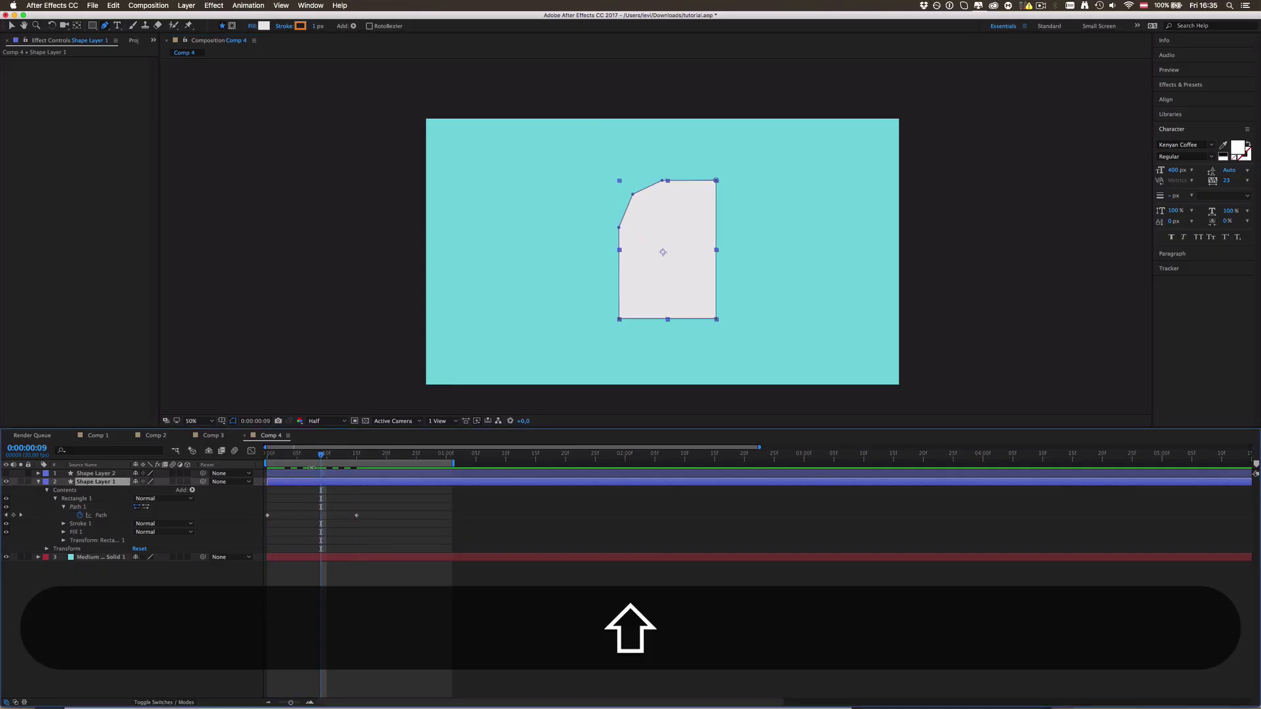
left_click(319, 474, "shift")
left_click(278, 28)
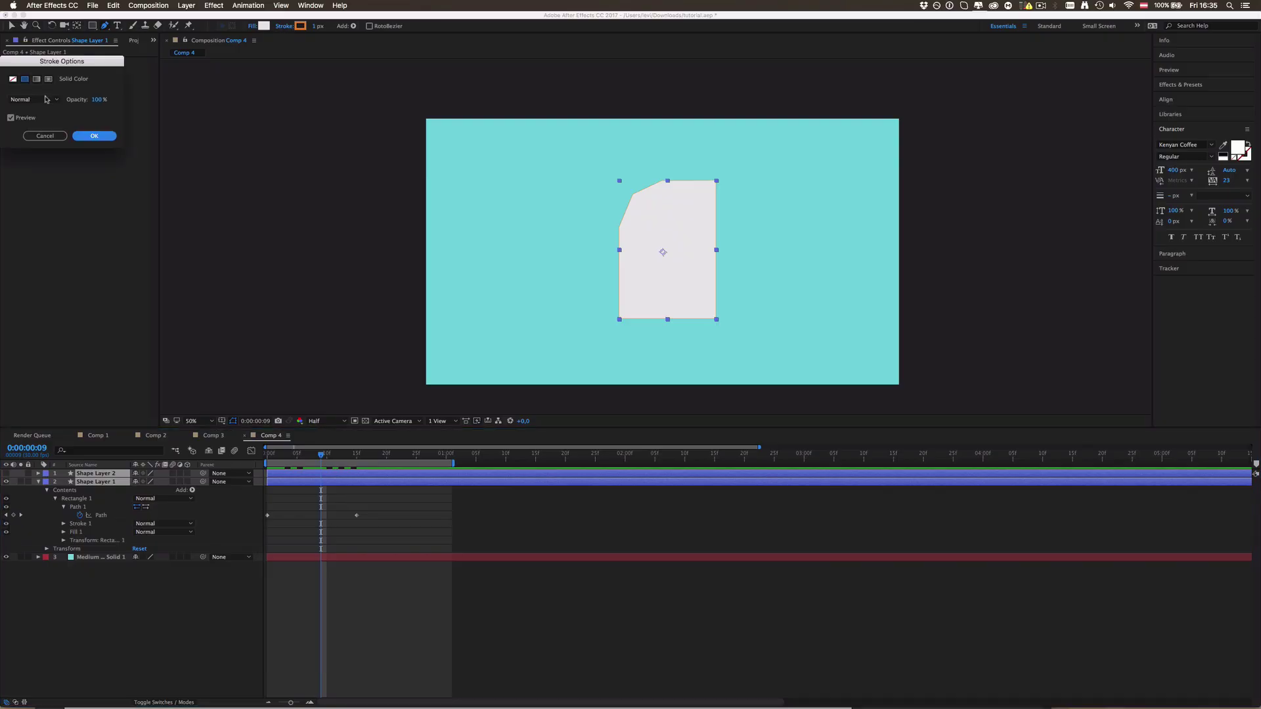
left_click(16, 83)
left_click(94, 135)
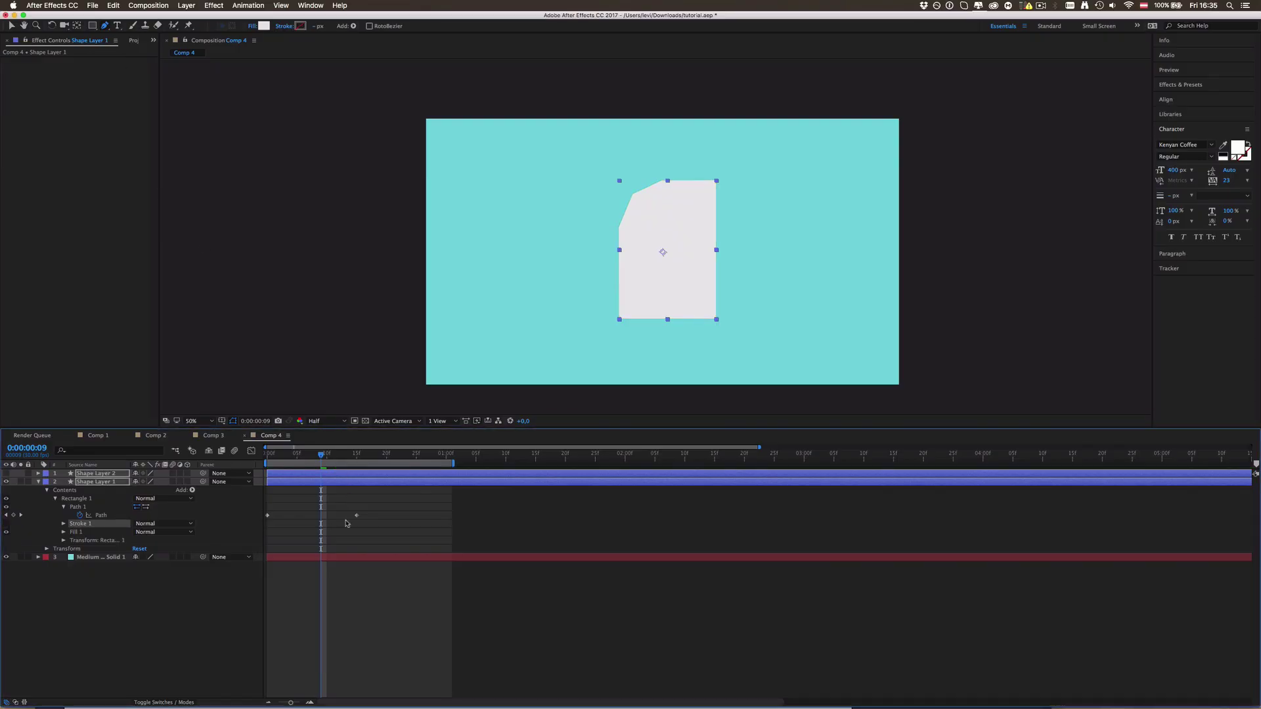
left_click(347, 523)
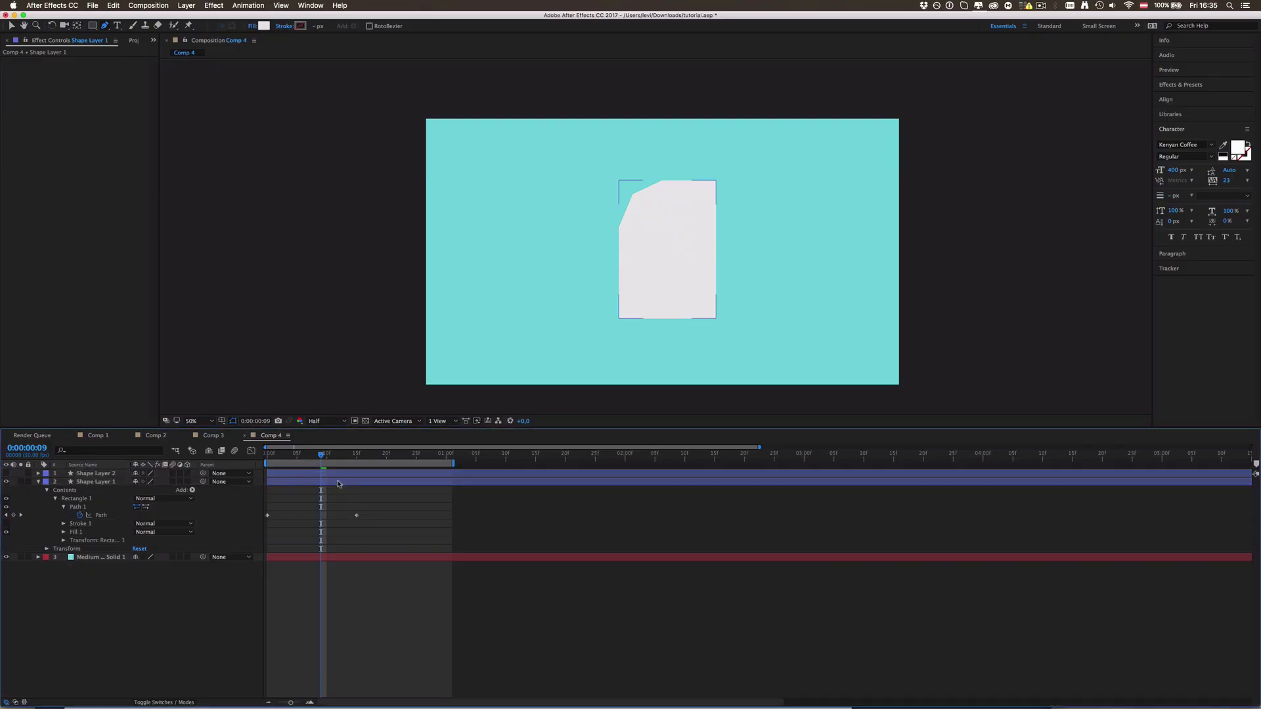
Set a Color keyframe for Fill 1 of Shape Layer 1 at 0:00:00:00.
left_click(322, 482)
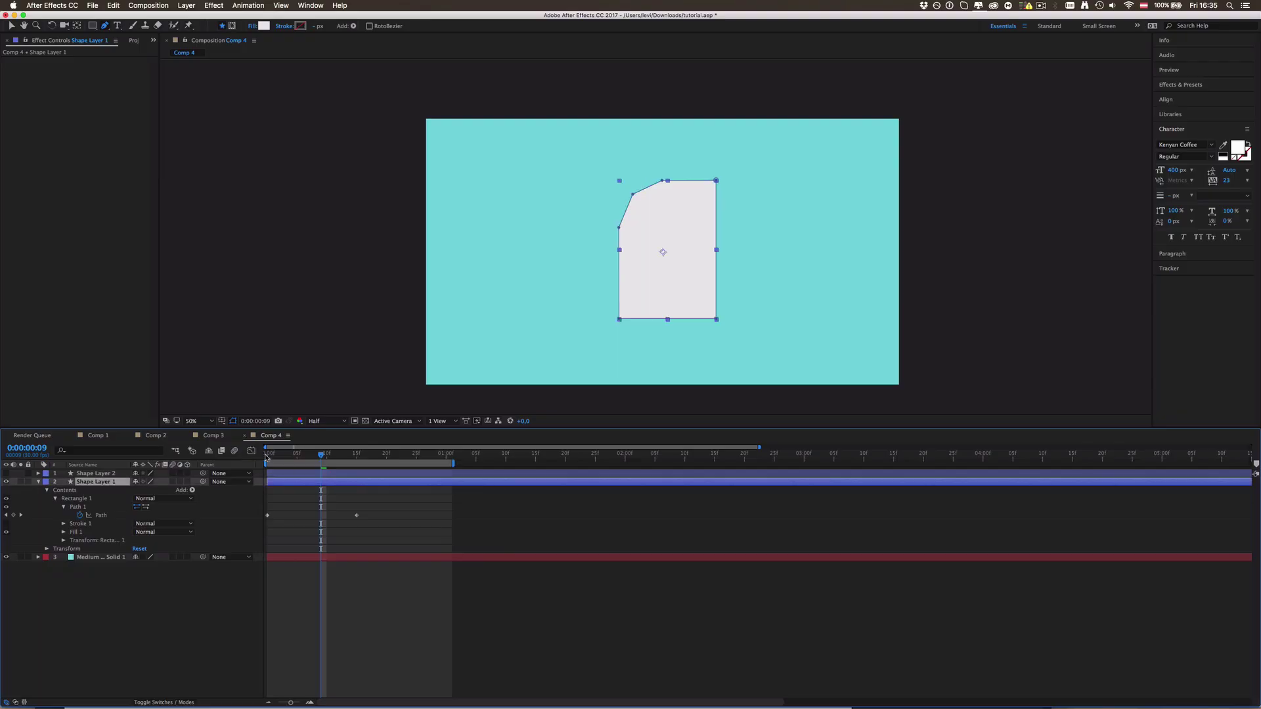
left_click(267, 458)
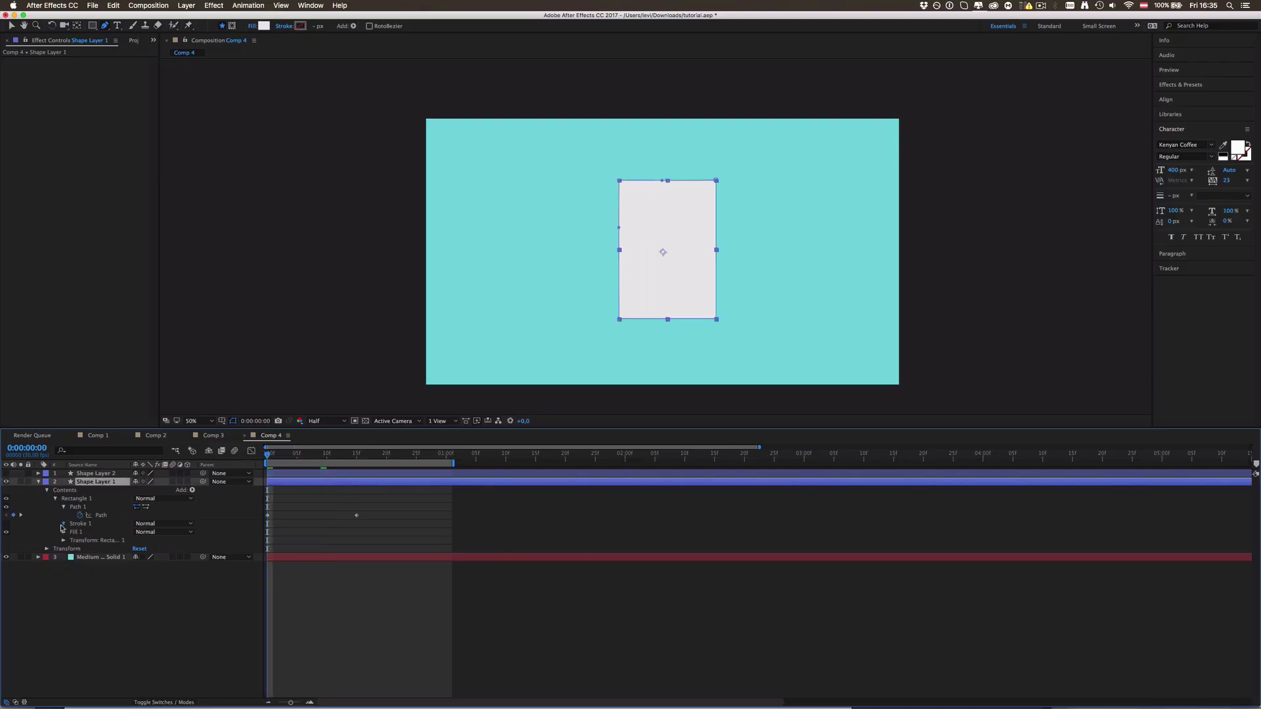
left_click(63, 533)
left_click(96, 558)
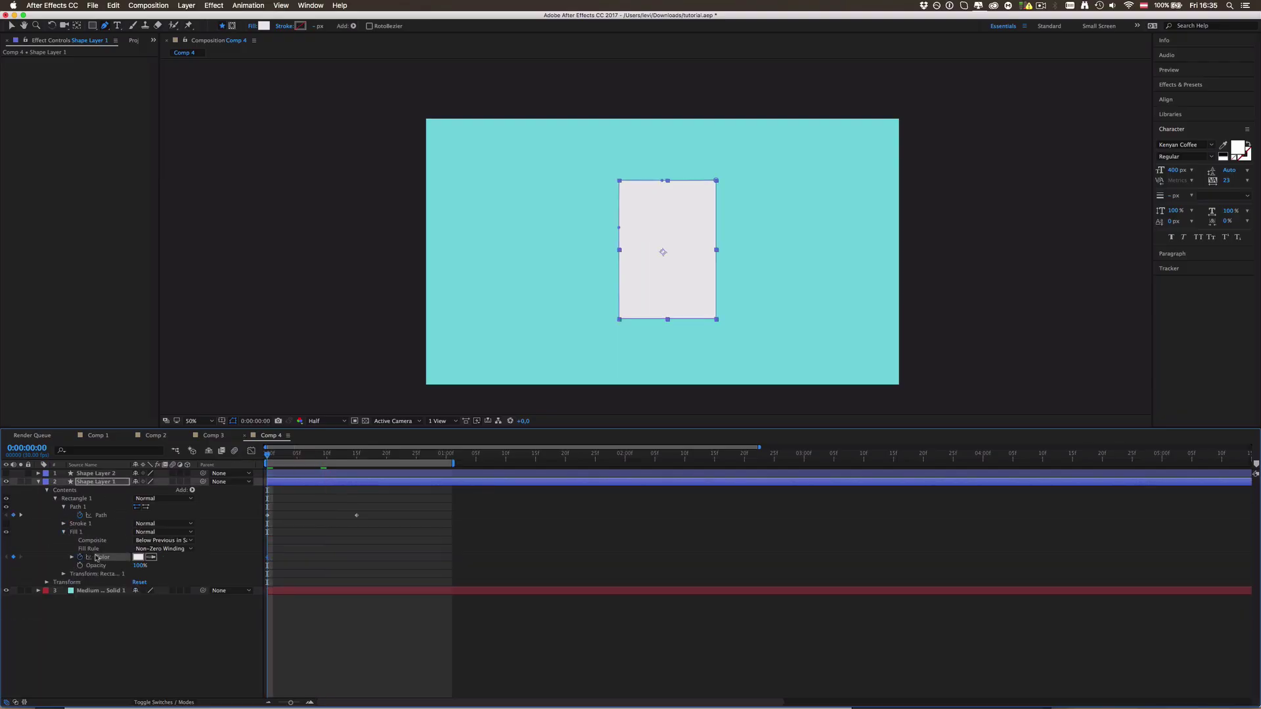
At 0:00:00:15, darken Shape Layer 1's fill to a medium grey.
left_click(353, 458)
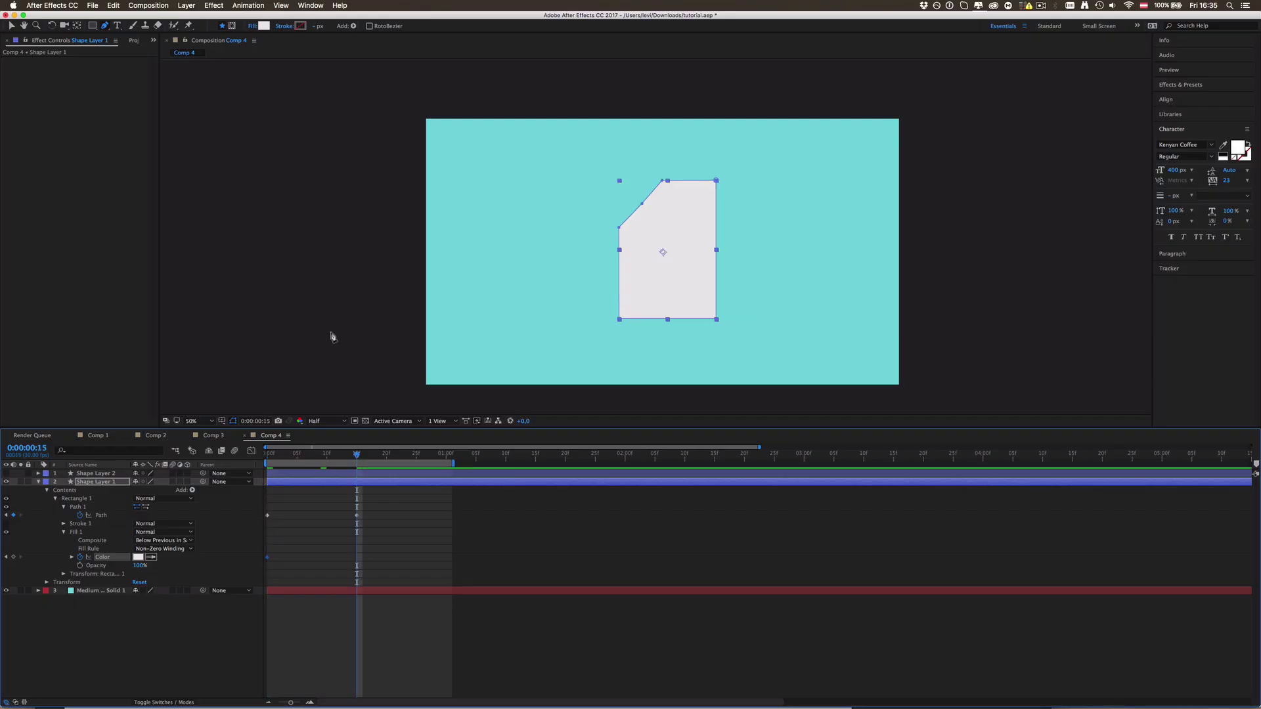
left_click(263, 26)
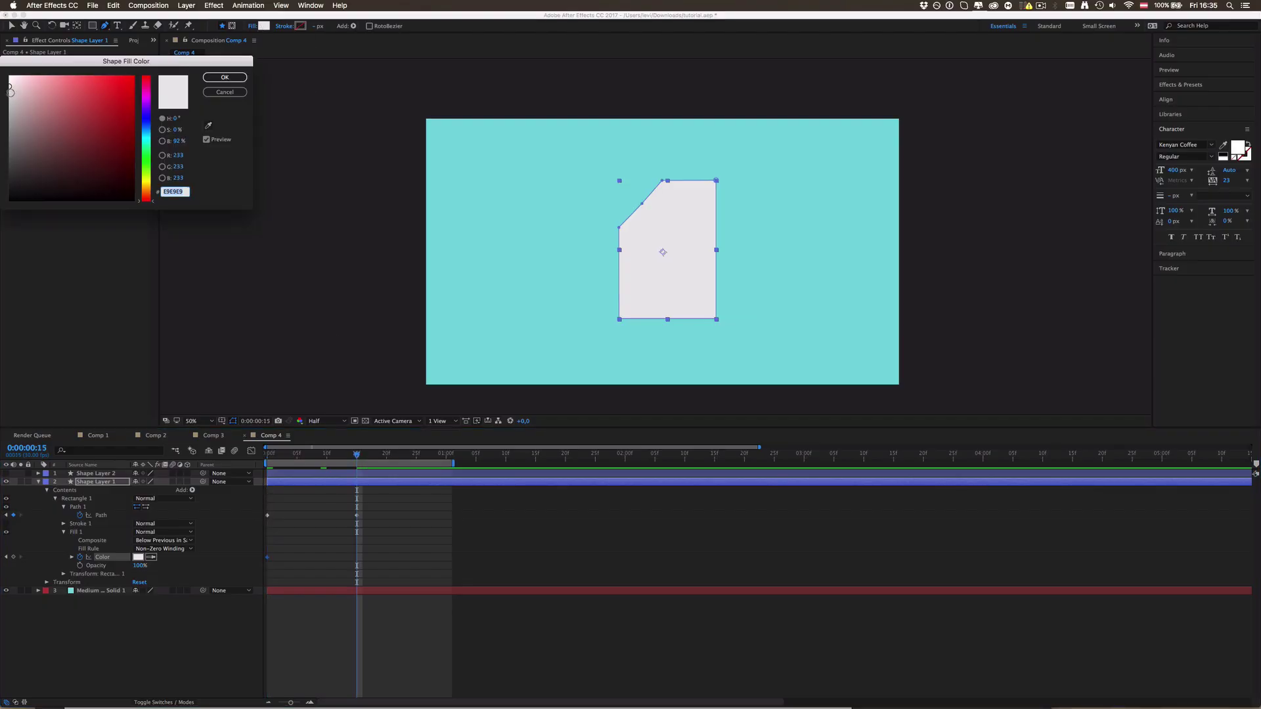
left_click_drag(10, 92, 5, 117)
left_click(224, 77)
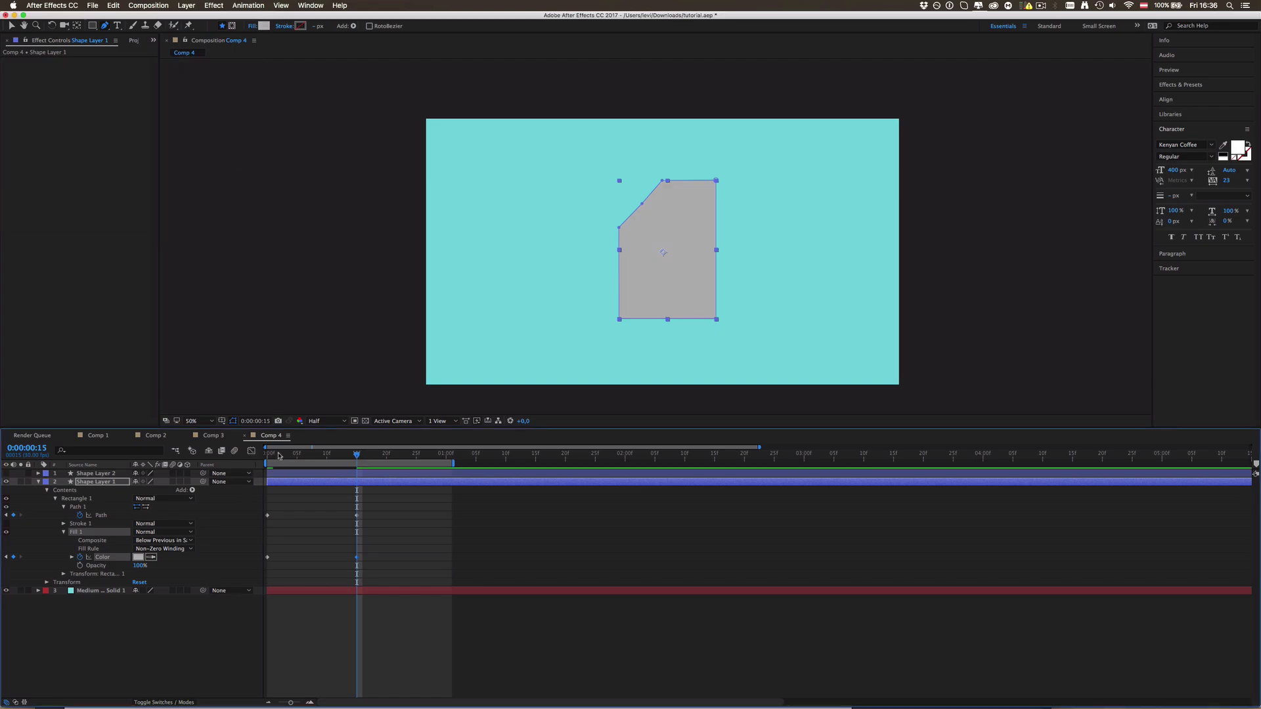
Change Shape Layer 1's fill color at the 0:00:00:00 keyframe to white and scrub through the color change.
key("Home")
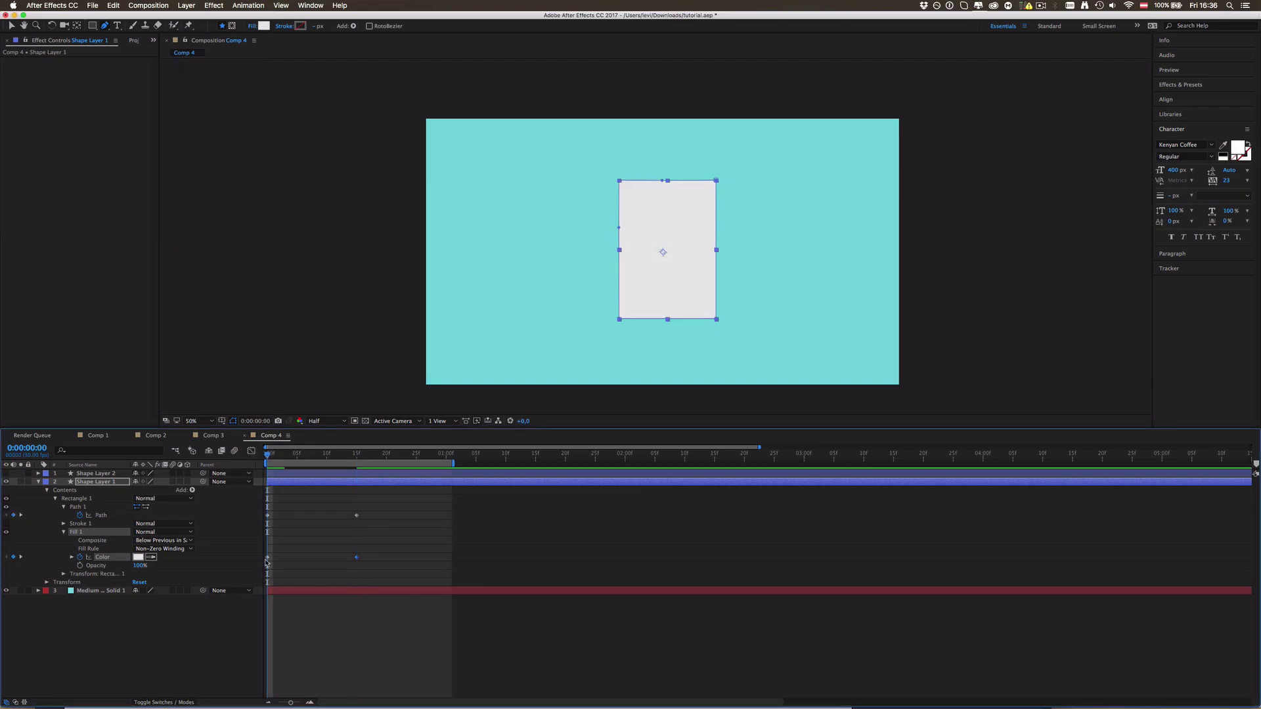
left_click(264, 26)
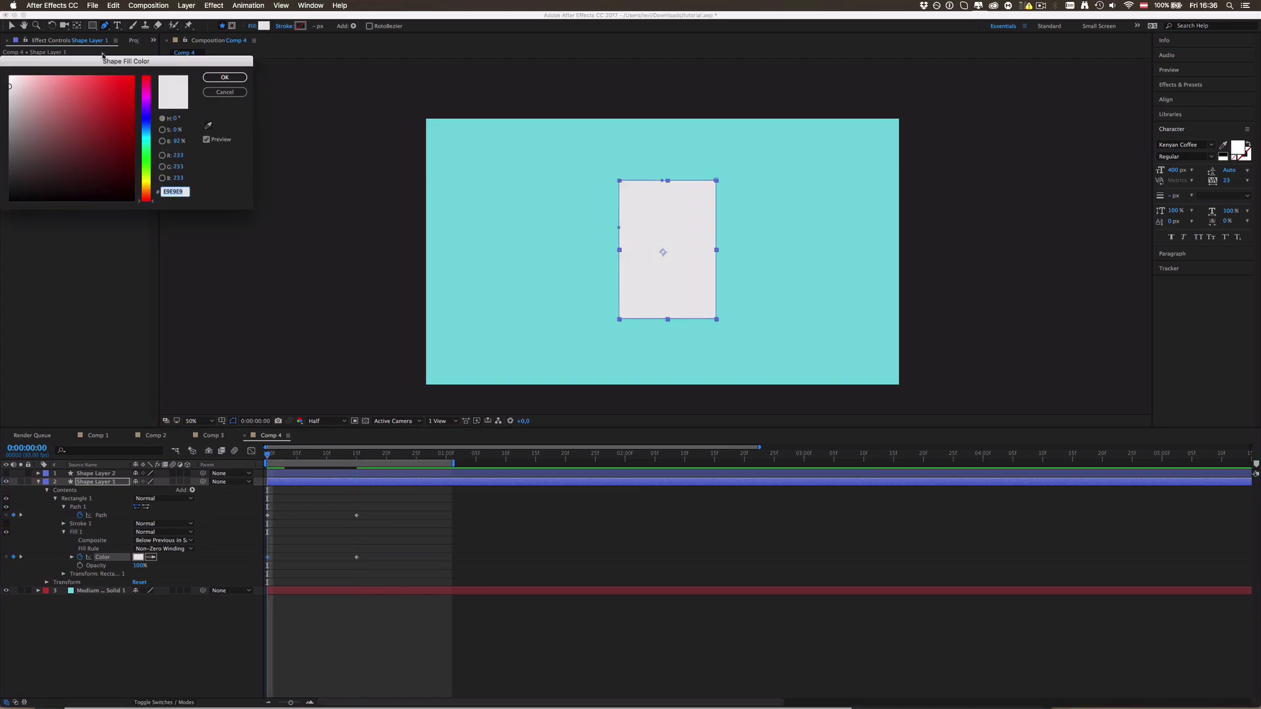
left_click_drag(10, 87, 9, 75)
left_click(225, 77)
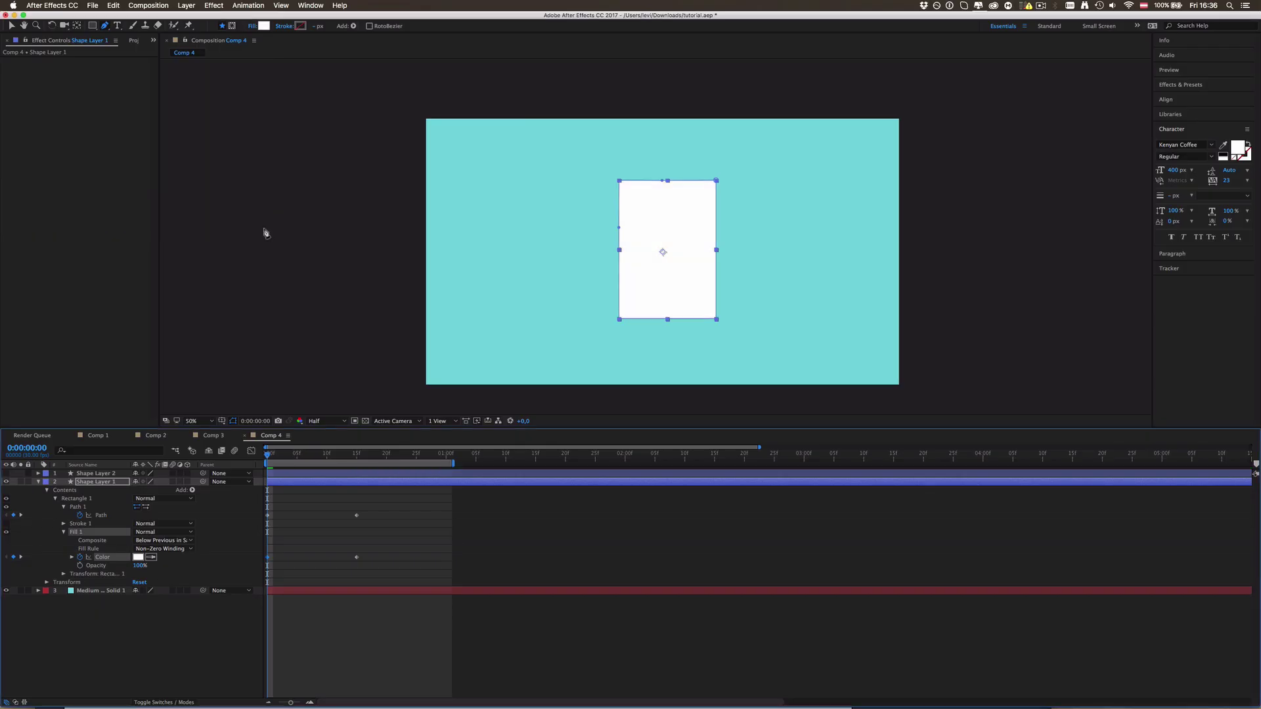
left_click(279, 567)
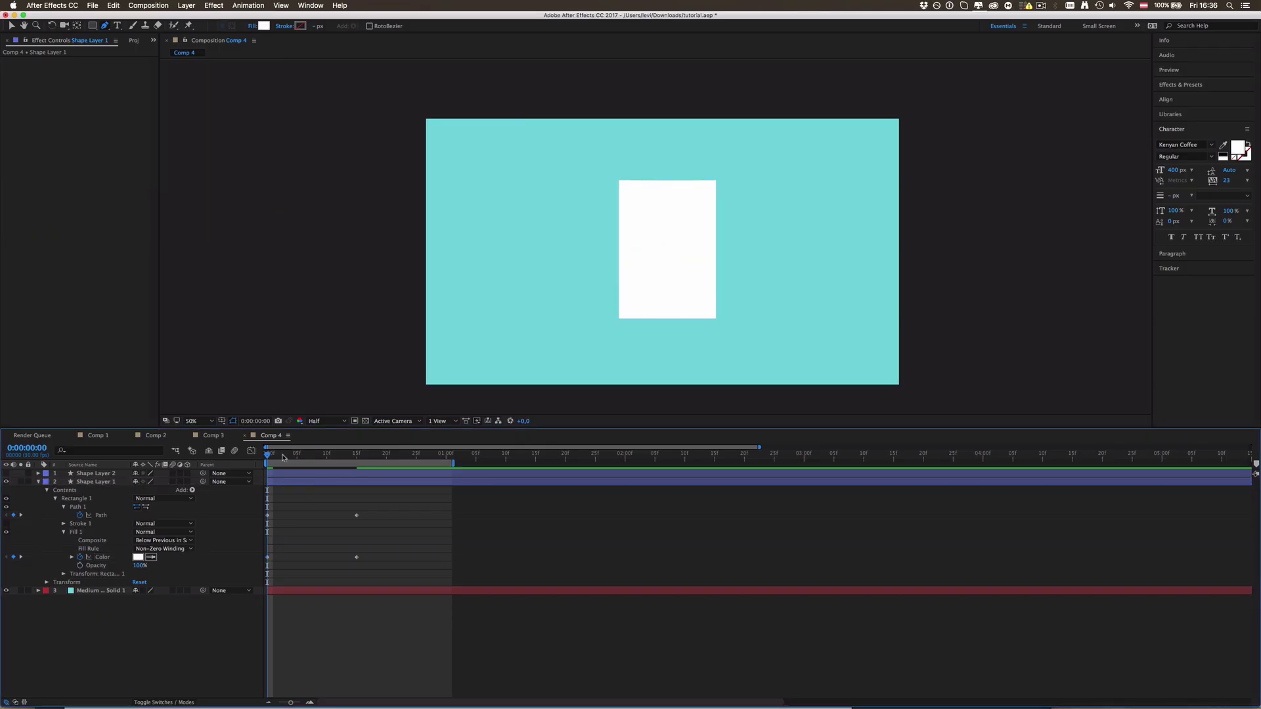
left_click_drag(290, 454, 231, 467)
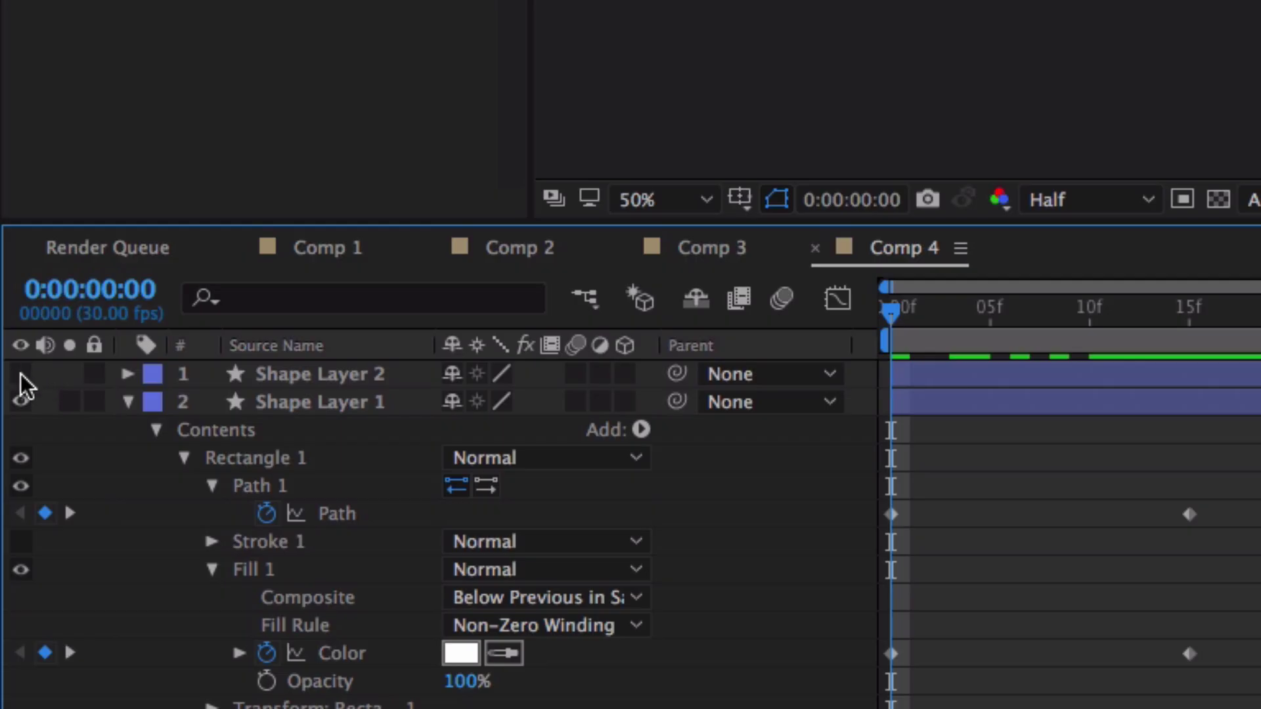
Show Shape Layer 2 again and delete its upper-left corner point so the page has a diagonal cut corner.
left_click(20, 374)
left_click(304, 375)
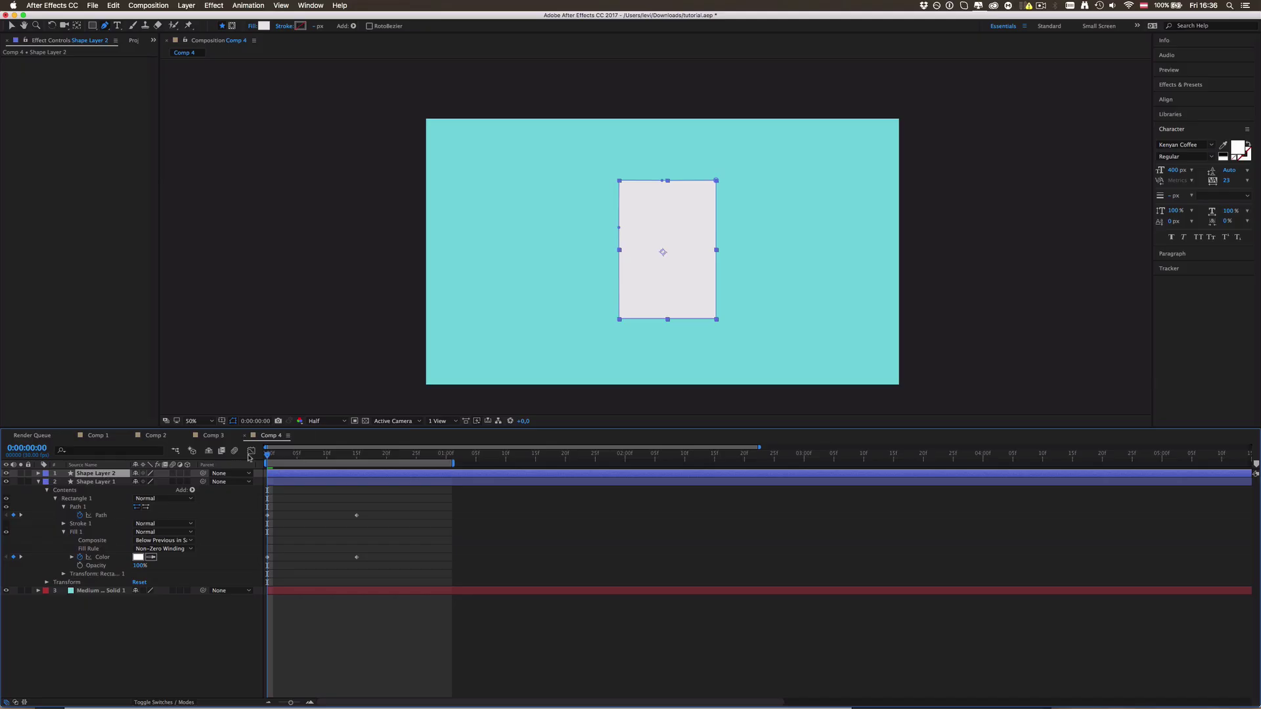
left_click(620, 181)
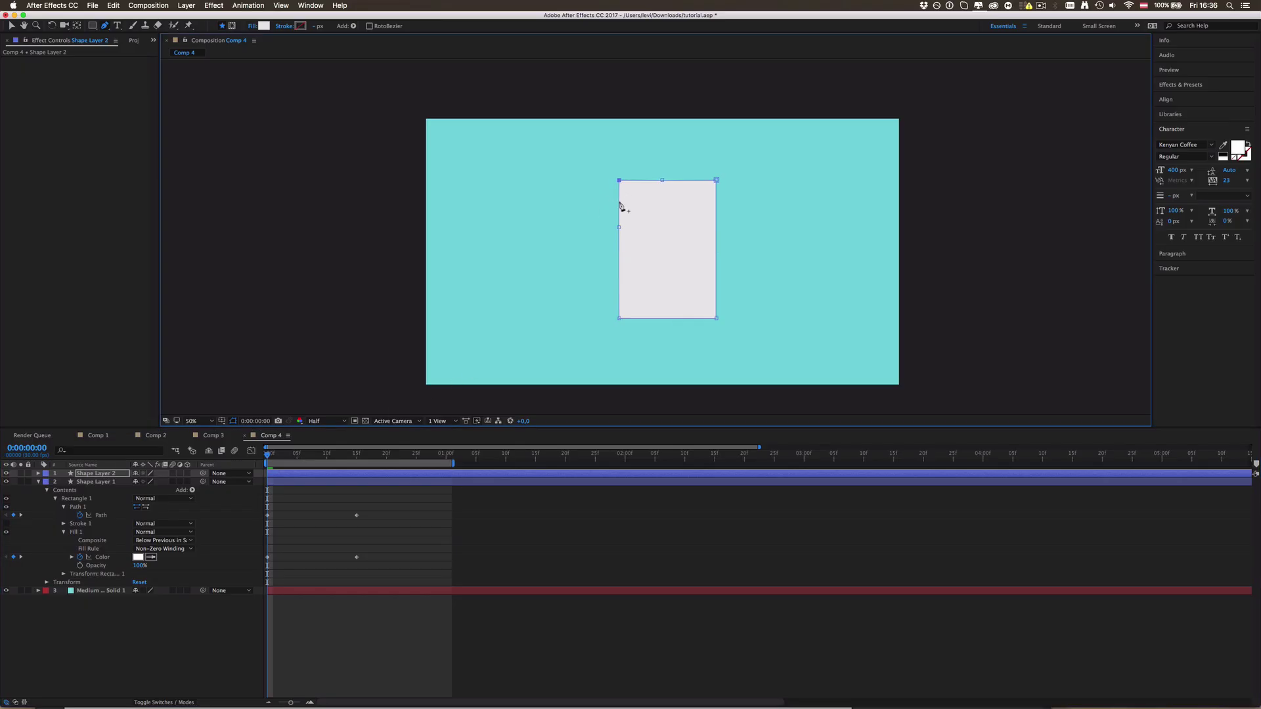
key("BackSpace")
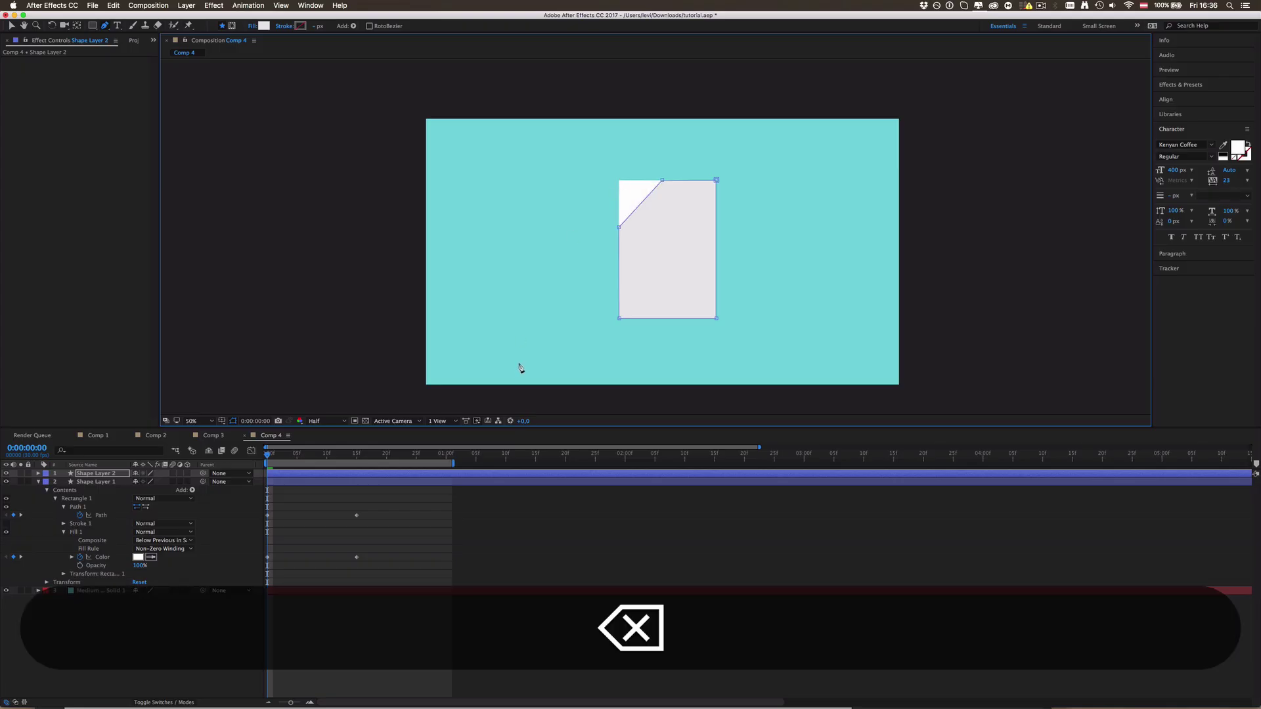
Set Shape Layer 2's fill to white and preview the folding corner.
left_click(264, 27)
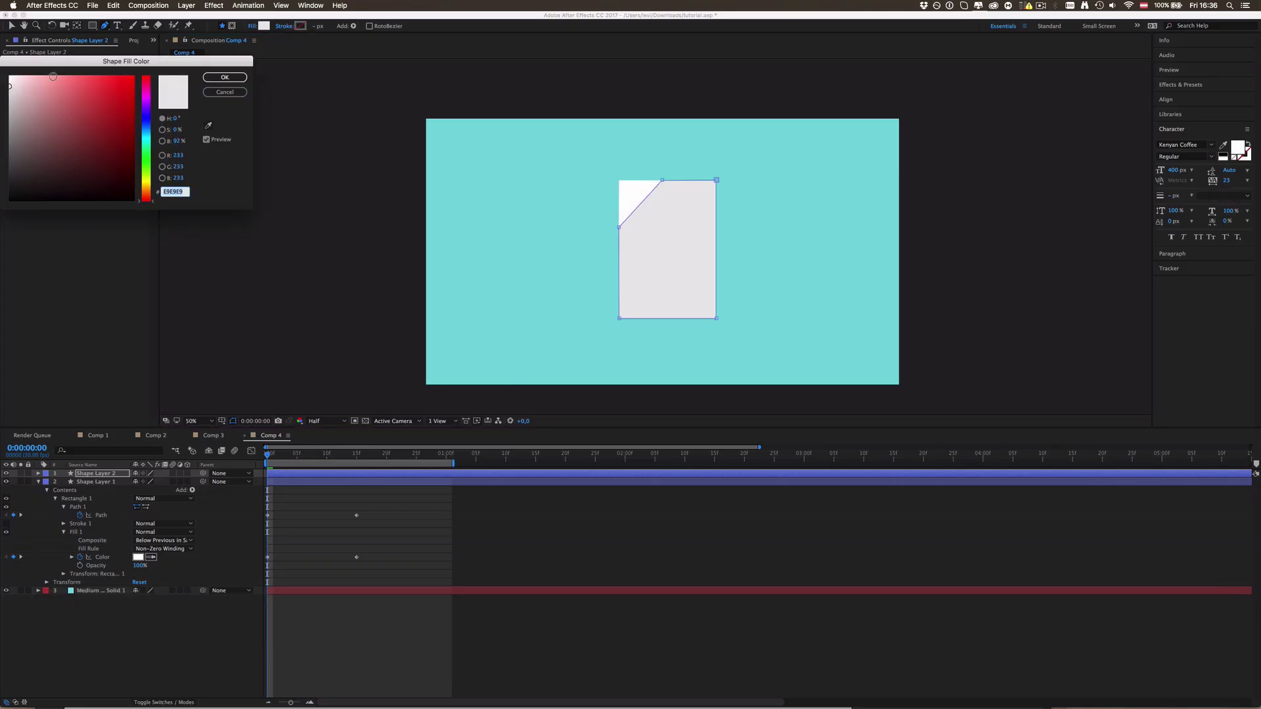
left_click_drag(25, 82, 7, 74)
left_click(226, 79)
left_click(331, 293)
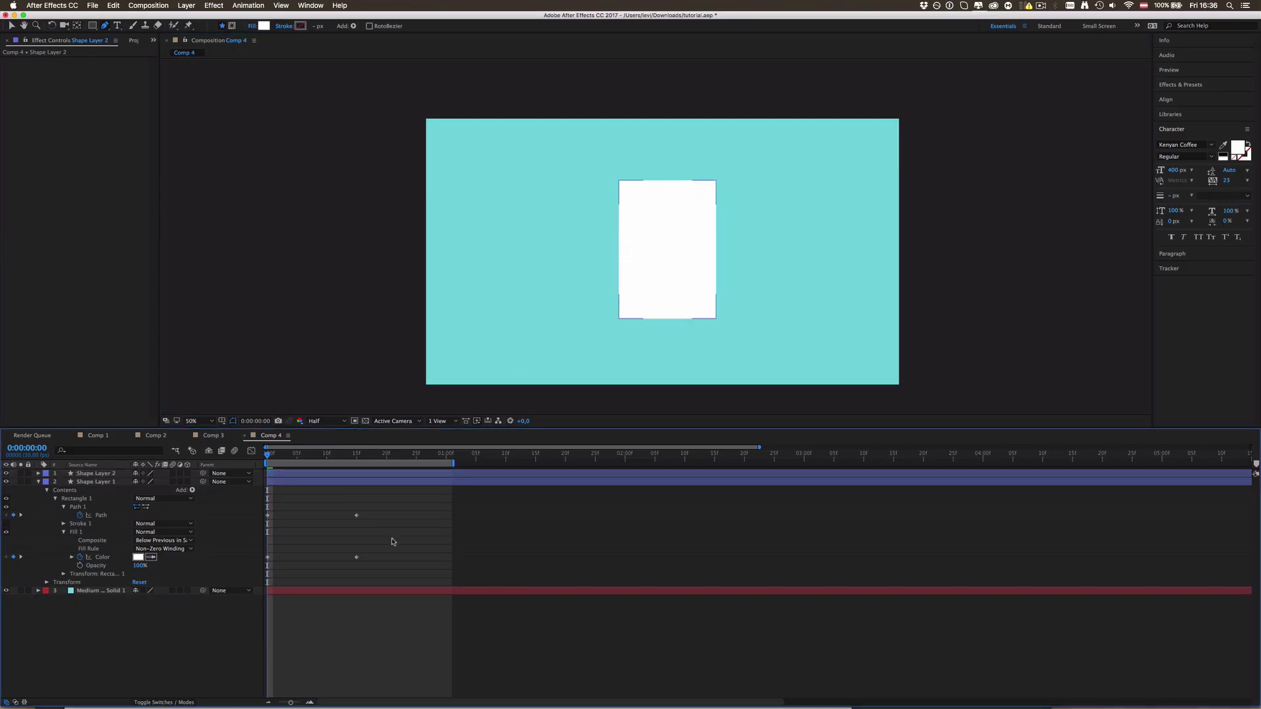
key("ctrl+0")
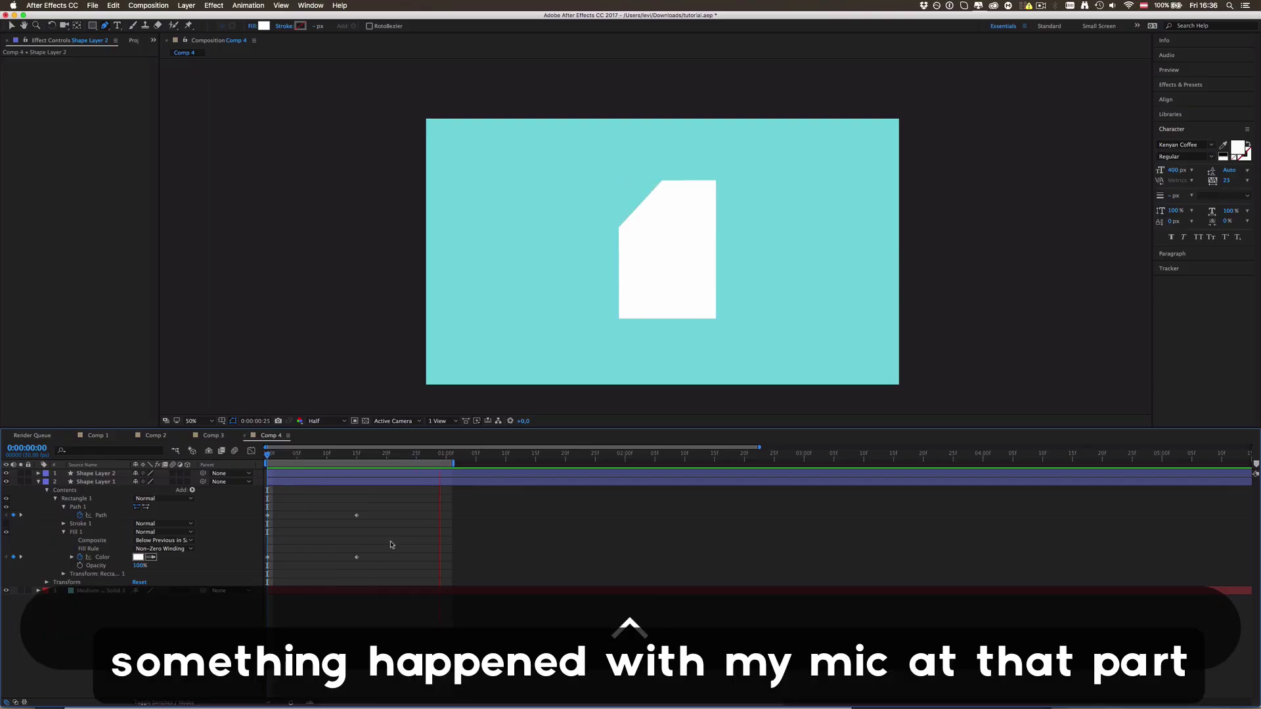
key("space")
Trim the ends of Shape Layer 1 and Shape Layer 2 so both stop just before 0:00:00:15.
left_click_drag(362, 455, 357, 457)
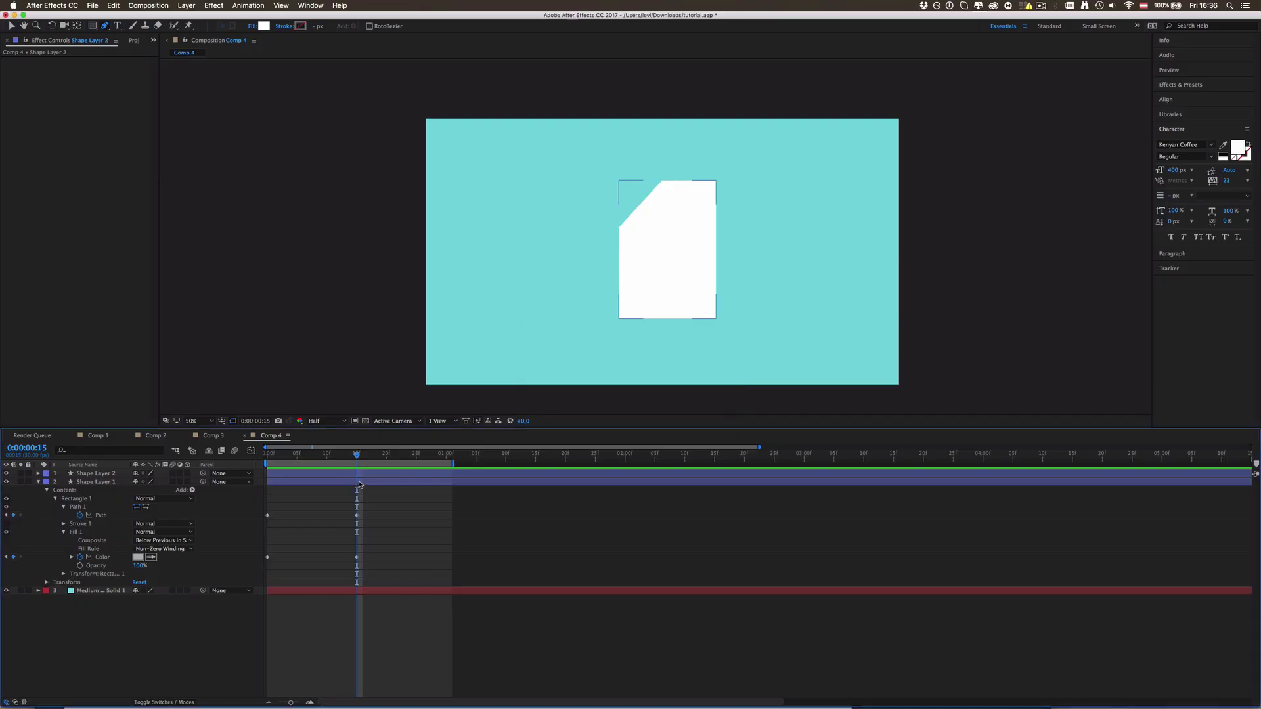
left_click(360, 482)
left_click(360, 474, "shift")
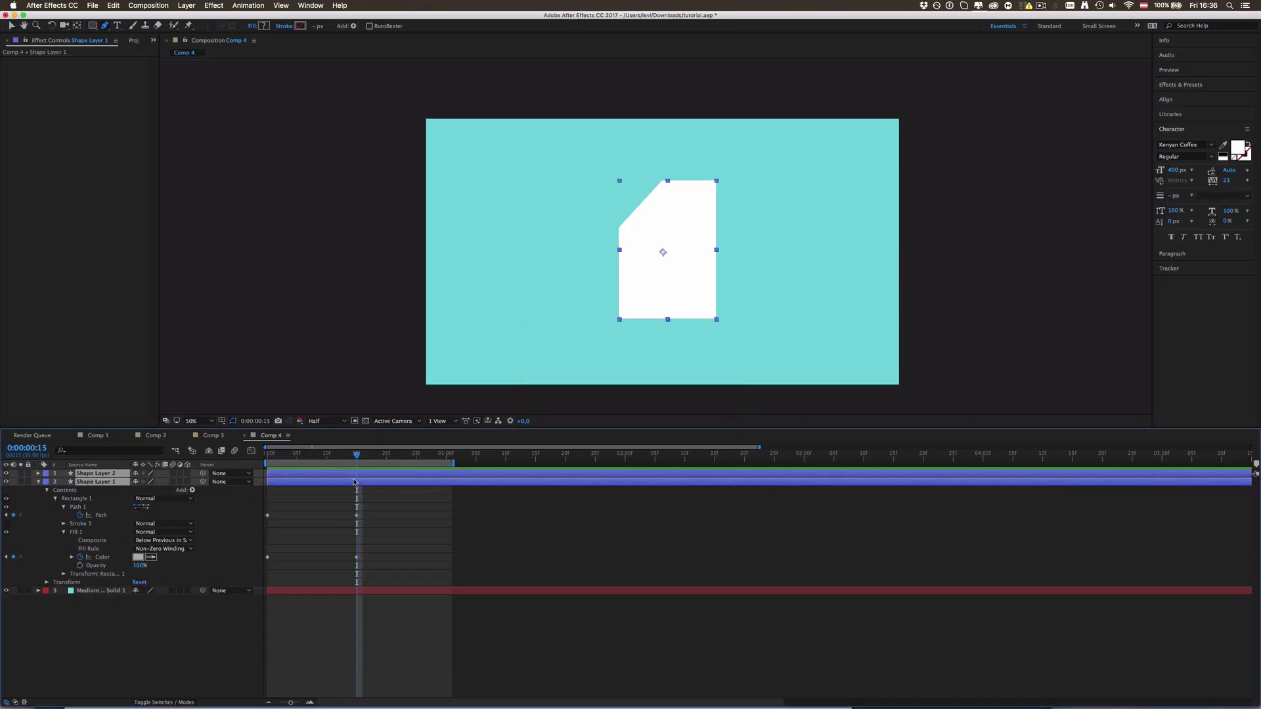
key("alt")
key("alt+9")
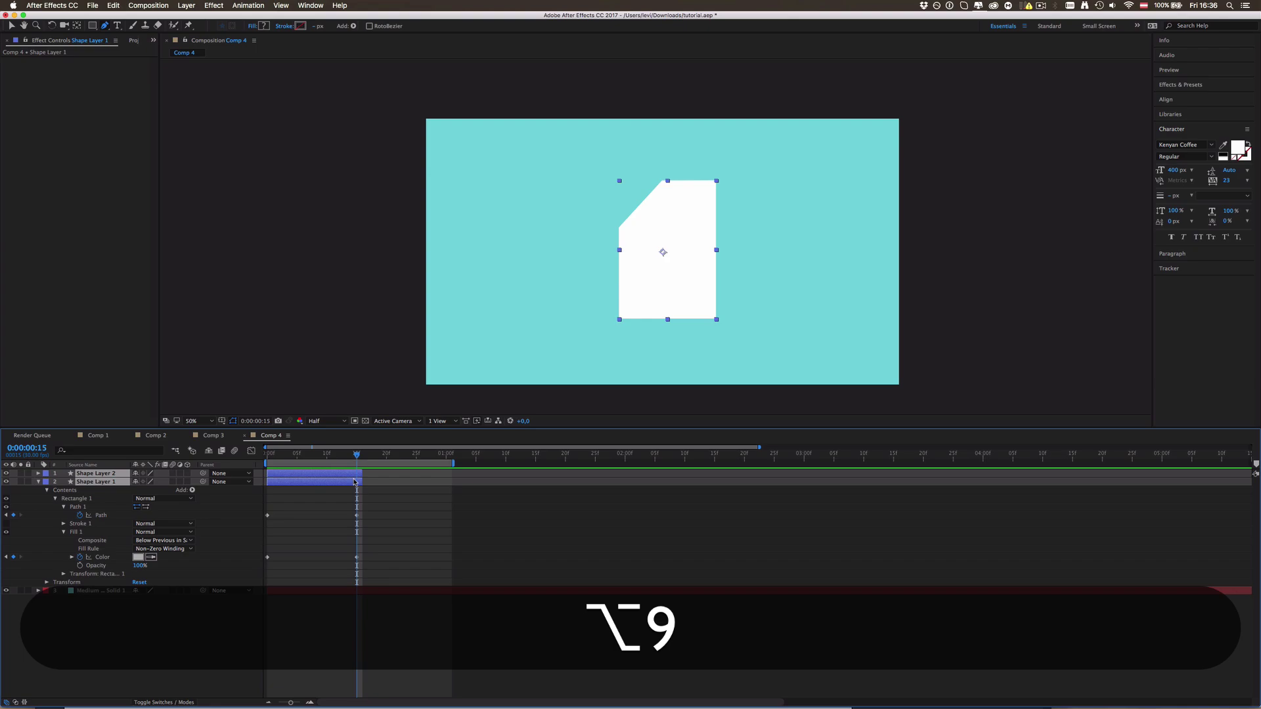
left_click_drag(363, 474, 357, 474)
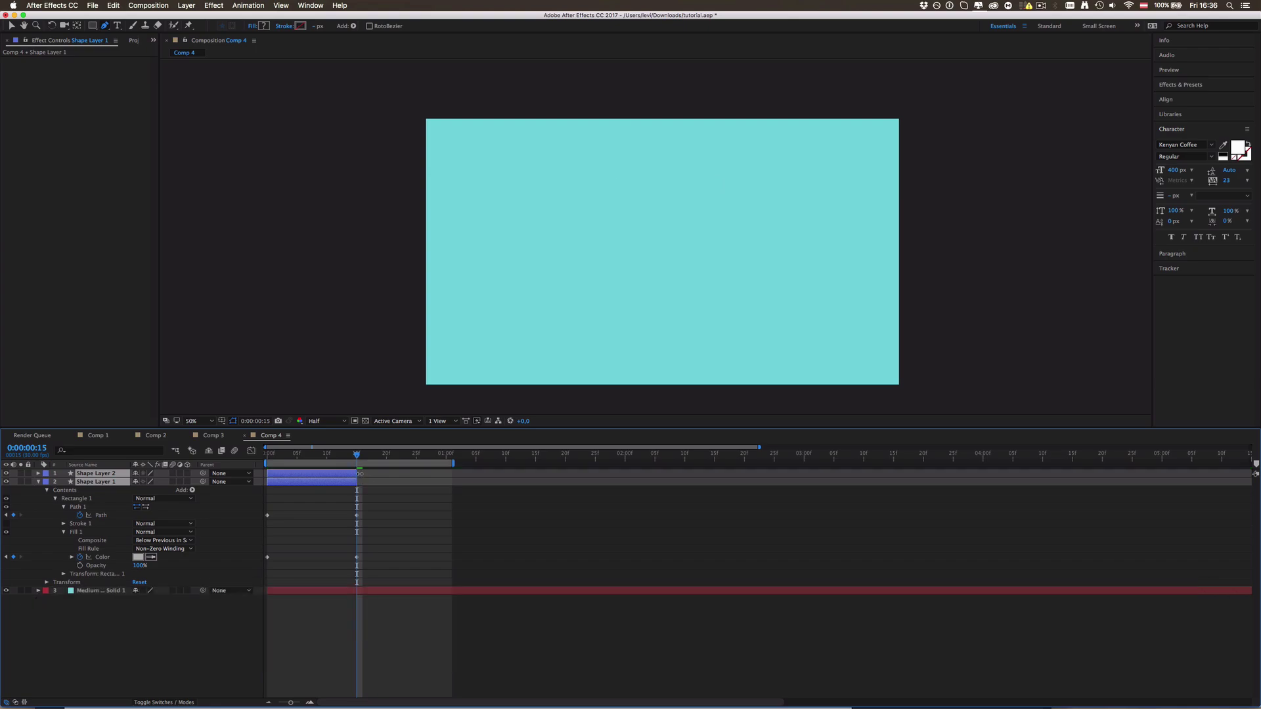
Undo the last layer trim, duplicate Shape Layer 2, and shift the copy in time to start at 0:00:00:15.
key("super+z")
left_click(348, 475)
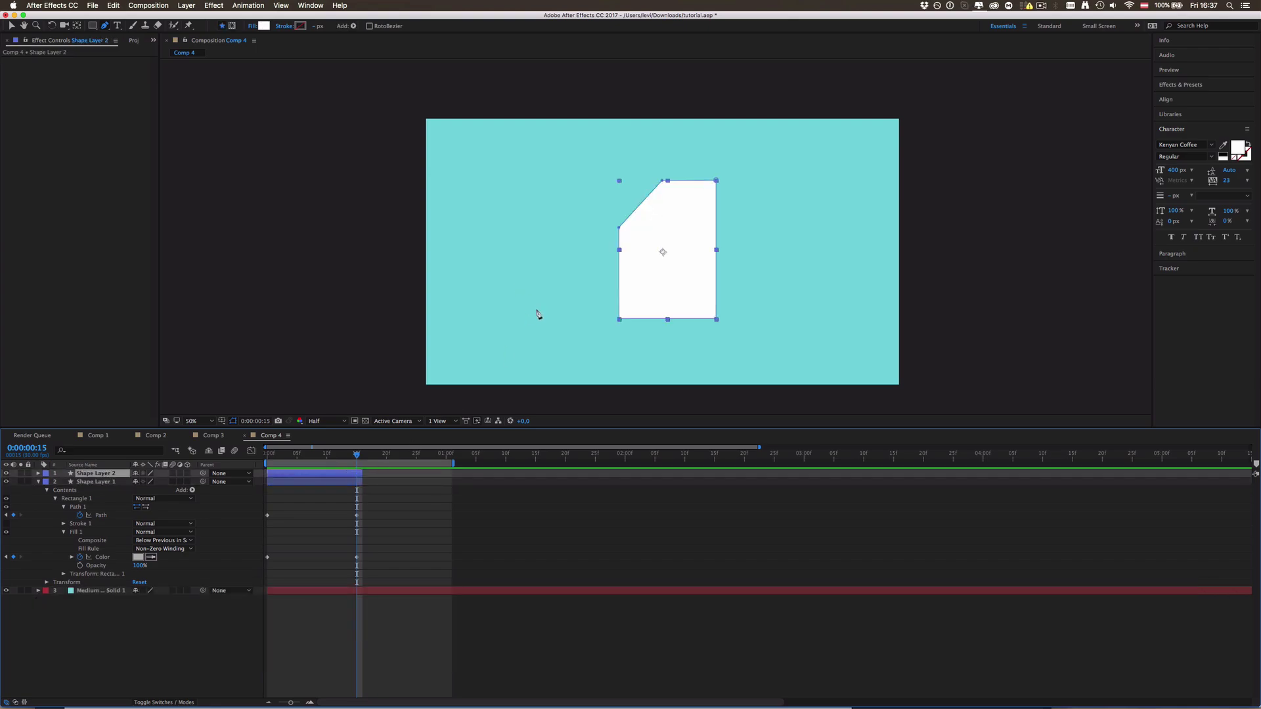
key("super+d")
left_click_drag(330, 475, 419, 474)
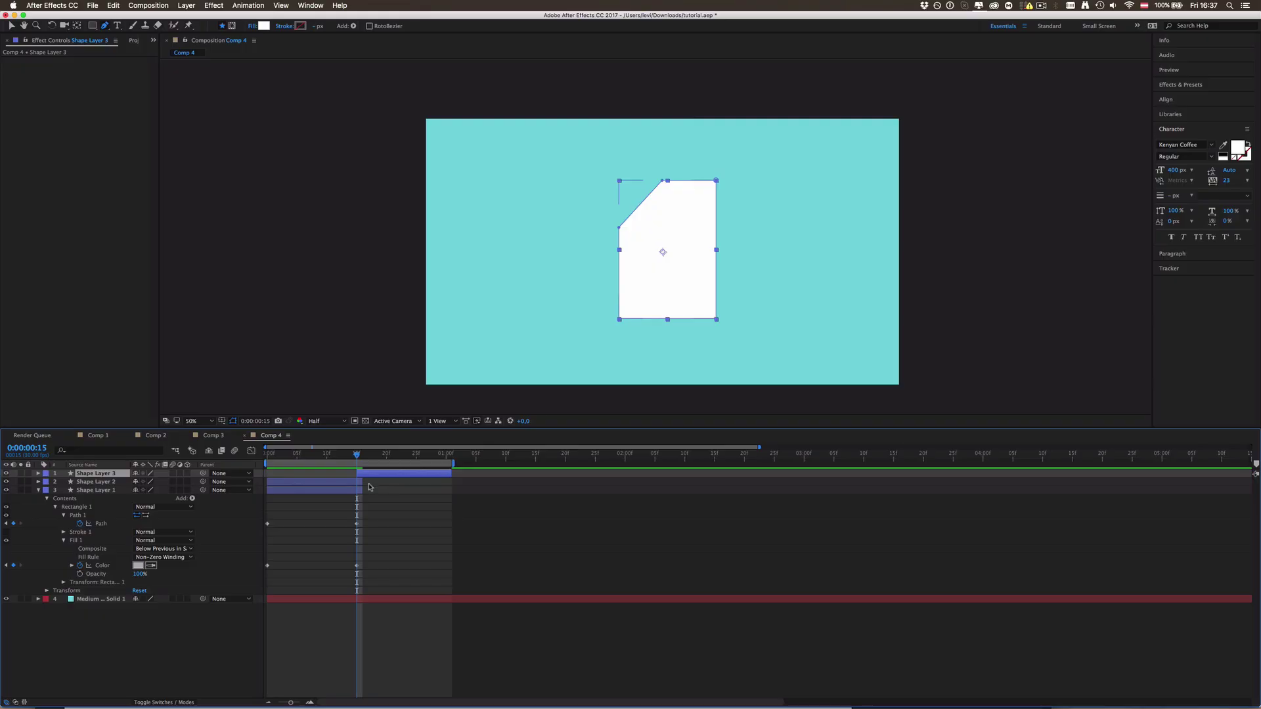
Duplicate Shape Layer 1, place the copy above all other layers, and shift it to start at 0:00:00:15.
left_click(332, 491)
key("super+d")
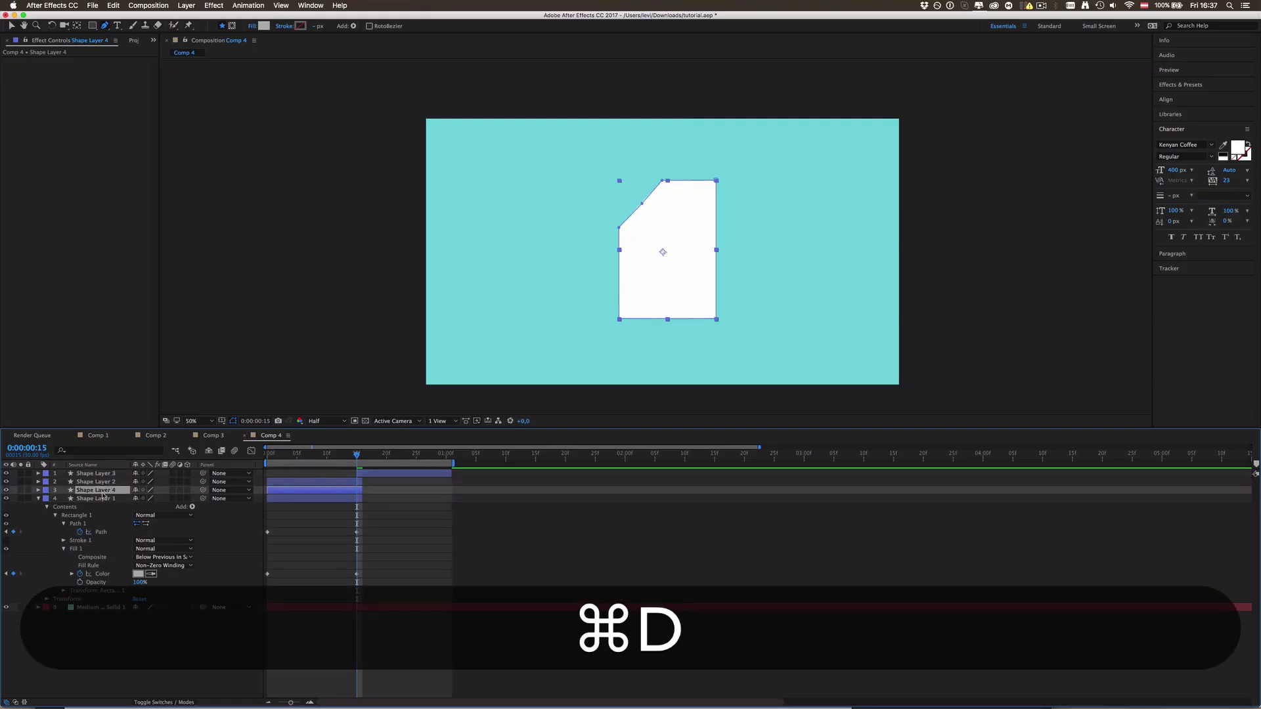
left_click_drag(107, 491, 110, 471)
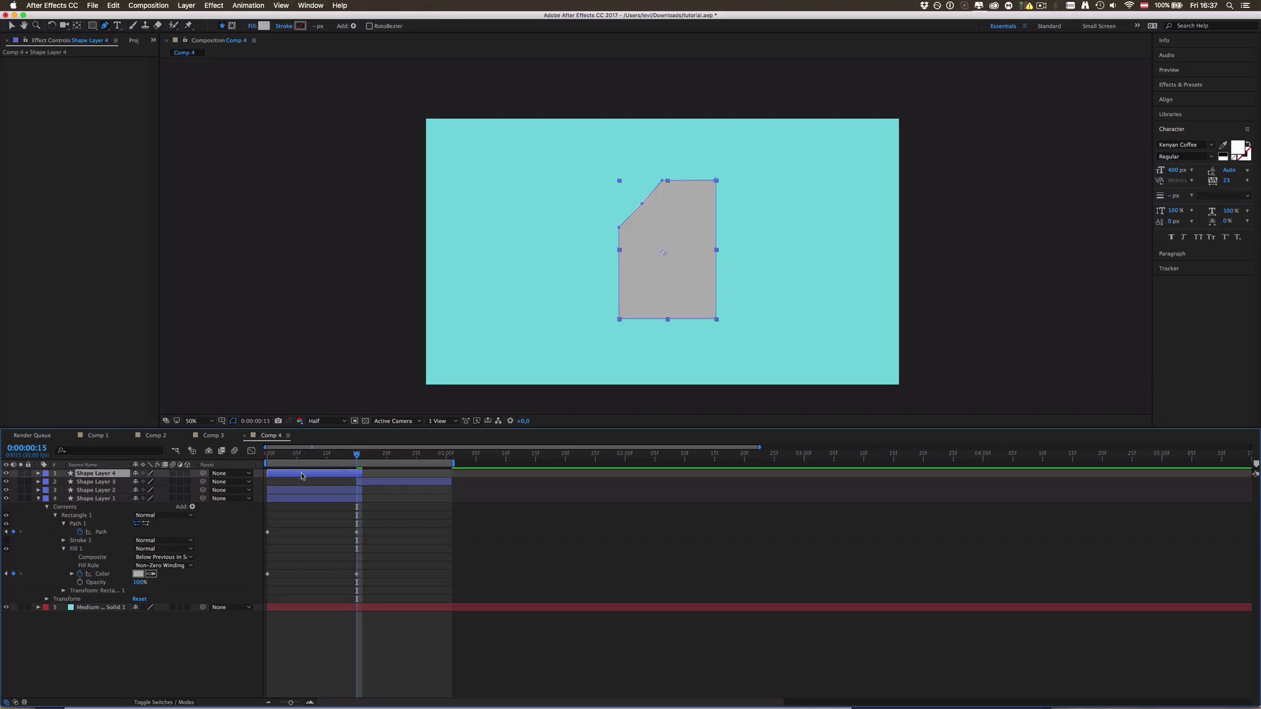
left_click_drag(310, 475, 391, 474)
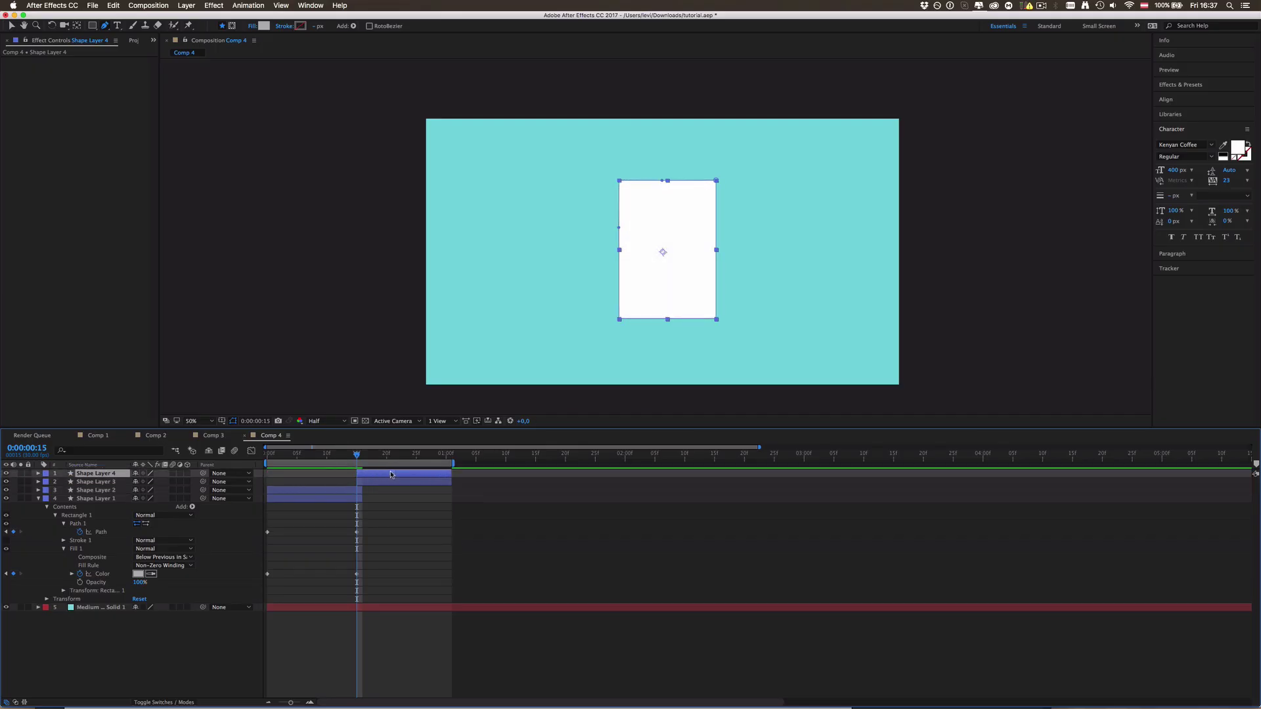
Reveal Shape Layer 4's Path and Color keyframes and time-reverse them all.
key("u")
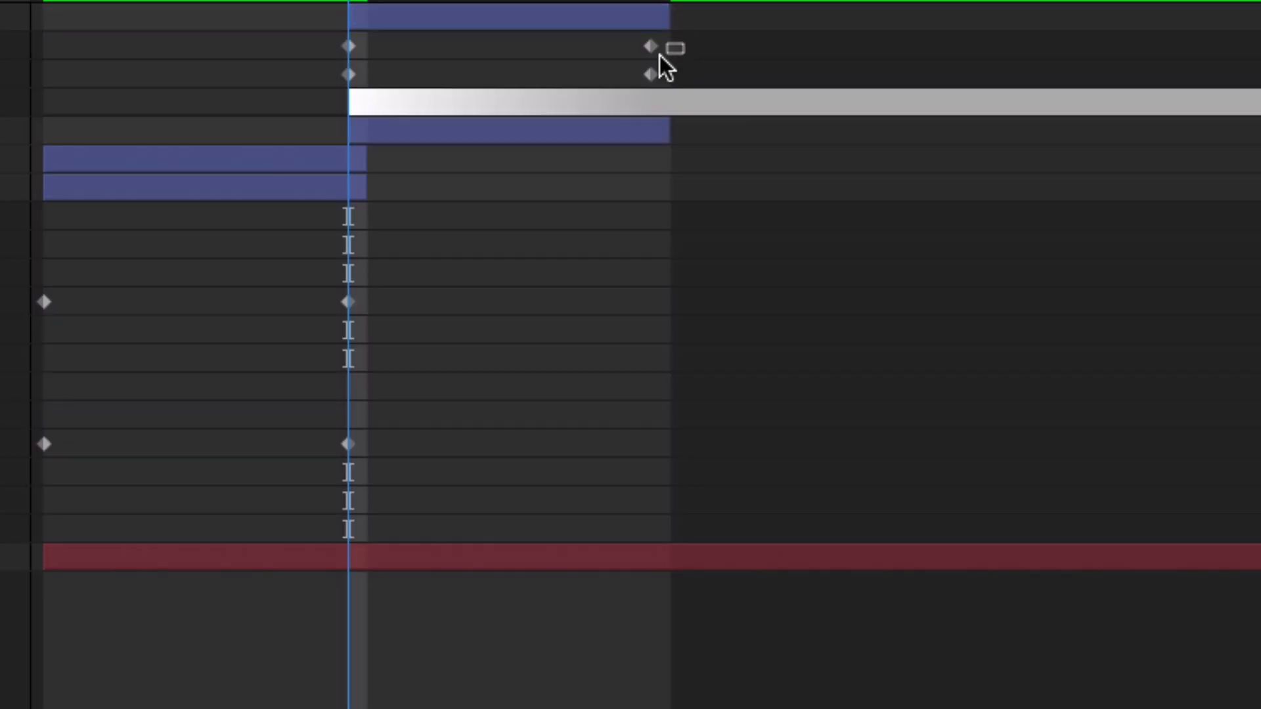
left_click_drag(456, 480, 336, 499)
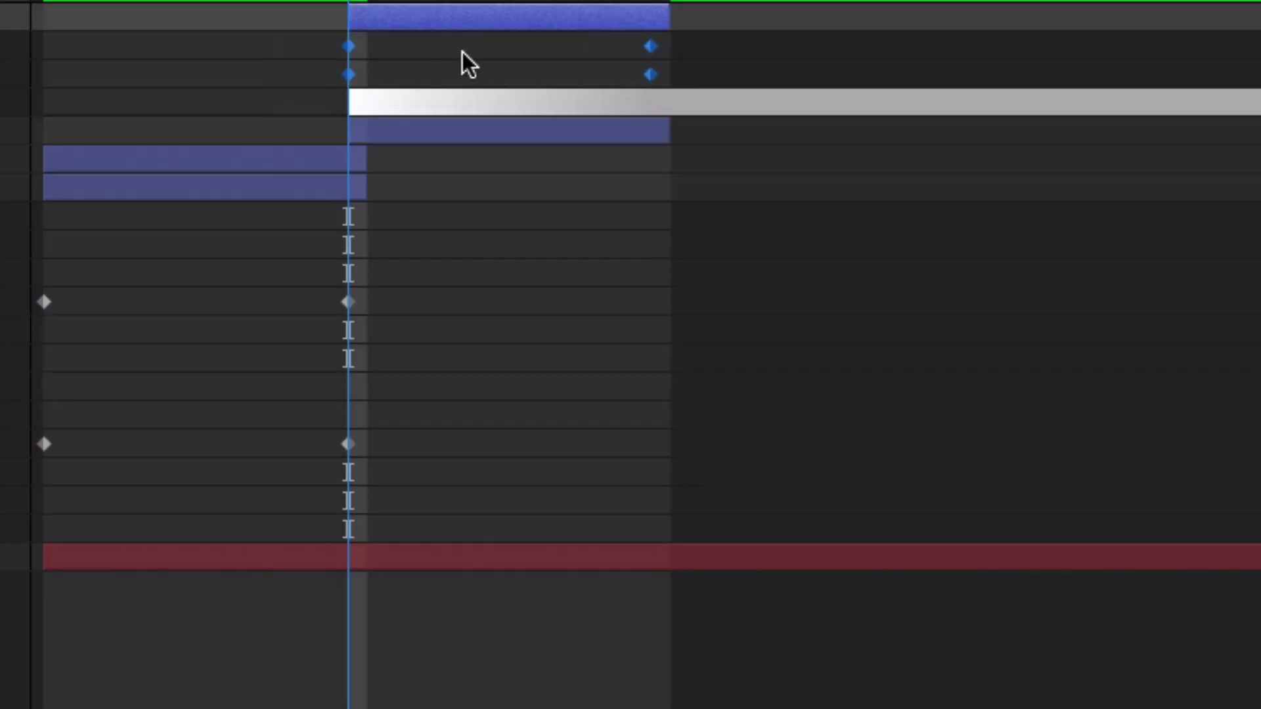
right_click(349, 50)
mouse_move(450, 435)
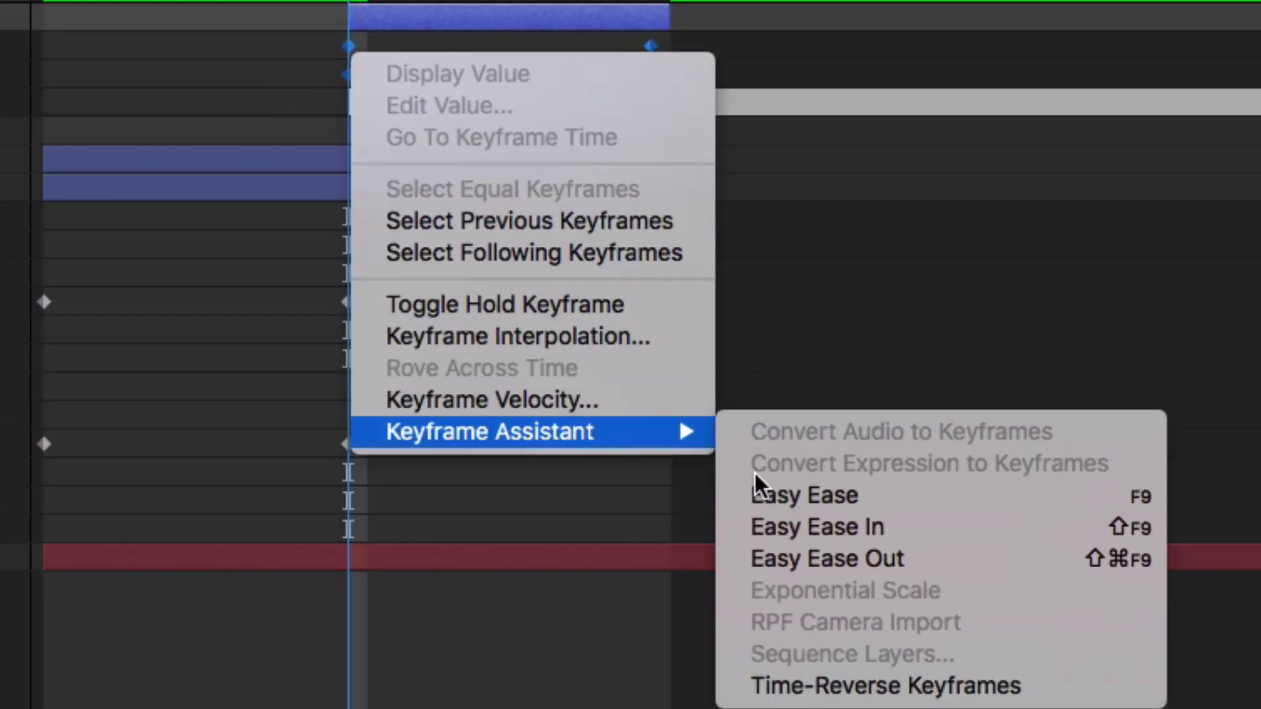
left_click(845, 685)
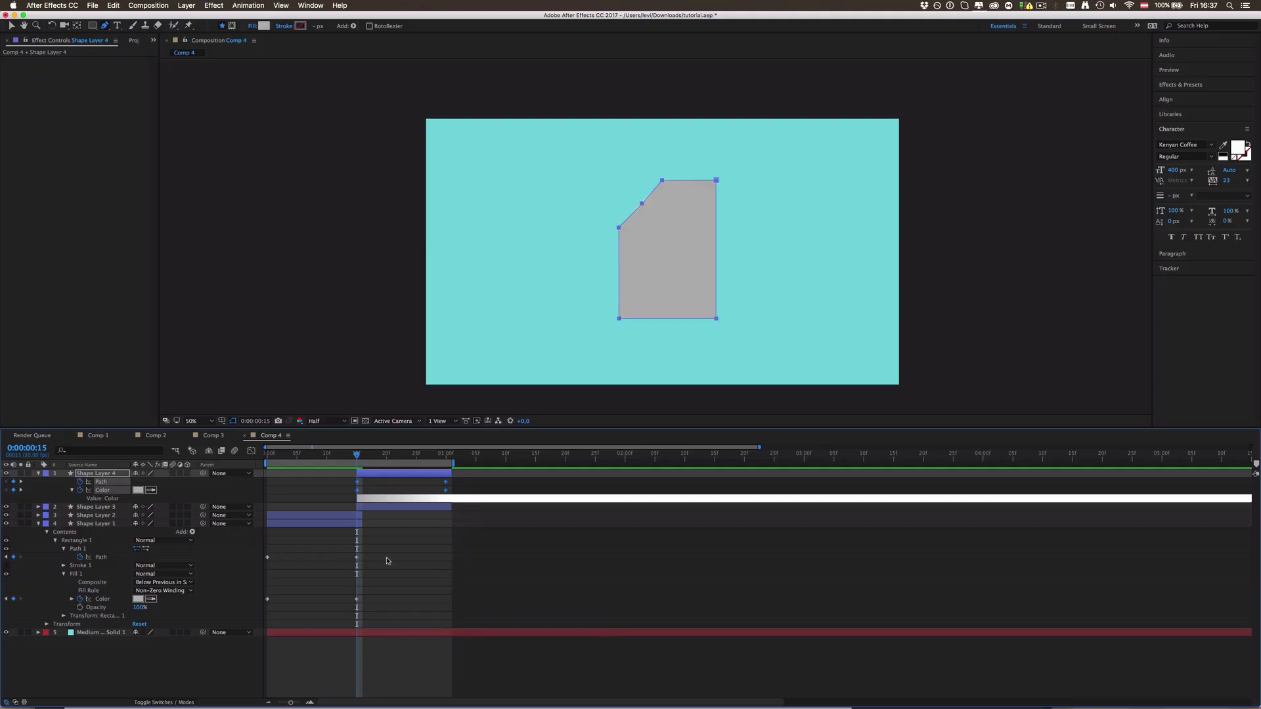
left_click(388, 559)
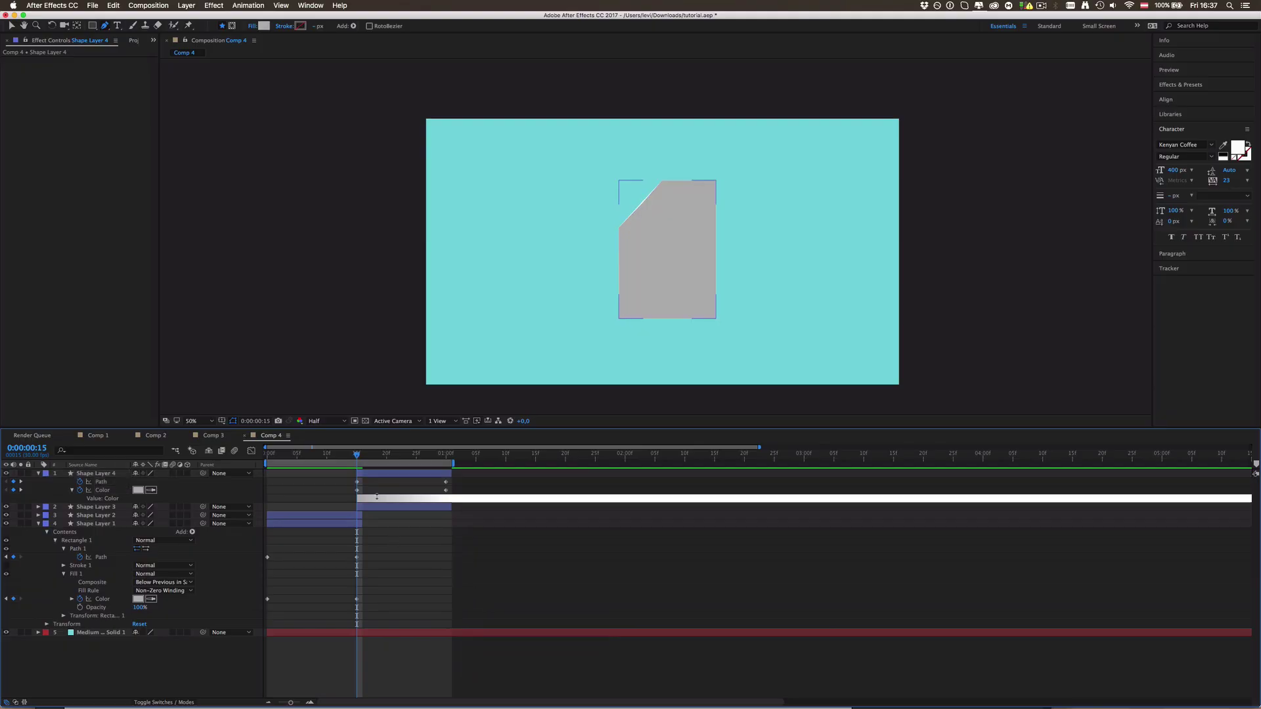
At 0:00:00:15, nudge Shape Layer 4's middle point on the diagonal edge into line with the cut corner.
mouse_move(357, 454)
left_mouse_down()
mouse_move(431, 456)
mouse_move(358, 458)
left_mouse_up()
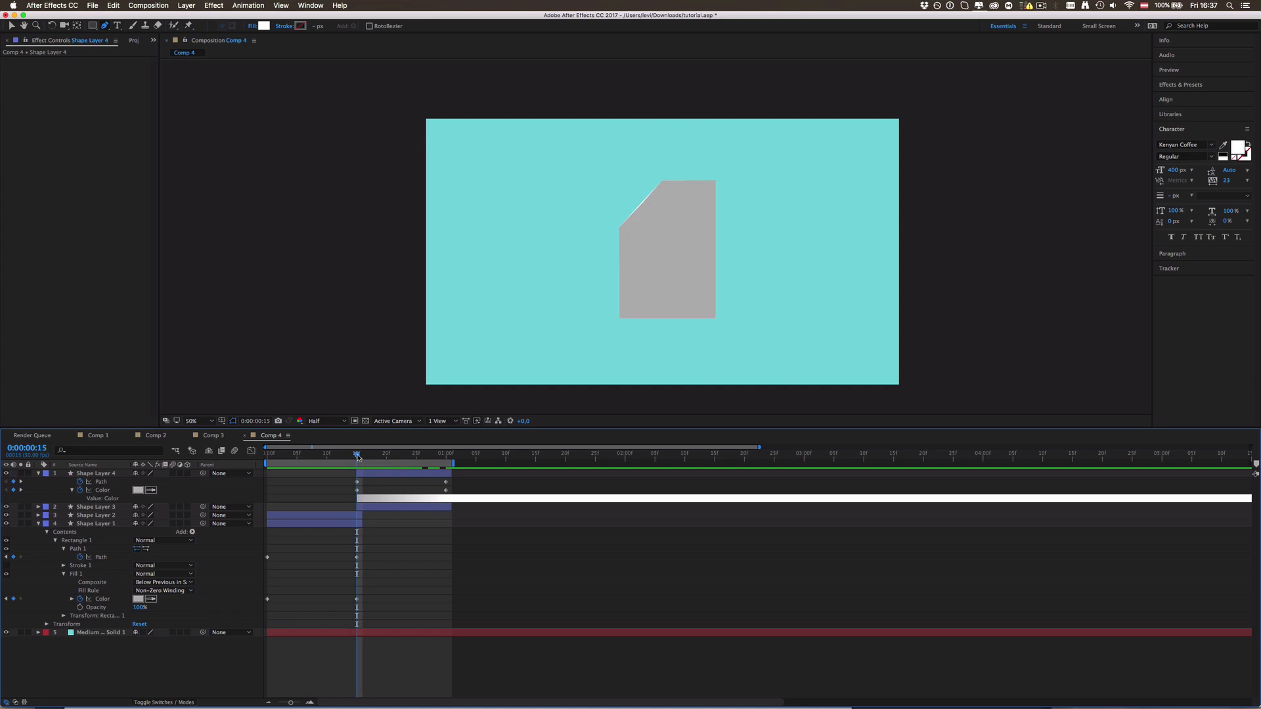
left_click(367, 474)
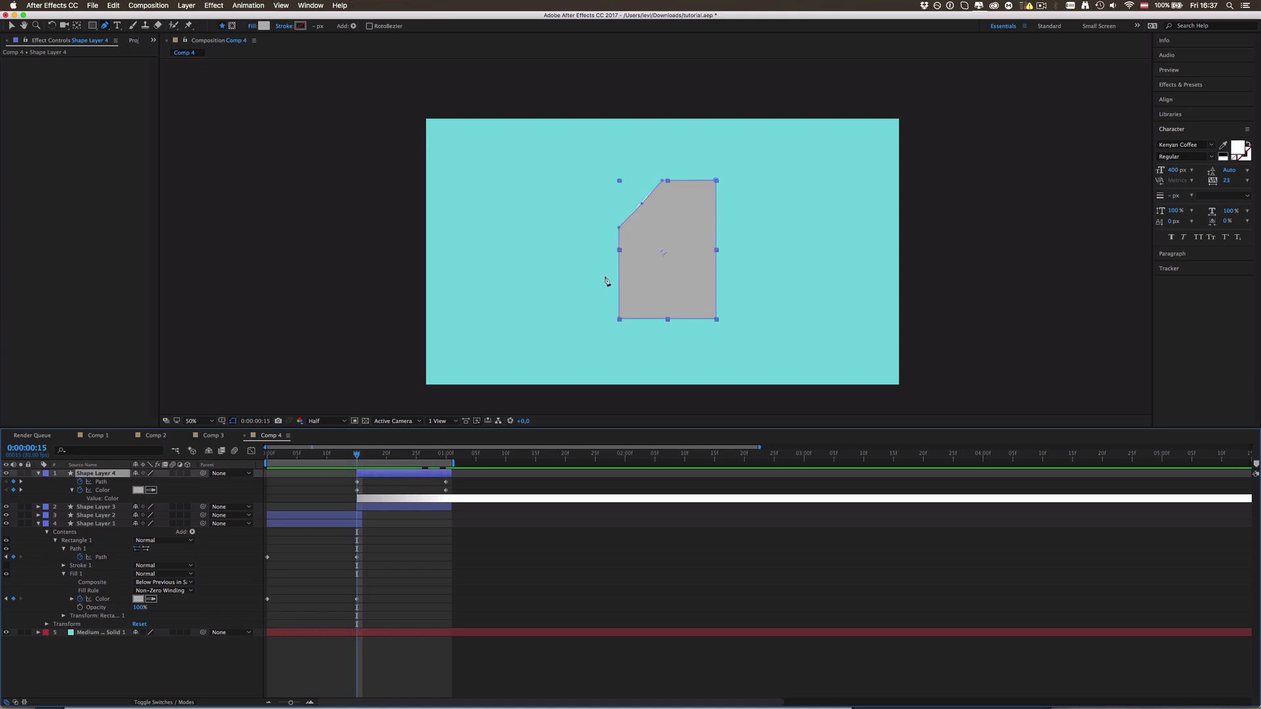
key("period")
left_click_drag(629, 171, 626, 171)
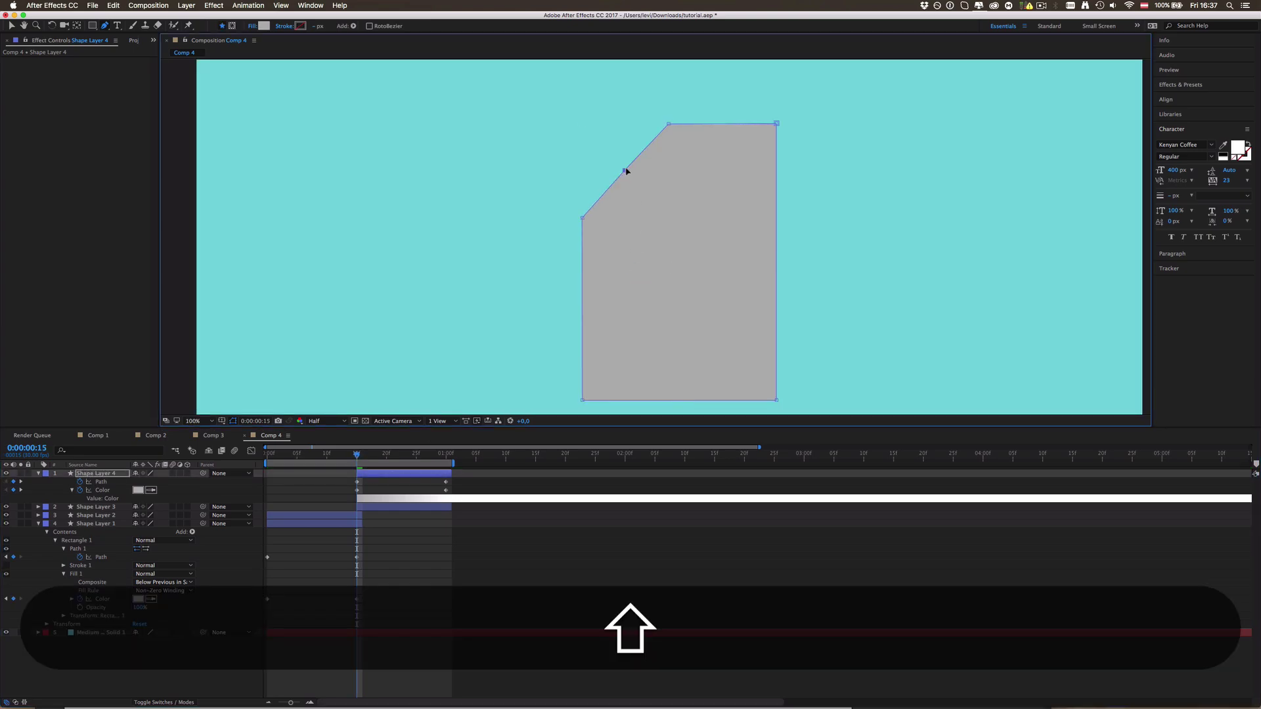
left_click(429, 484)
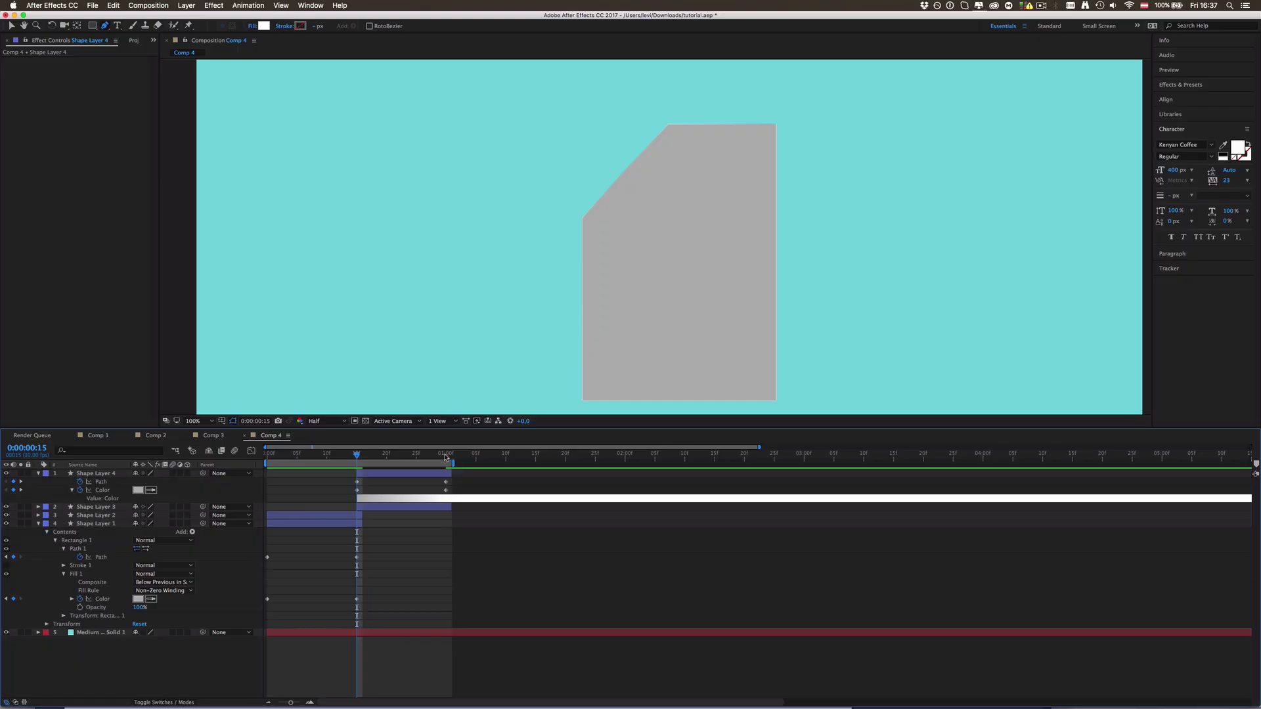
At 0:00:01:00, move Shape Layer 4's upper-left corner point diagonally inward to the folded-over position.
left_click(446, 457)
left_click(442, 474)
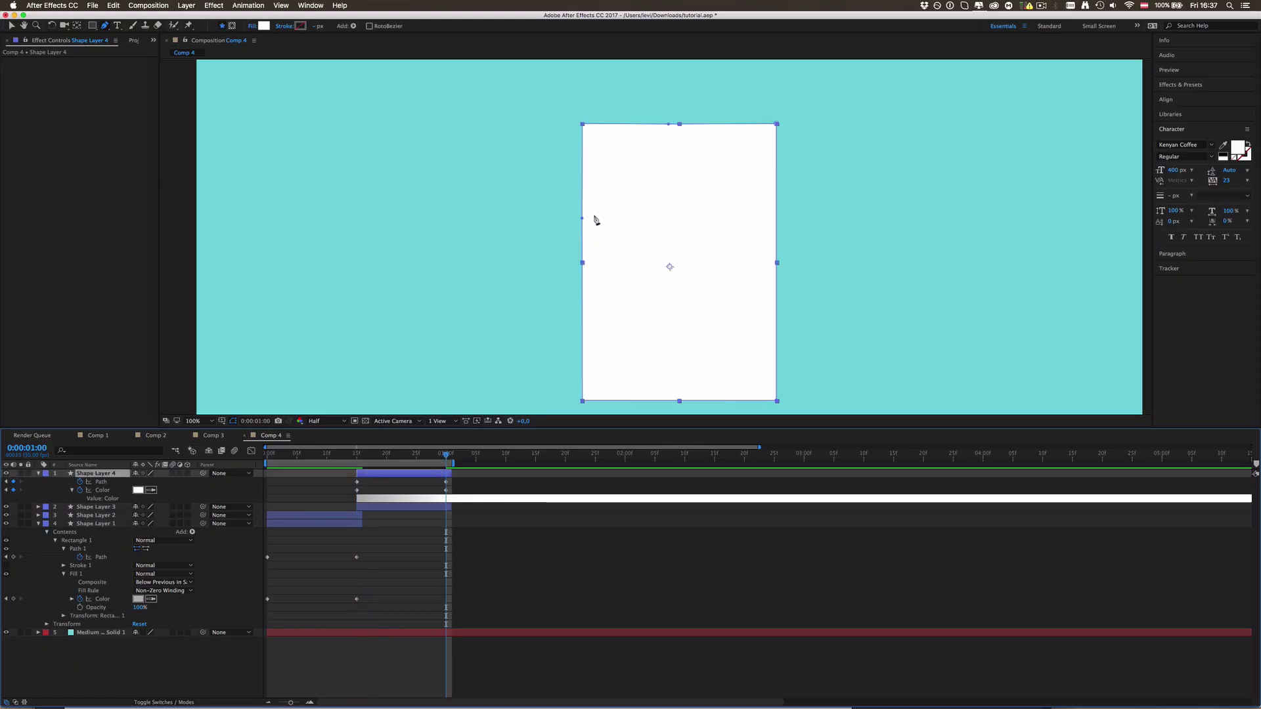
left_click_drag(583, 124, 669, 216)
left_click(485, 571)
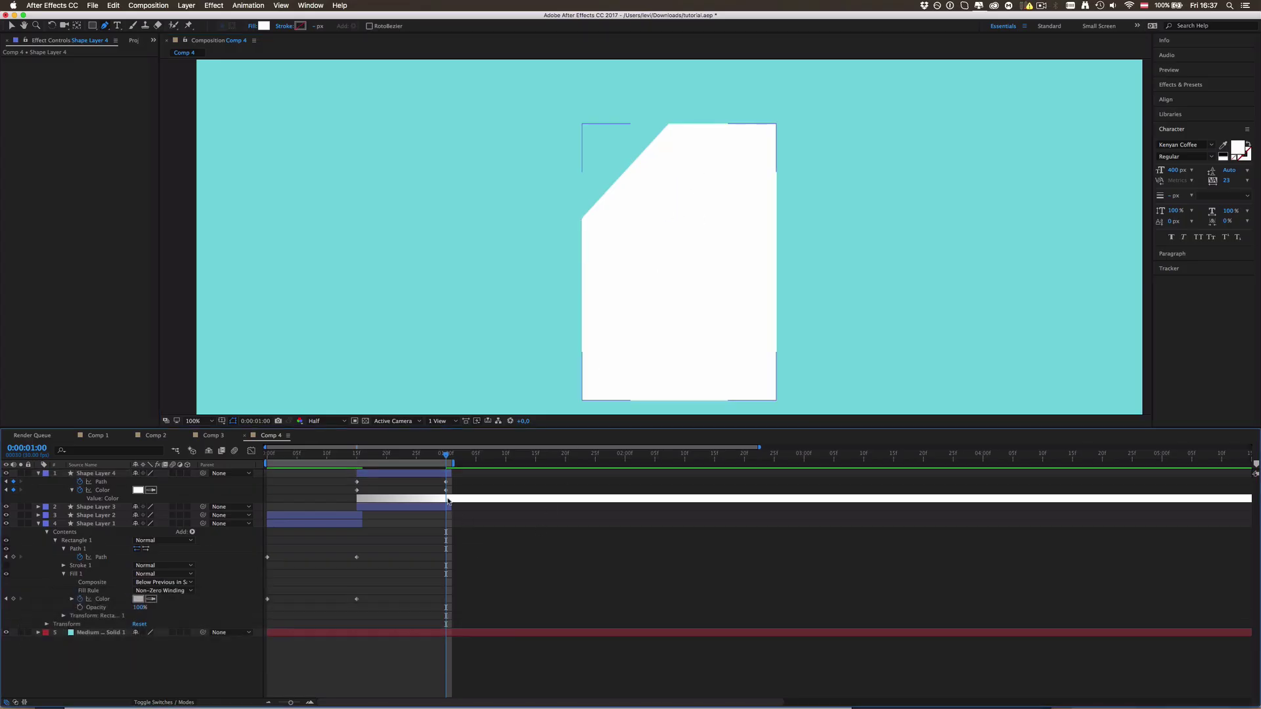
Set Shape Layer 3's track matte to Alpha Inverted using Shape Layer 4 and scrub through the fold.
left_click(417, 510)
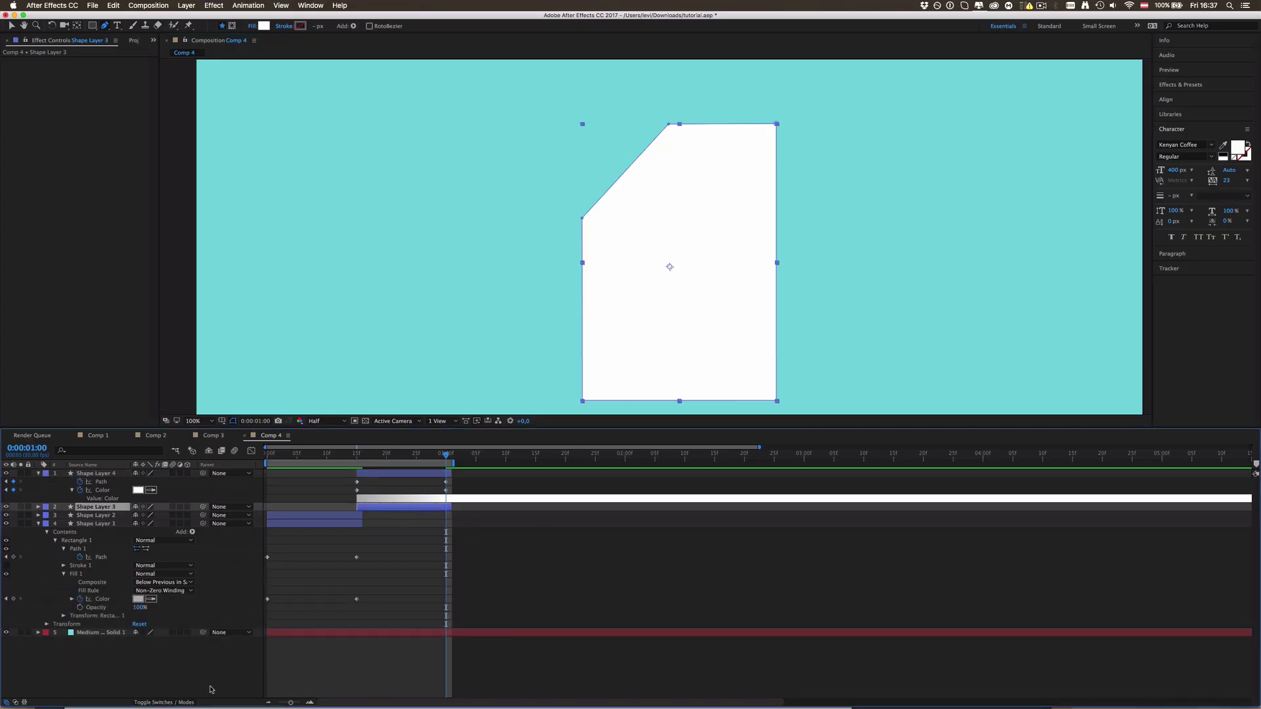
left_click(159, 702)
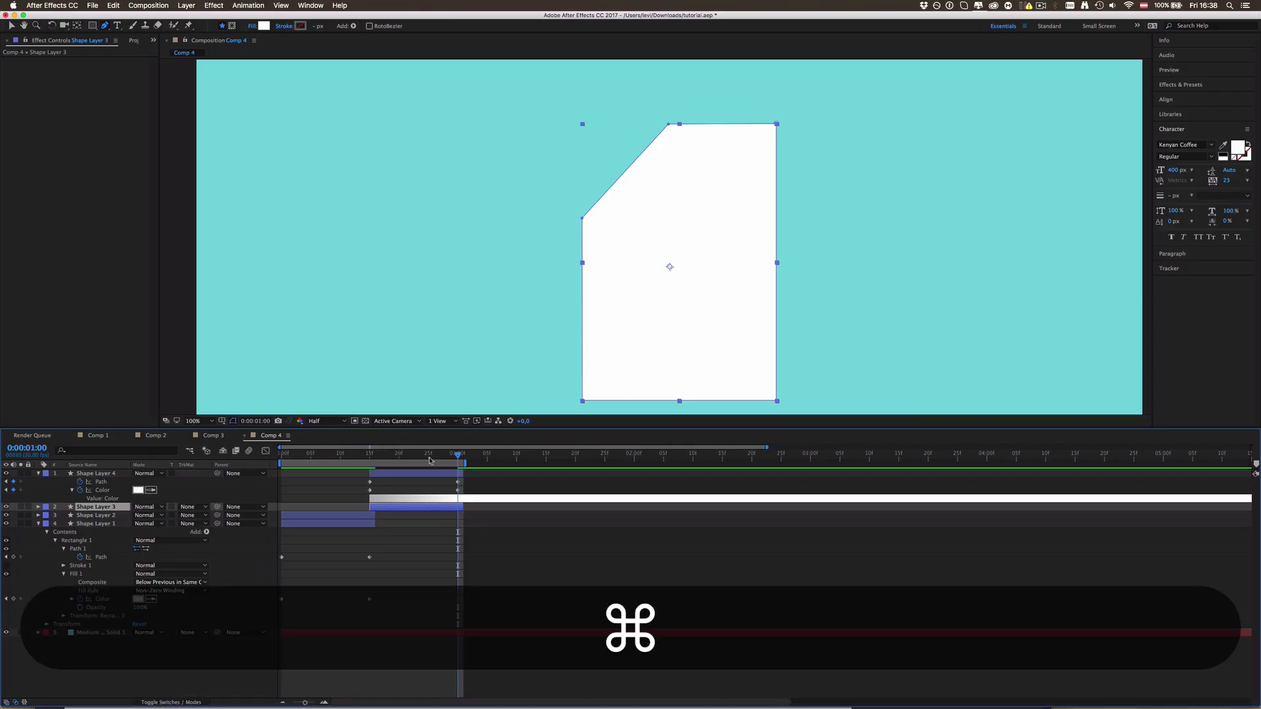
key("super+Left")
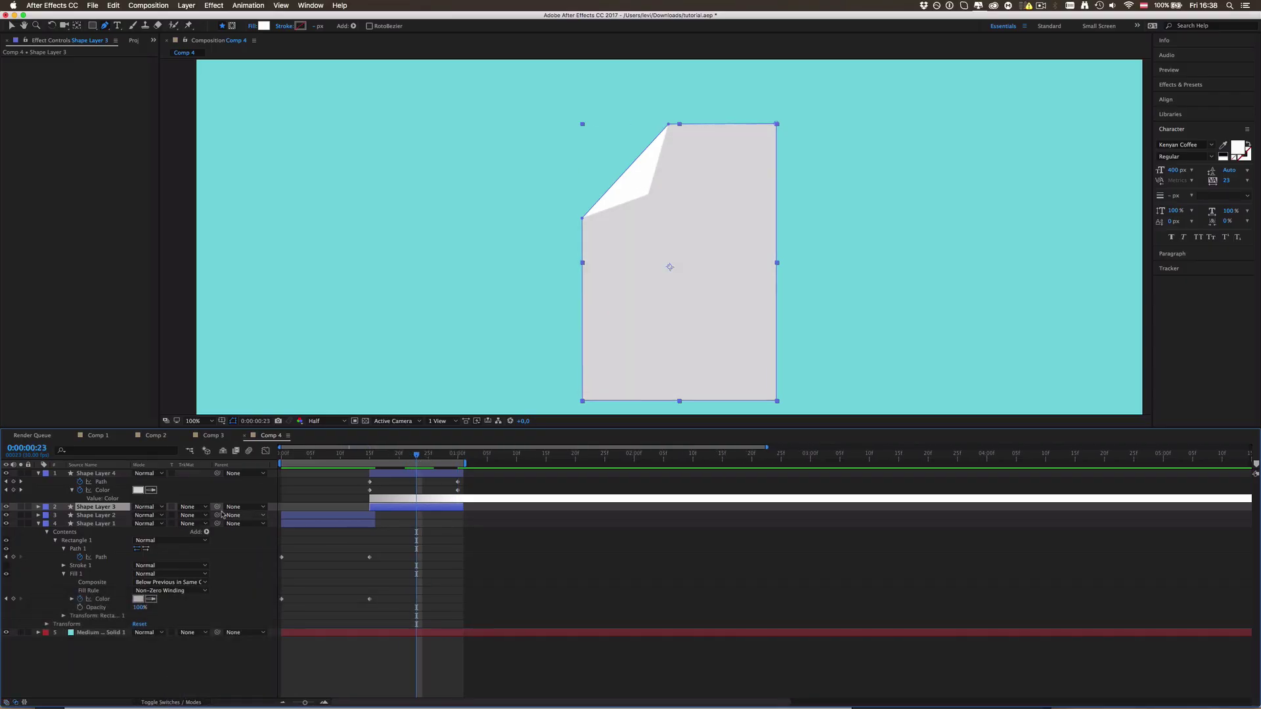
left_click(207, 510)
left_click(211, 542)
left_click_drag(402, 454, 366, 455)
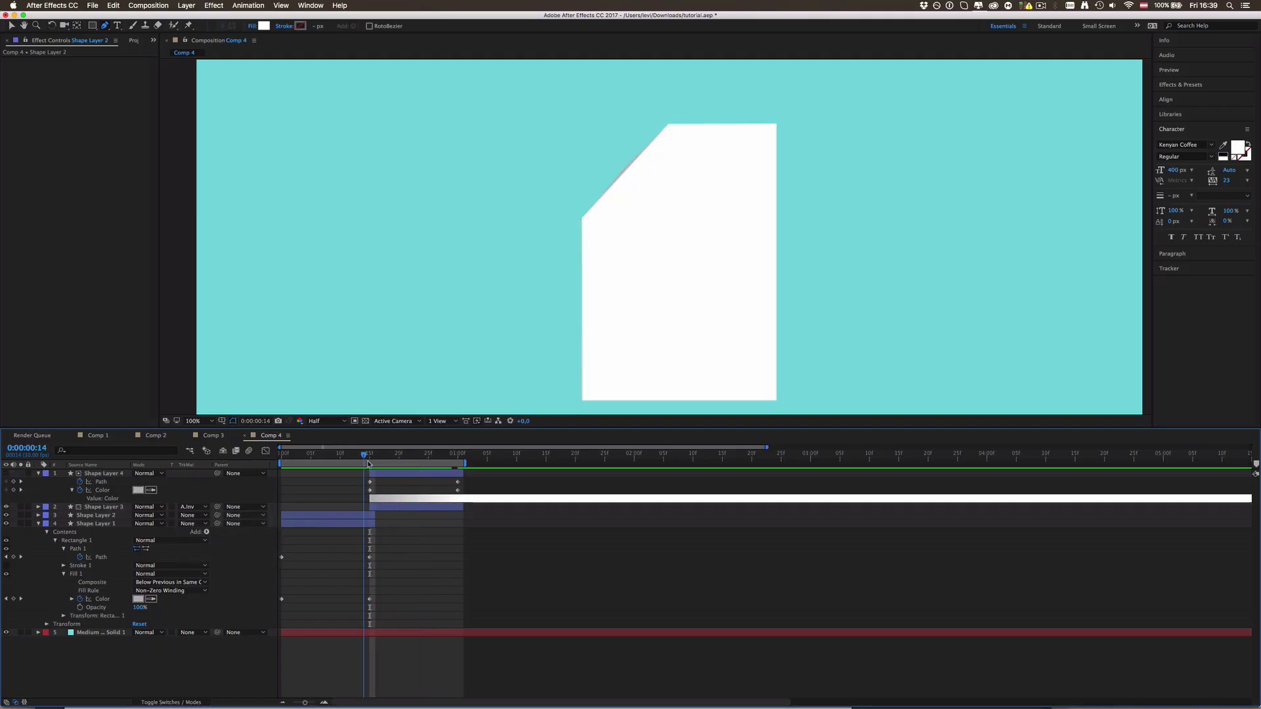
Extend the end of Shape Layer 2 to match the end of Shape Layers 3 and 4, and scrub through the result.
left_click(375, 514)
left_click_drag(375, 513, 464, 515)
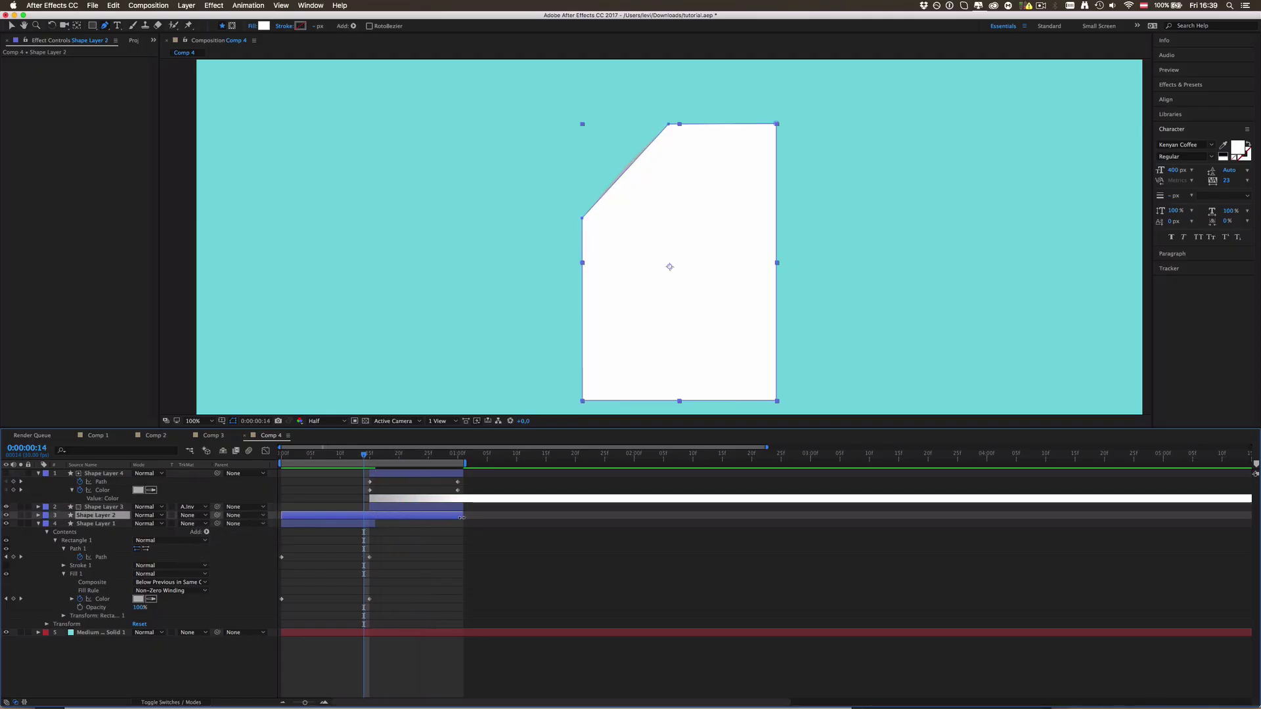
left_click(386, 479)
left_click_drag(365, 455, 428, 458)
Move to 0:00:00:15 and copy both Color keyframes of Shape Layer 4.
left_click(416, 507)
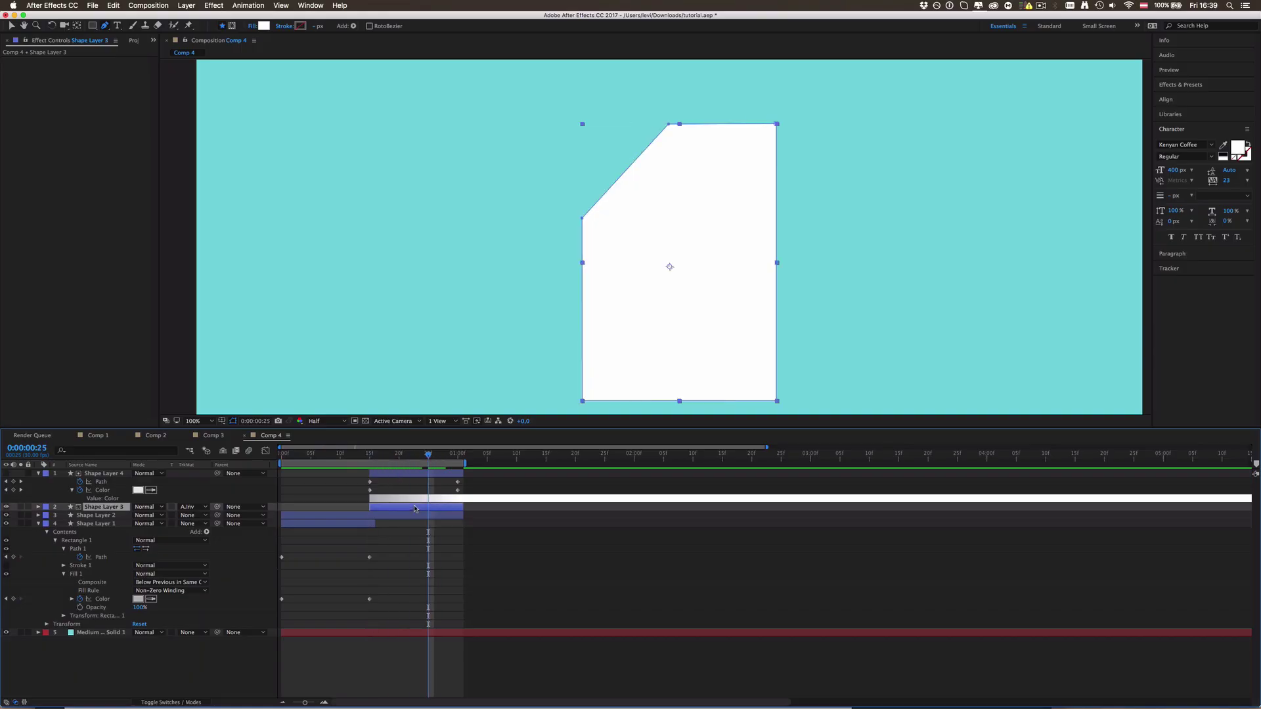
left_click(370, 454)
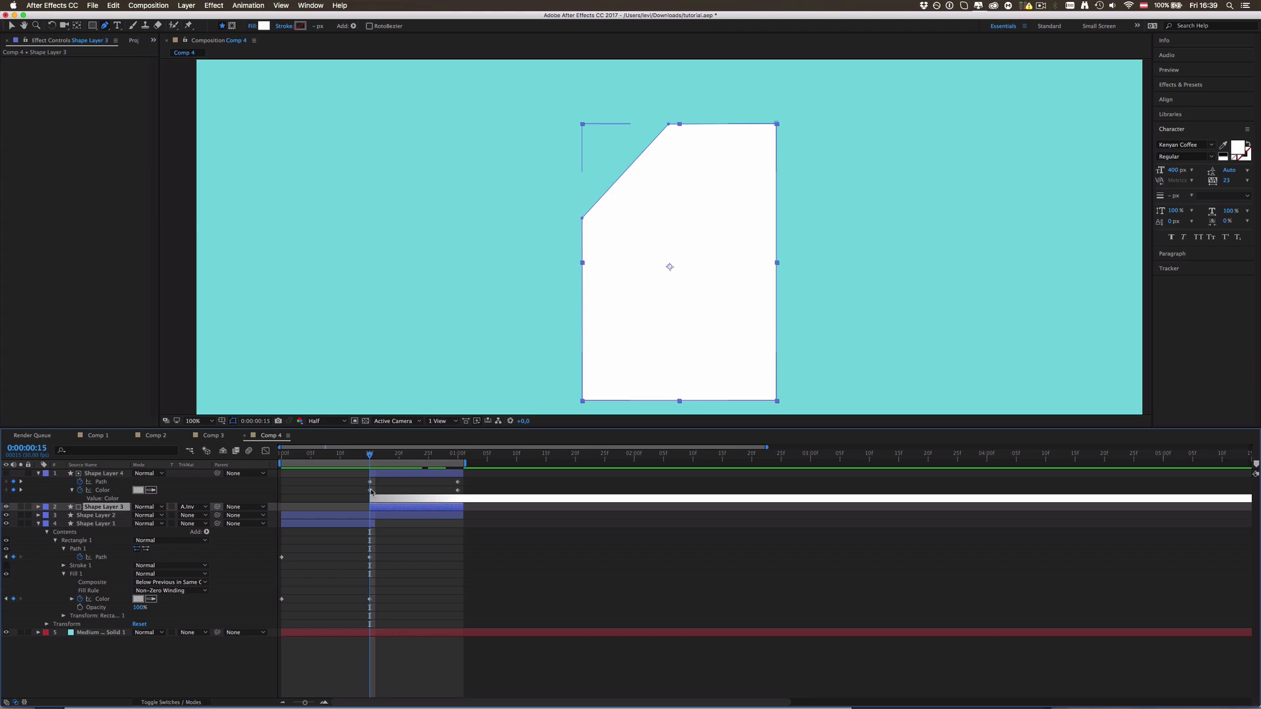
left_click_drag(359, 488, 469, 497)
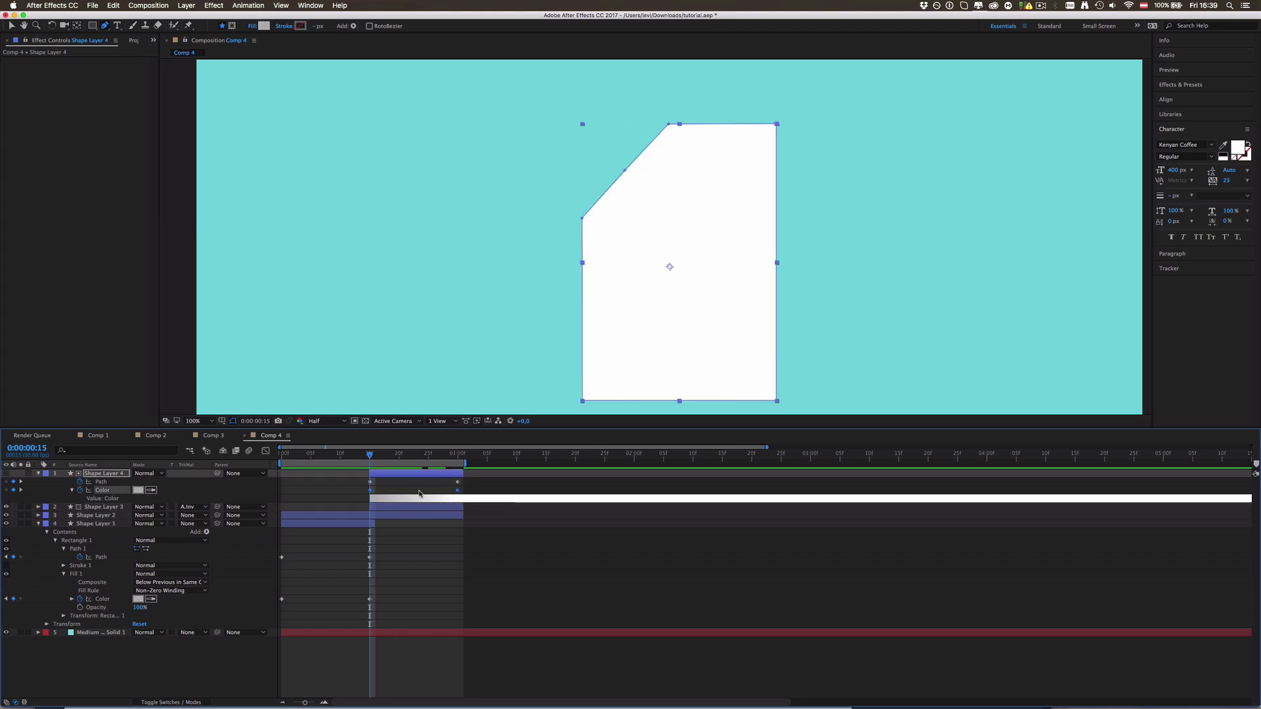
key("super+c")
Expand Shape Layer 3 down to Fill 1, enable keyframing for its Color, and paste the copied keyframes at 0:00:00:15.
left_click(377, 508)
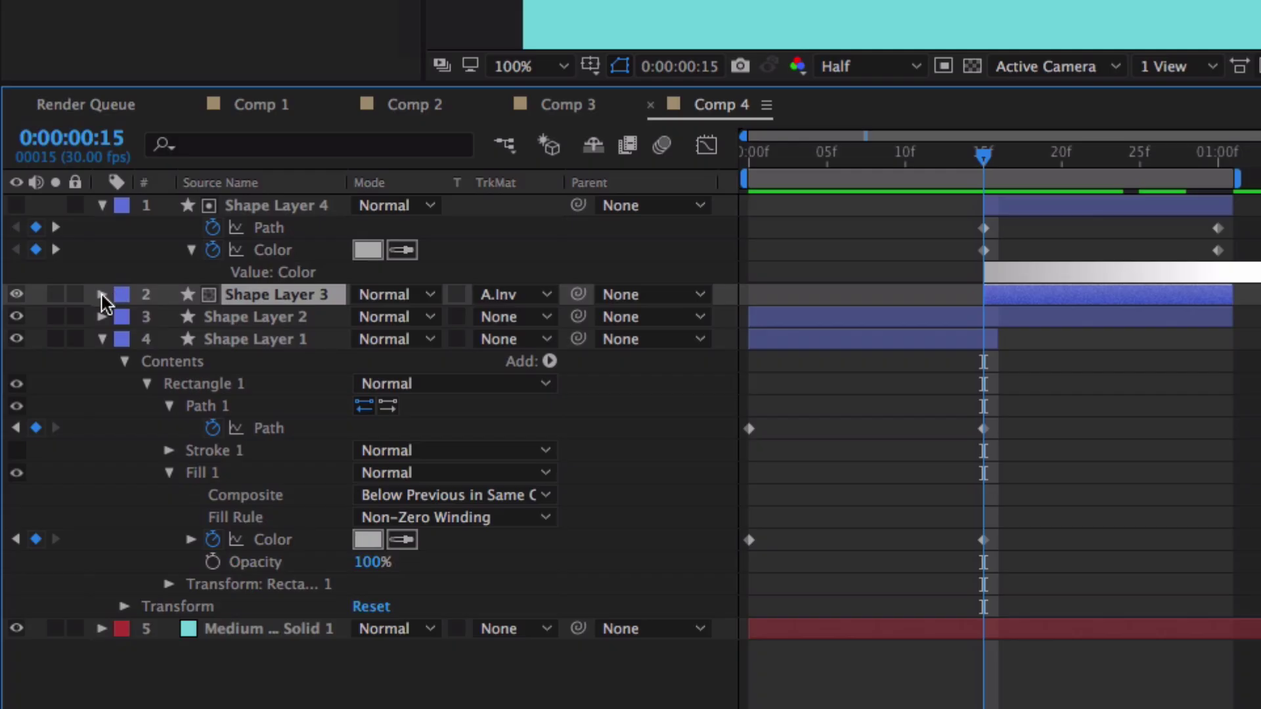
left_click(38, 507)
left_click(124, 316)
left_click(147, 339)
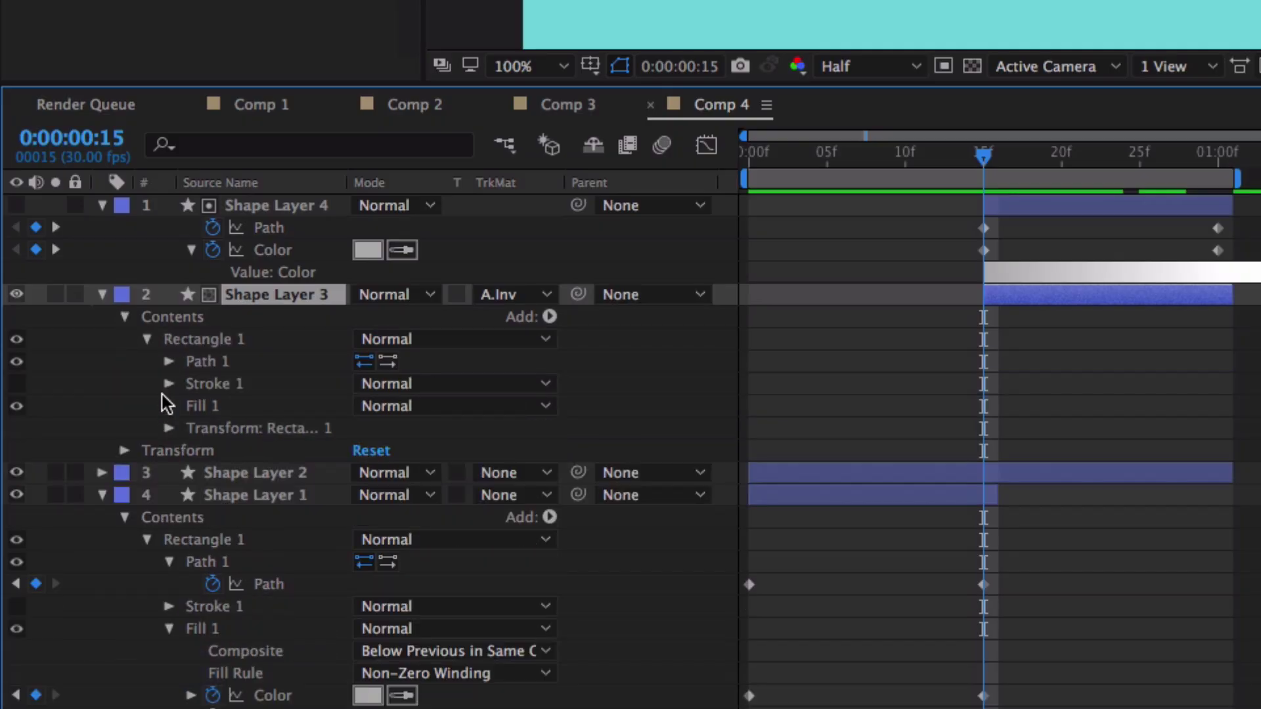
left_click(169, 406)
left_click(219, 470)
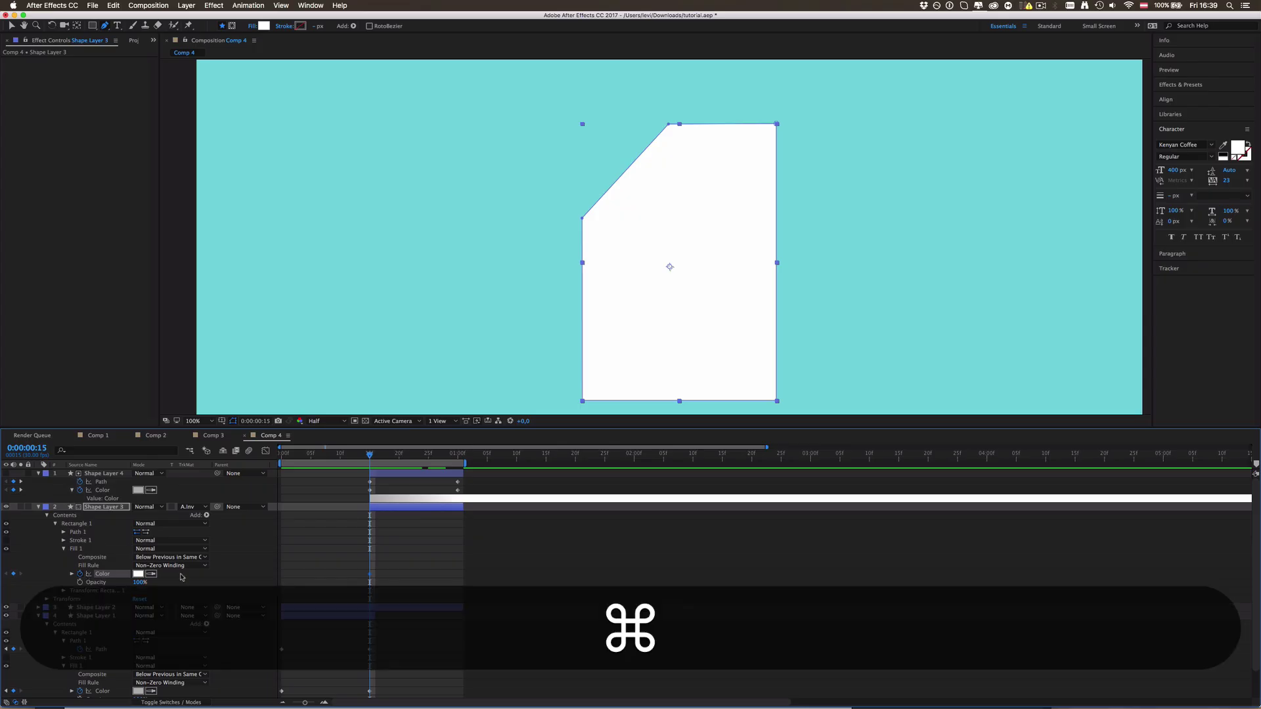
key("super+v")
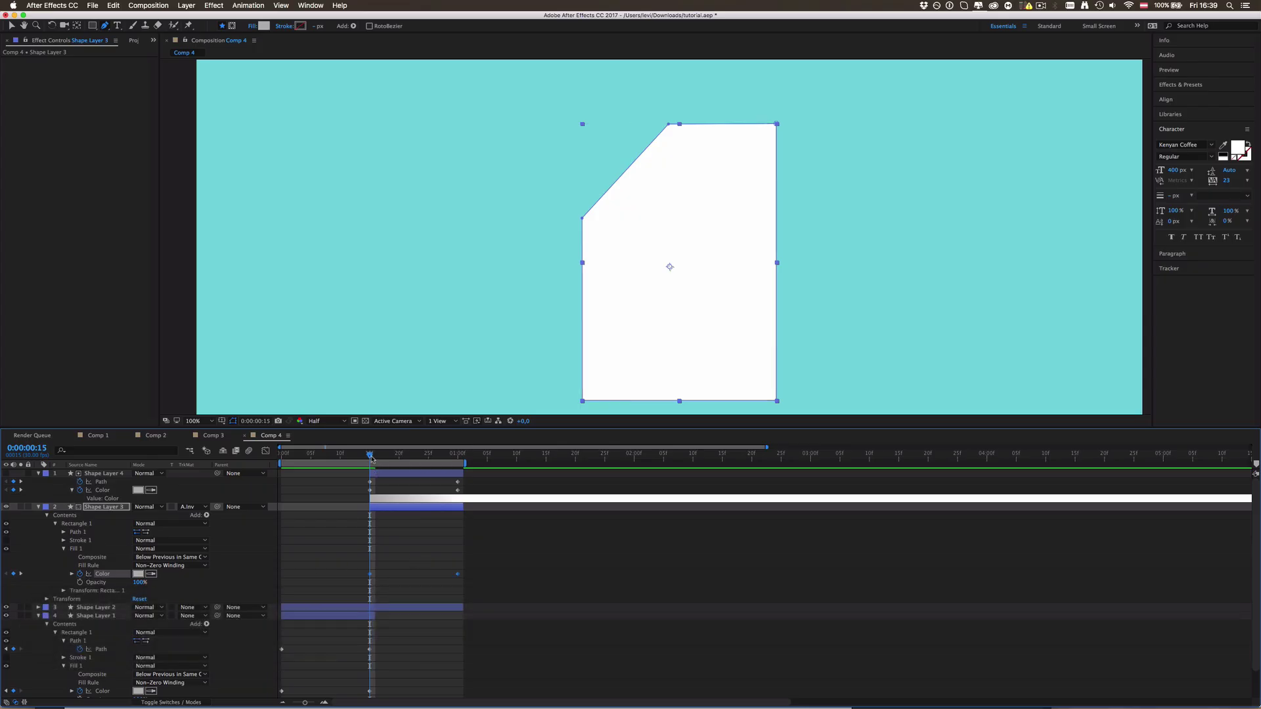
Change Shape Layer 3's fill color at the 0:00:01:00 keyframe to a light gray.
left_click_drag(371, 458, 460, 464)
left_click(478, 568)
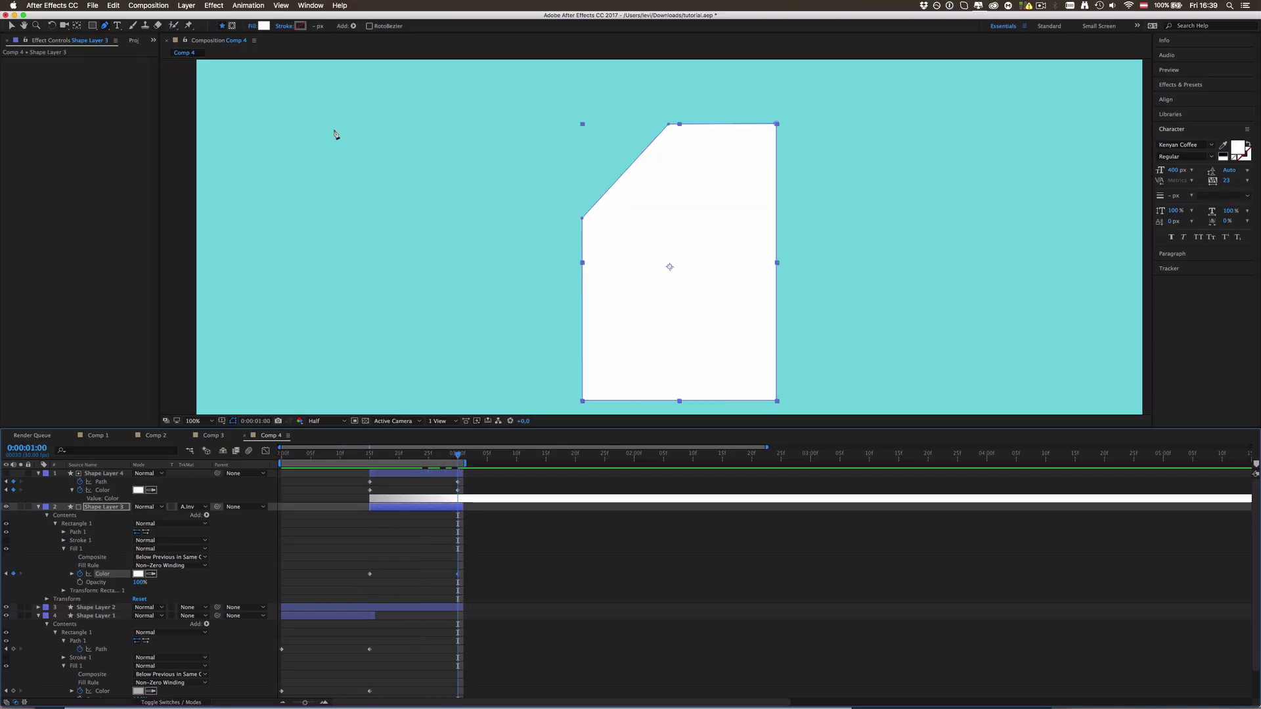
left_click(263, 25)
left_click_drag(18, 90, 7, 85)
left_click(225, 77)
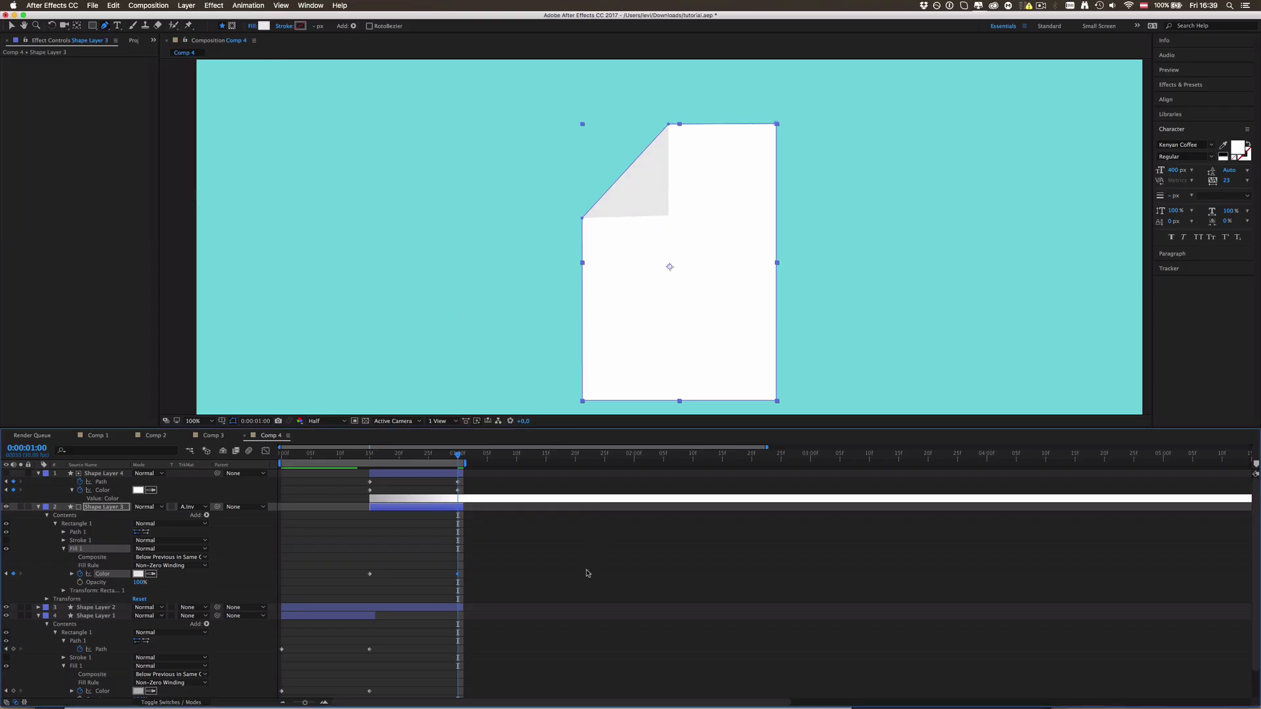
left_click(586, 575)
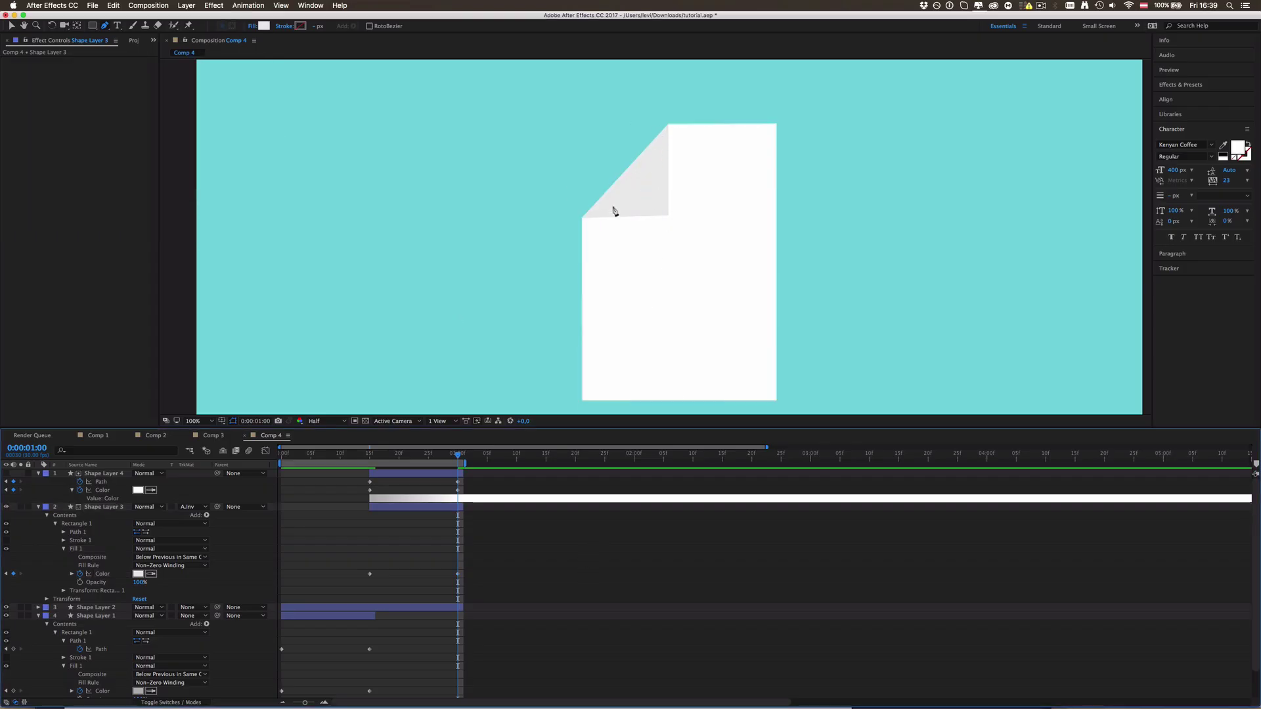
Return to 0:00:00:00, fit the whole page in view, and preview the complete corner fold animation.
left_click_drag(458, 454, 279, 457)
scroll(622, 191, "down", 1)
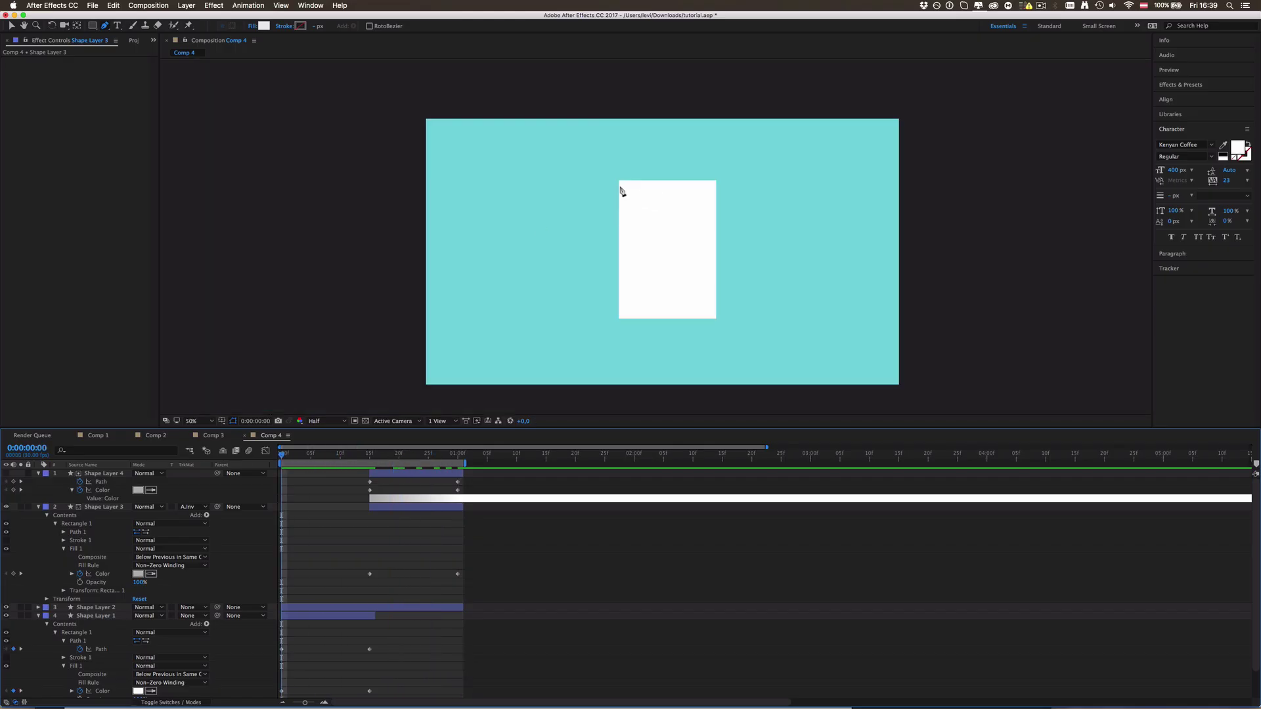
key("ctrl+0")
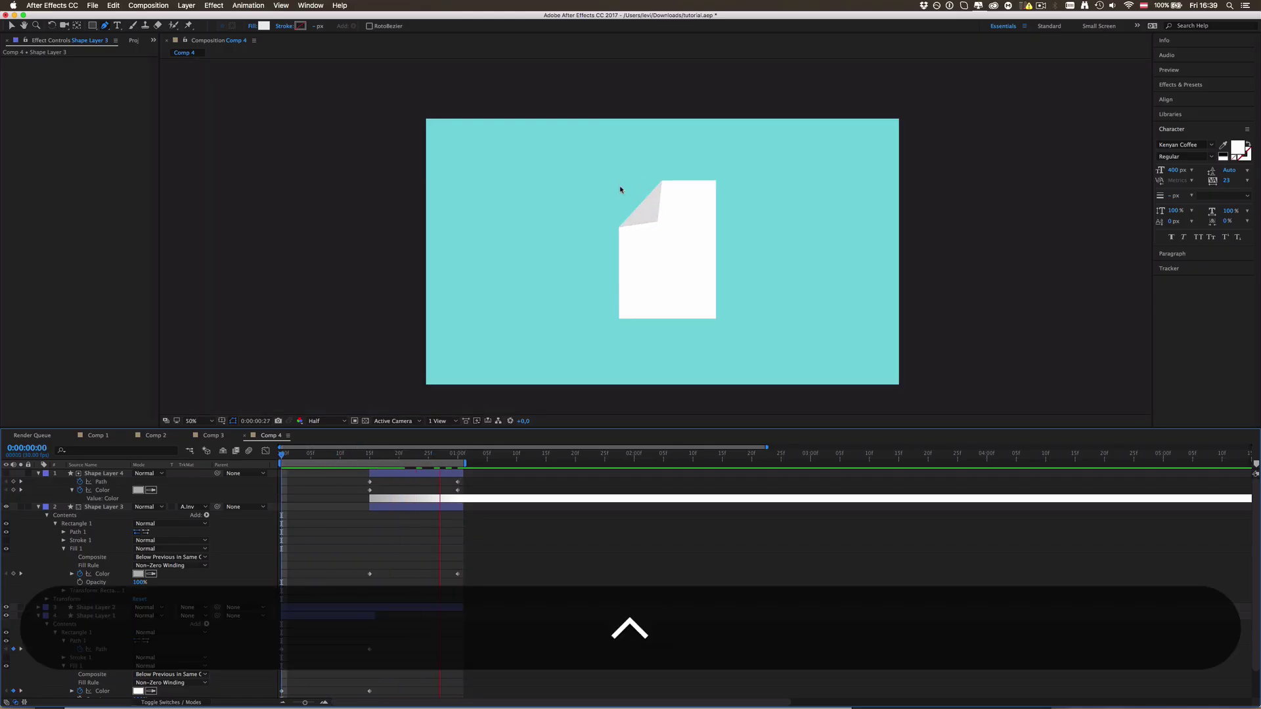
key("space")
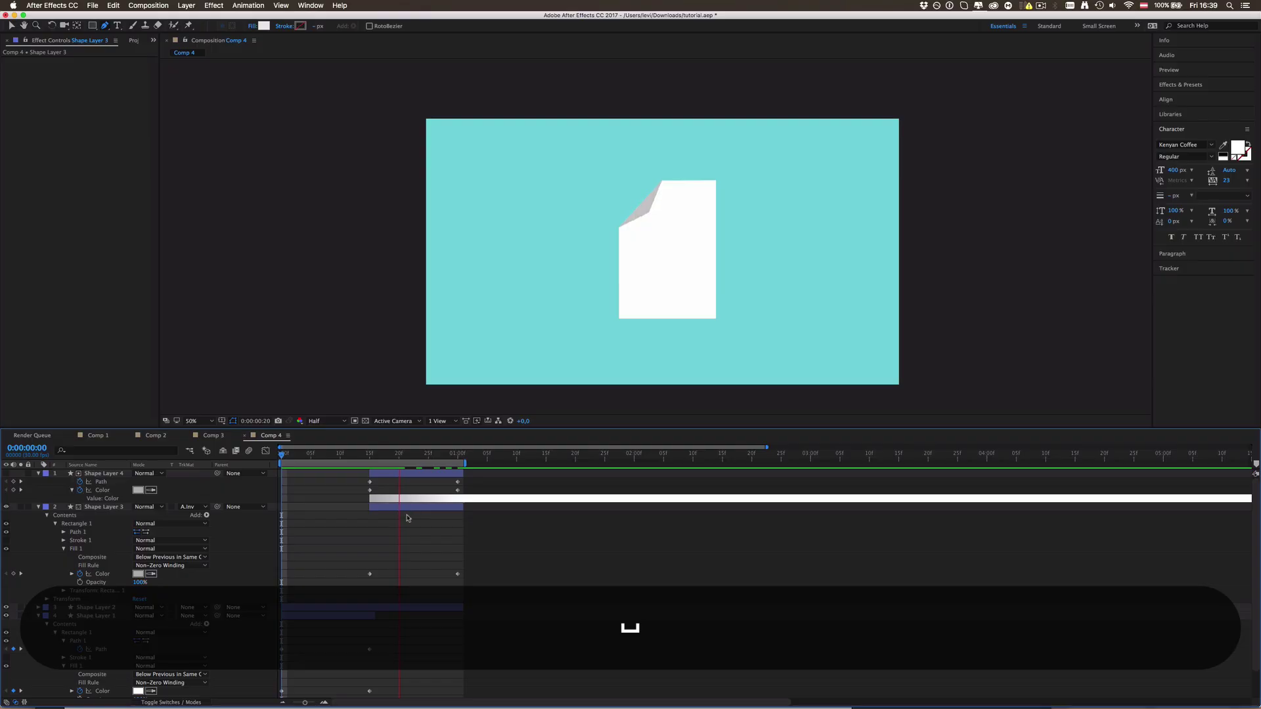
Switch to the Selection tool, select all layers, and show only their keyframed properties.
key("v")
scroll(381, 600, "down", 2)
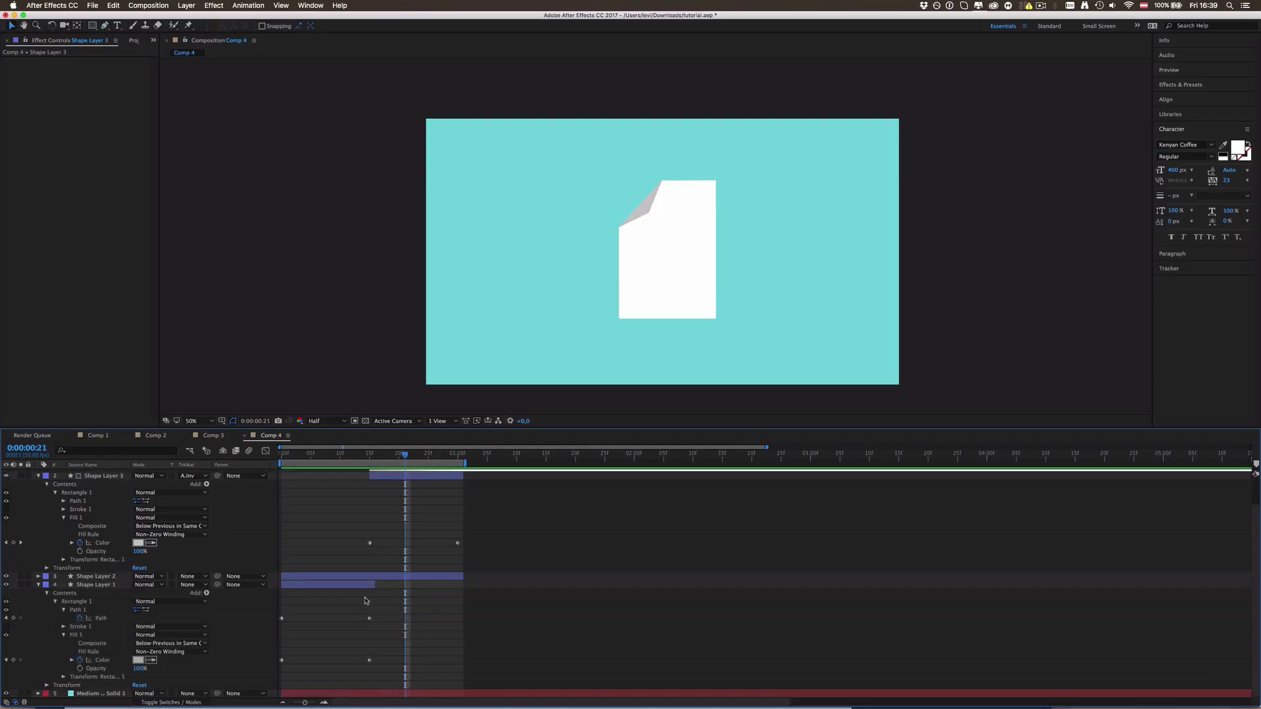
key("super+a")
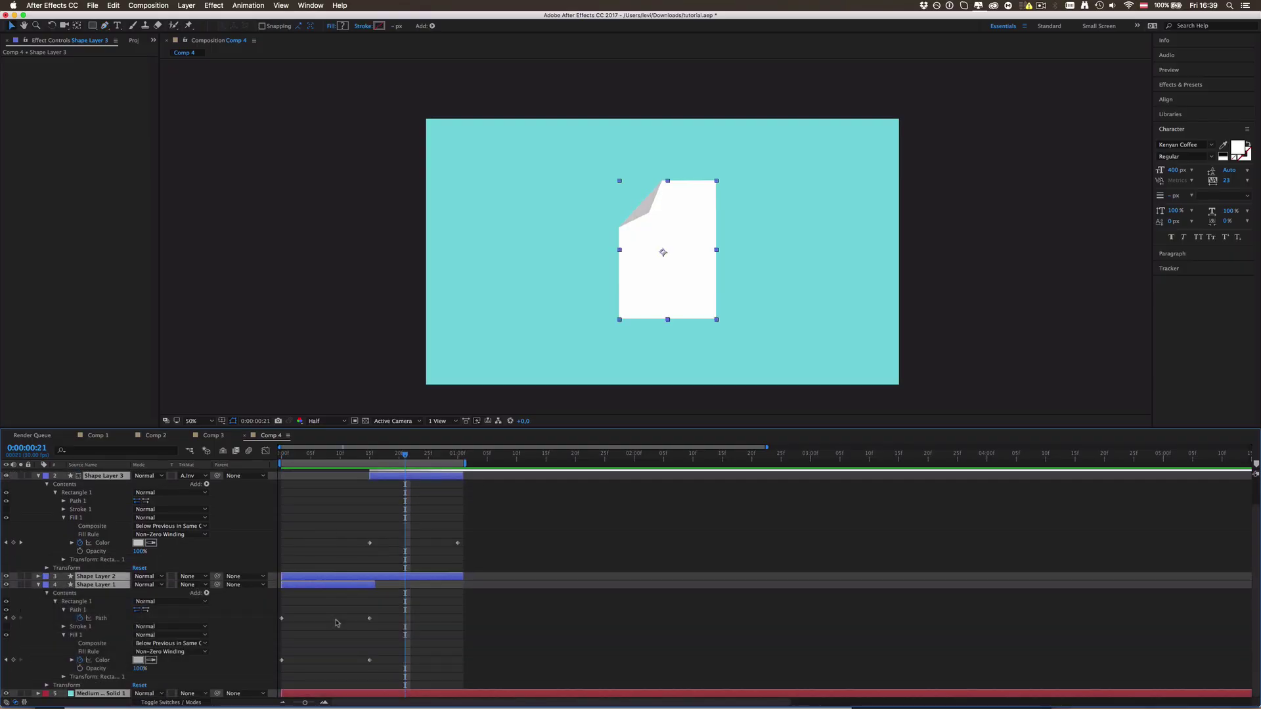
key("u")
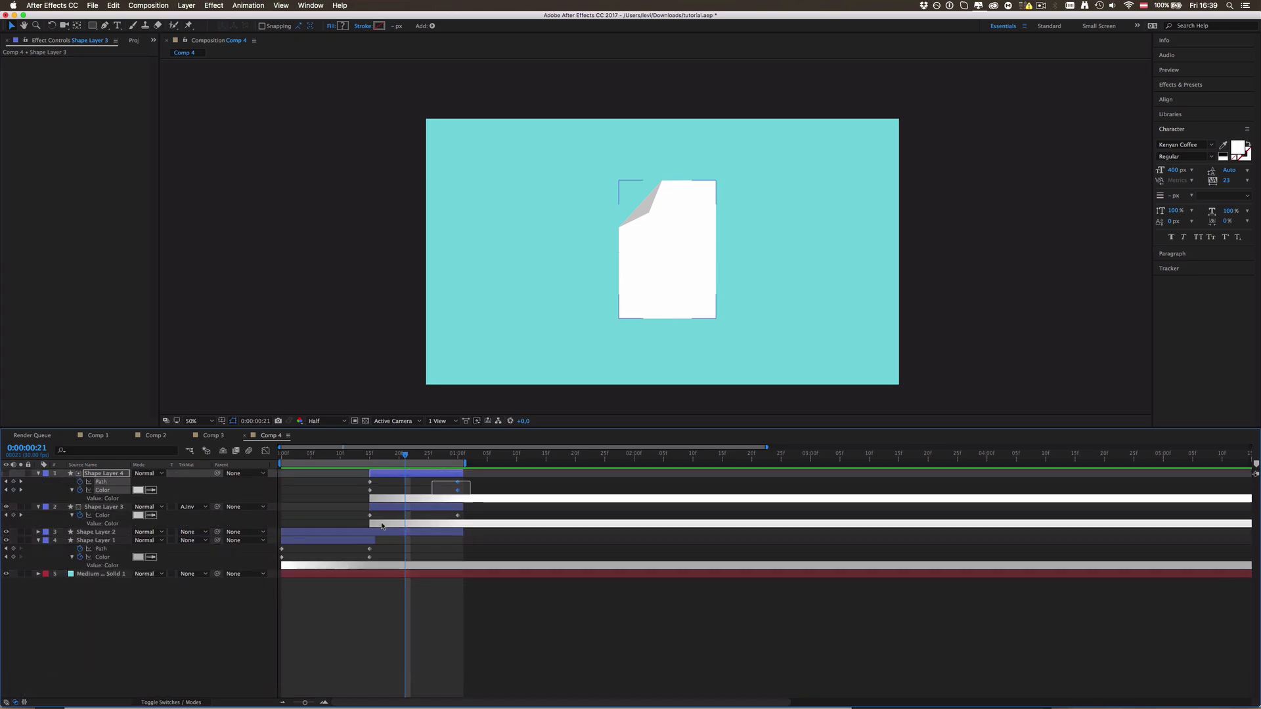
Select all path and color keyframes in Comp 4, apply Easy Ease to them, and show their speed curves in the Graph Editor.
left_click_drag(467, 482, 277, 566)
key("F9")
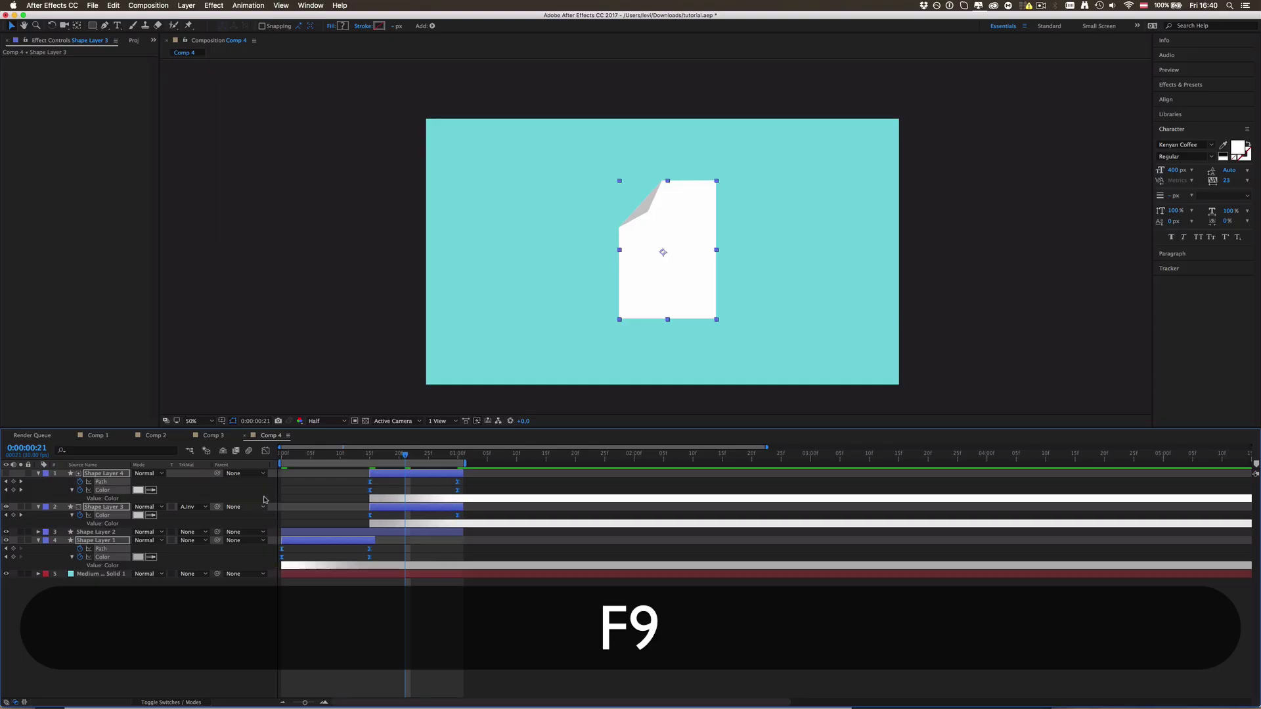
left_click(266, 451)
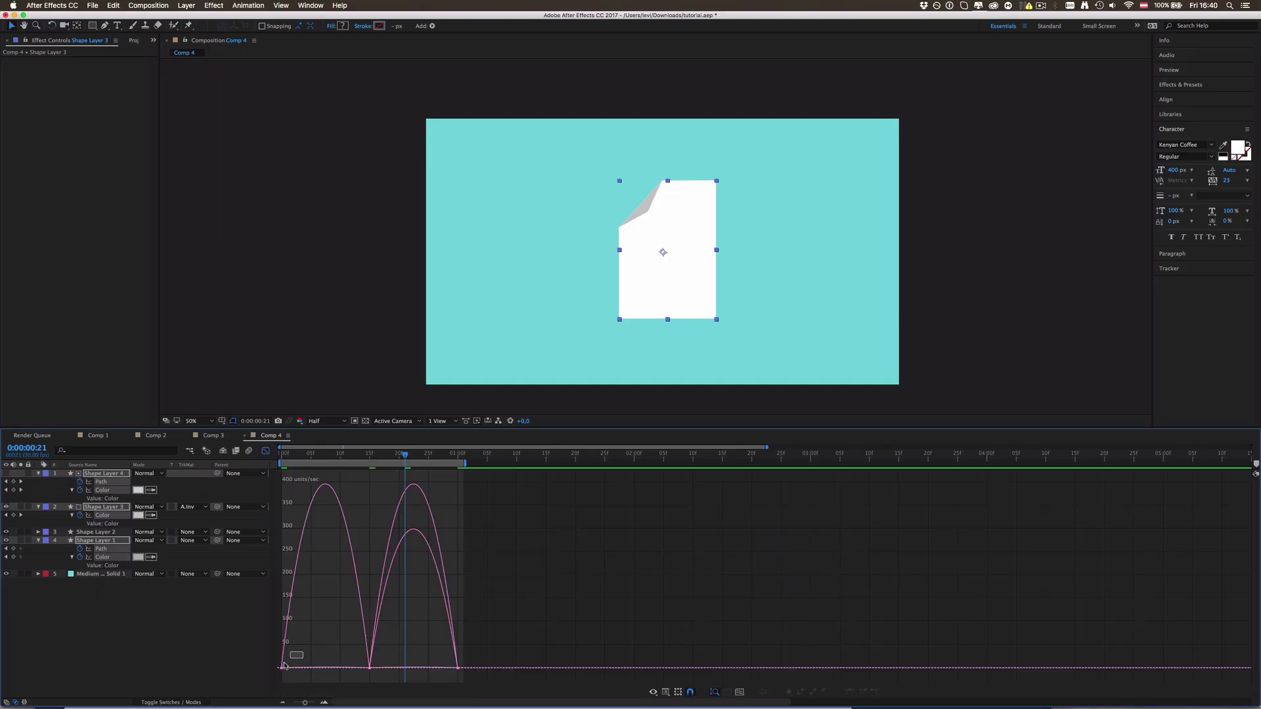
Reshape the speed curves so the fold starts slowly, peaks sharply at the middle keyframes at 0:00:00:15, and slows gradually toward the last keyframes.
left_click_drag(302, 651, 366, 669)
left_click_drag(390, 654, 352, 686)
left_click_drag(370, 671, 387, 671)
mouse_move(352, 658)
left_mouse_down()
mouse_move(392, 680)
mouse_move(357, 672)
left_mouse_up()
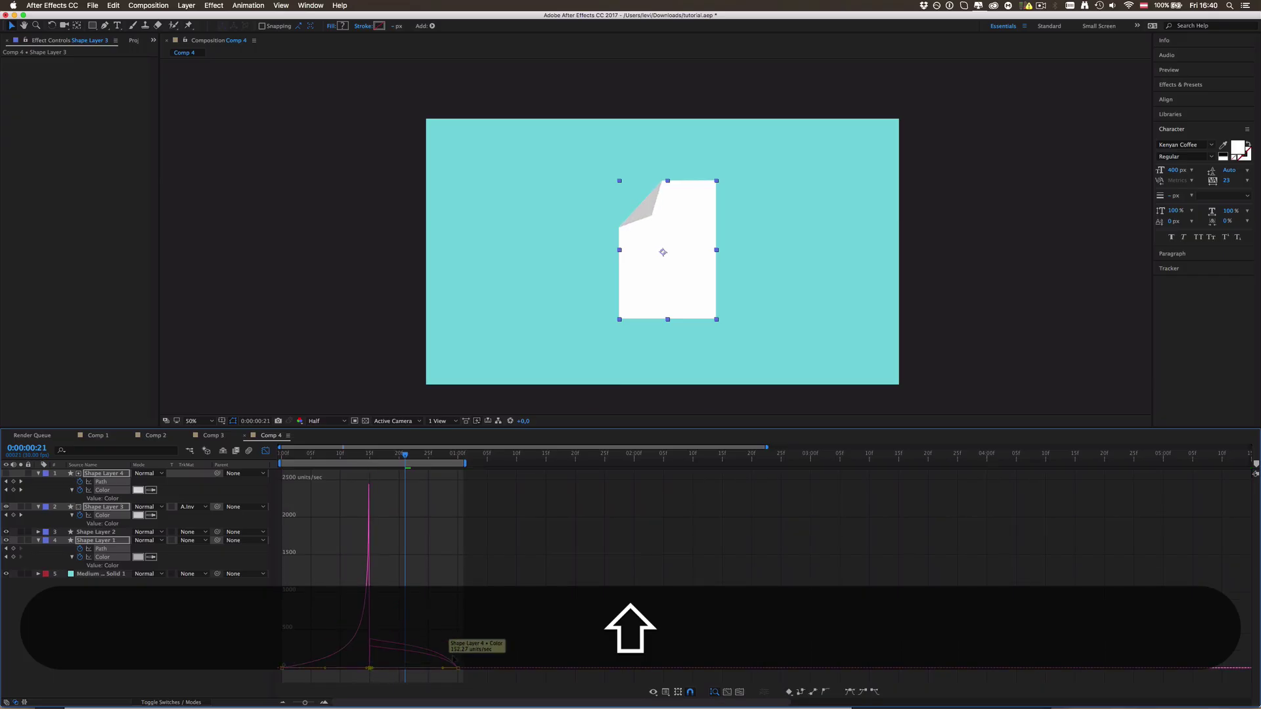
left_click_drag(464, 654, 419, 672)
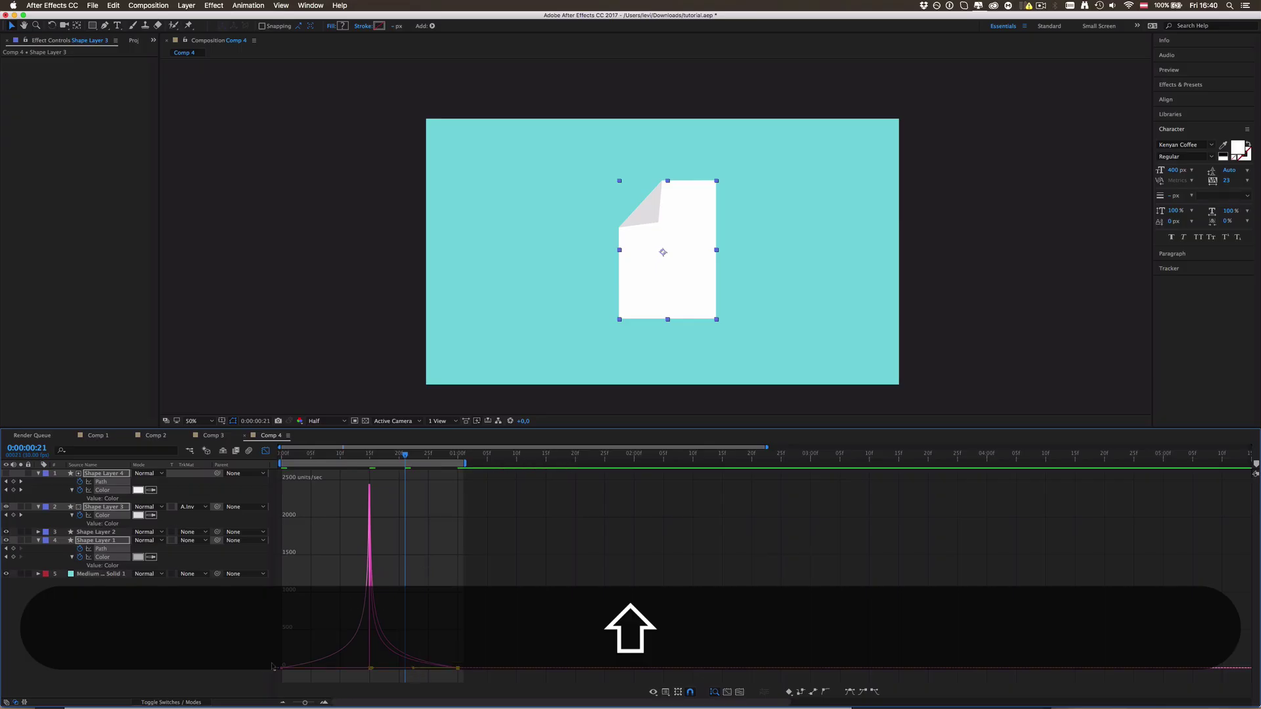
left_click(394, 549)
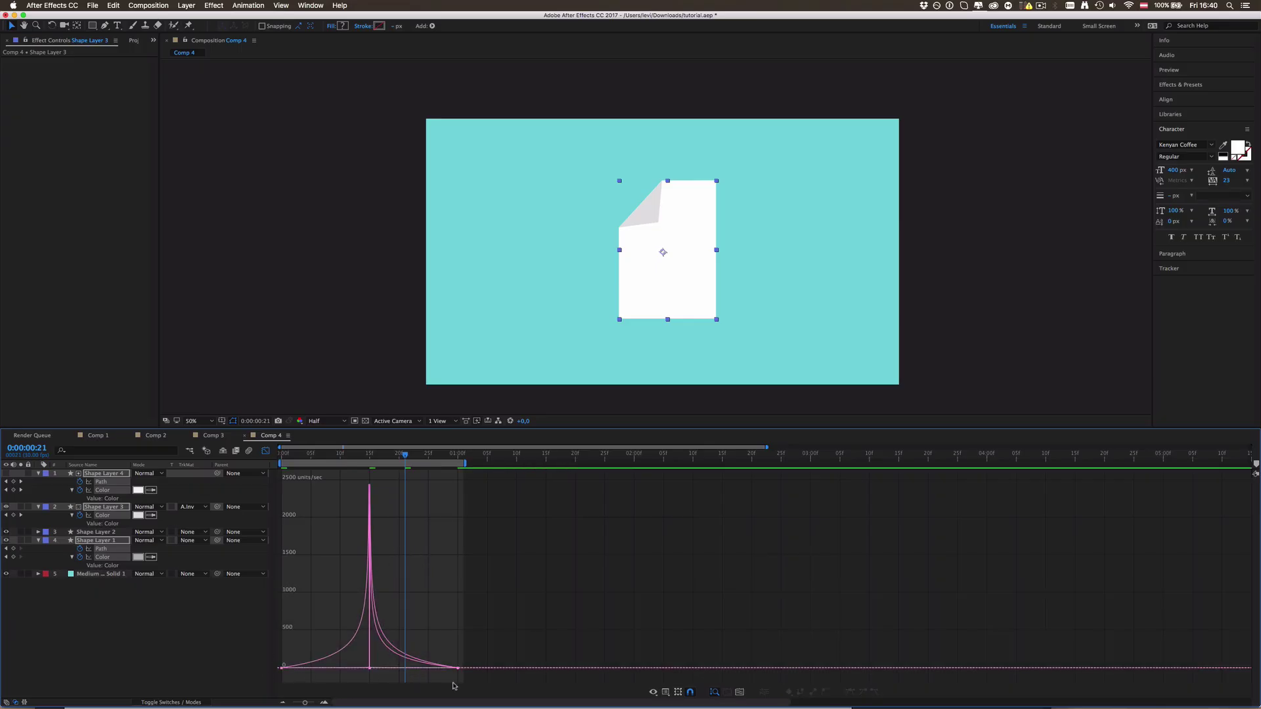
Preview the eased corner fold, and scrub through Comp 3's fold animation back to 0:00:00:21 for comparison.
key("ctrl+0")
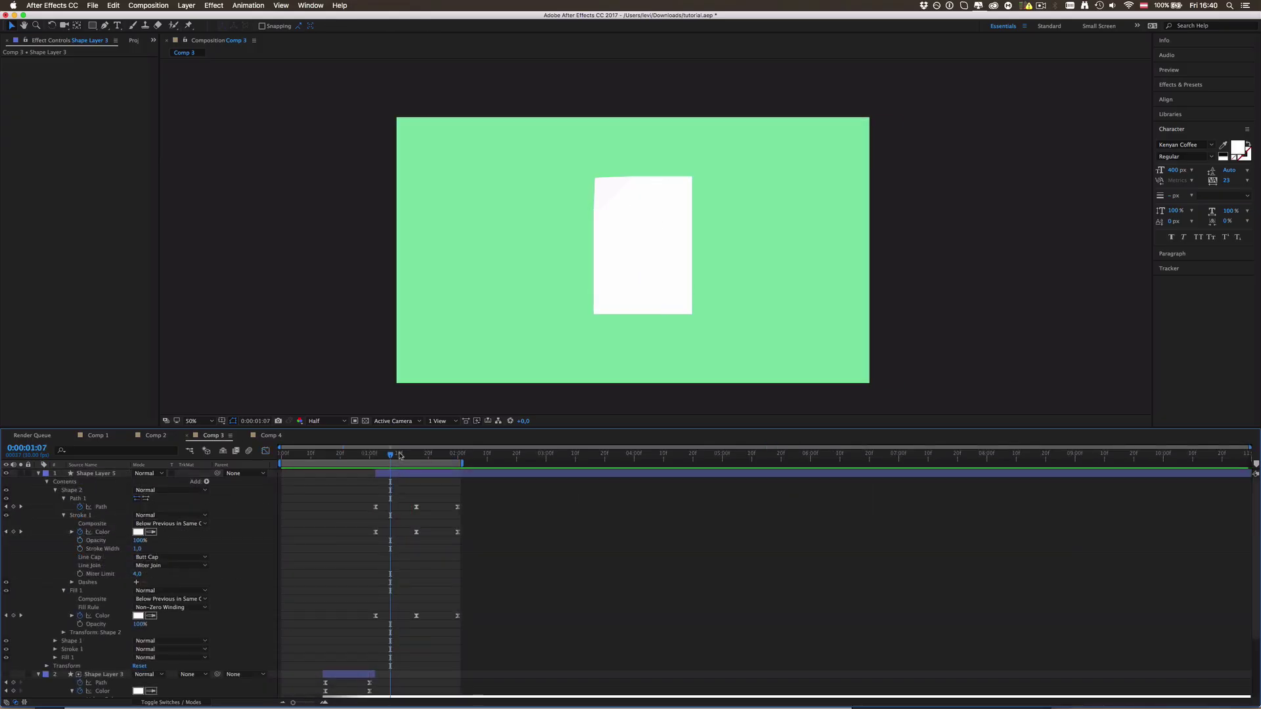
left_click_drag(400, 456, 342, 503)
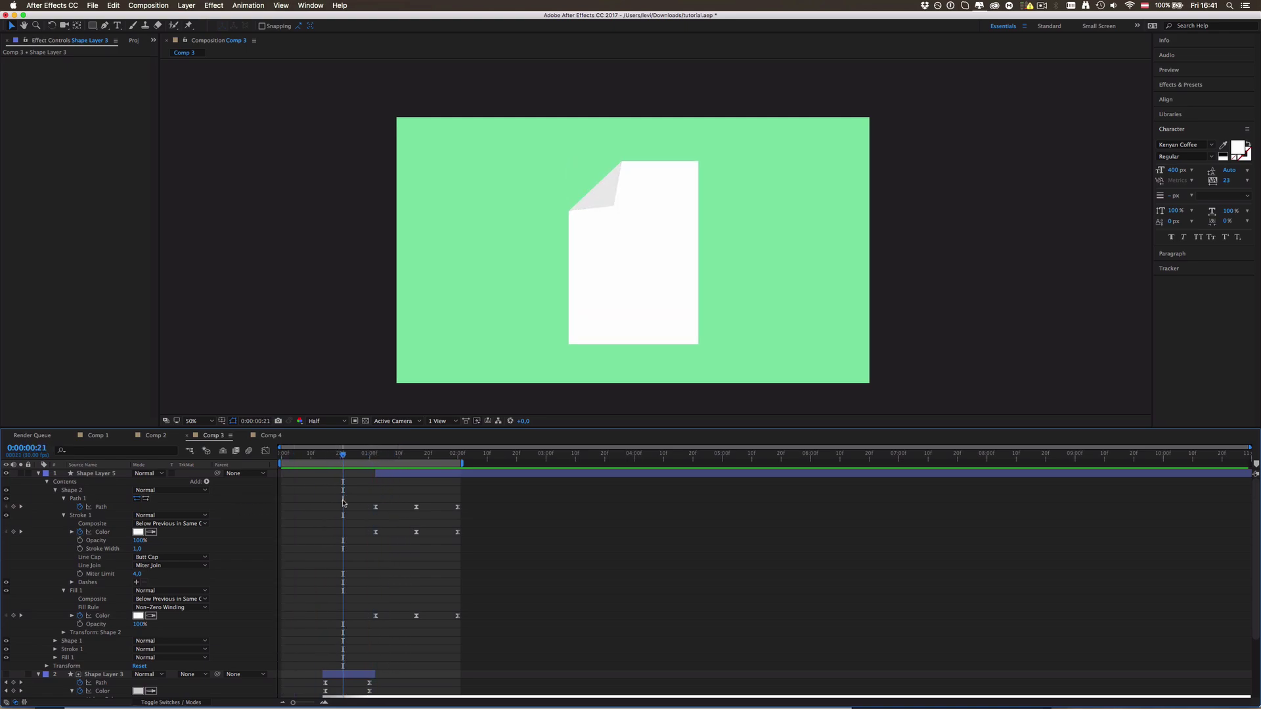